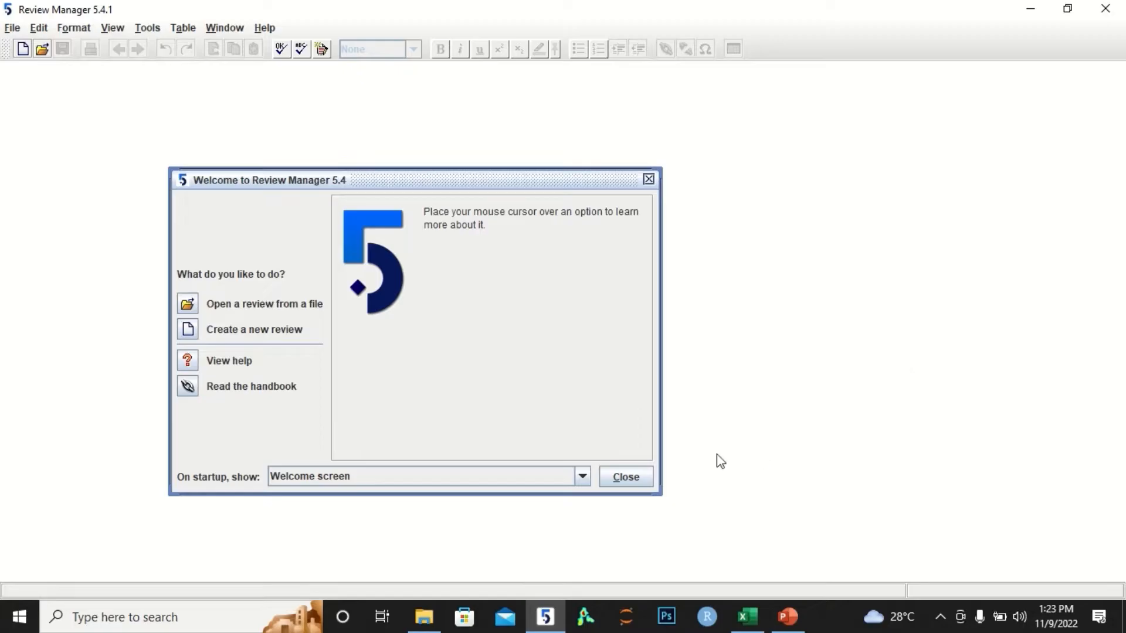
- Dismiss the welcome screen and create a new intervention review with the default title, starting at the full review stage
left_click(626, 477)
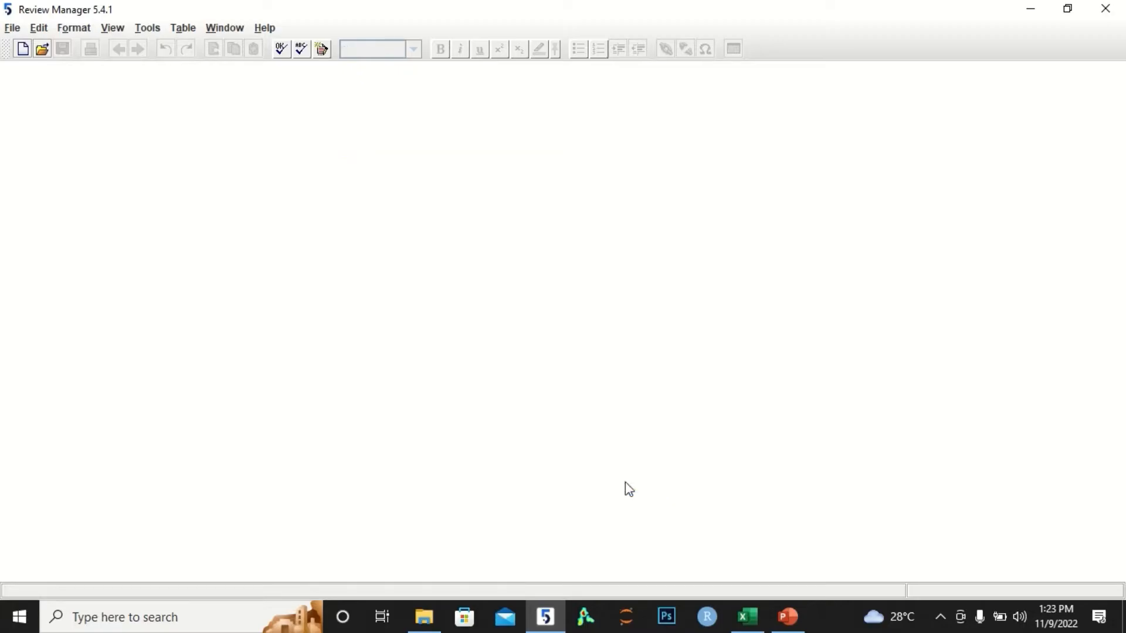
left_click(13, 29)
left_click(35, 49)
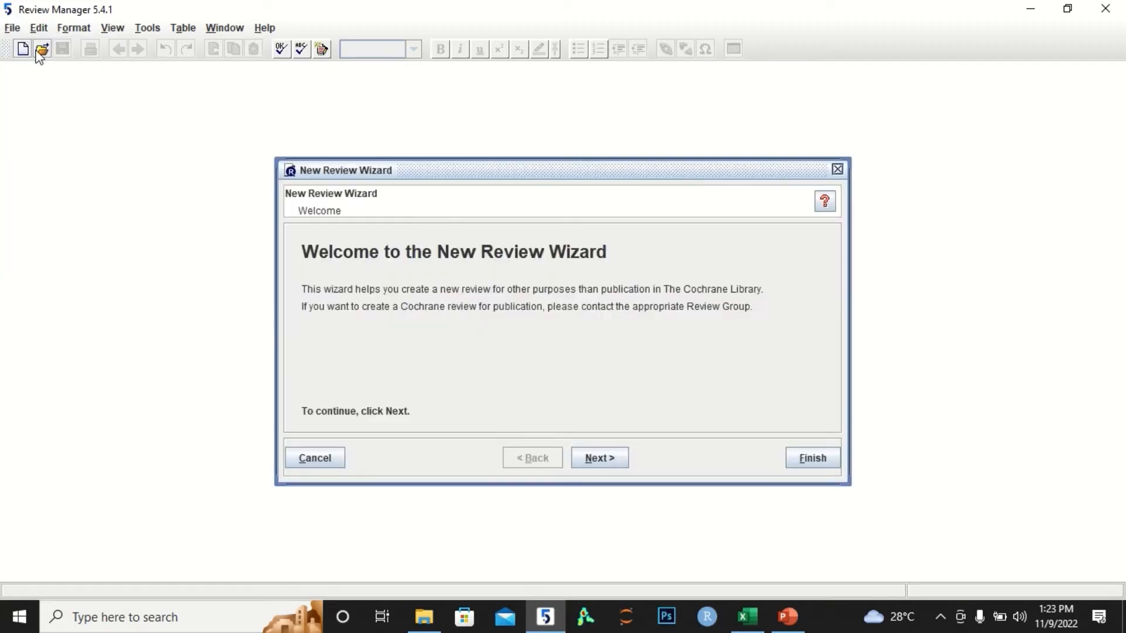
left_click(600, 458)
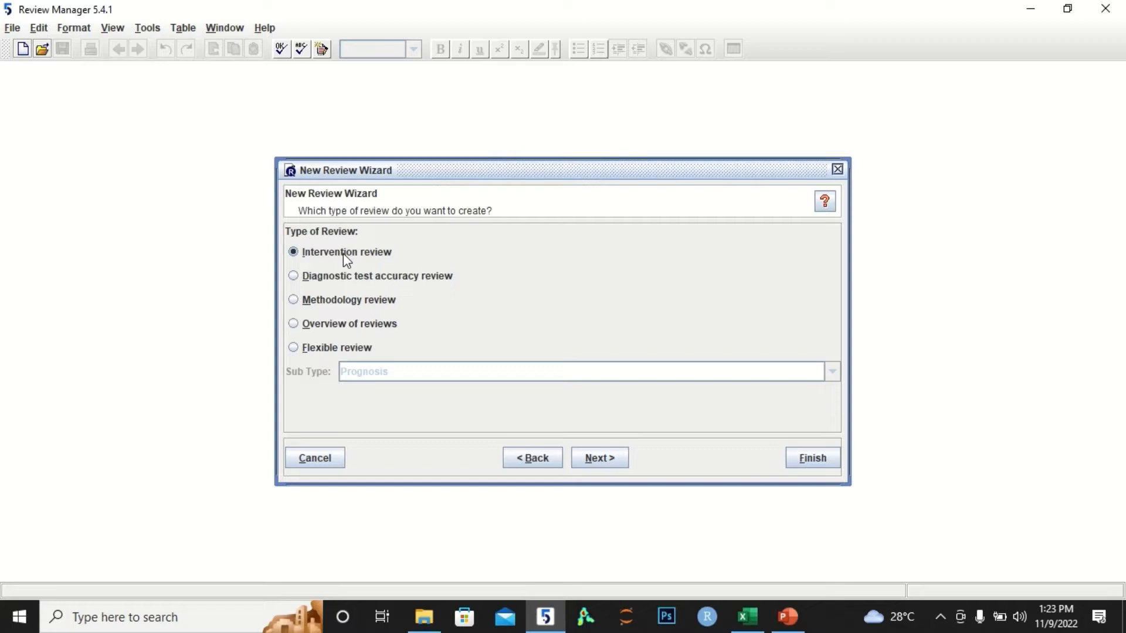
left_click(597, 458)
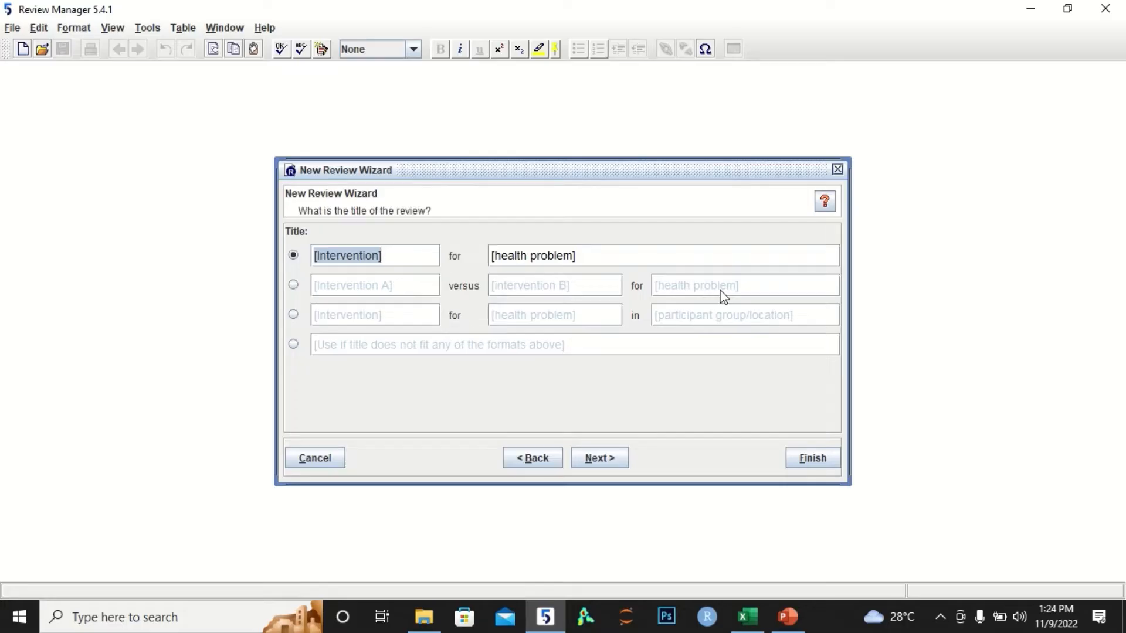
left_click(609, 465)
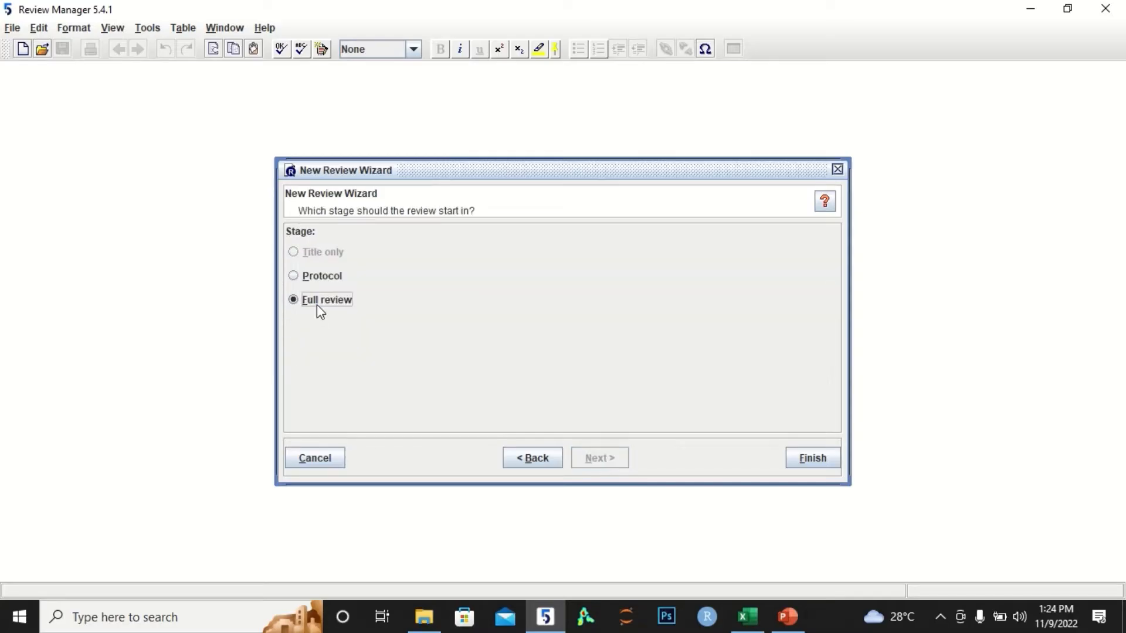
left_click(806, 462)
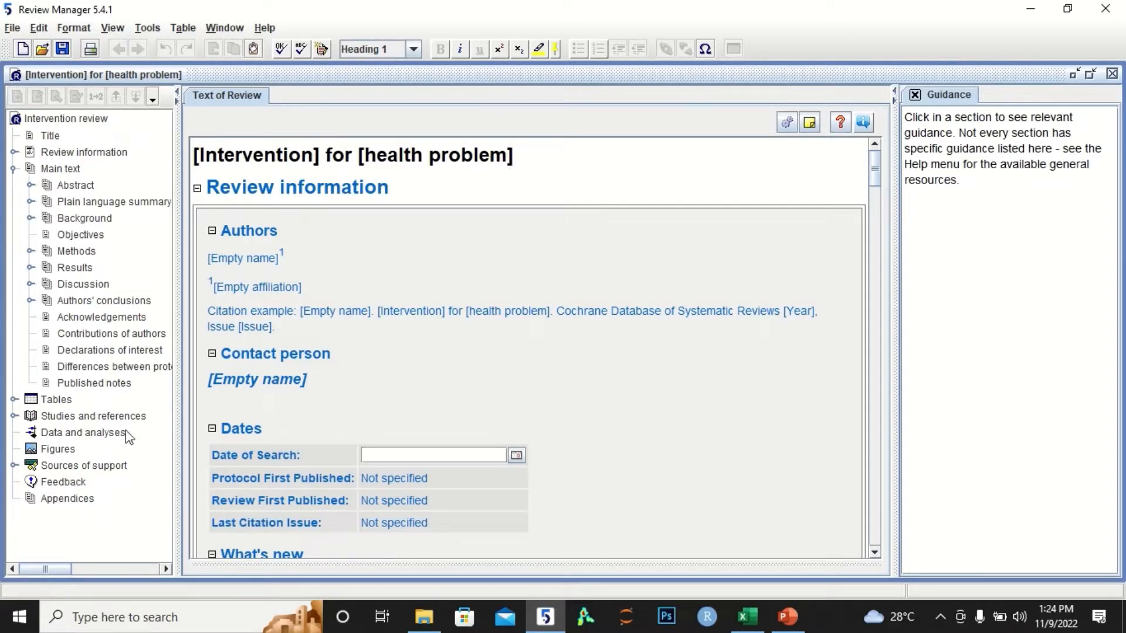
- Expand the references to studies under Studies and references and start adding a new study to Included studies
left_click(101, 418)
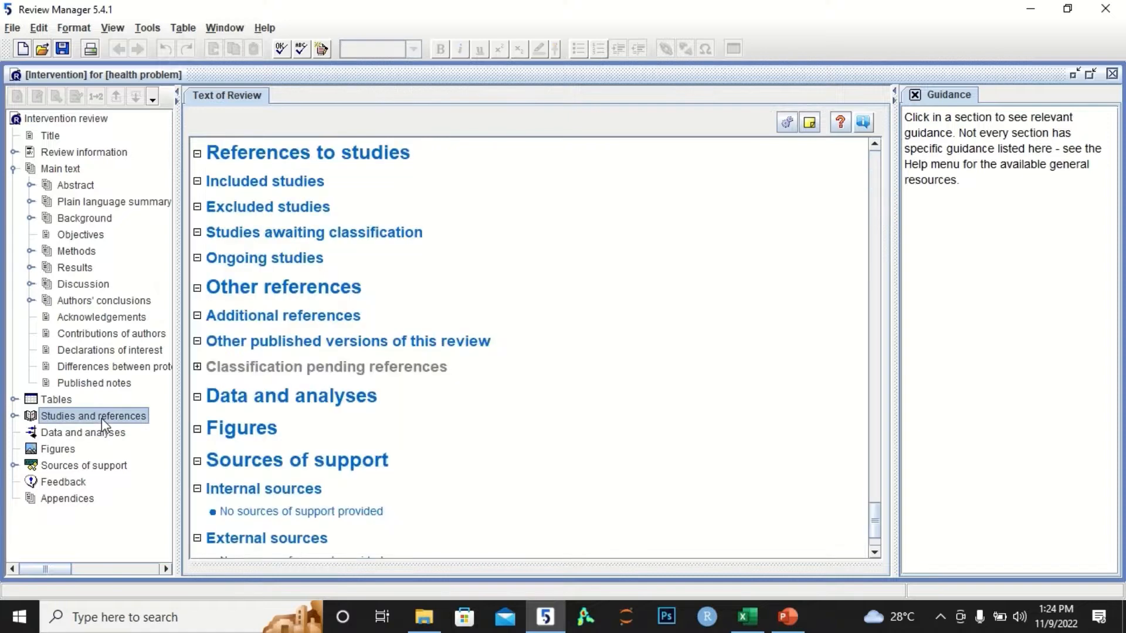
double_click(100, 418)
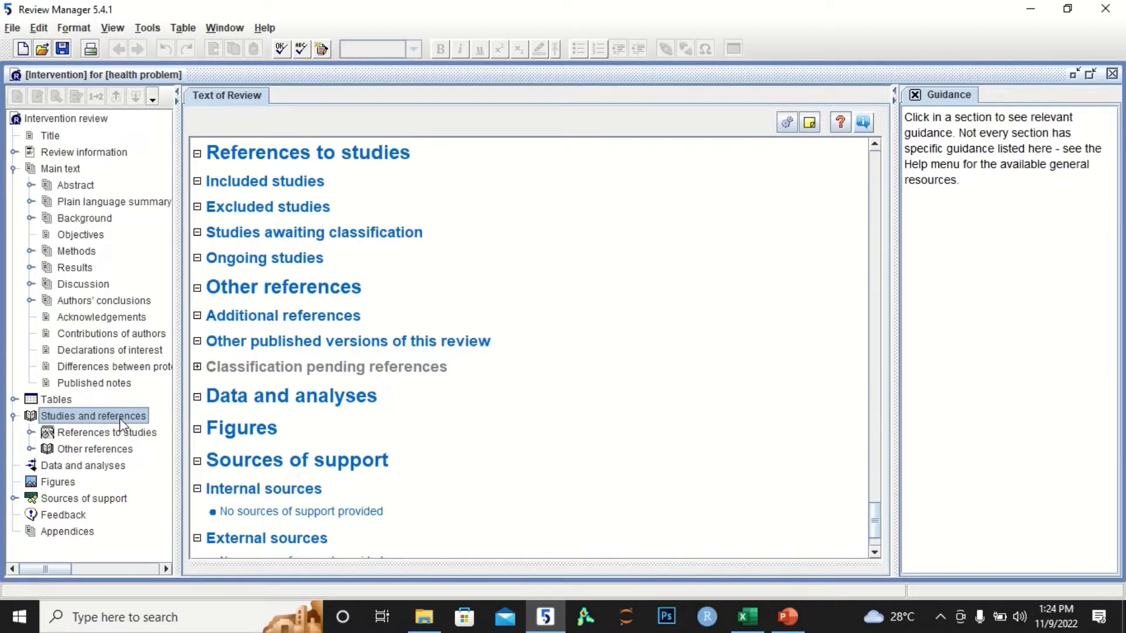
double_click(114, 431)
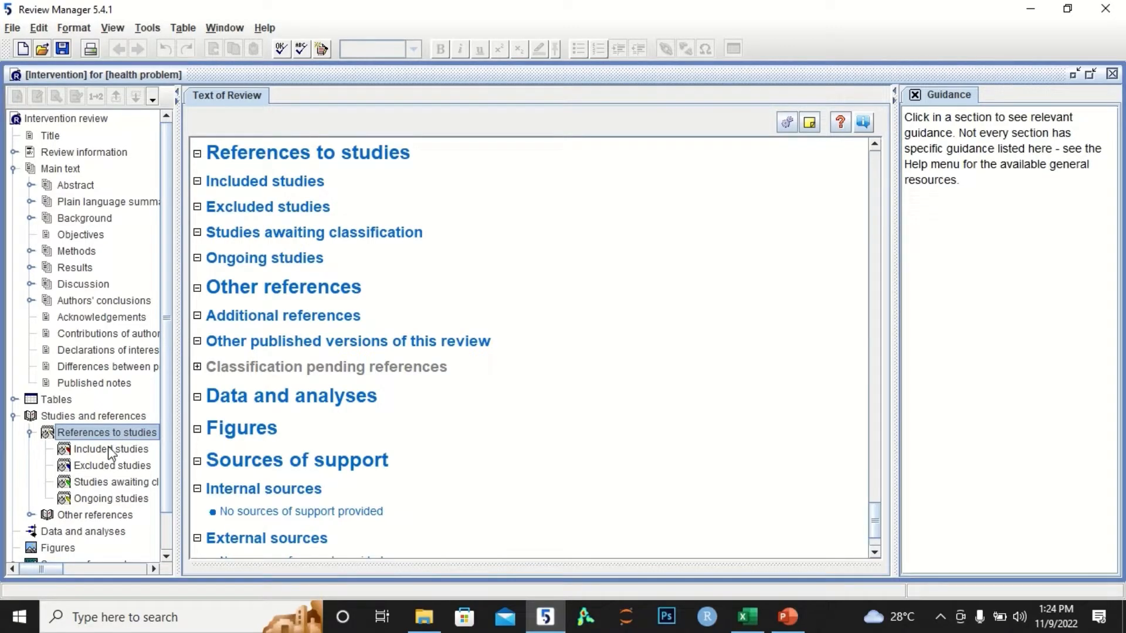
left_click(110, 450)
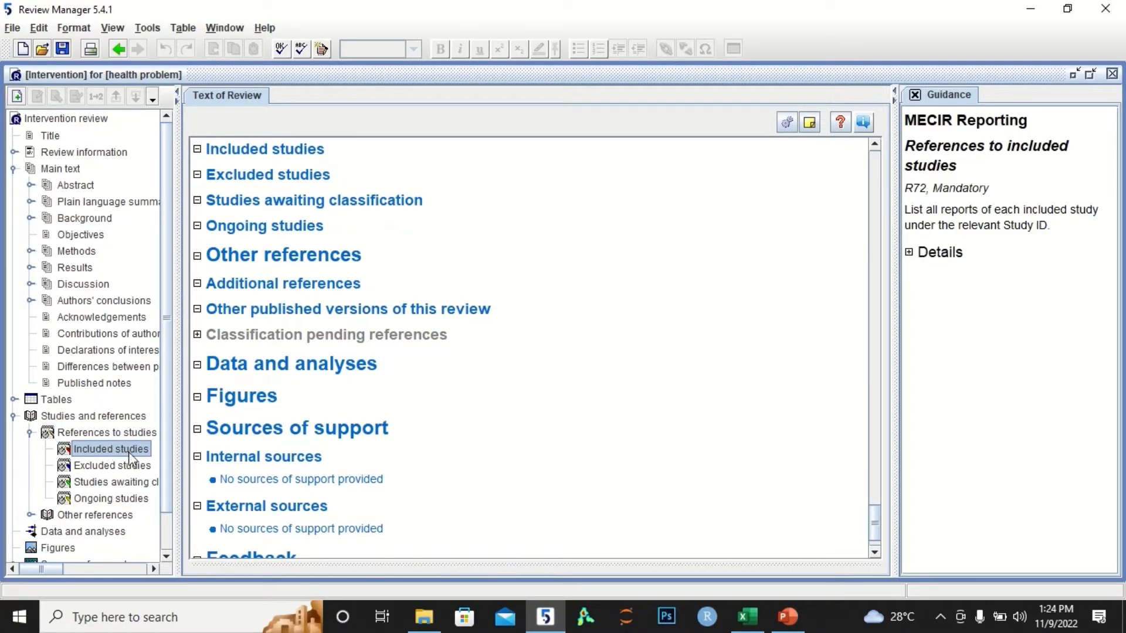
right_click(130, 459)
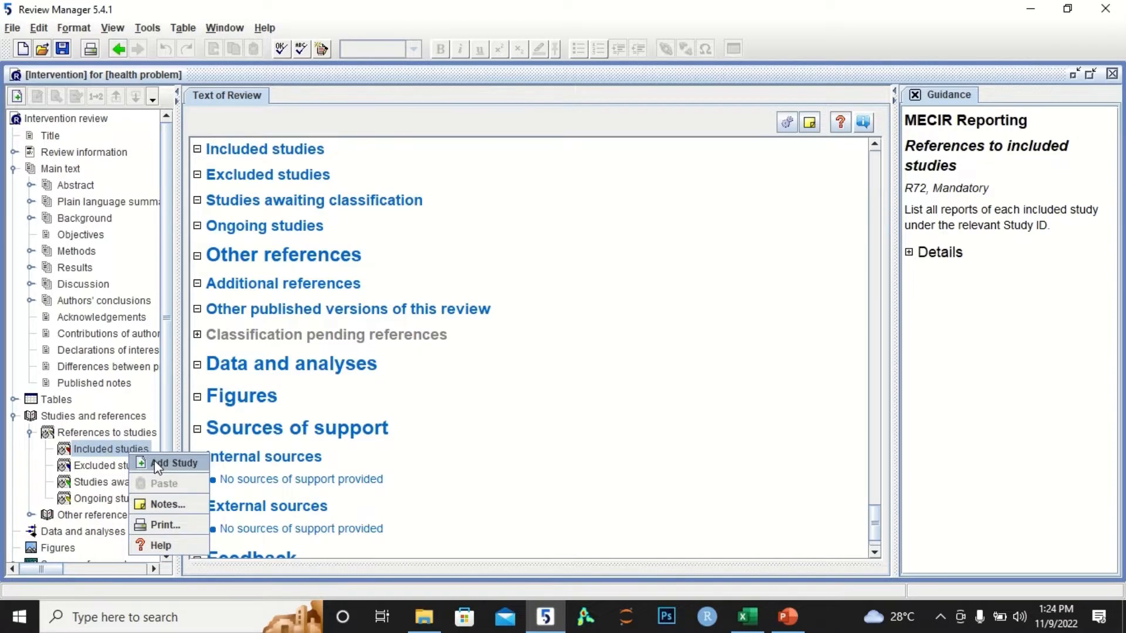
left_click(157, 465)
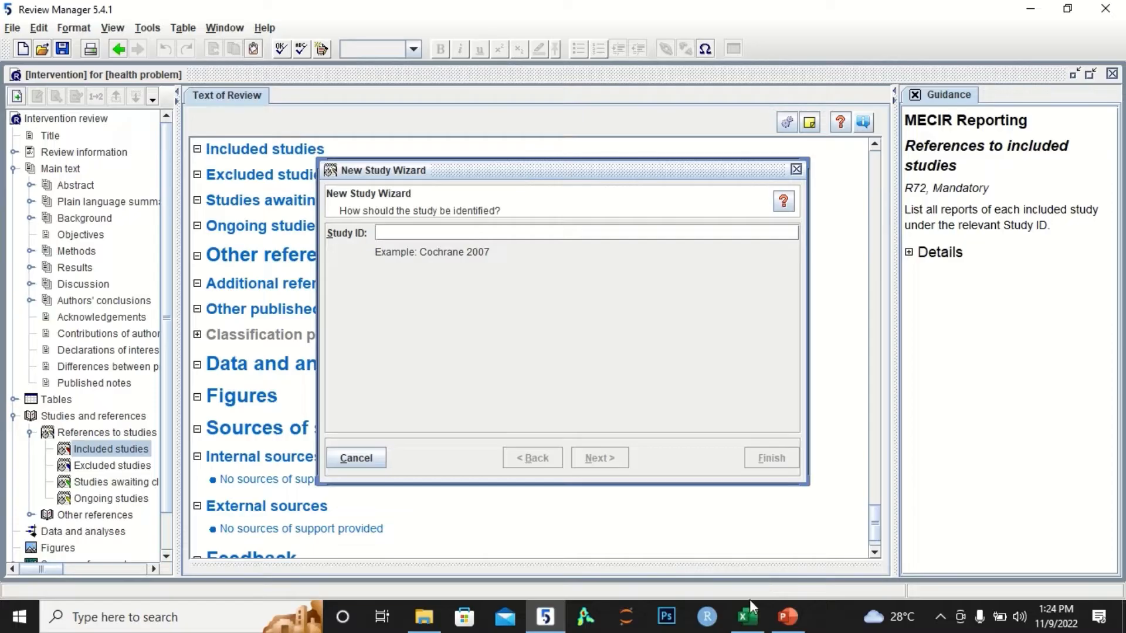
- Switch to the DATA workbook in Excel and copy the first study's ID from cell A2 of Sheet2
left_click(753, 622)
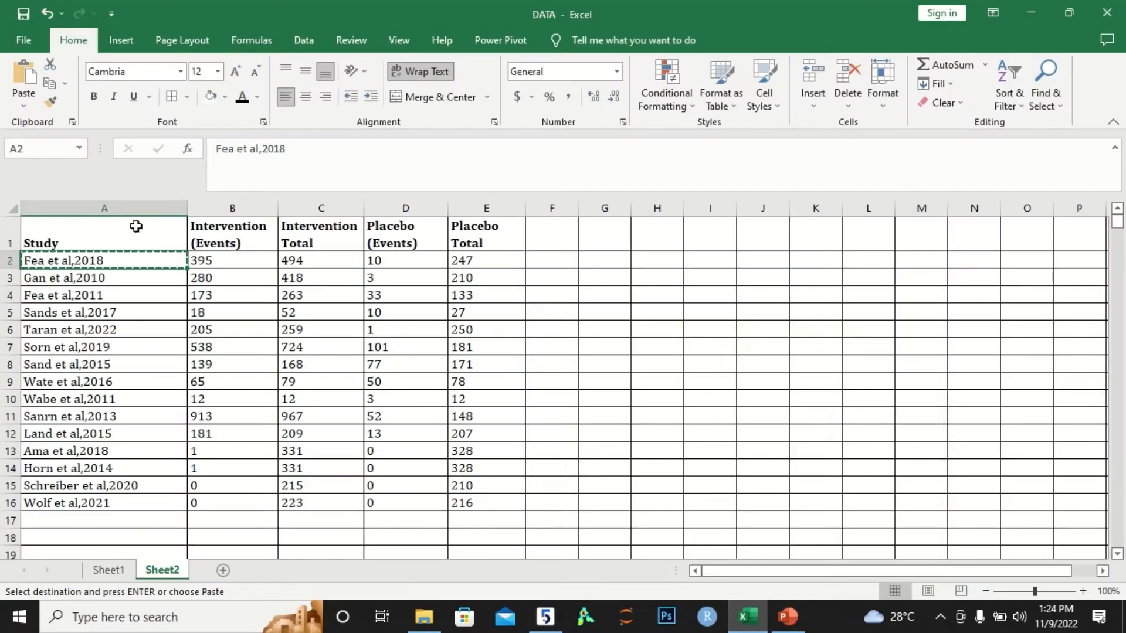
left_click(199, 262)
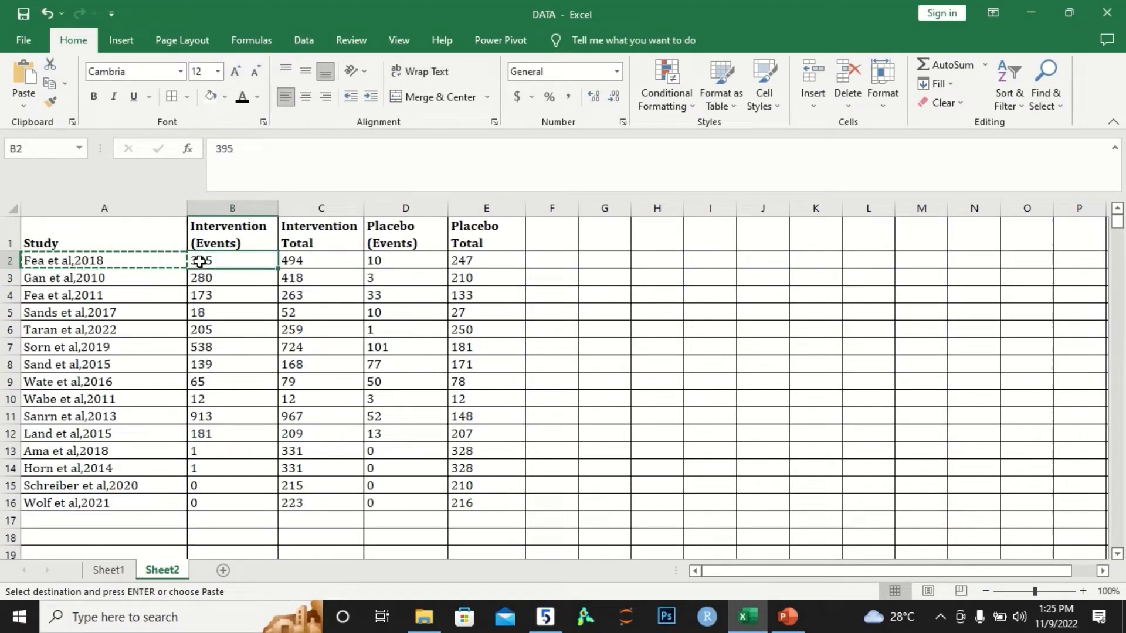
left_click(140, 264)
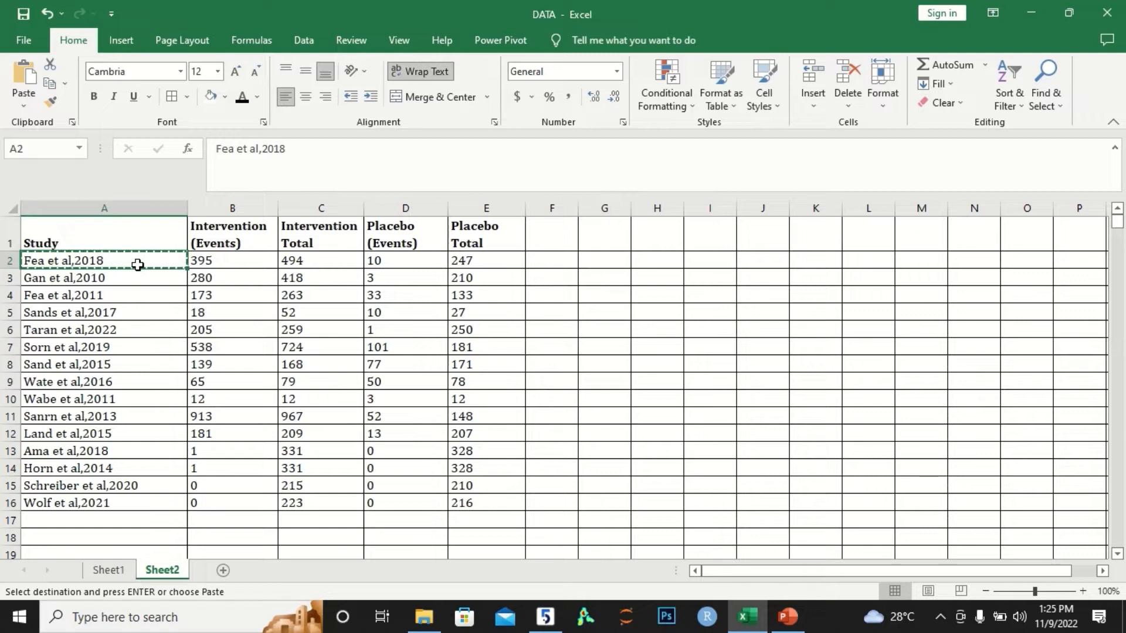
left_click(135, 280)
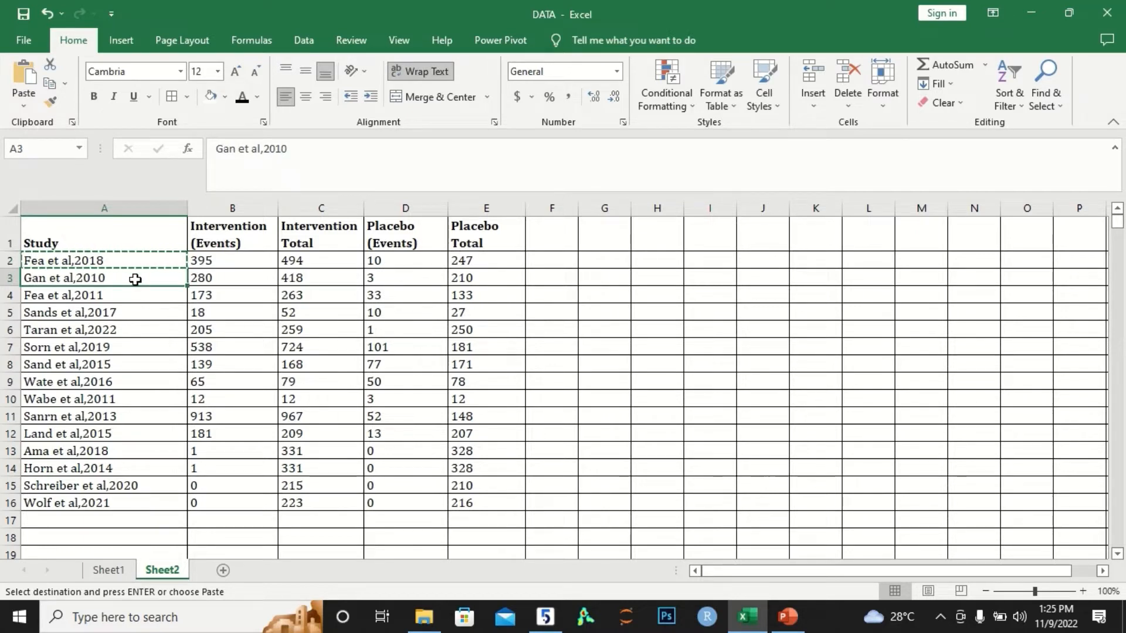
key("ctrl+s")
left_click(92, 262)
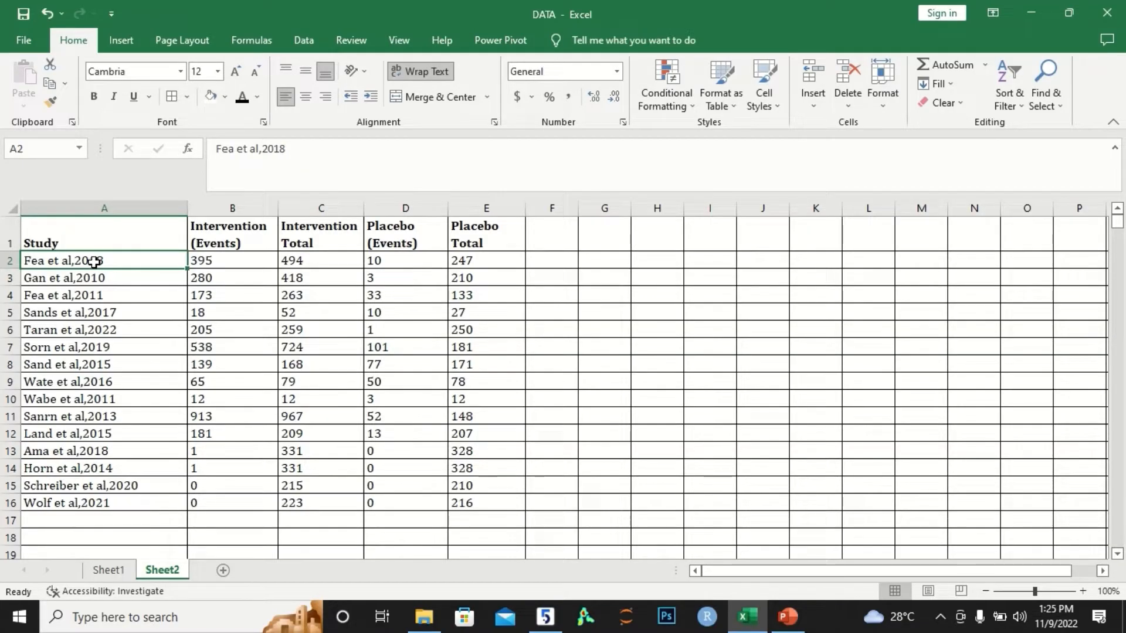
key("ctrl+c")
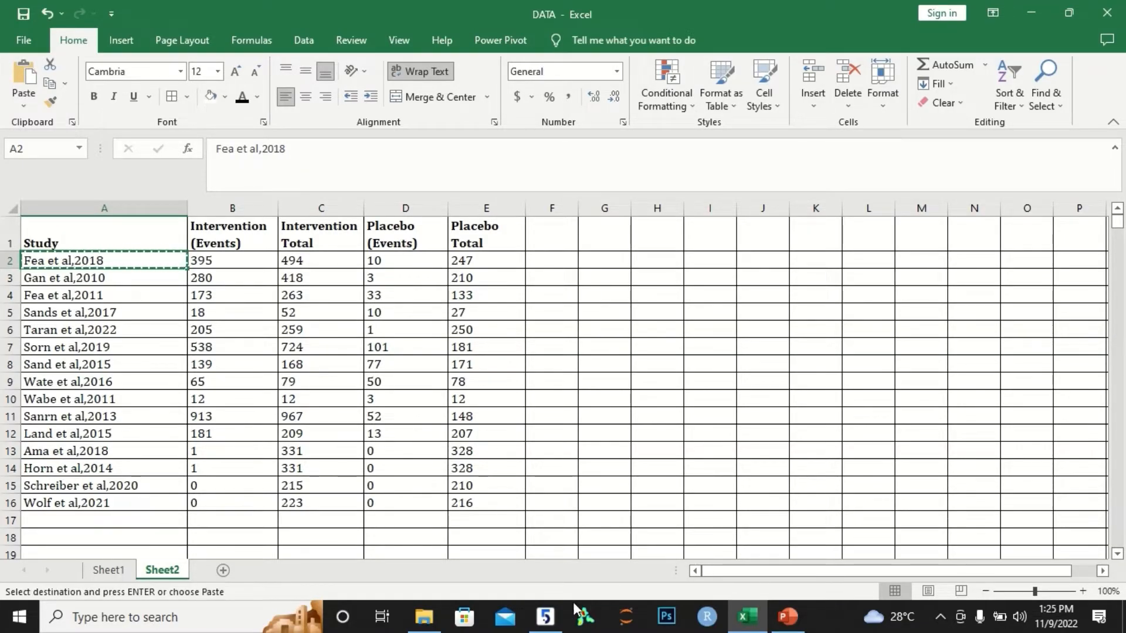
- Return to Review Manager and add the study under the copied ID with default details, choosing to add another study in the same section
left_click(545, 617)
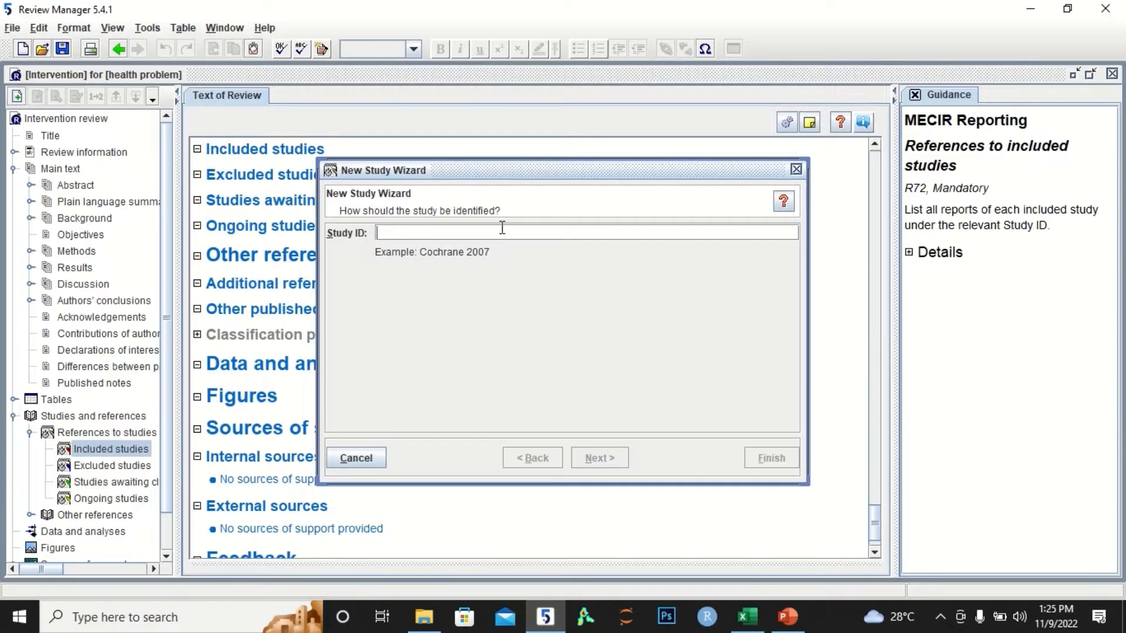
key("ctrl+v")
left_click(595, 460)
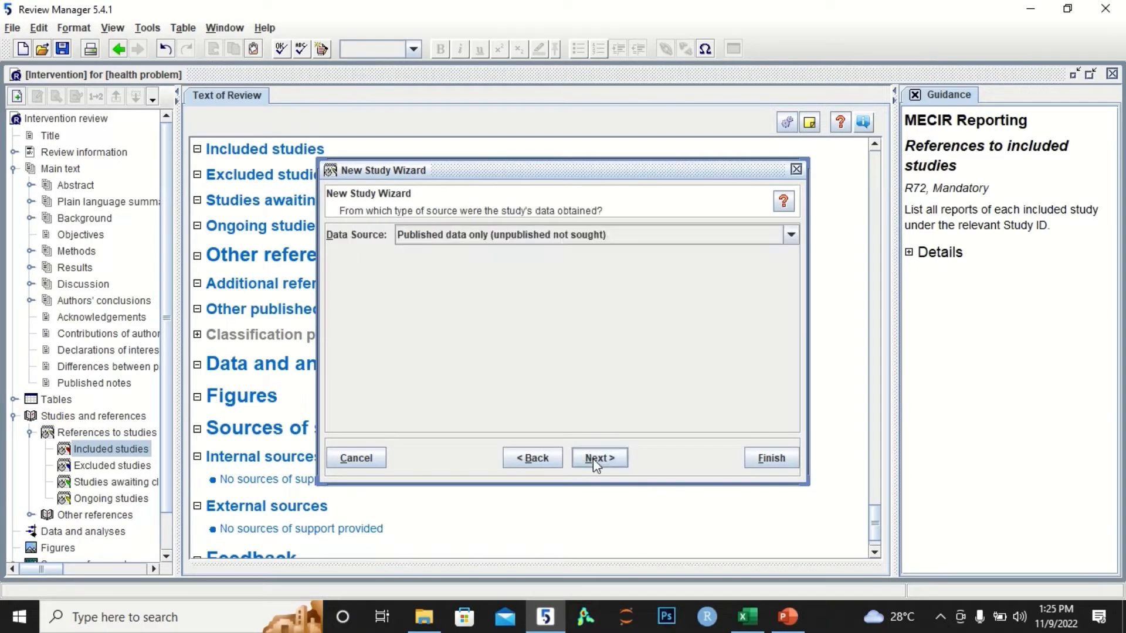
left_click(592, 459)
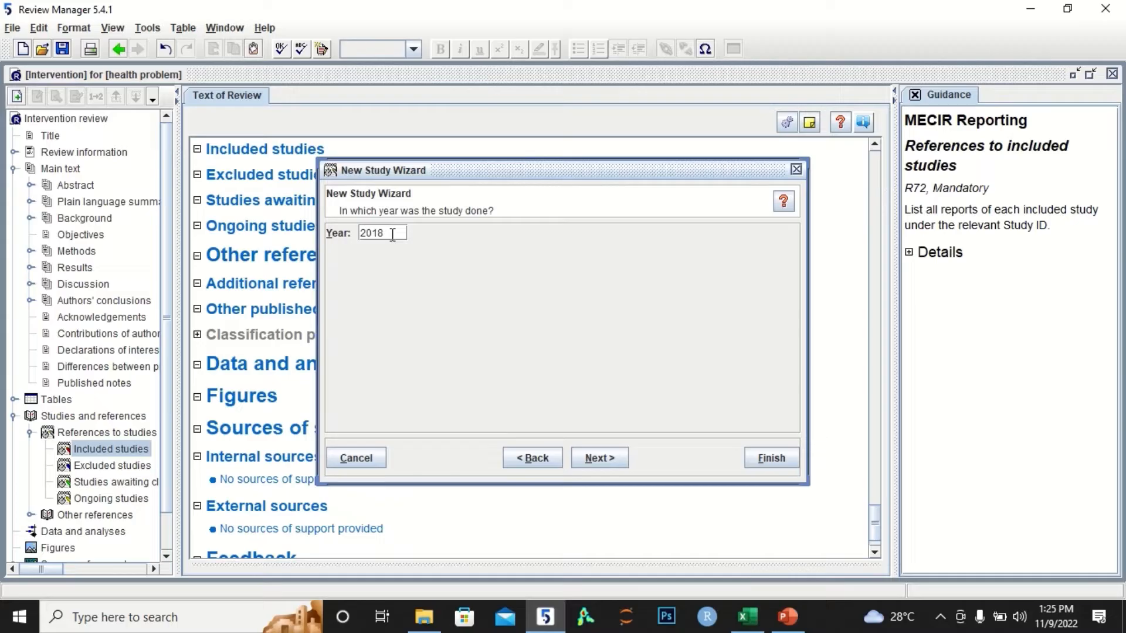
left_click(610, 463)
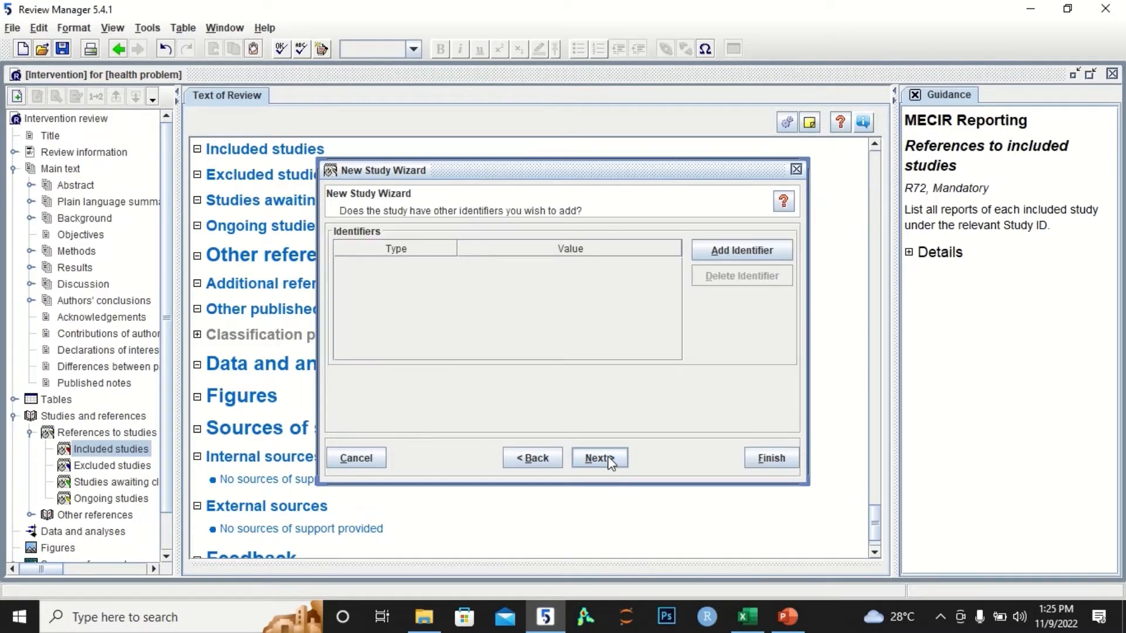
left_click(610, 463)
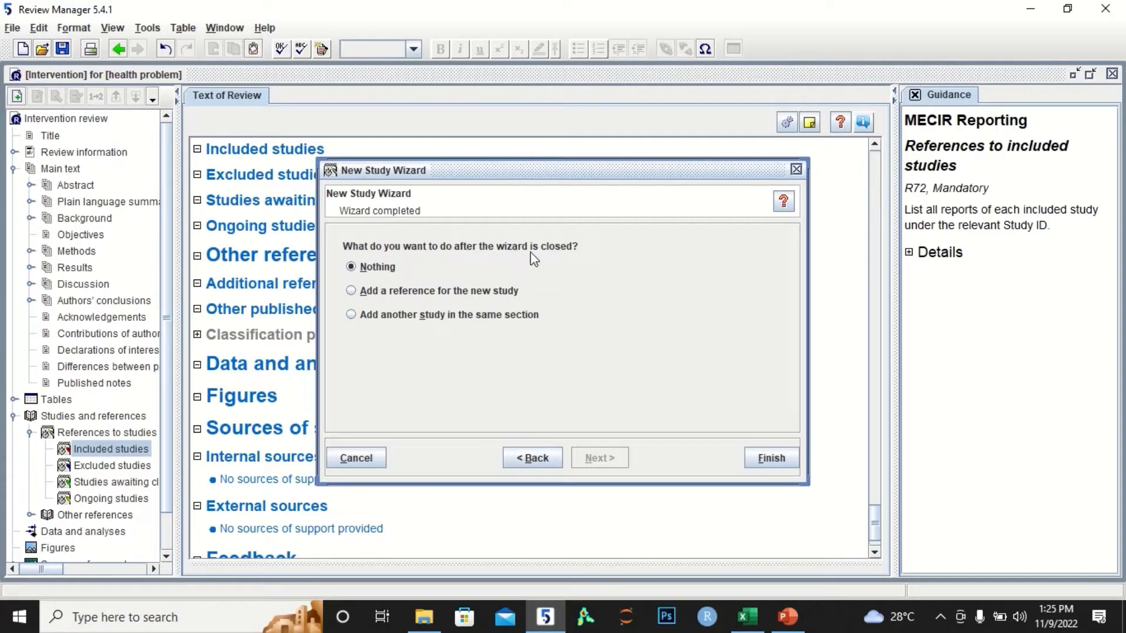
left_click(483, 317)
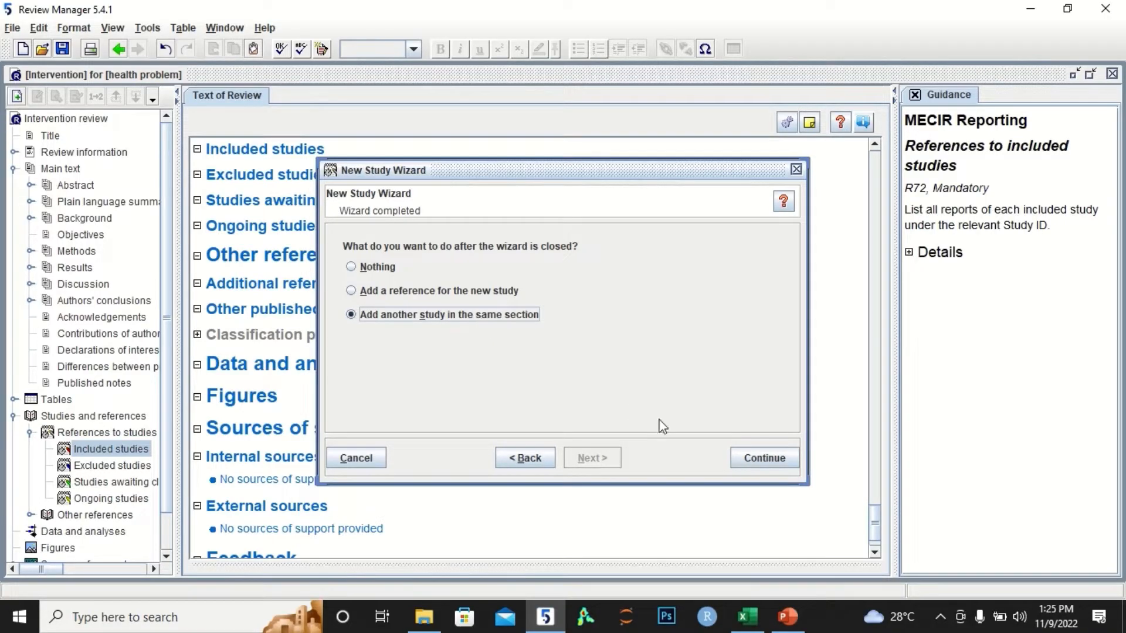
left_click(750, 458)
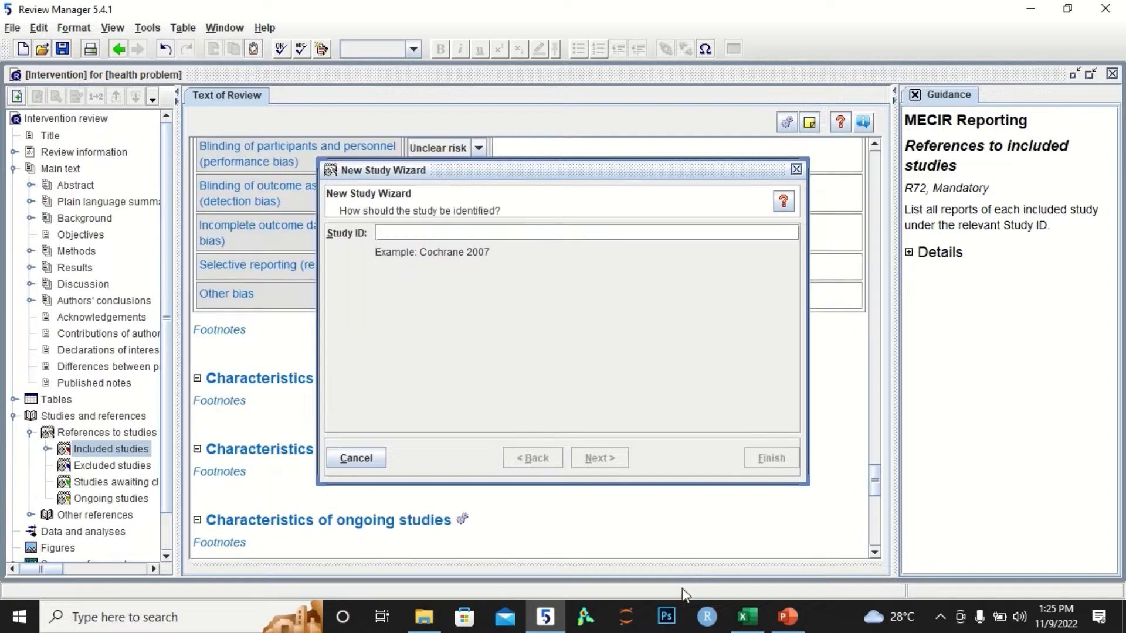
- Copy the study ID from cell A3 in Excel and add it as an included study with default details, choosing to add another study
left_click(747, 617)
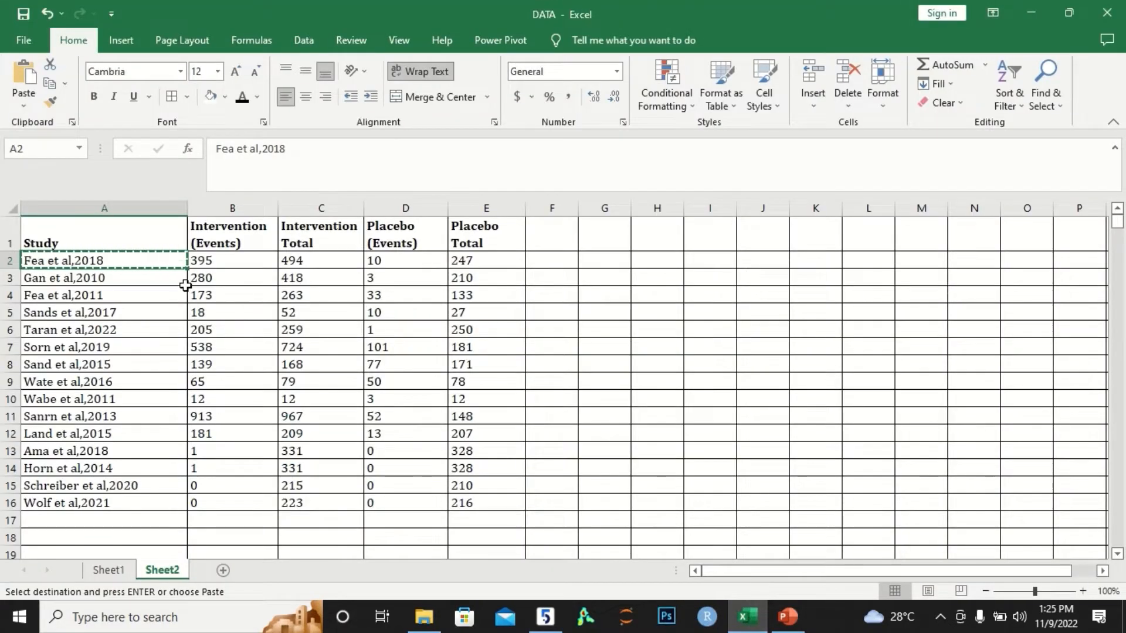
left_click(164, 280)
key("ctrl+c")
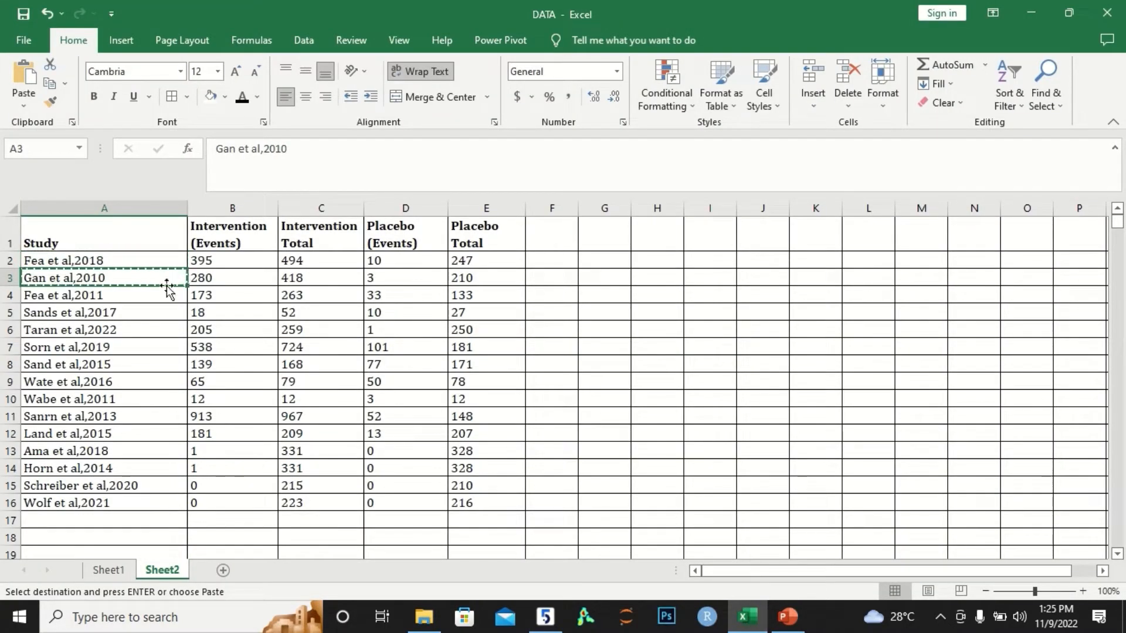
left_click(547, 617)
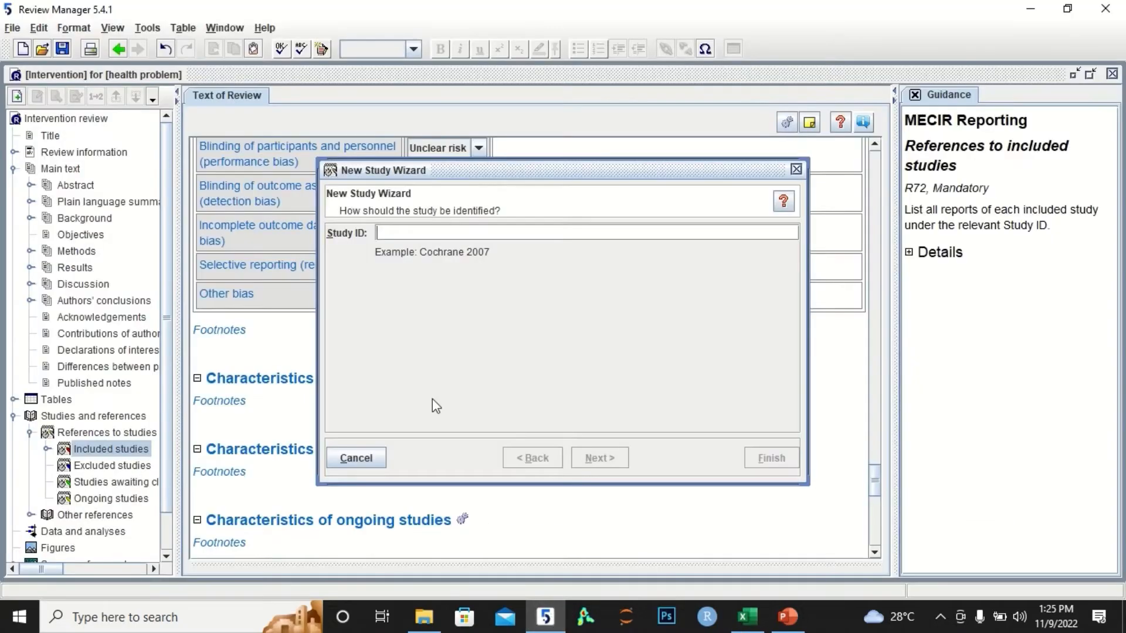
key("ctrl+v")
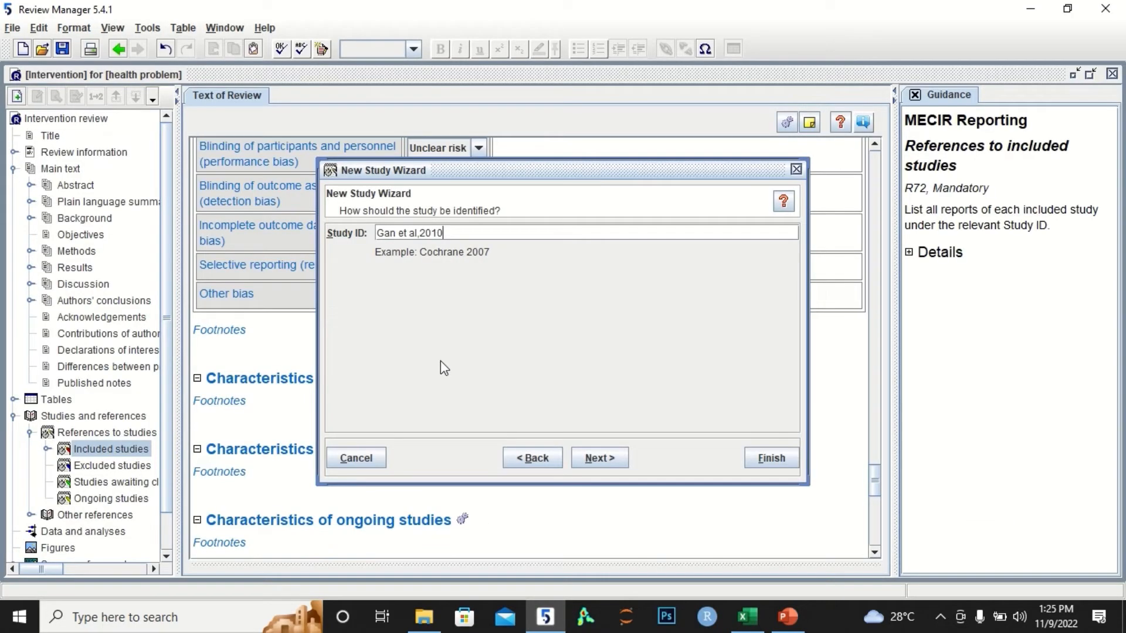
left_click(598, 460)
left_click(598, 460)
left_click(598, 460)
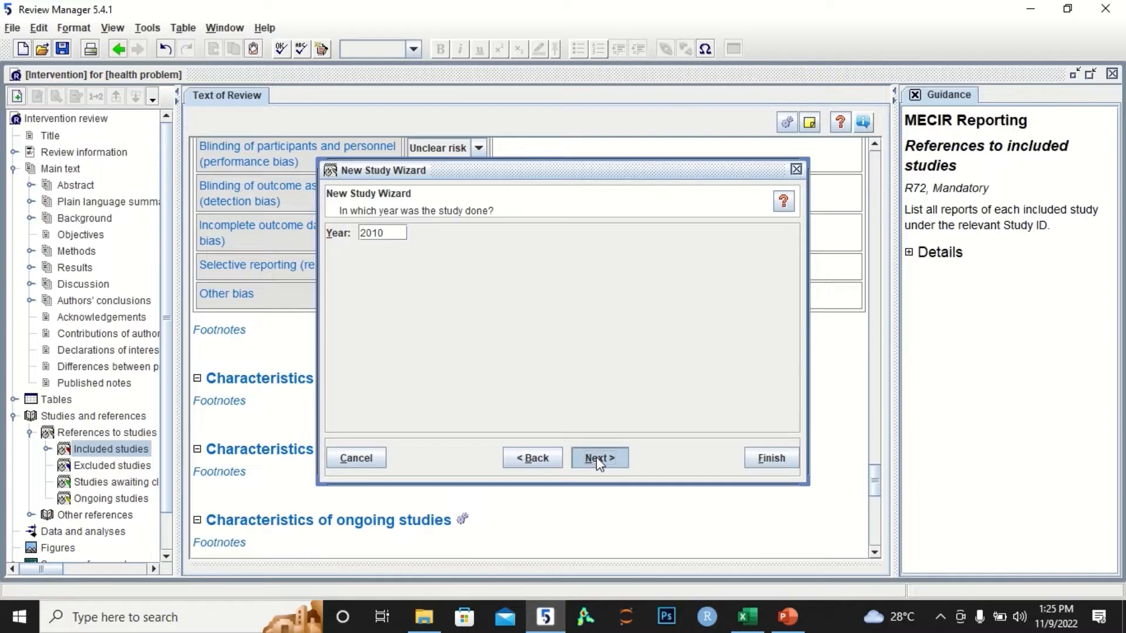
left_click(598, 460)
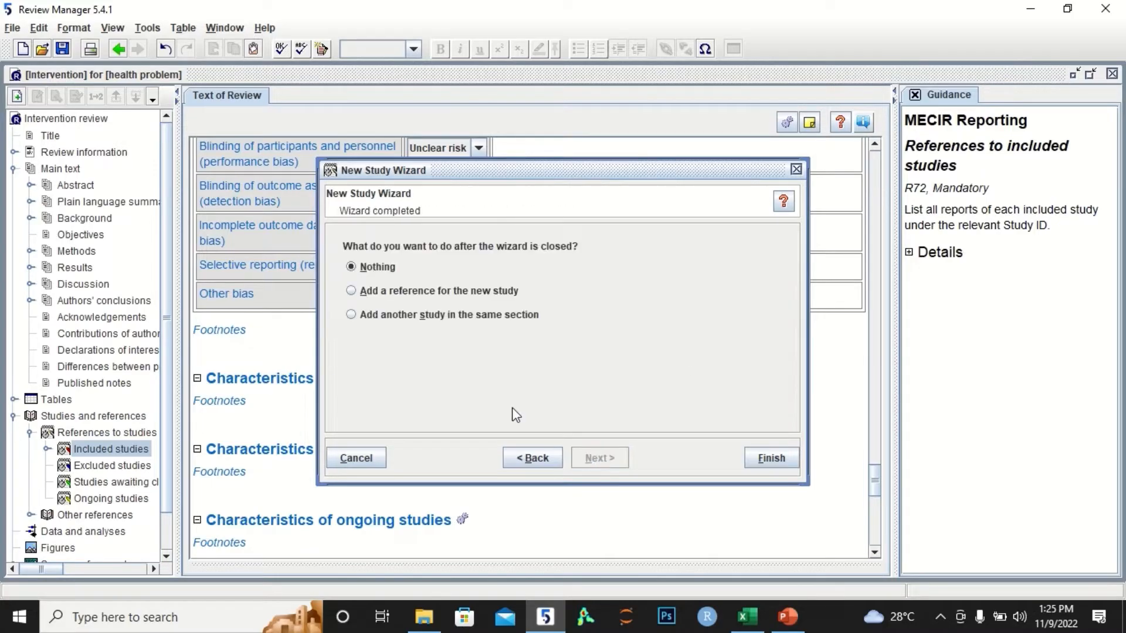
left_click(467, 315)
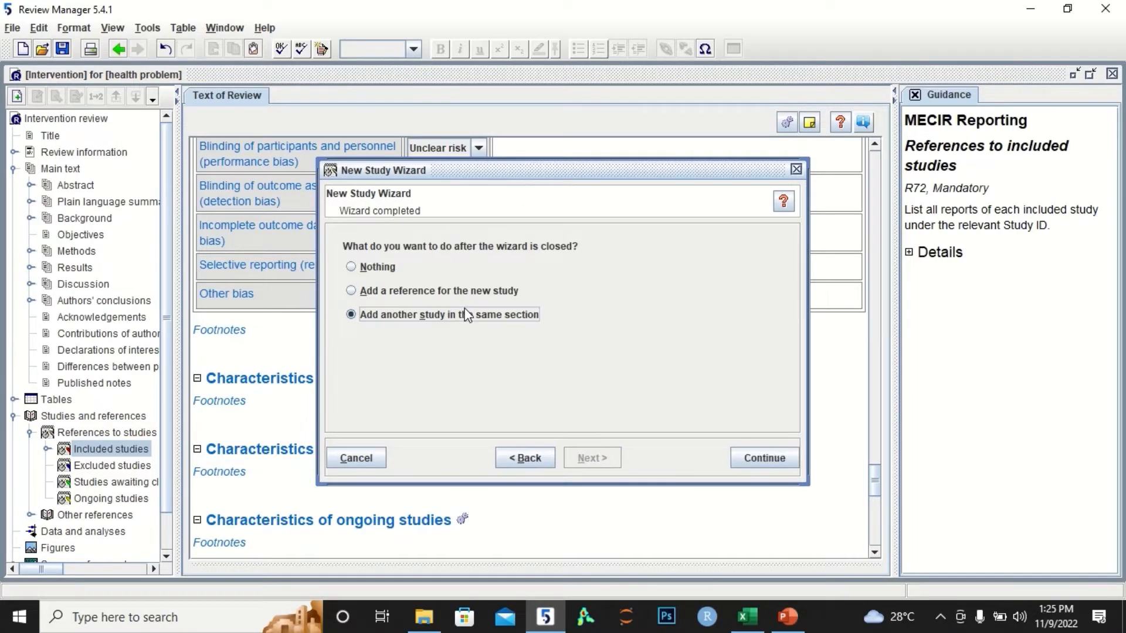
left_click(778, 446)
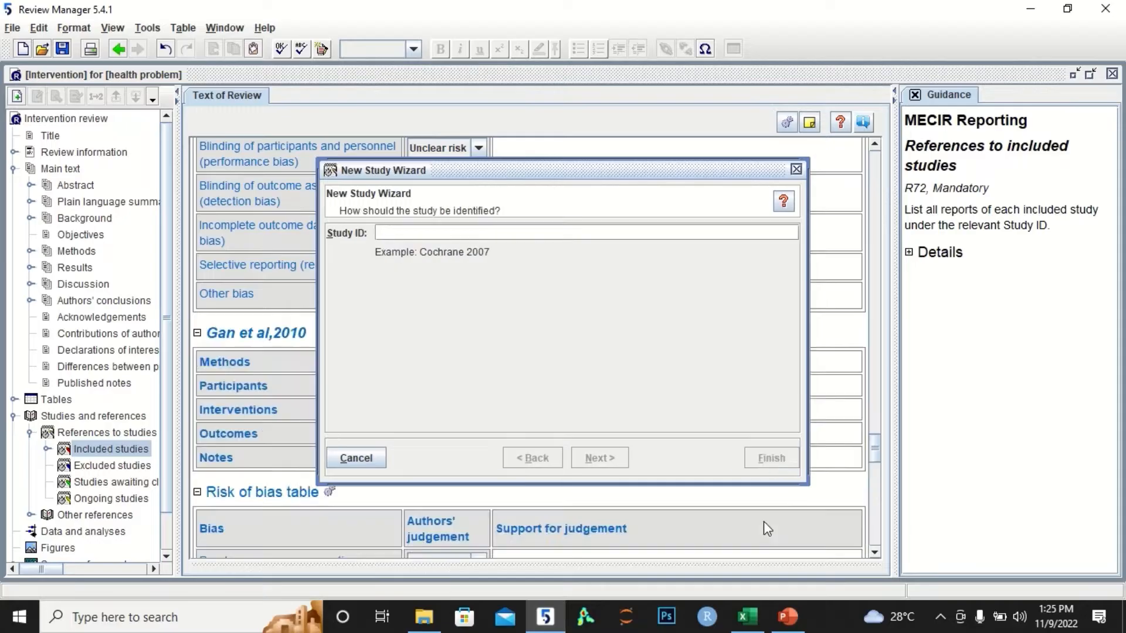
- Copy the study ID from cell A4 in the Excel sheet and paste it as the Study ID in Review Manager's New Study Wizard
left_click(747, 616)
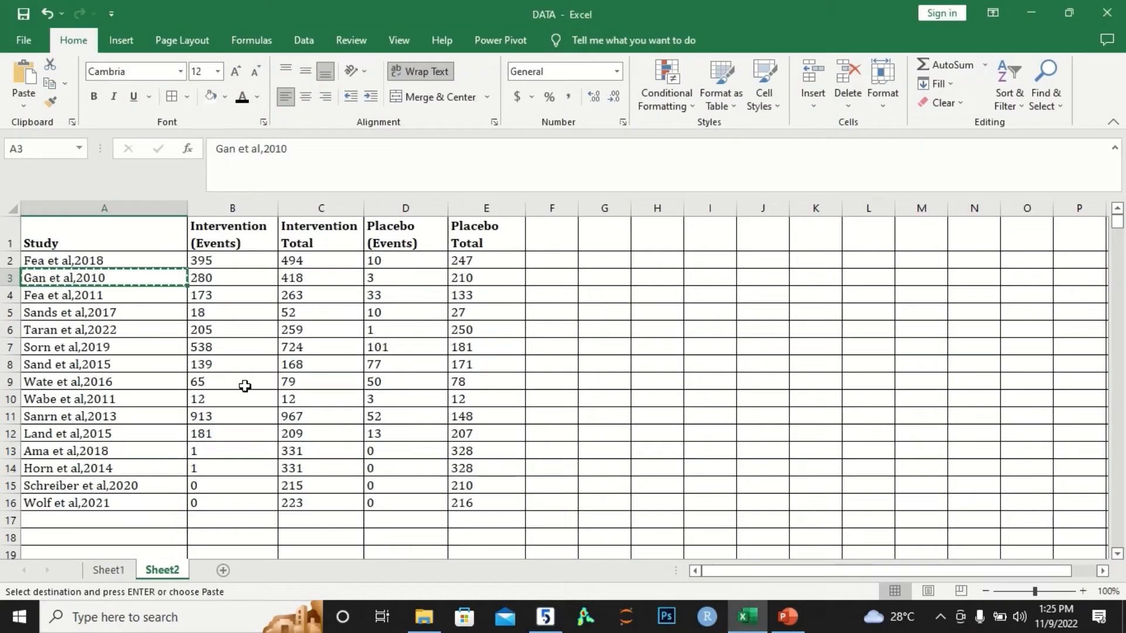
left_click(116, 296)
key("ctrl+c")
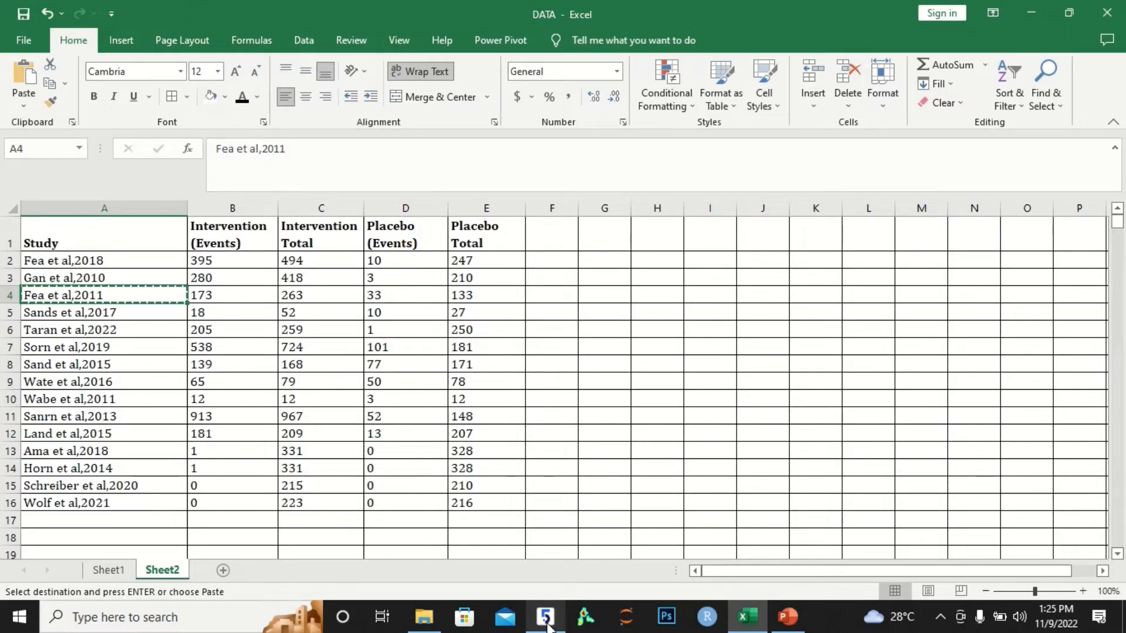
left_click(545, 618)
key("ctrl+v")
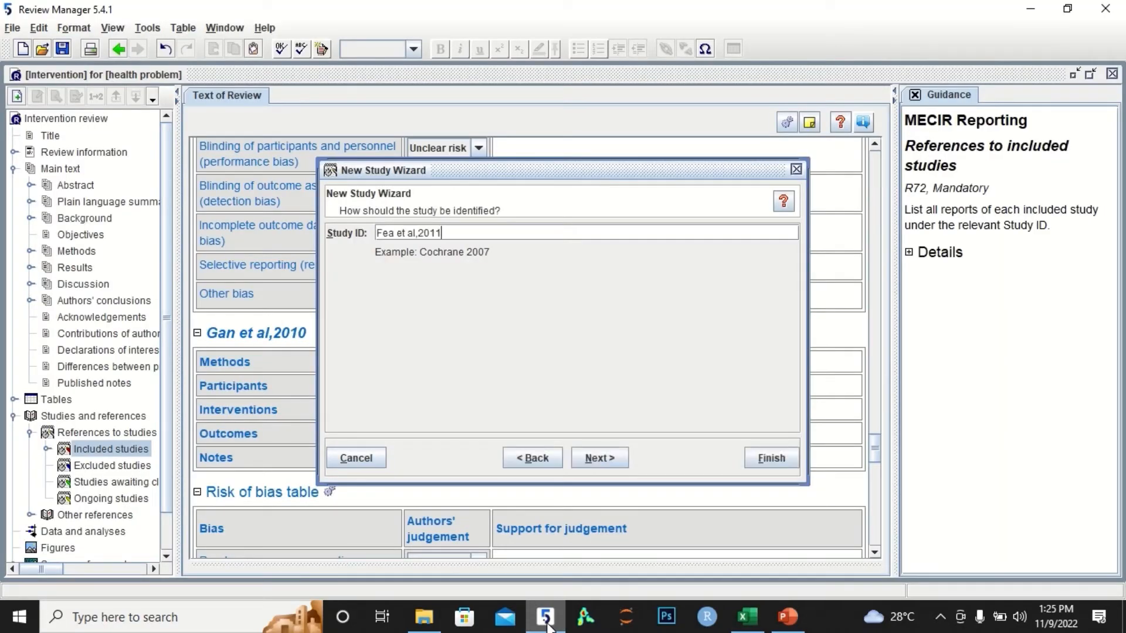
- Complete the 2011 study with the default published-data source and year, choosing to add another study in the same section
left_click(620, 458)
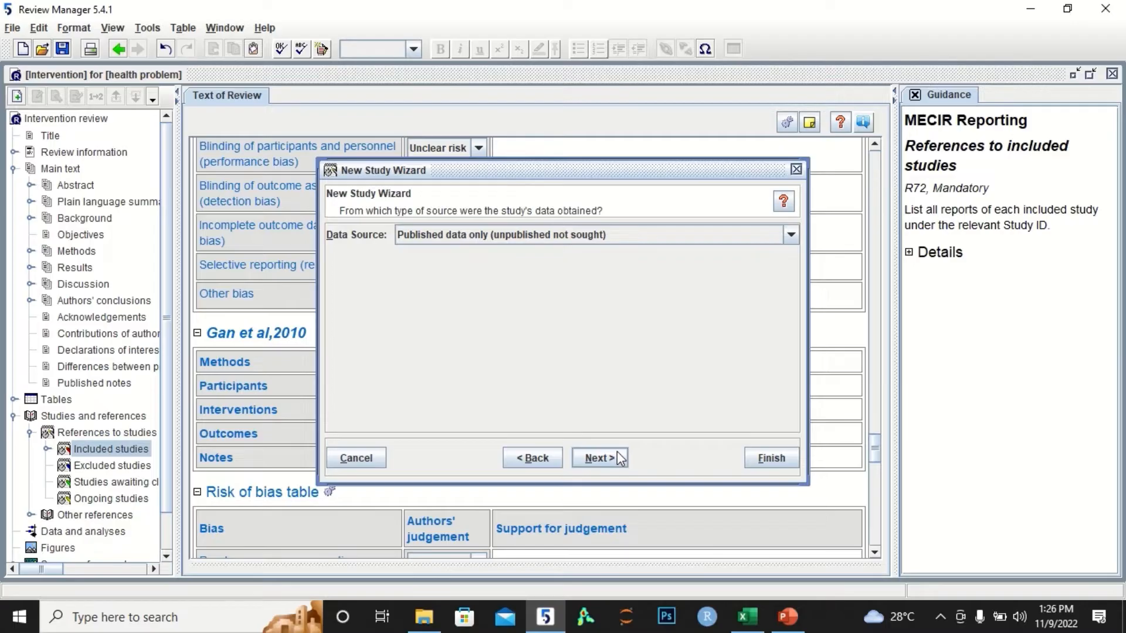
left_click(613, 465)
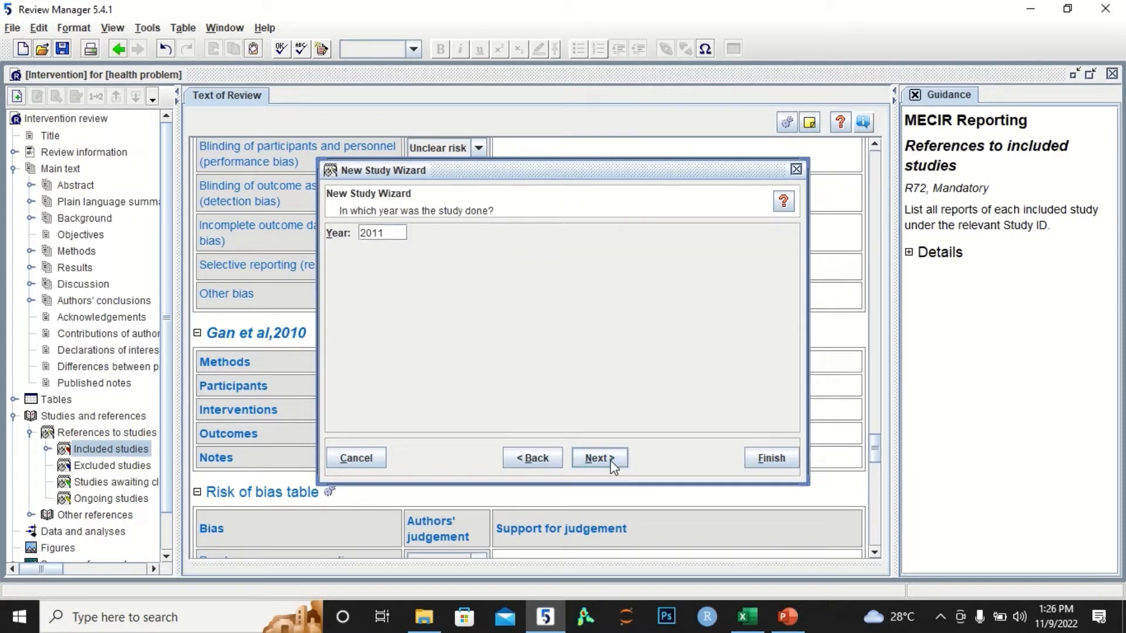
left_click(613, 465)
left_click(612, 465)
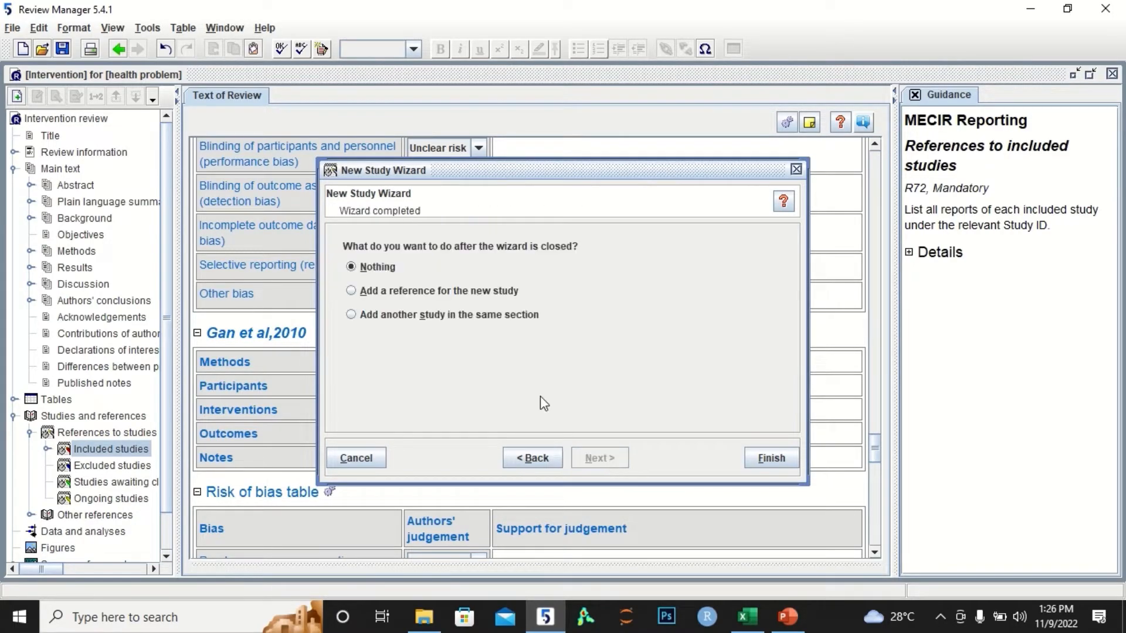
left_click(465, 317)
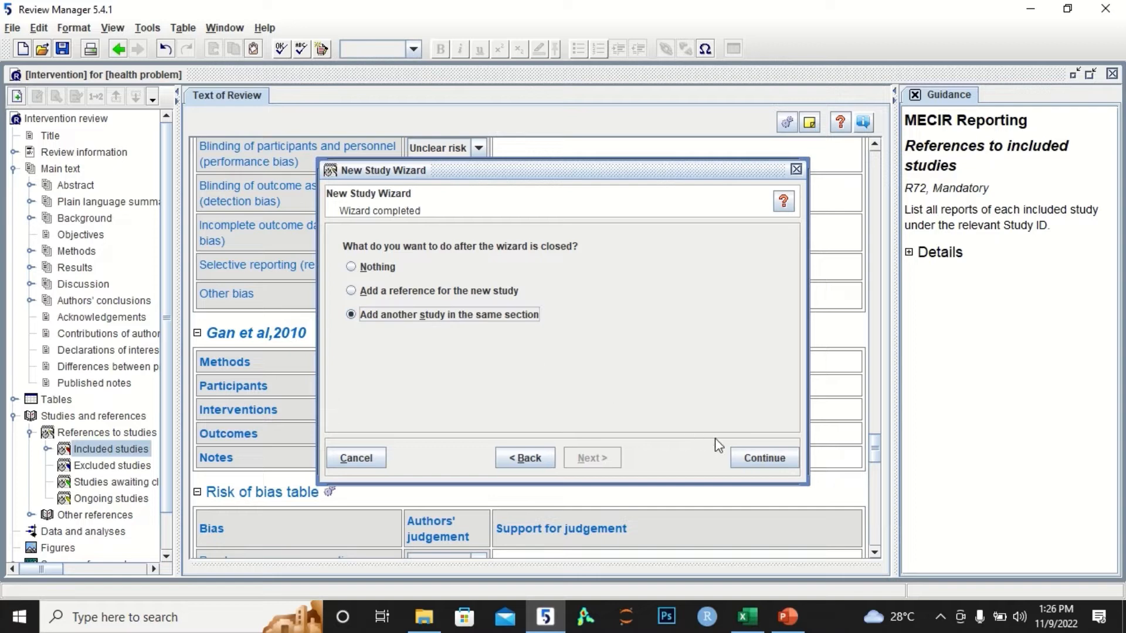
left_click(747, 457)
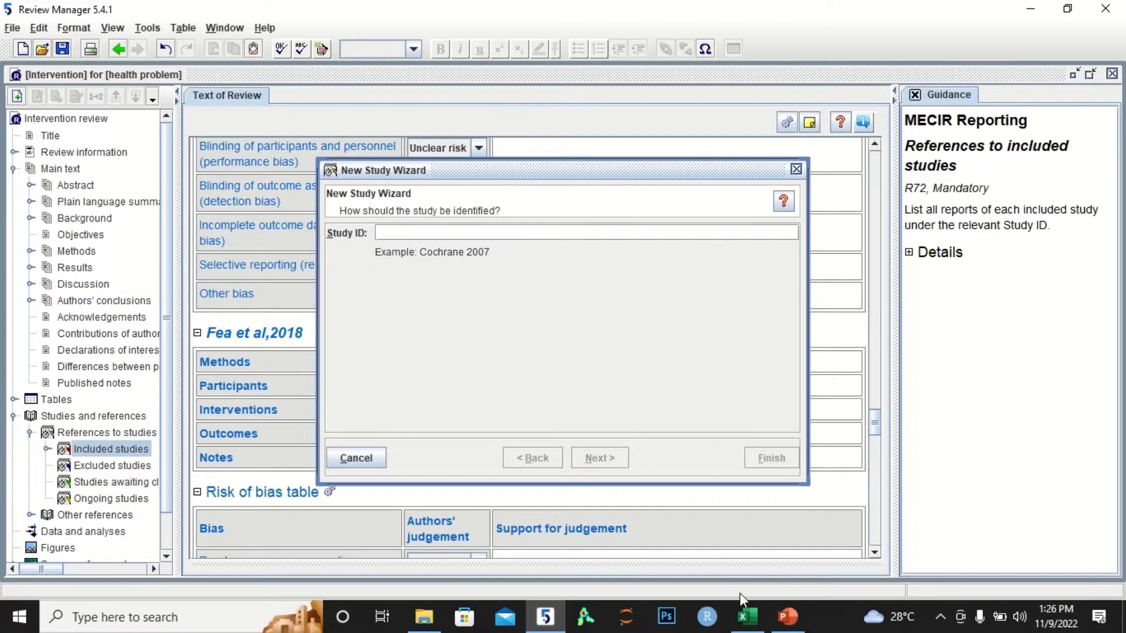
- Copy the study ID from cell A5 in Excel and paste it as the next Study ID in Review Manager
left_click(747, 619)
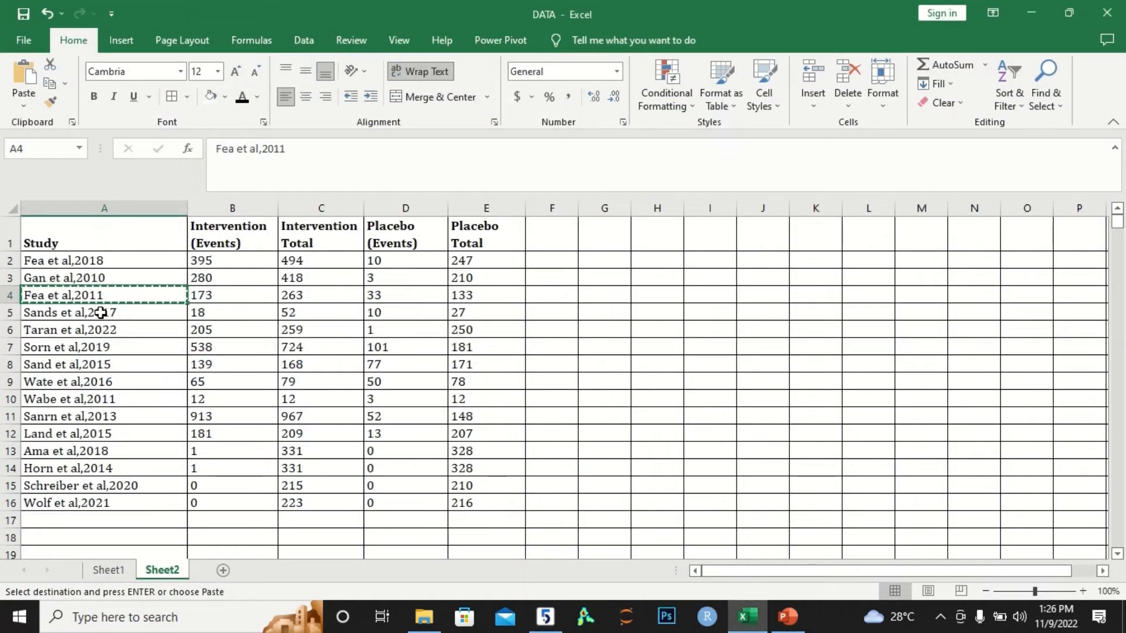
left_click(101, 313)
key("ctrl+c")
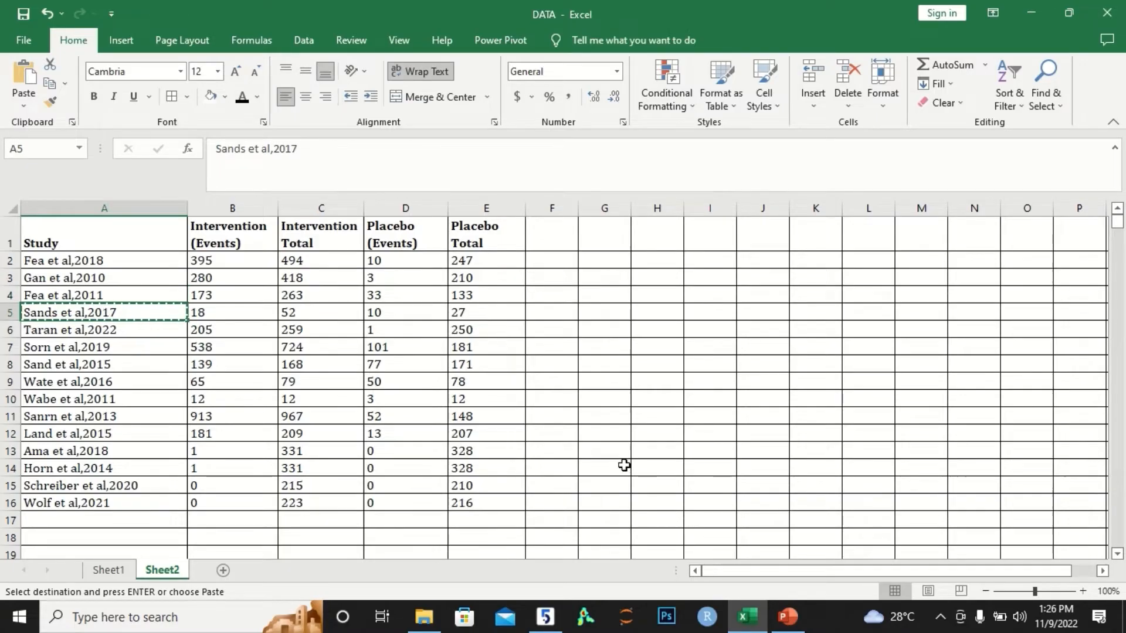
left_click(546, 616)
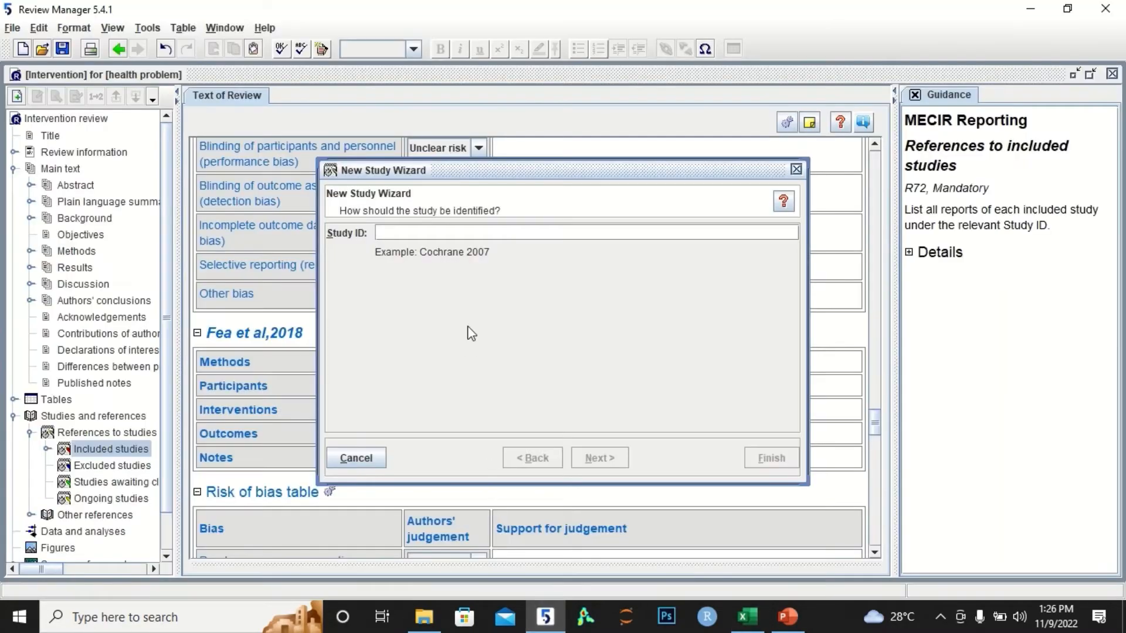
key("ctrl+v")
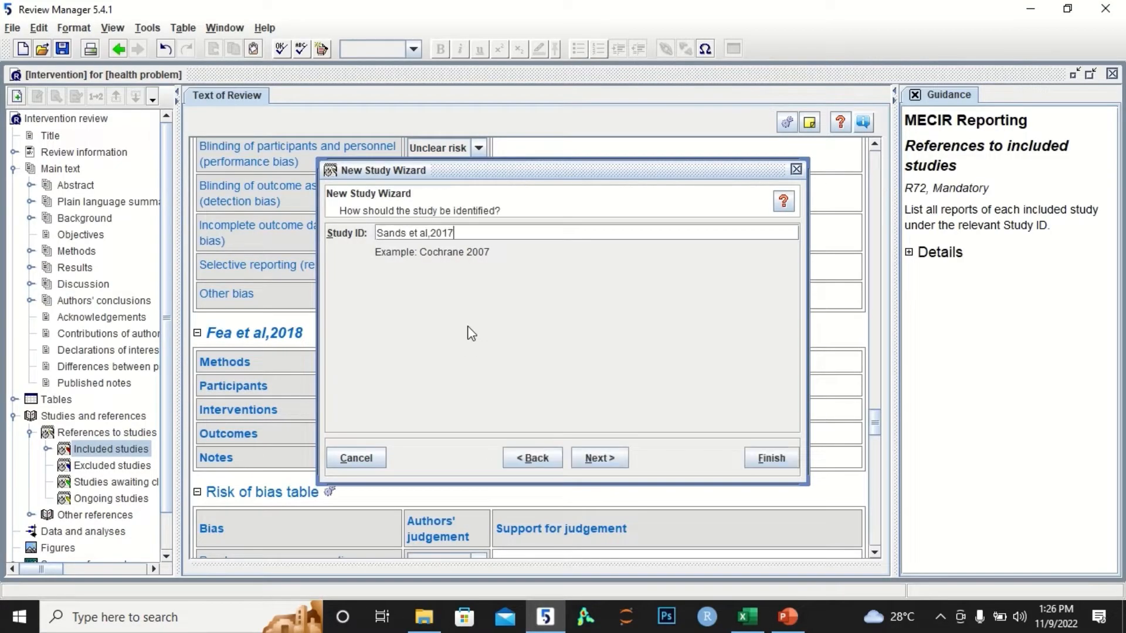
- Finish adding the 2017 study with default details and continue with another study in the same section
left_click(592, 456)
left_click(593, 457)
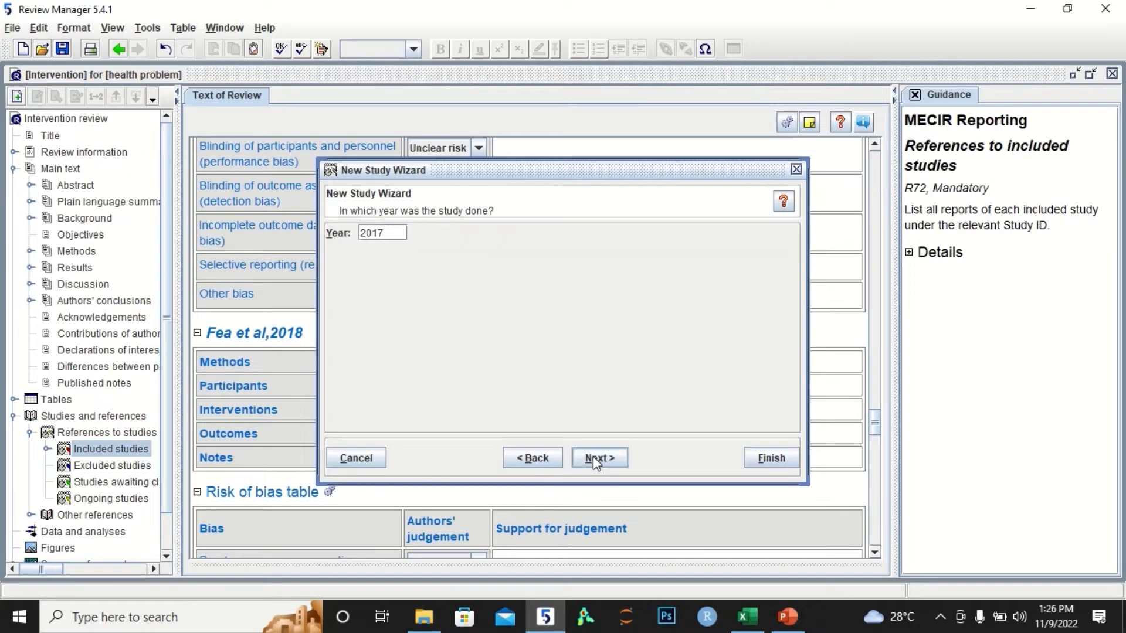
left_click(593, 456)
left_click(592, 456)
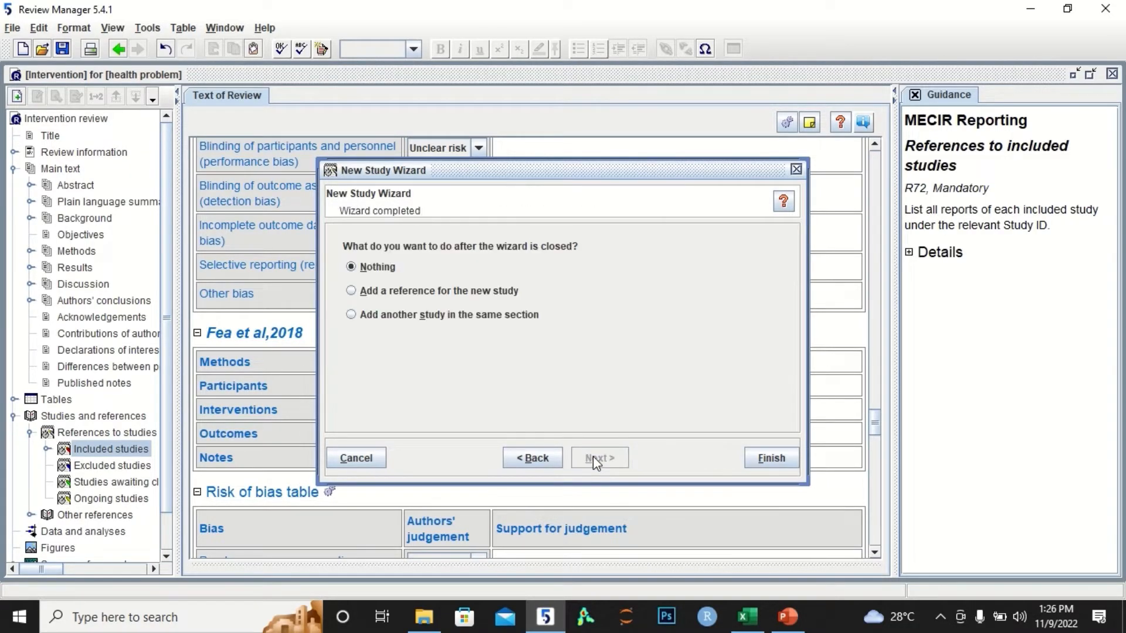
left_click(473, 316)
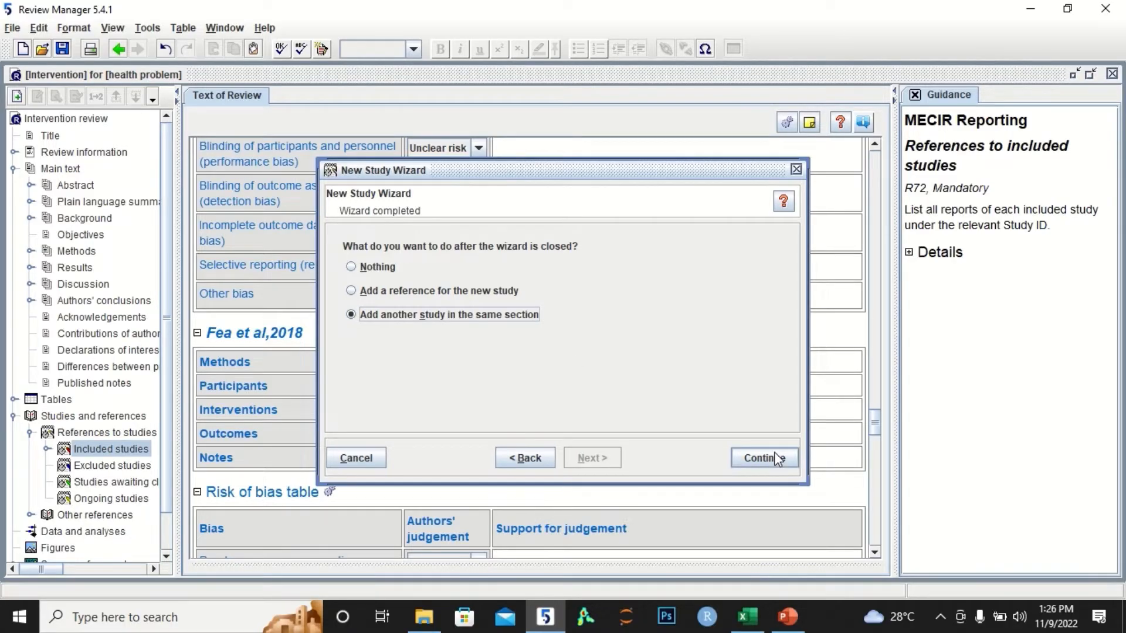
left_click(777, 459)
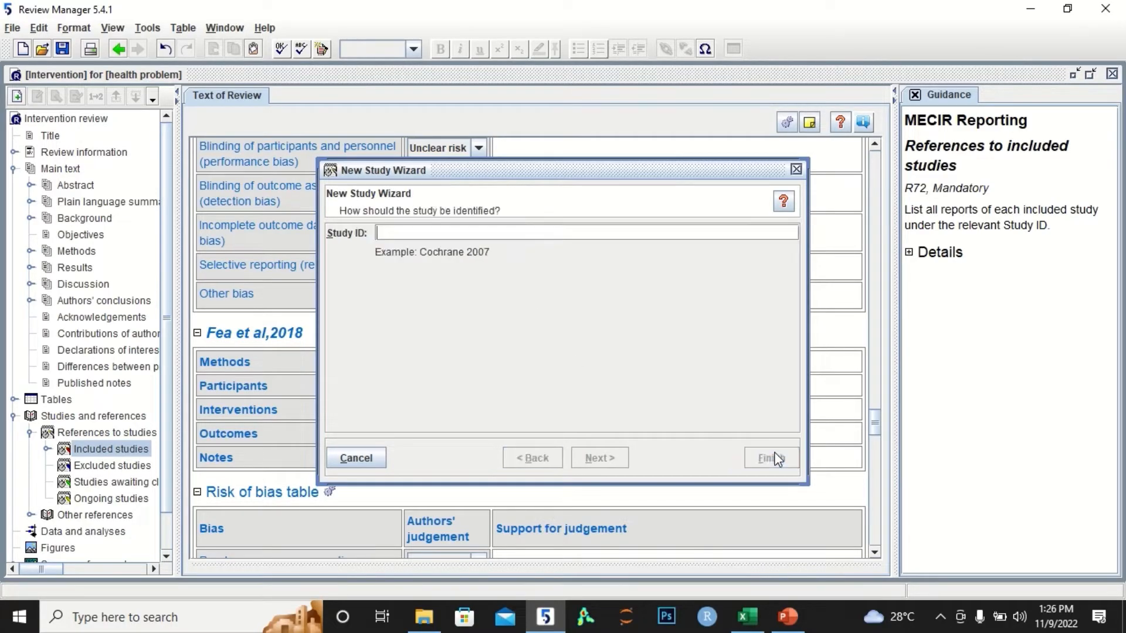
- Copy the study ID from cell A6 in Excel and paste it as the new Study ID in Review Manager
left_click(746, 617)
left_click(169, 333)
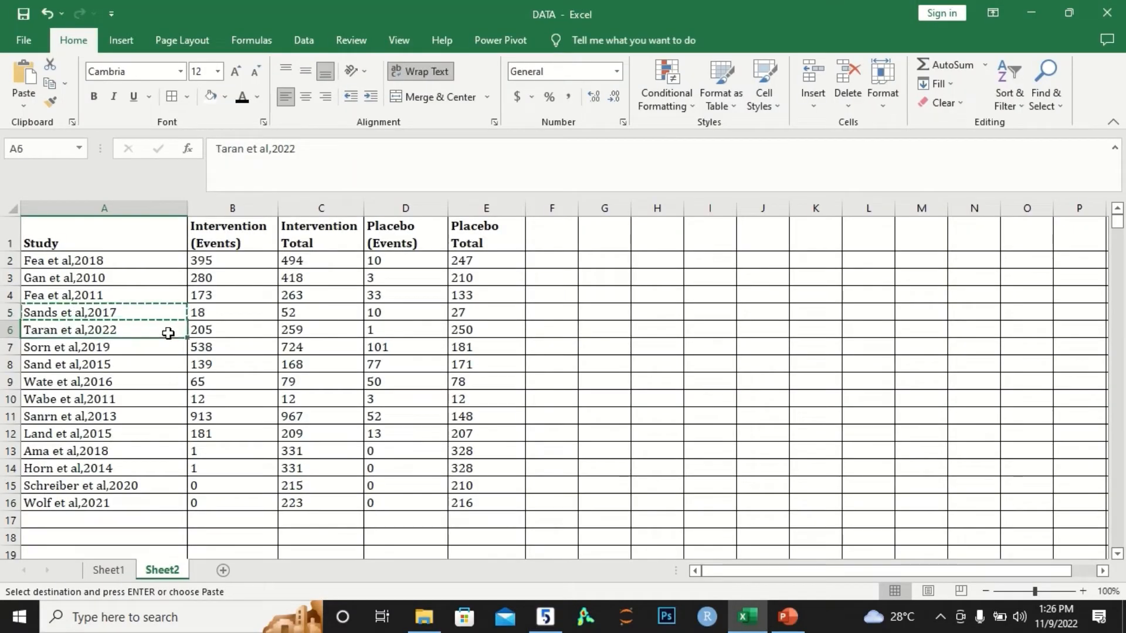
key("ctrl+c")
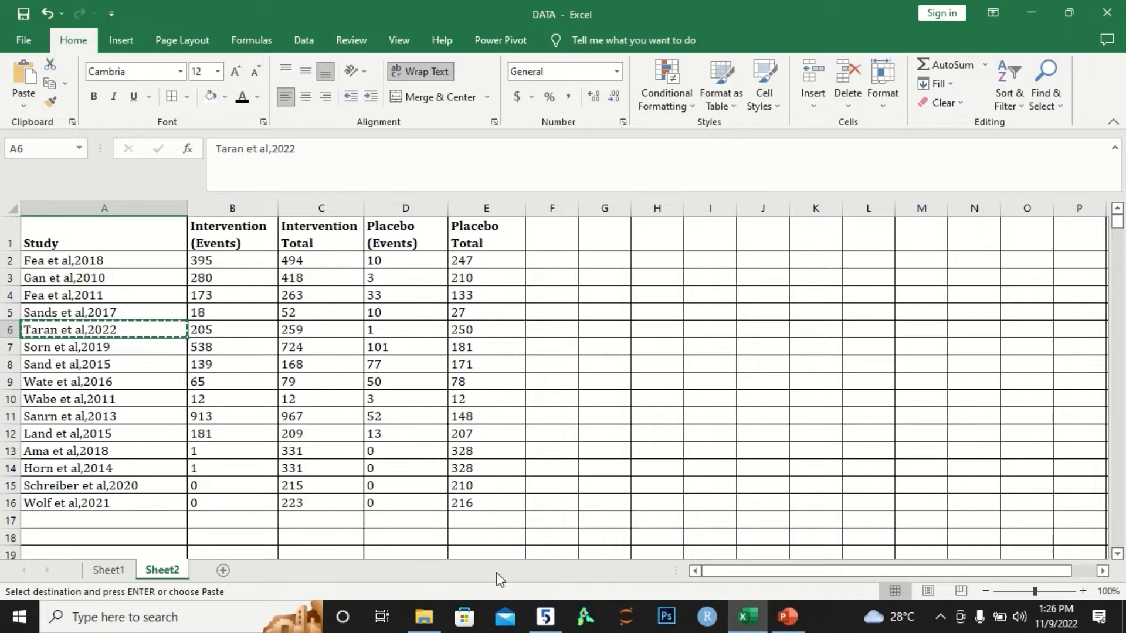
left_click(547, 616)
key("ctrl+v")
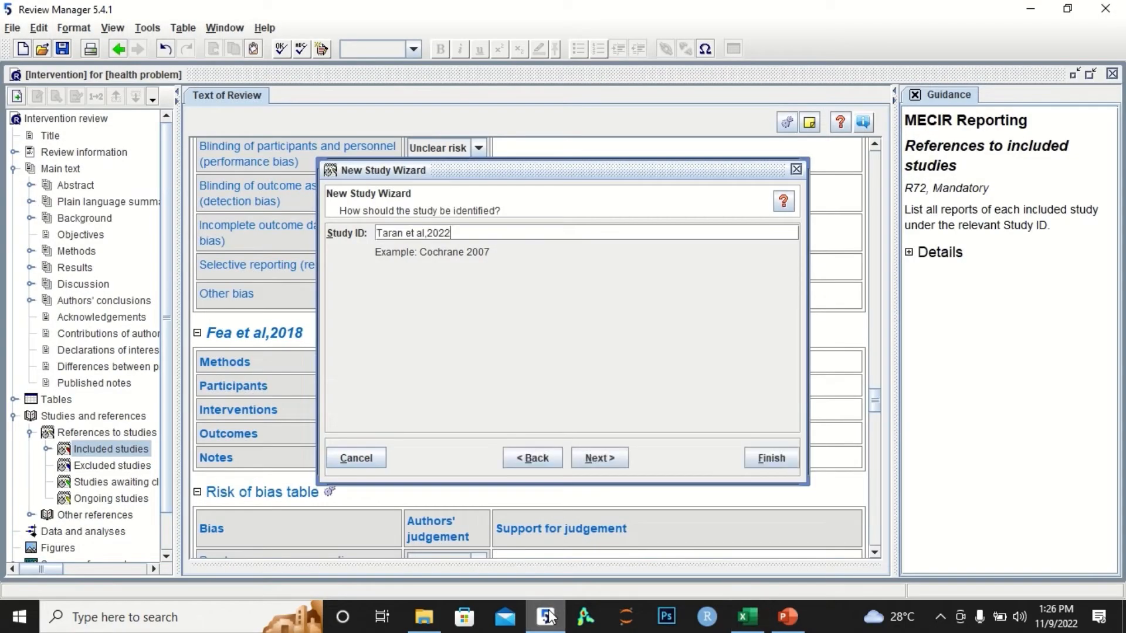
- Complete the 2022 study with the default published-data source and year, choosing to add another study in the same section
left_click(608, 465)
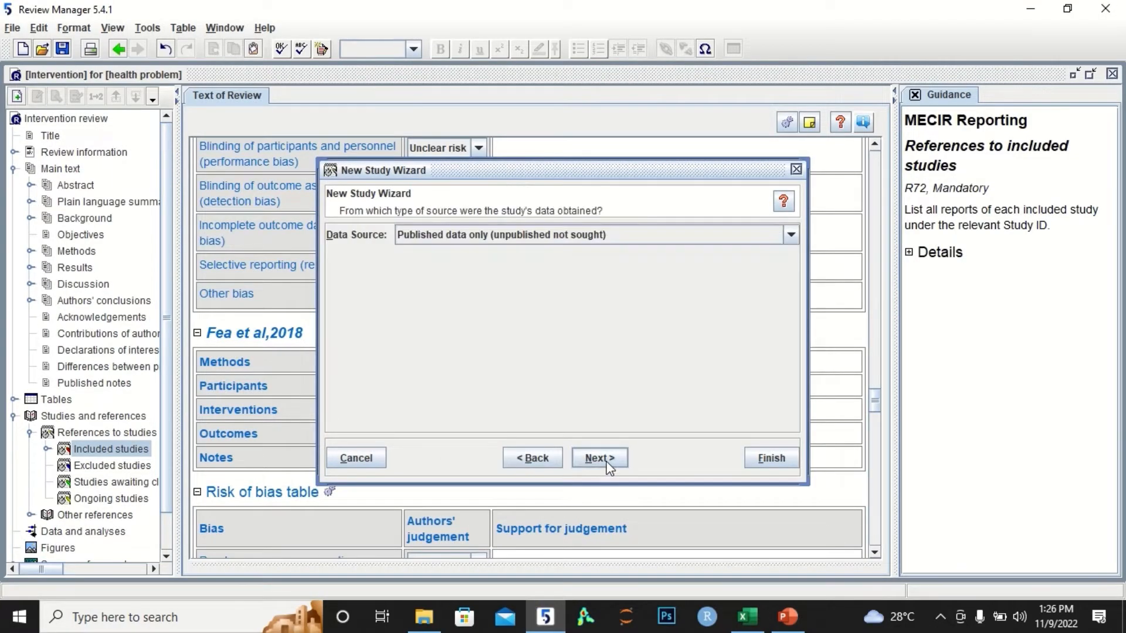
left_click(607, 464)
left_click(608, 464)
left_click(607, 461)
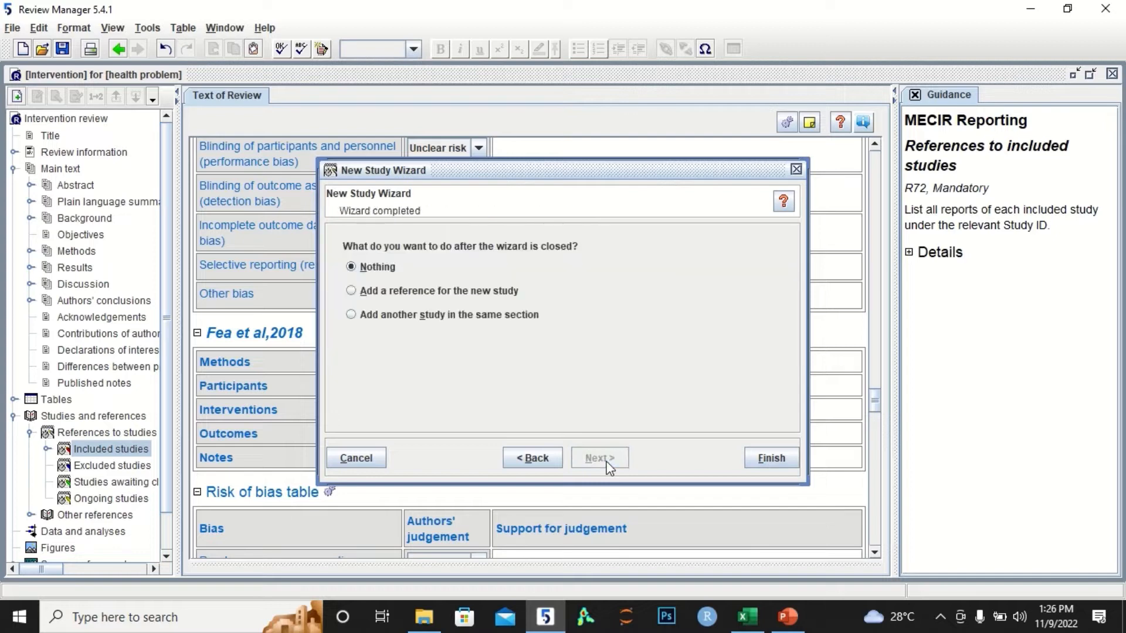
left_click(502, 316)
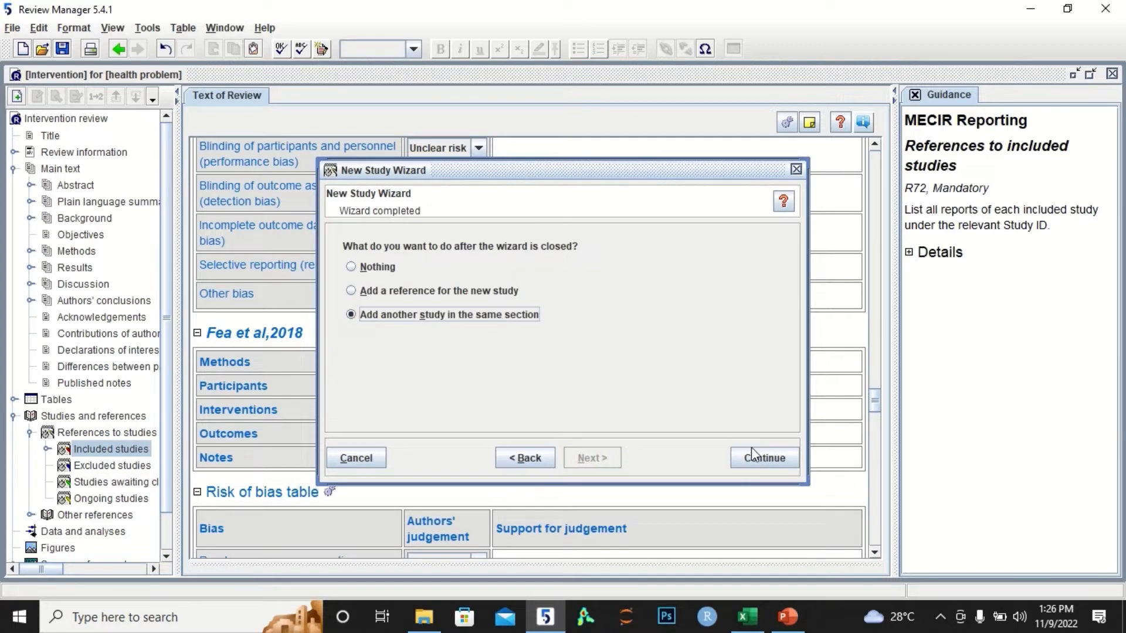
left_click(762, 458)
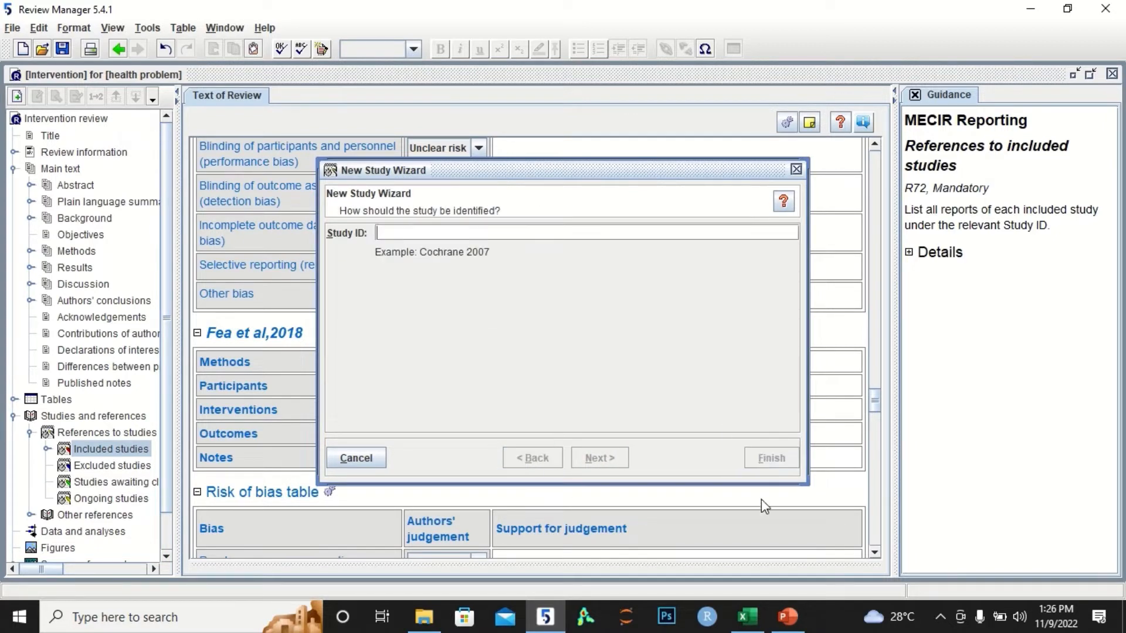
- Copy the study ID from cell A7 in Excel and paste it as the next Study ID in Review Manager
left_click(747, 617)
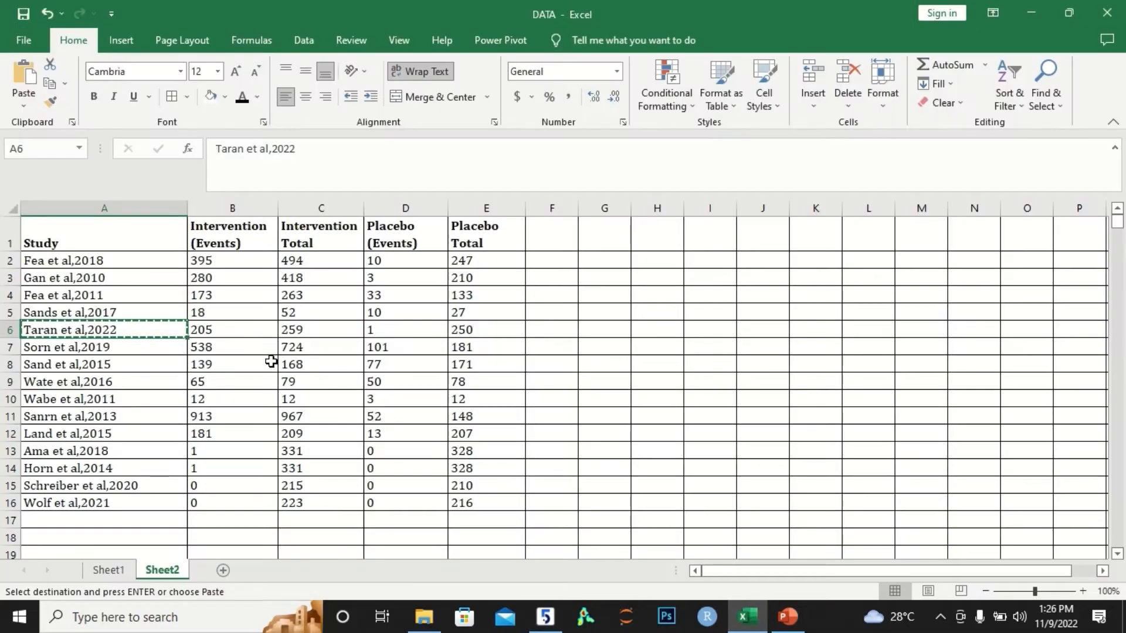
left_click(169, 350)
key("ctrl+c")
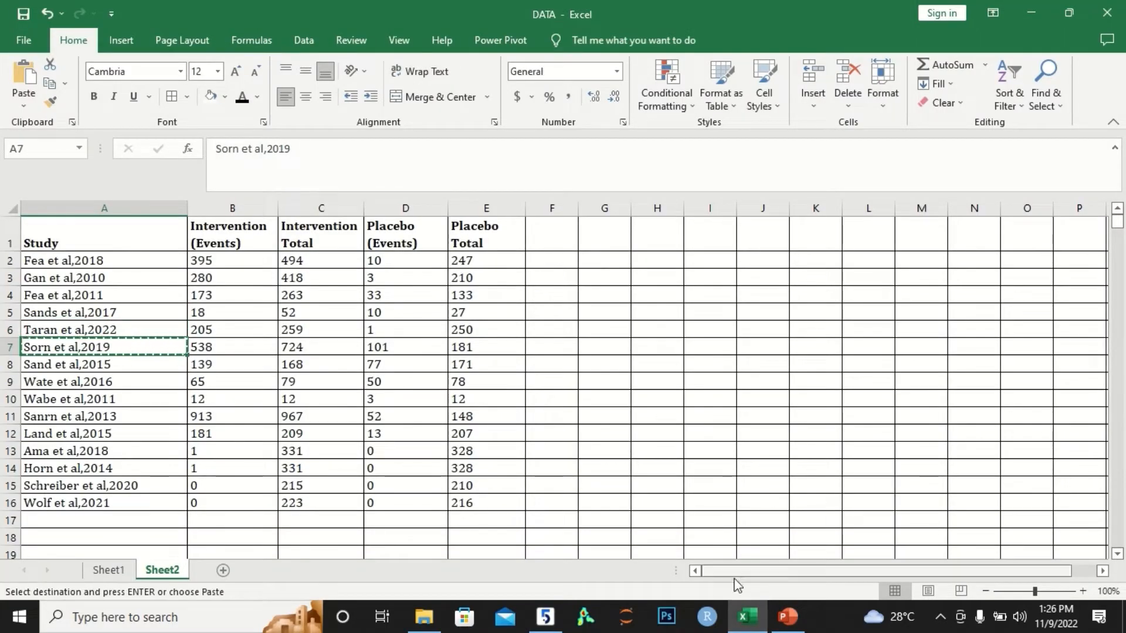
left_click(548, 617)
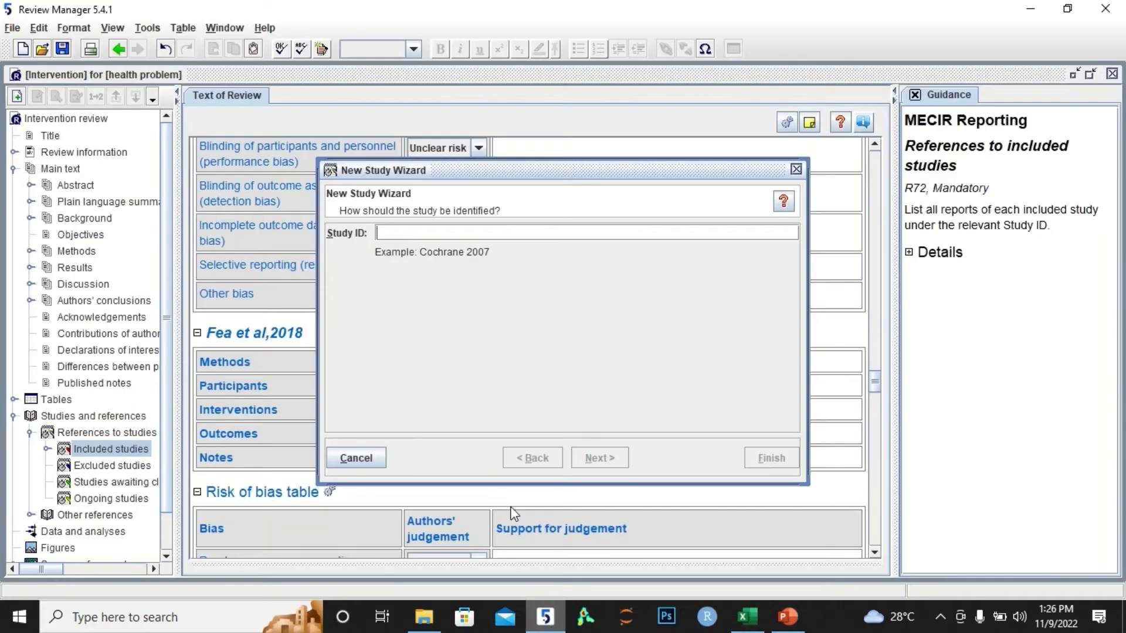
key("ctrl+v")
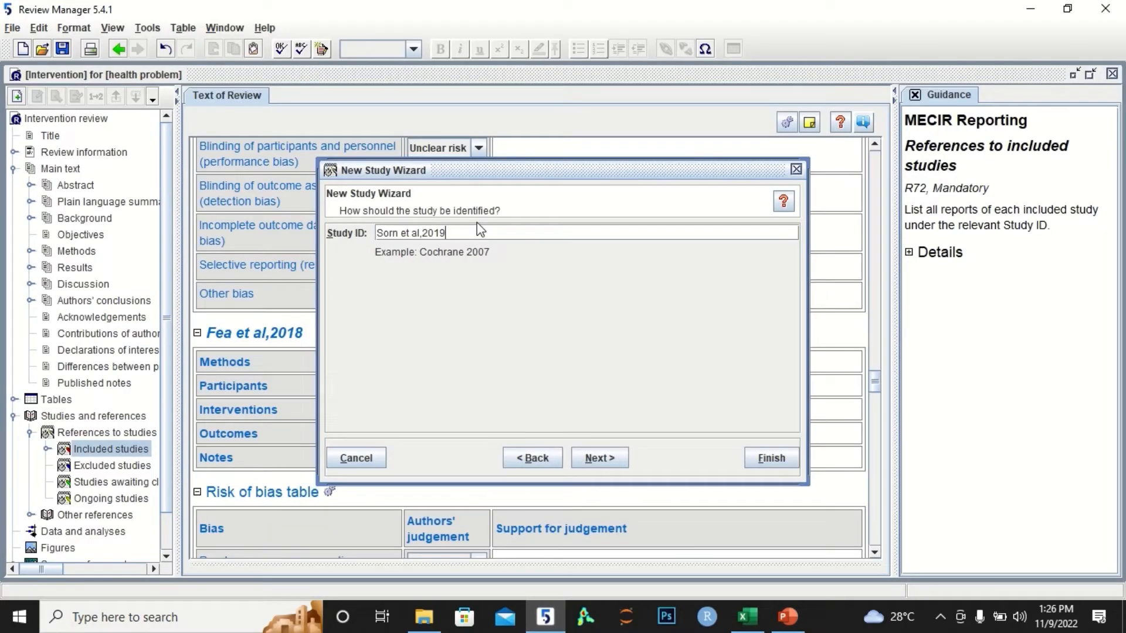
- Finish adding the 2019 study with default details and continue with another study in the same section
left_click(603, 459)
left_click(603, 458)
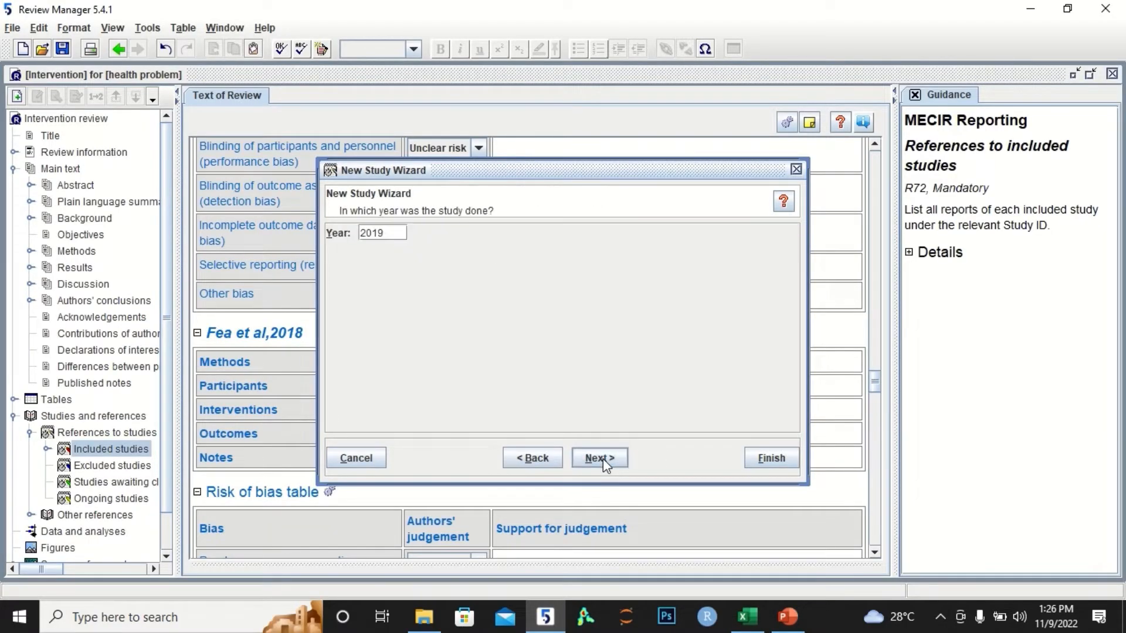
left_click(603, 459)
left_click(602, 459)
left_click(482, 316)
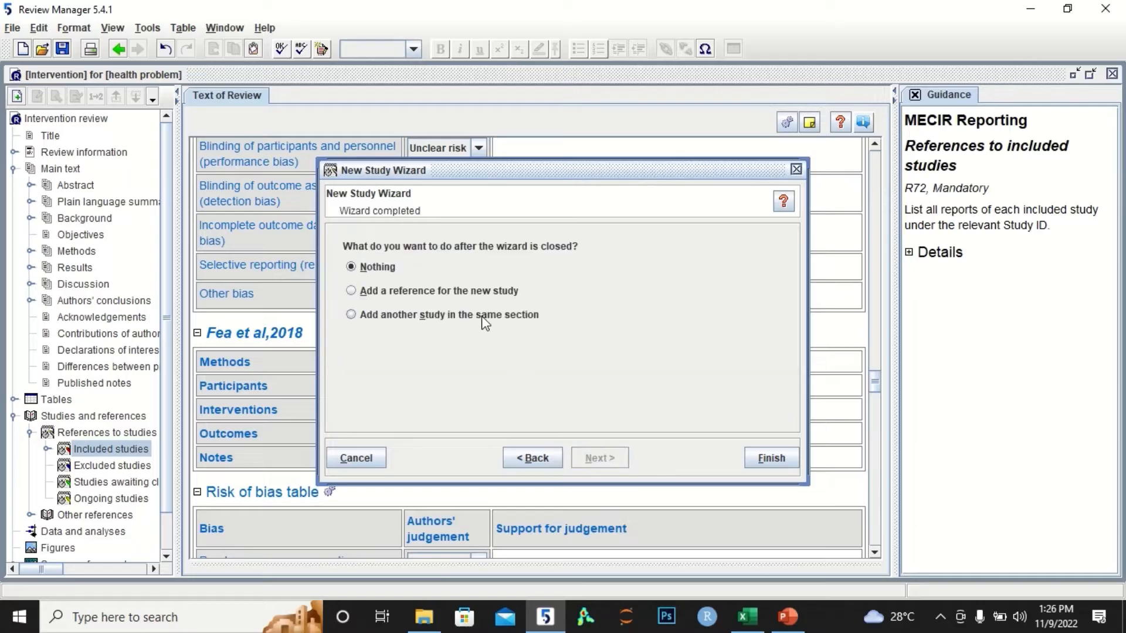
left_click(770, 460)
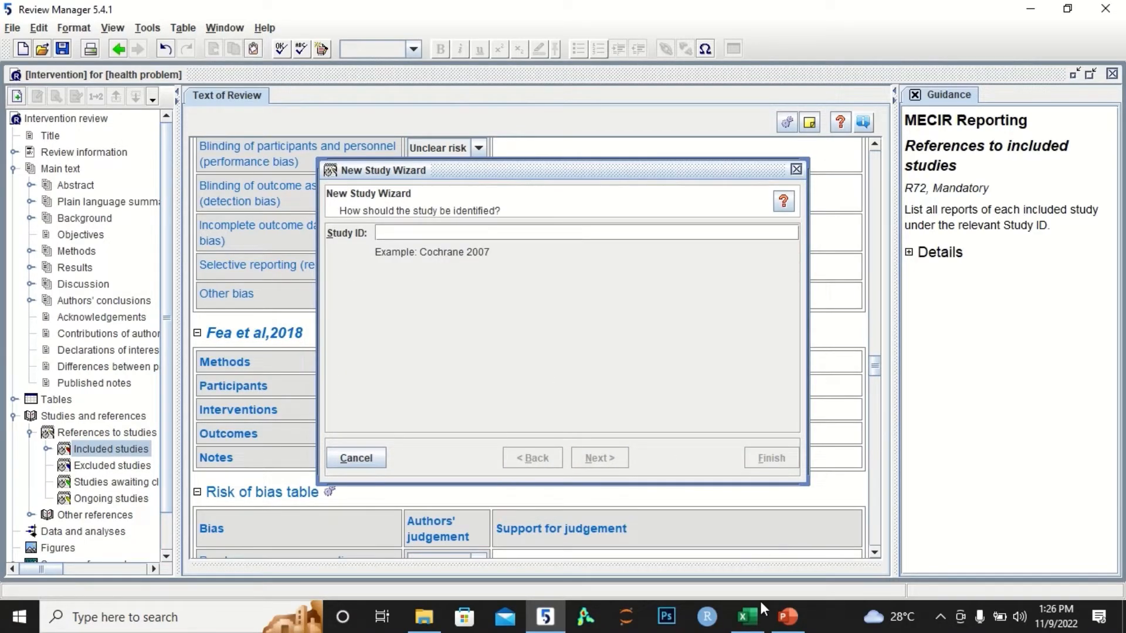
- Copy the study ID from cell A8 in Excel and paste it as the new Study ID in Review Manager
left_click(748, 613)
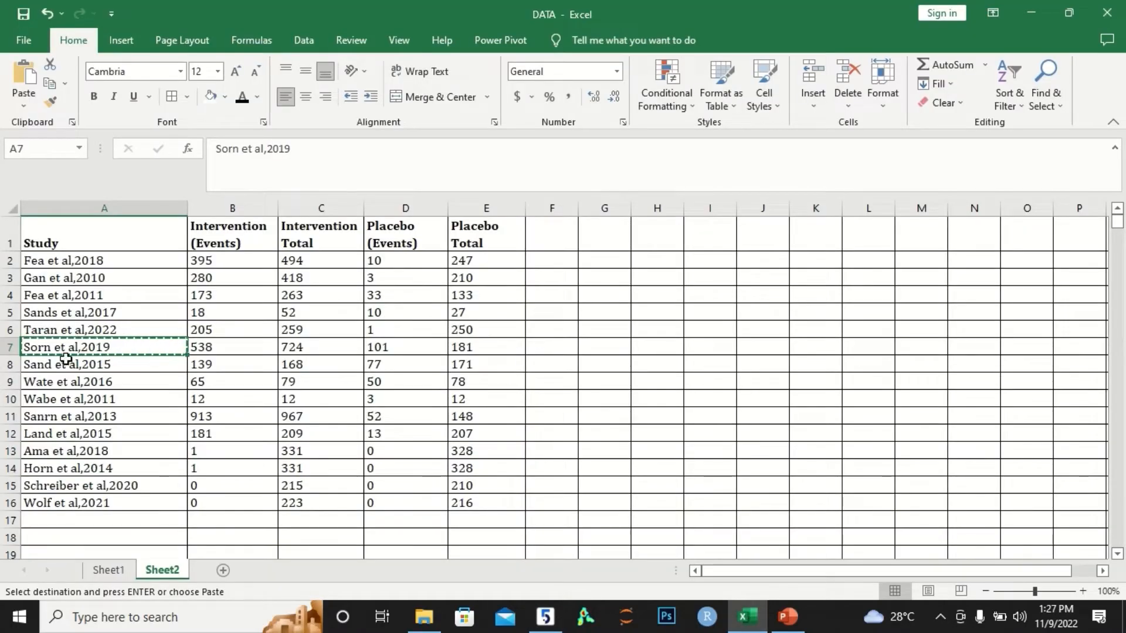
left_click(65, 365)
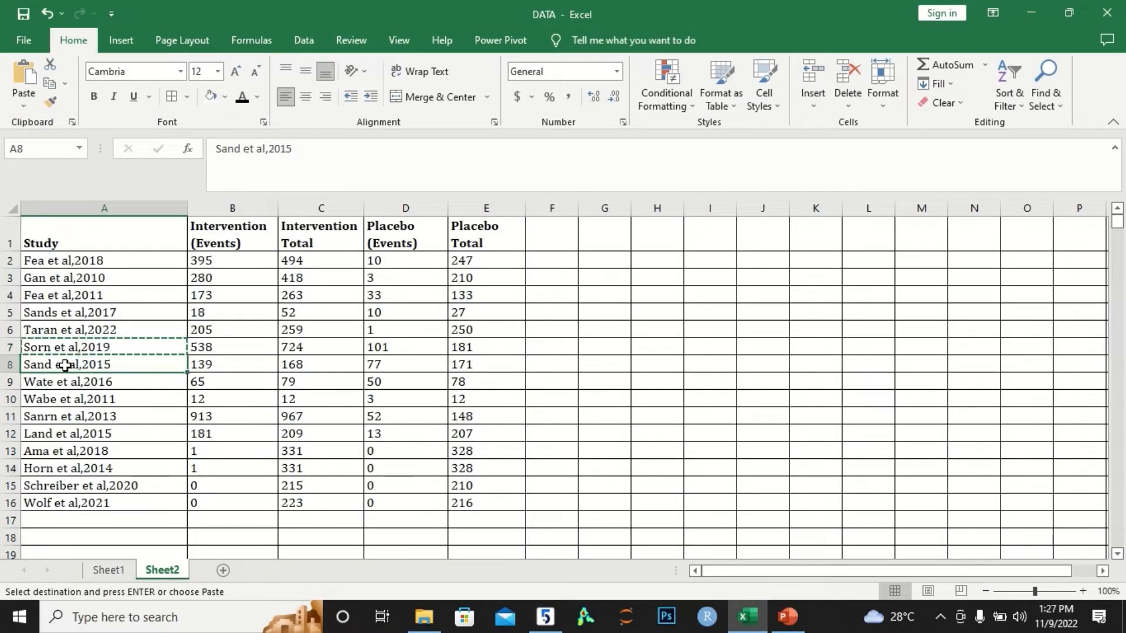
key("ctrl+c")
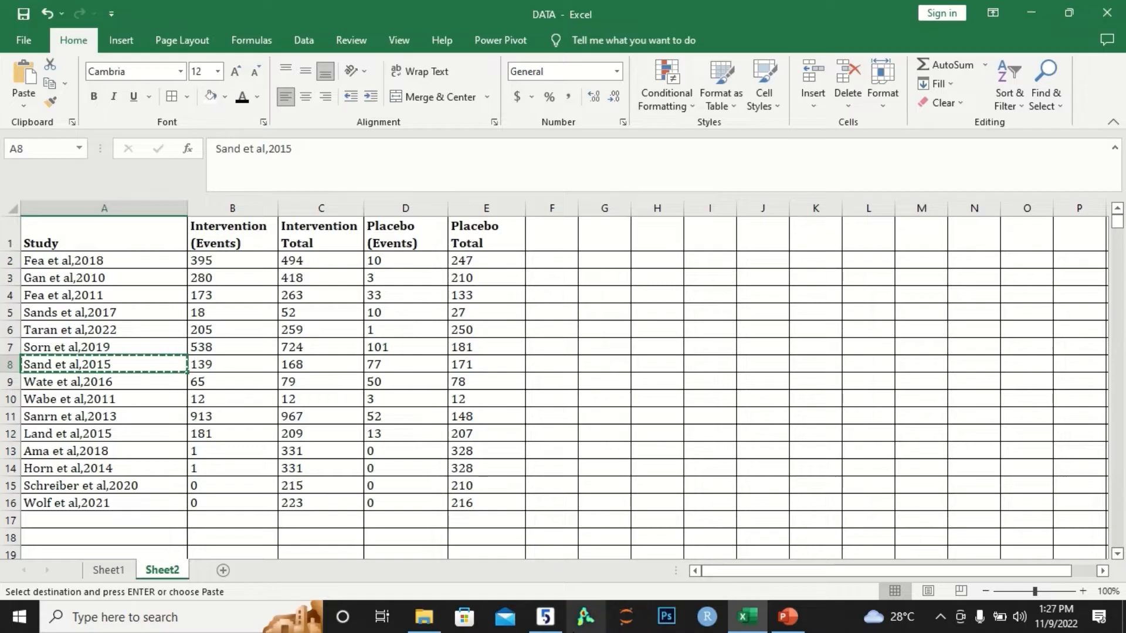
left_click(548, 617)
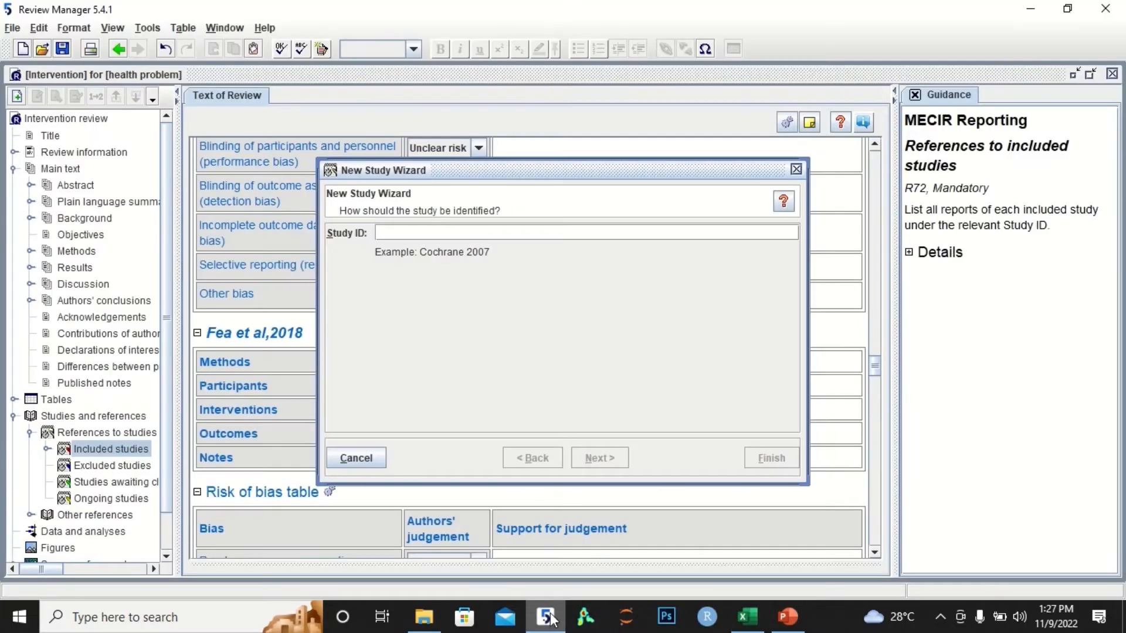
key("ctrl+v")
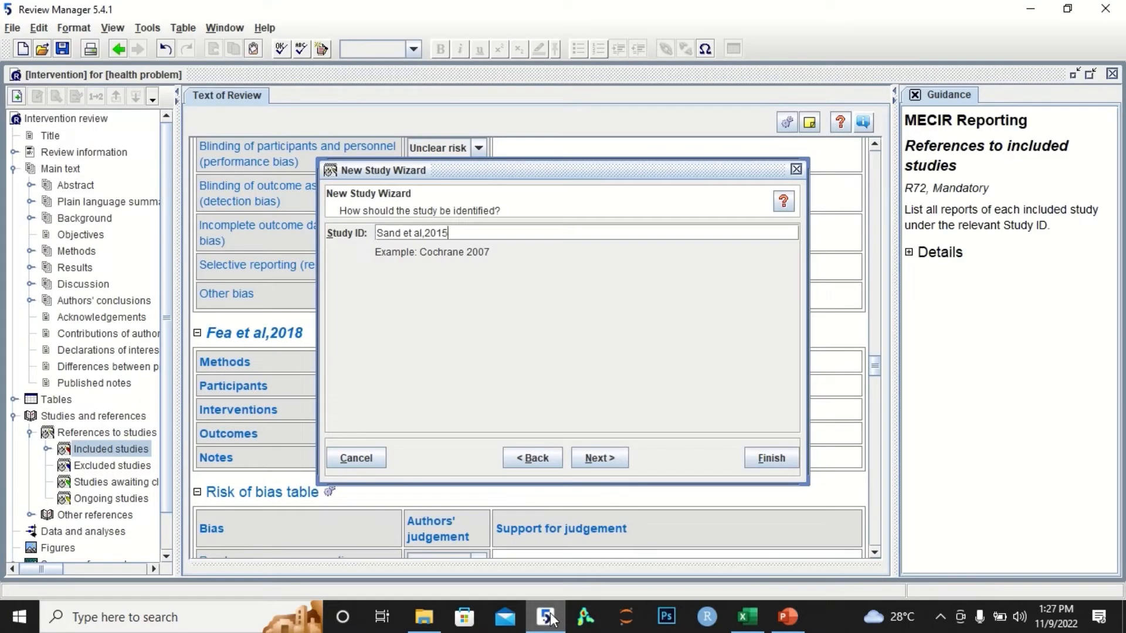
- Complete the 2015 study from cell A8 with the default published-data source and year, choosing to add another study in the same section
left_click(599, 459)
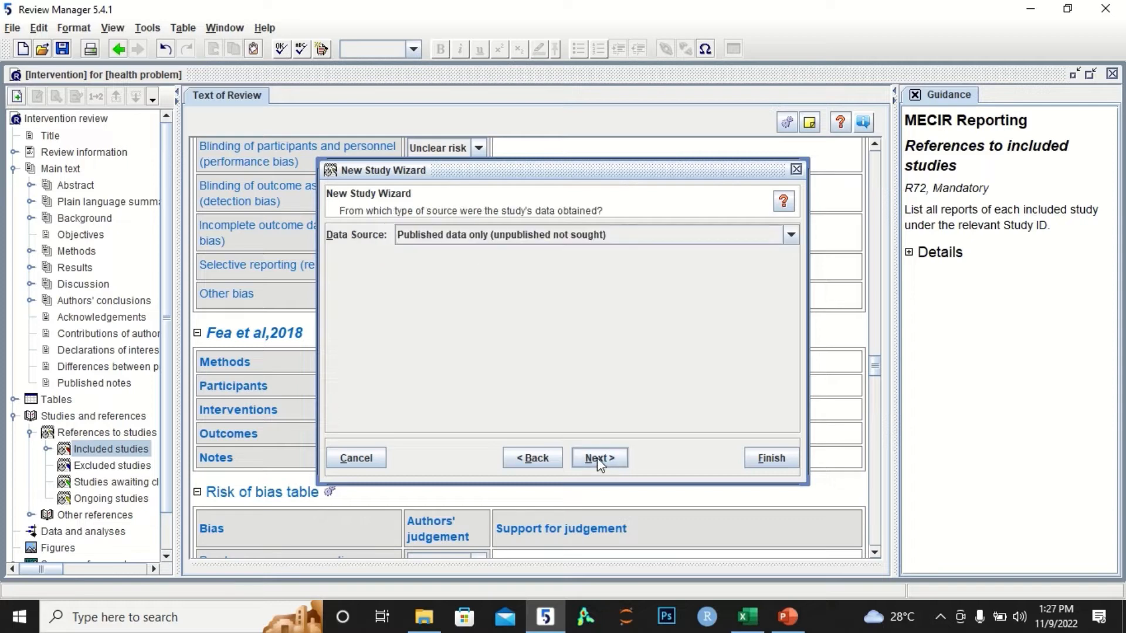
left_click(599, 458)
left_click(597, 457)
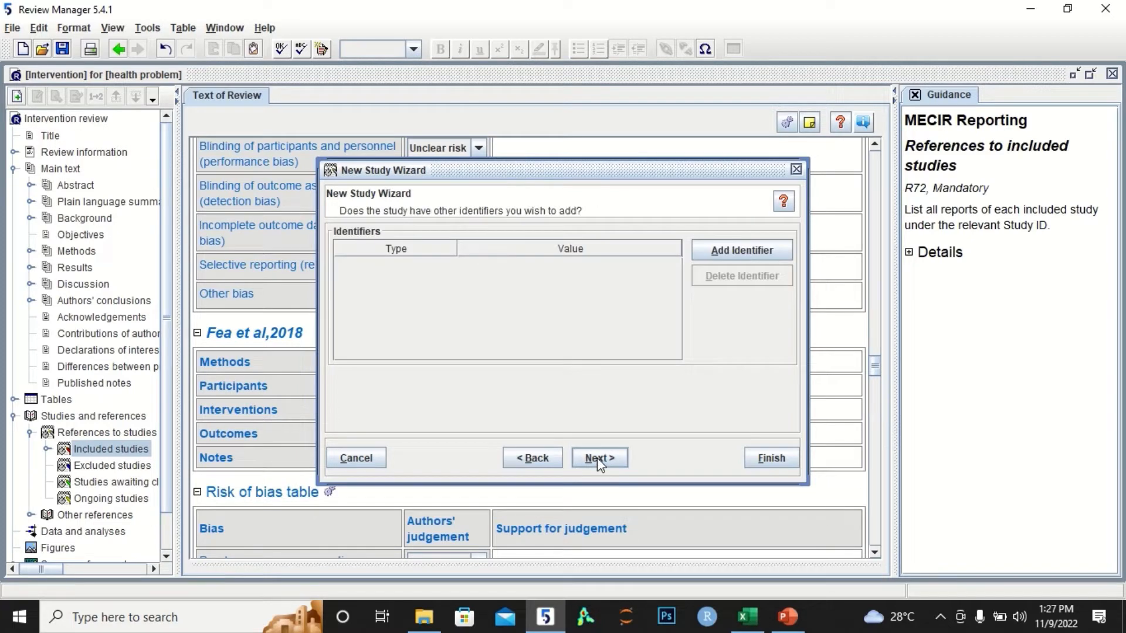
left_click(597, 457)
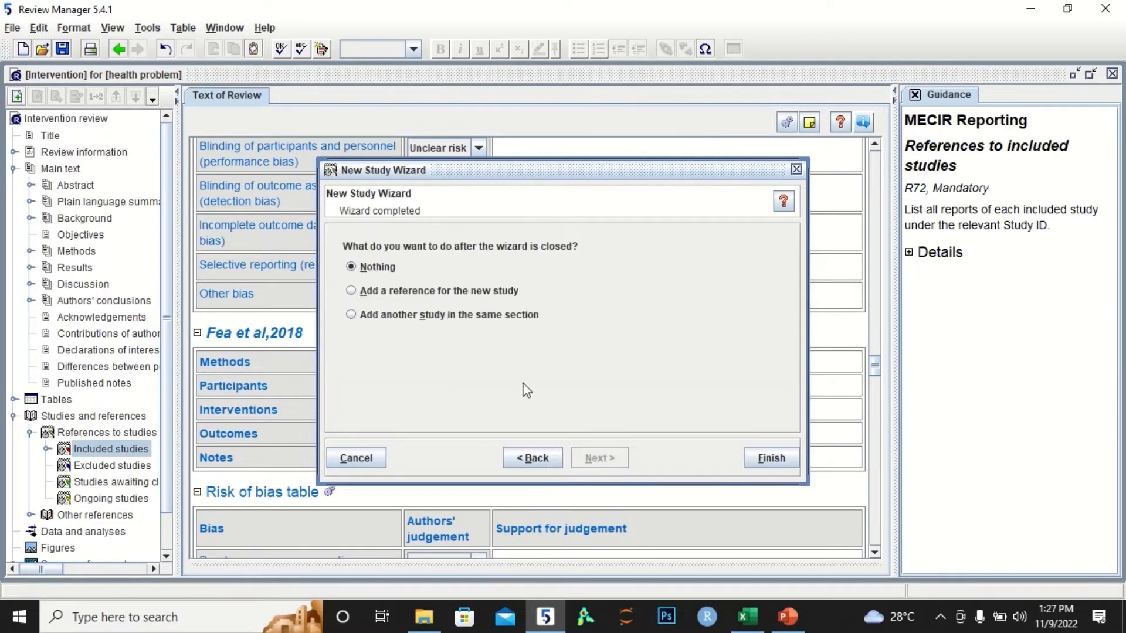
left_click(490, 315)
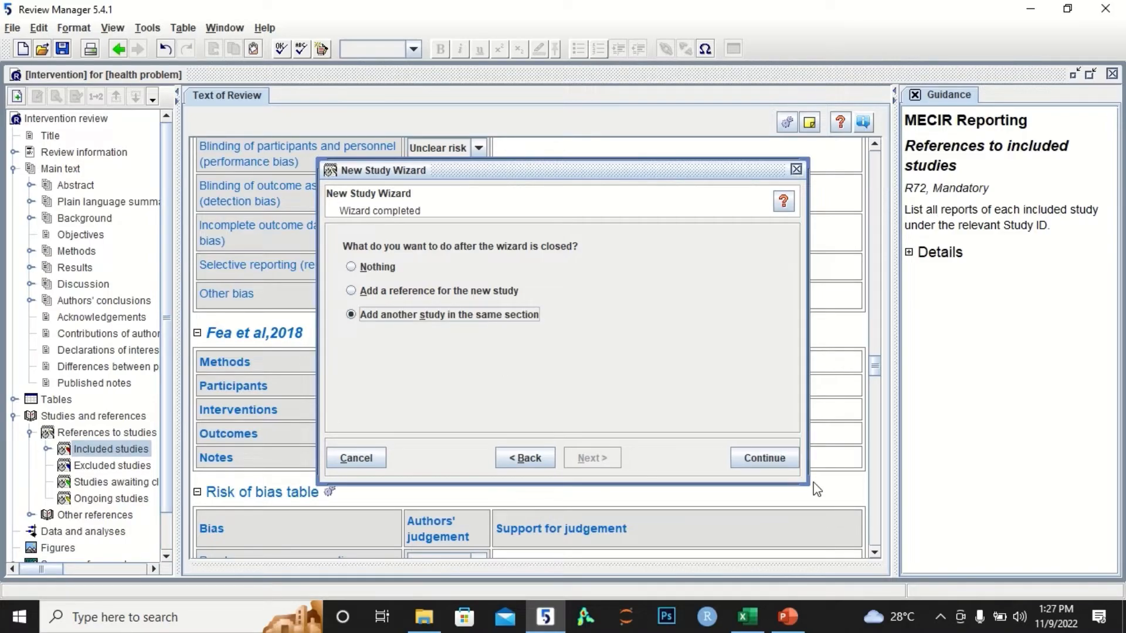
left_click(772, 460)
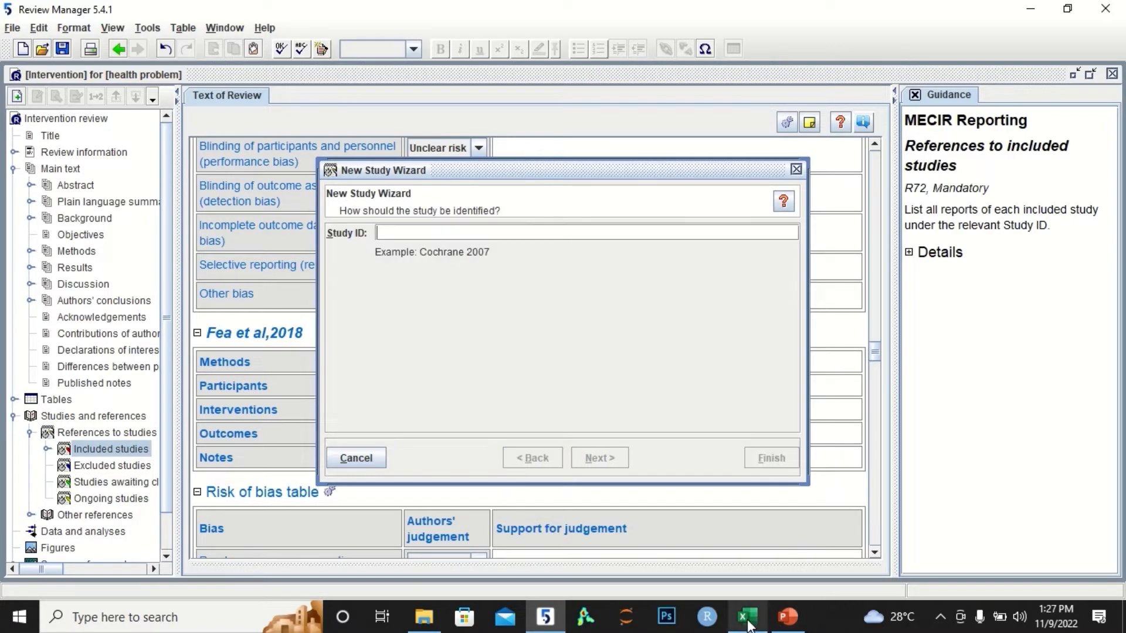
- Copy the study ID from cell A9 in Excel and paste it as the next Study ID in Review Manager
left_click(747, 616)
left_click(140, 384)
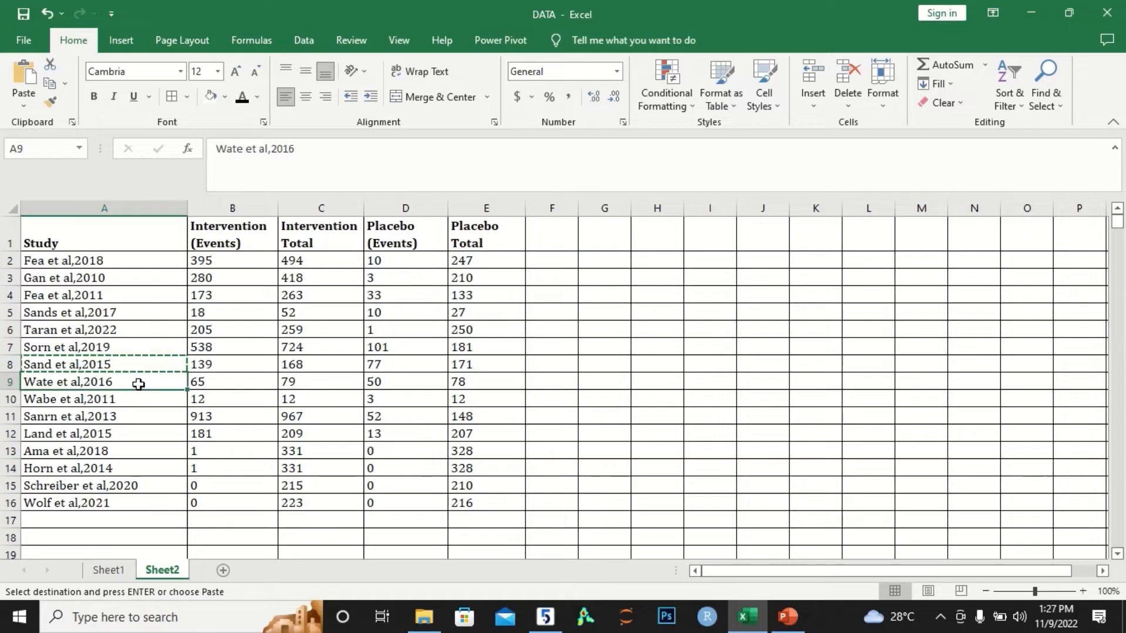
key("ctrl+c")
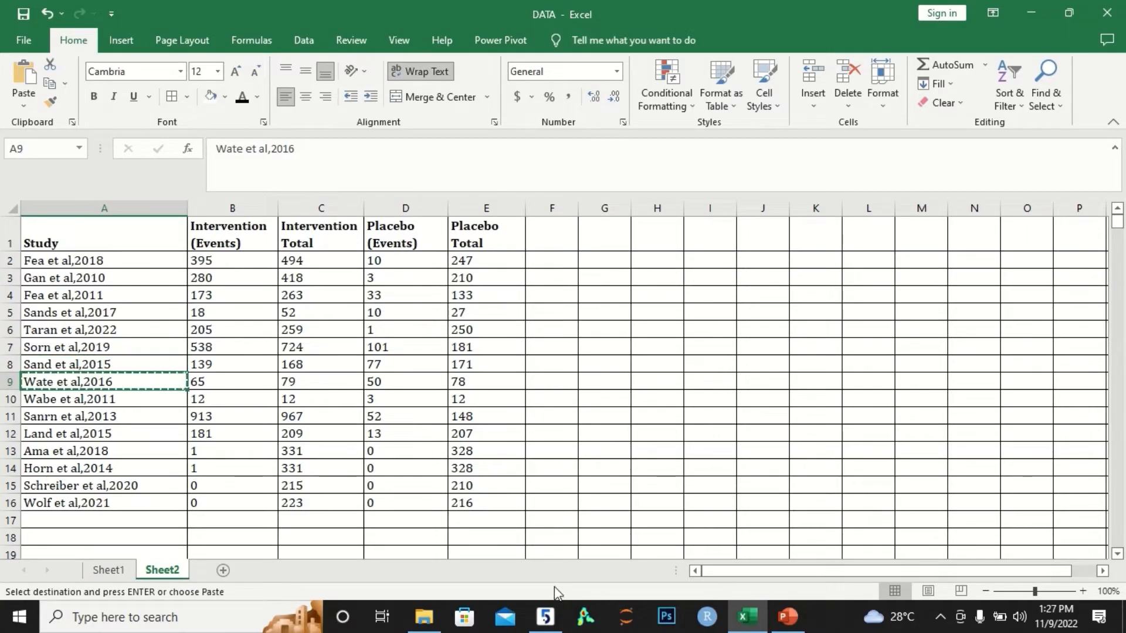
left_click(546, 617)
key("ctrl+v")
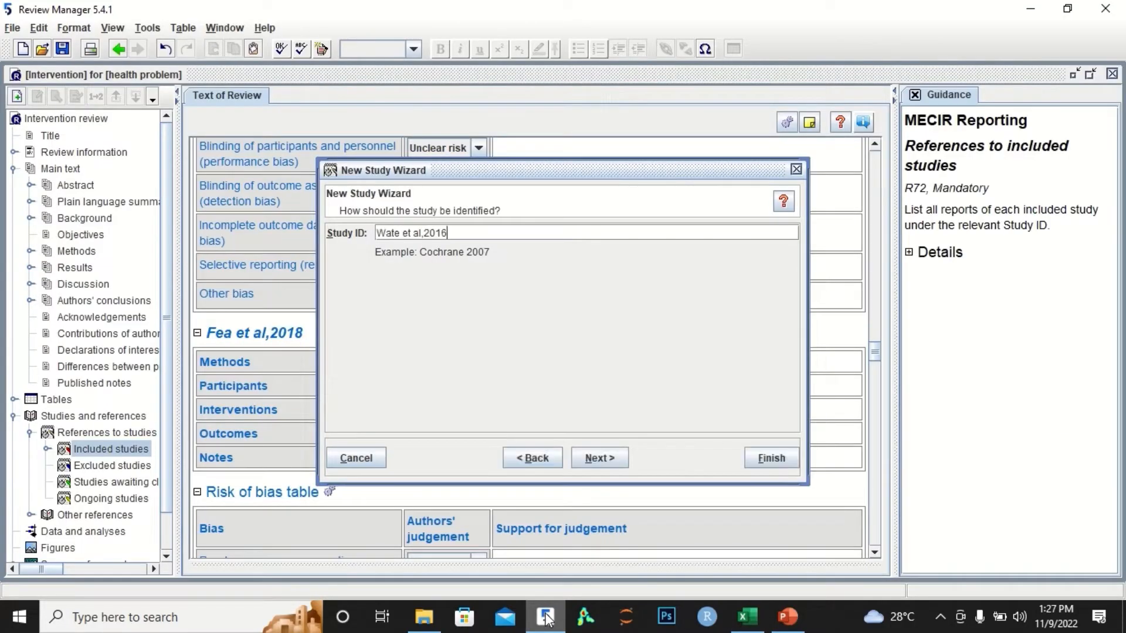
- Finish adding the 2016 study with default details and continue with another study in the same section
left_click(614, 458)
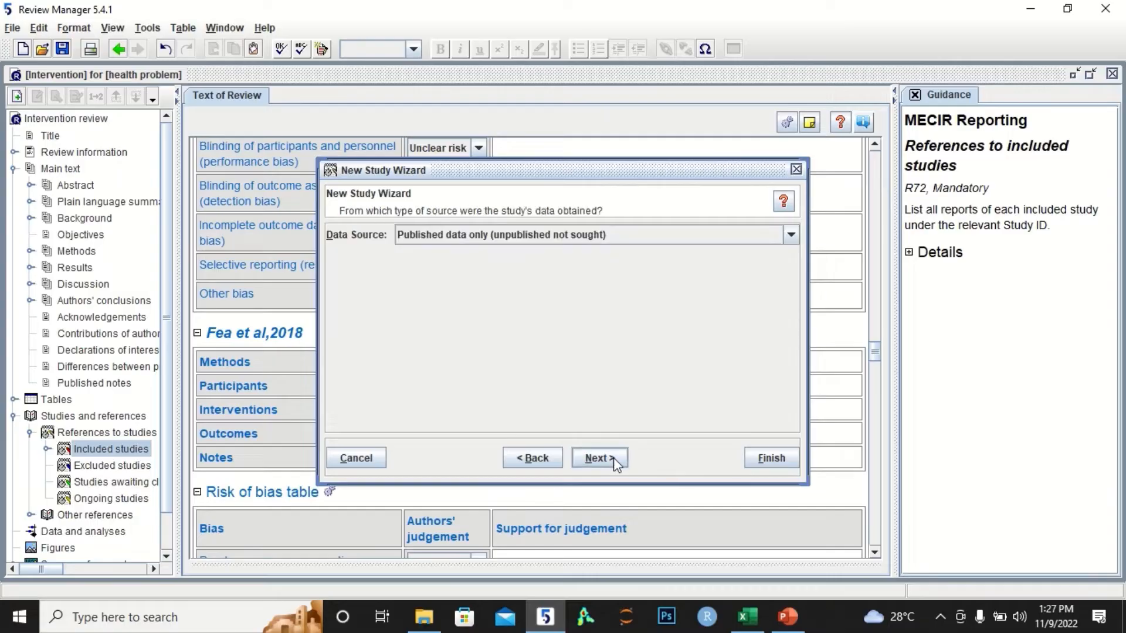
left_click(614, 457)
left_click(614, 457)
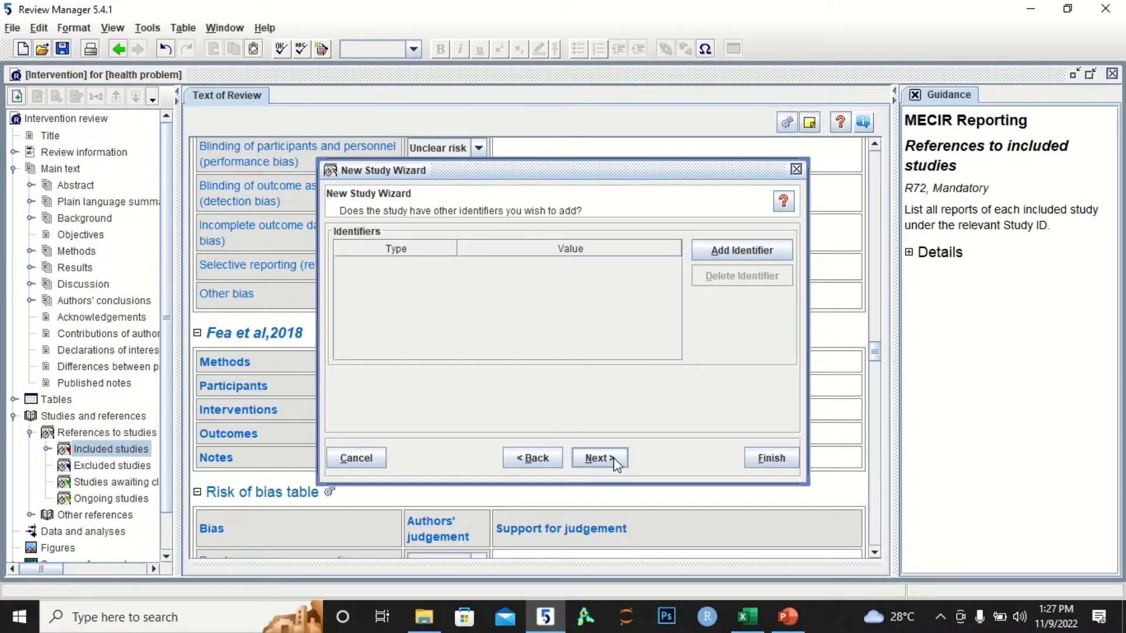
left_click(613, 457)
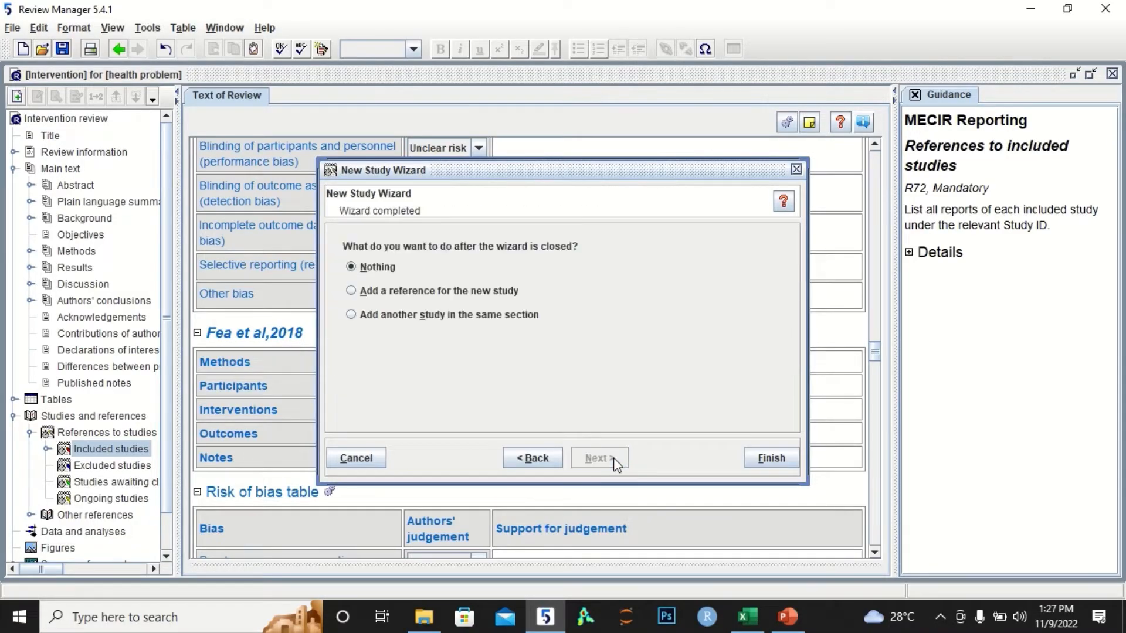
left_click(483, 311)
left_click(748, 455)
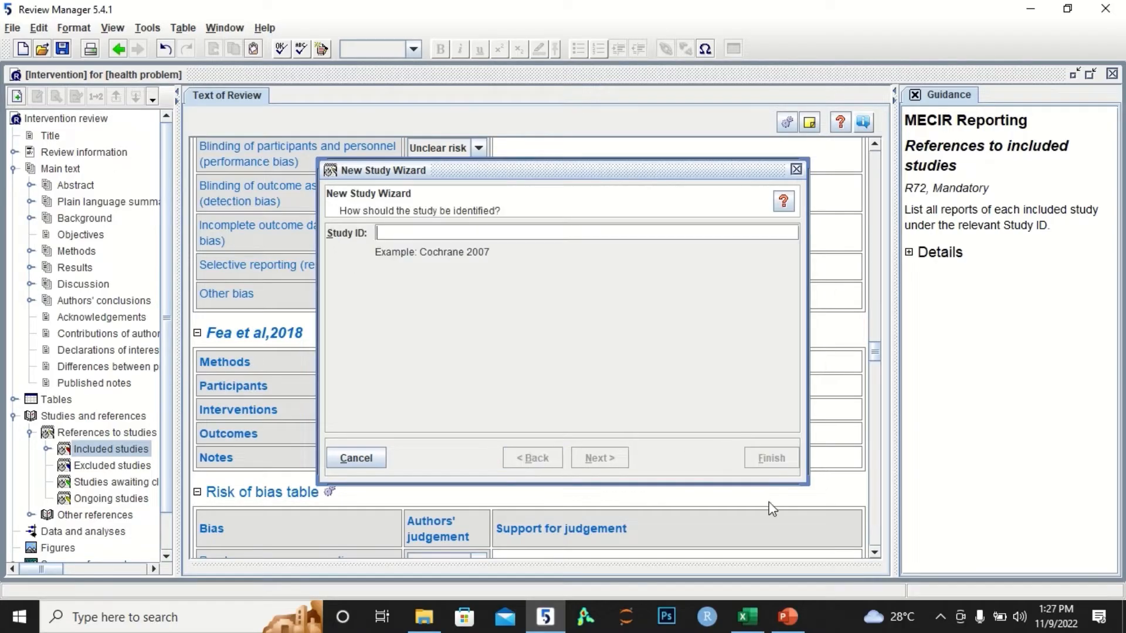
- Copy the study ID from cell A10 in Excel and paste it as the new Study ID in Review Manager
left_click(747, 616)
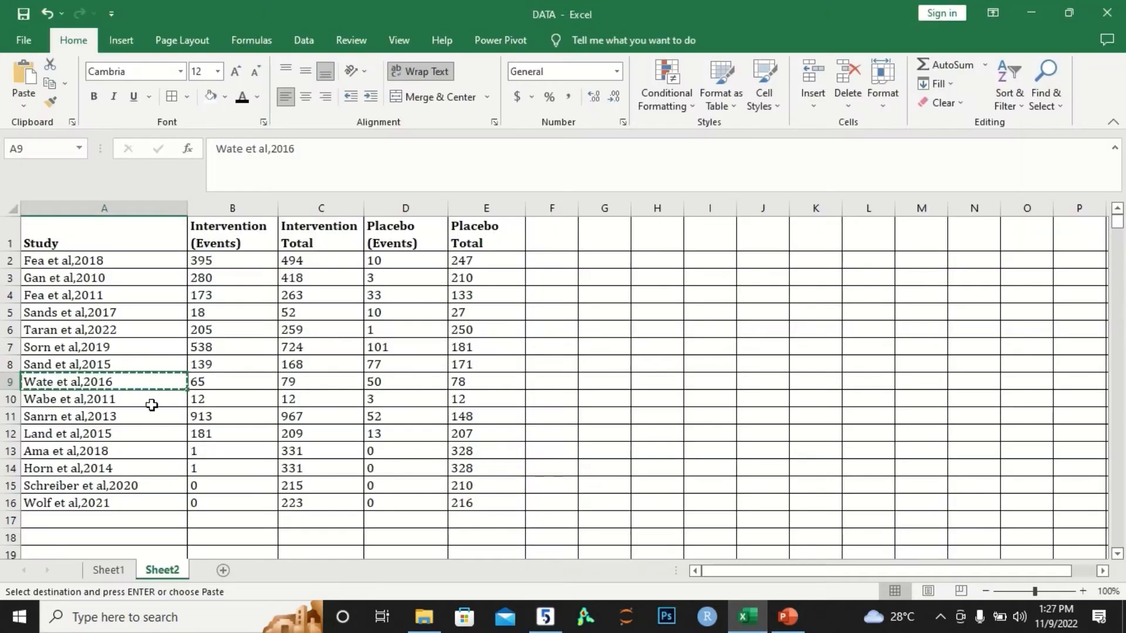
left_click(151, 402)
key("ctrl+c")
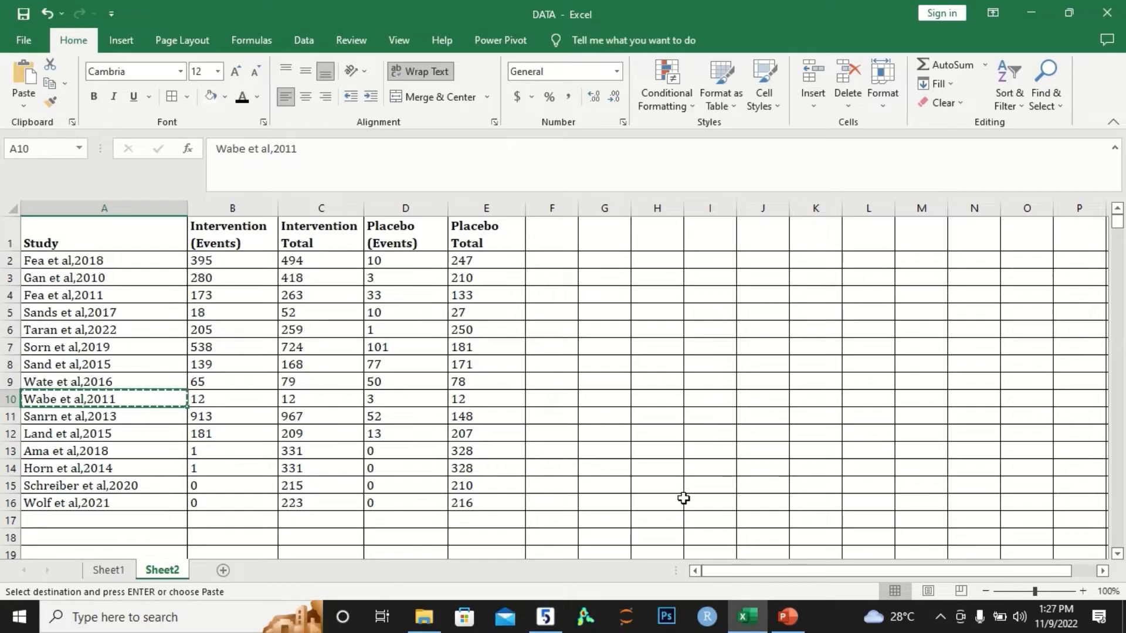
left_click(548, 622)
key("ctrl+v")
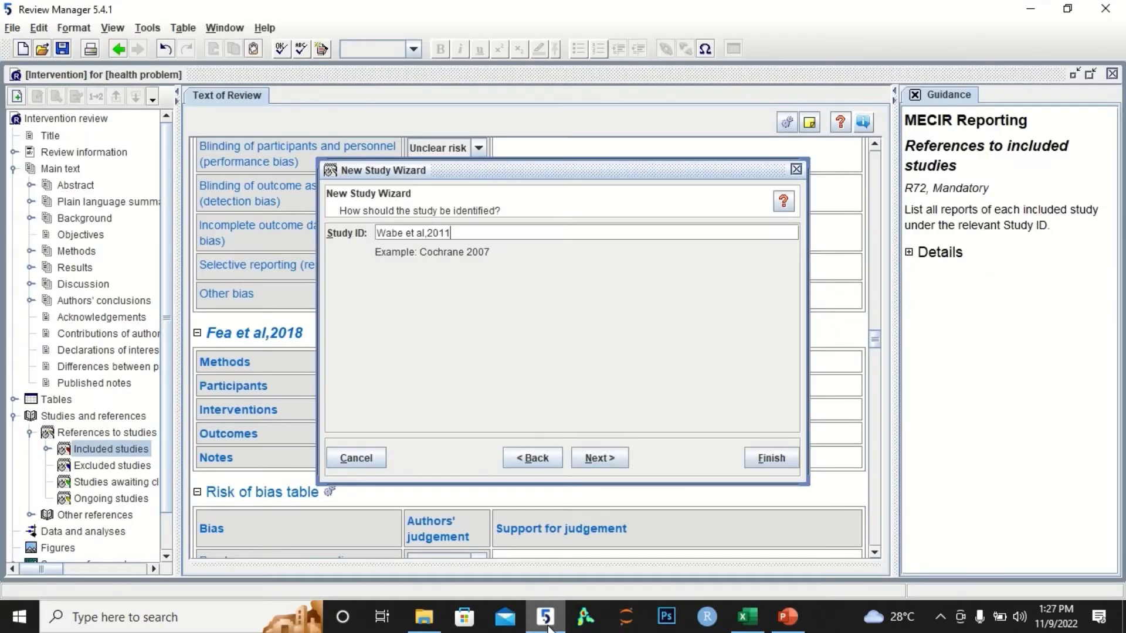
- Complete the 2011 study from cell A10 with the default settings and no extra identifiers, choosing to add another study in the same section
left_click(594, 459)
left_click(595, 459)
left_click(594, 459)
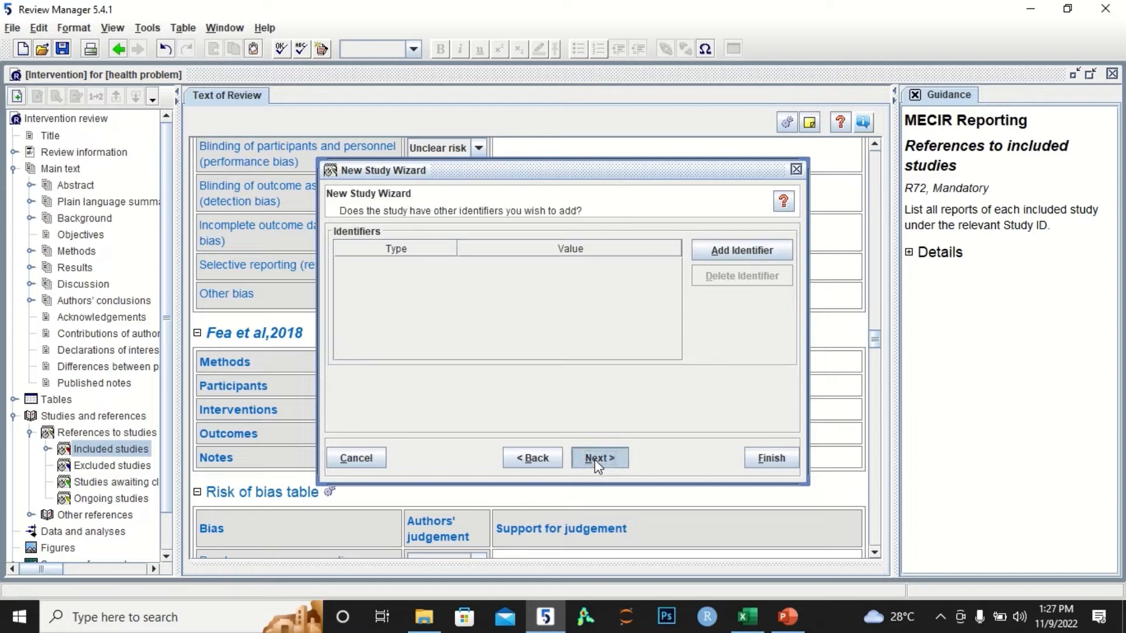
left_click(595, 459)
left_click(493, 318)
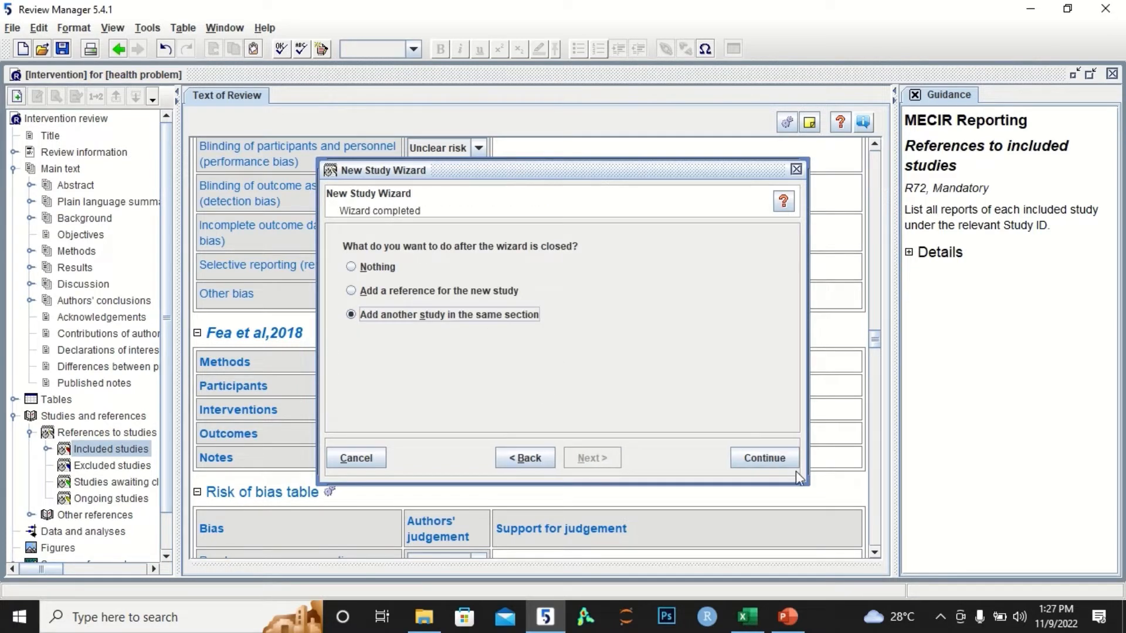
left_click(775, 458)
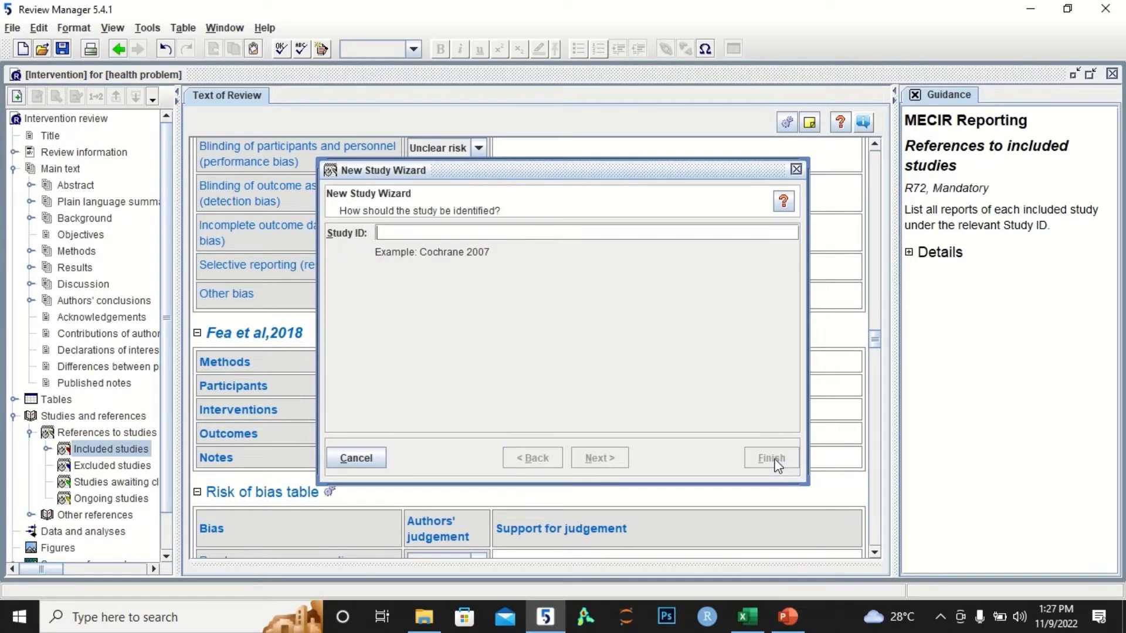
- Copy the study ID from cell A11 in Excel and paste it into the Study ID field in Review Manager
left_click(744, 617)
left_click(146, 419)
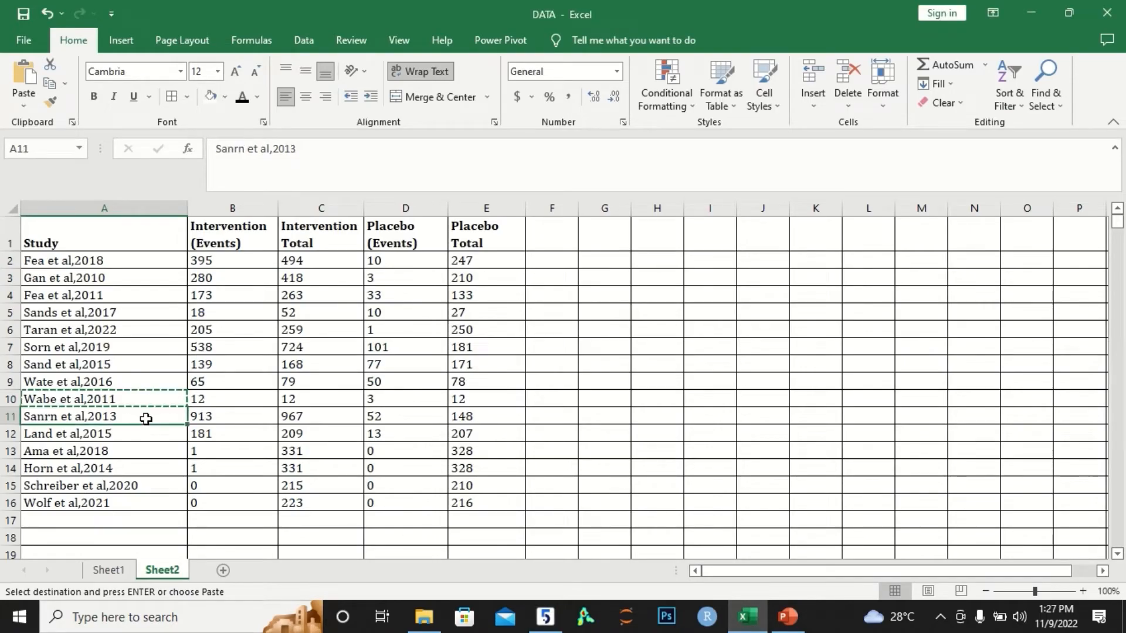
key("ctrl+c")
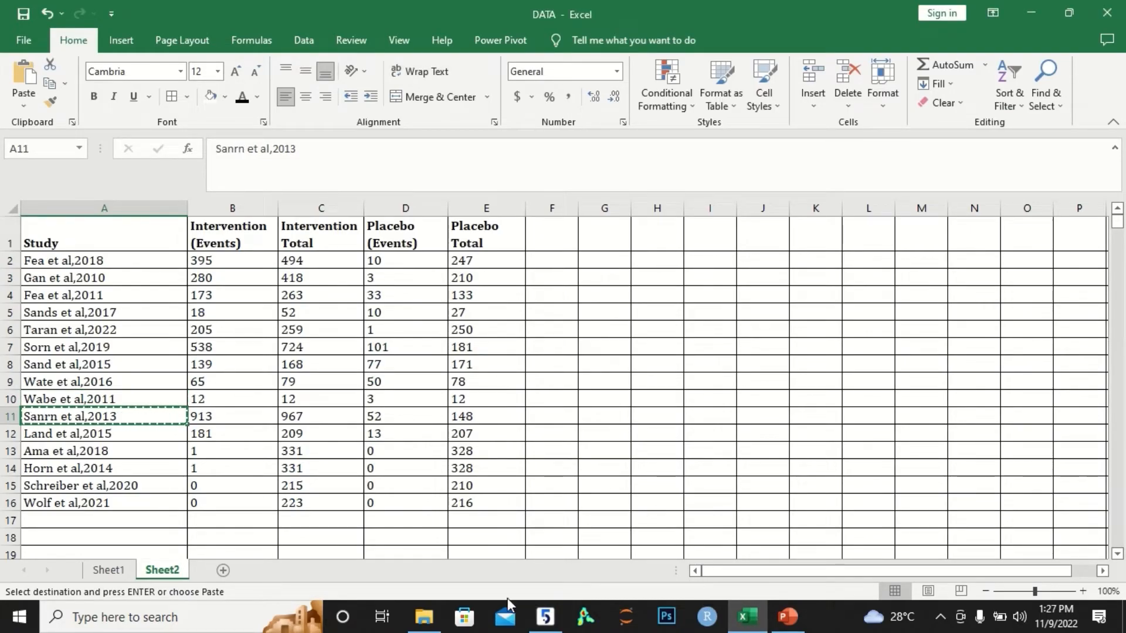
left_click(545, 616)
key("ctrl+v")
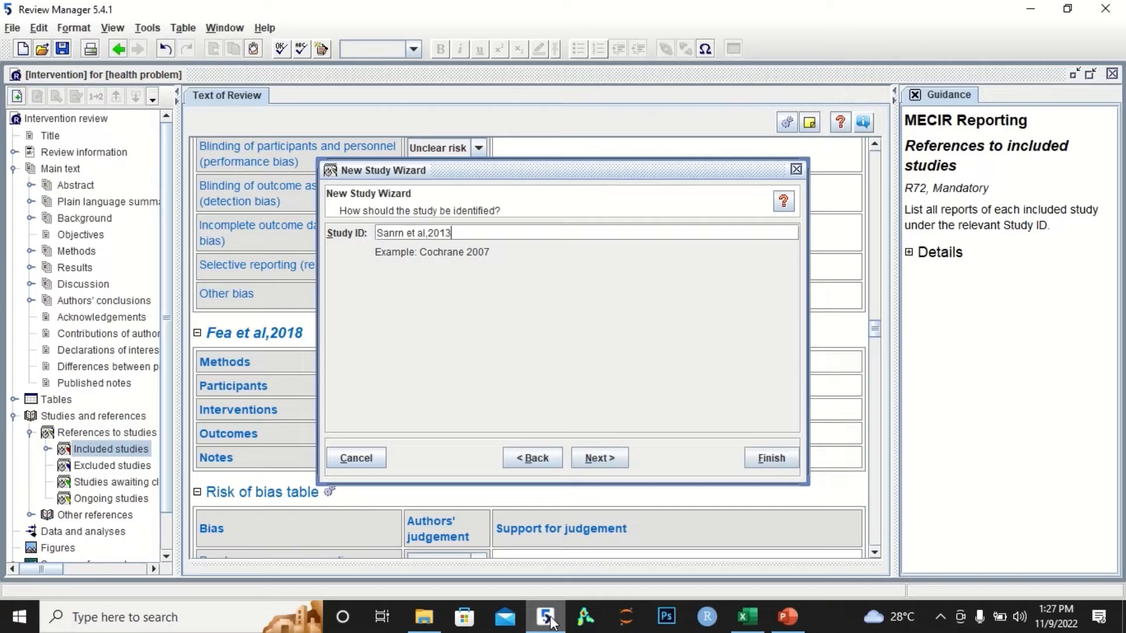
- Finish adding the 2013 study with default details and continue with another study in the same section
left_click(603, 460)
left_click(603, 460)
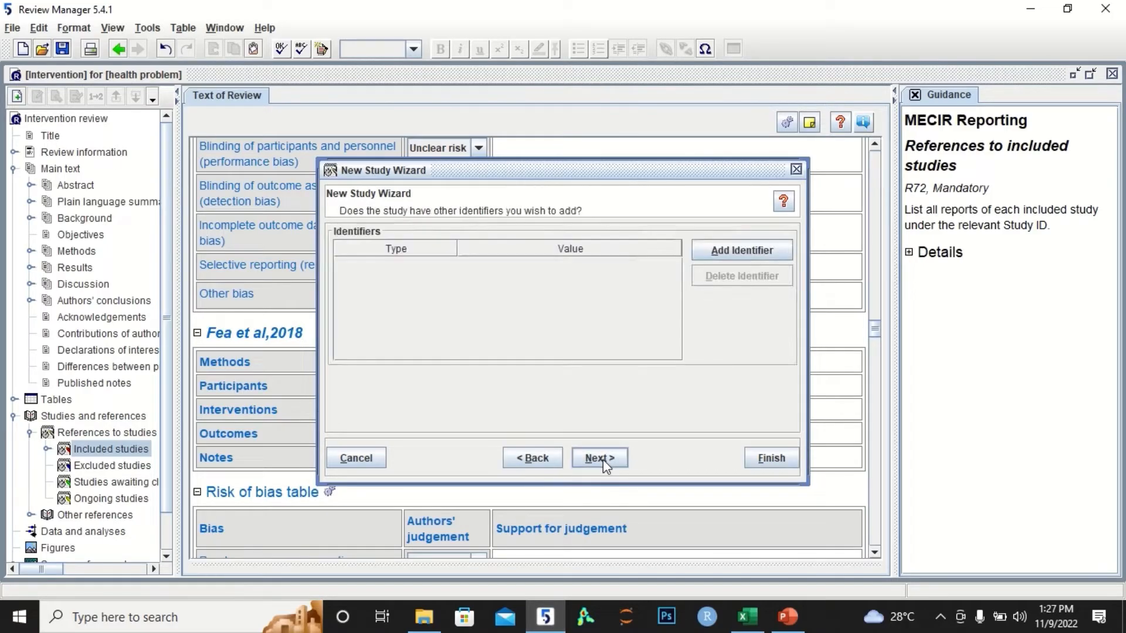
left_click(603, 460)
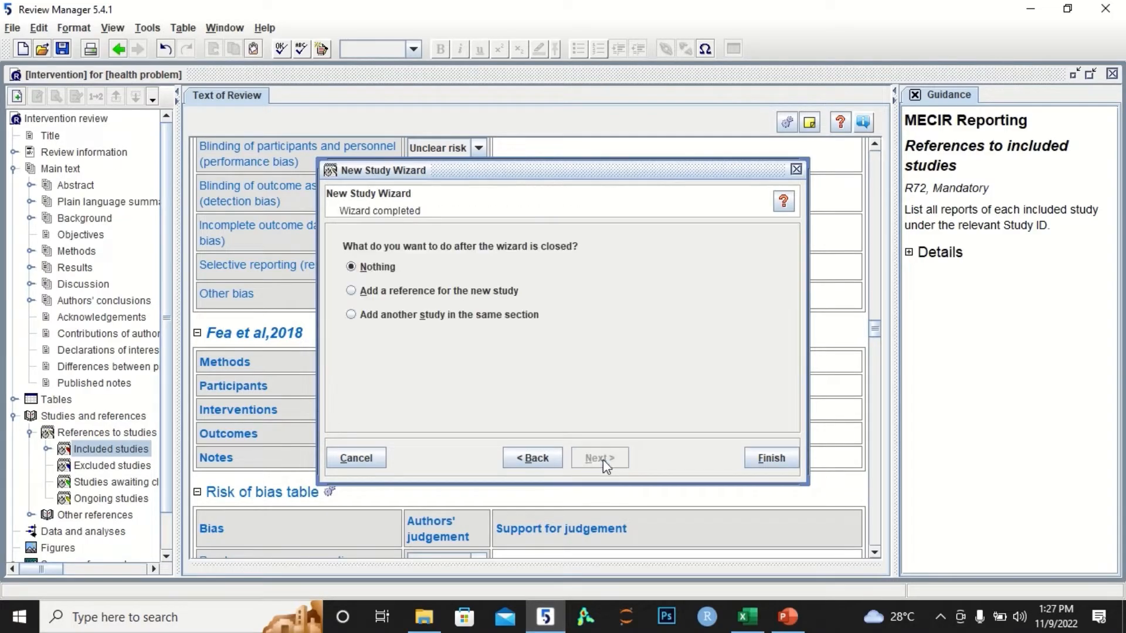
left_click(451, 314)
left_click(753, 459)
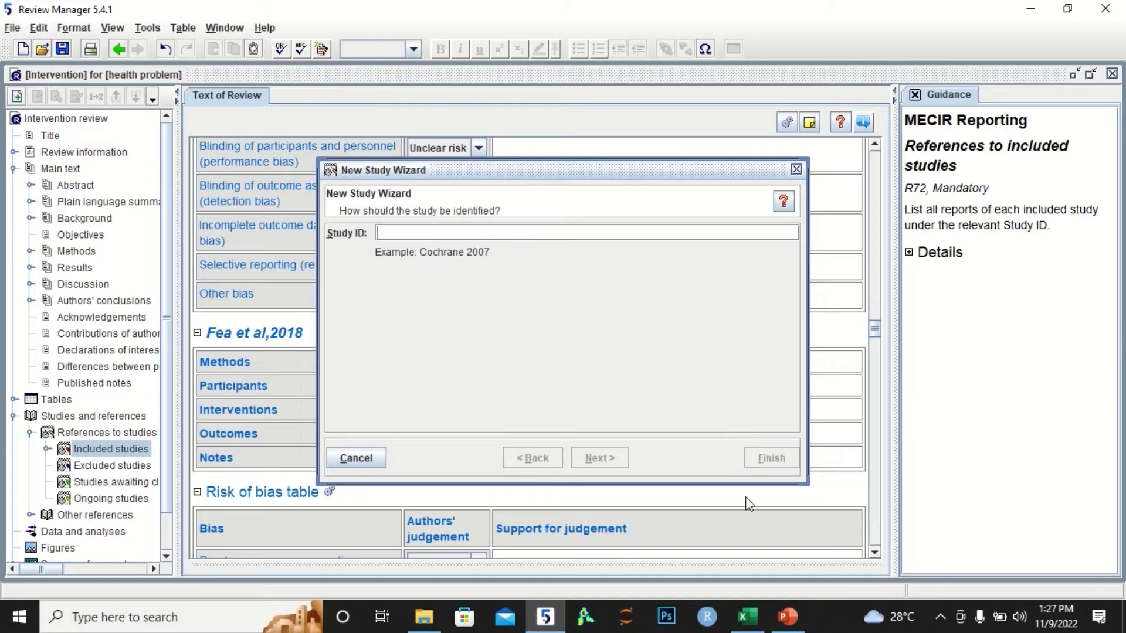
- Copy the study ID from cell A12 in Excel and paste it as the next Study ID in Review Manager
left_click(746, 617)
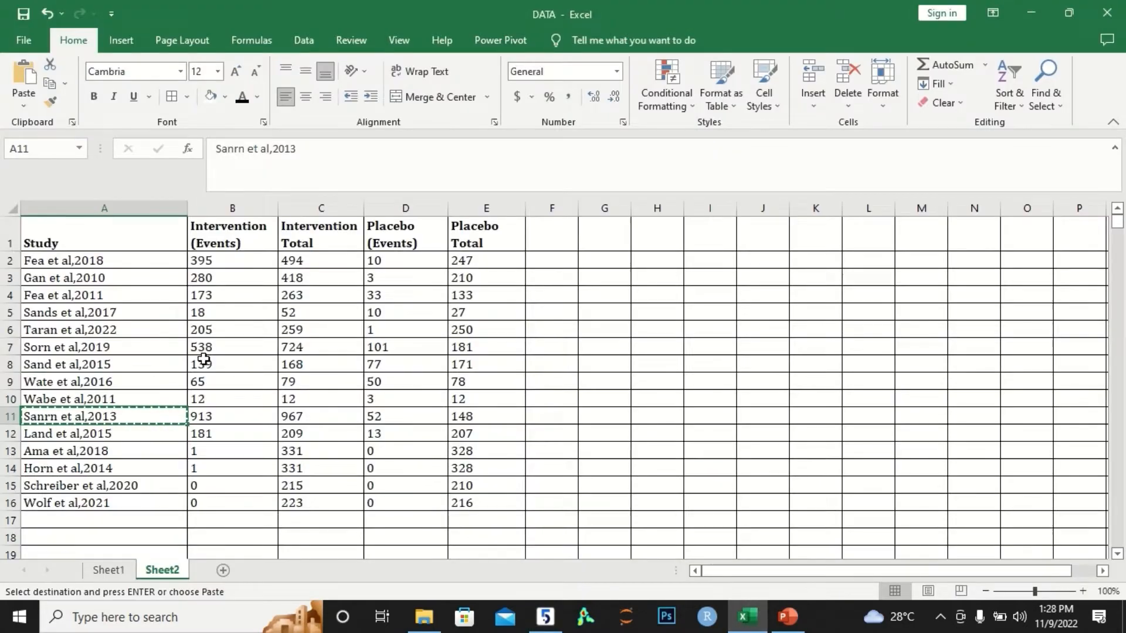
left_click(123, 433)
key("ctrl+c")
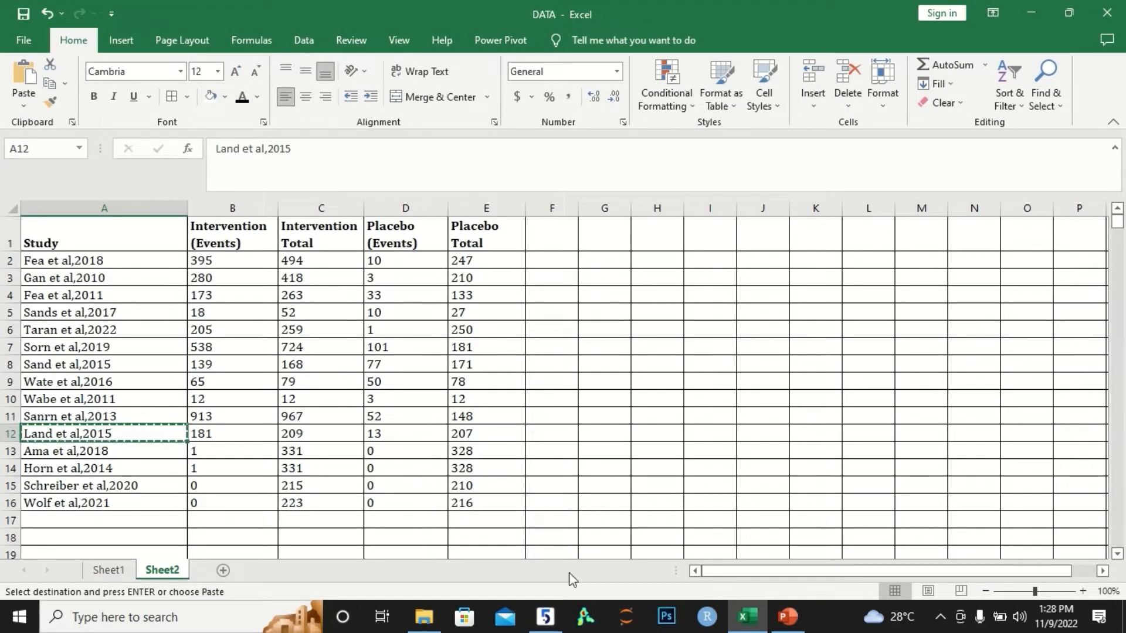
left_click(543, 625)
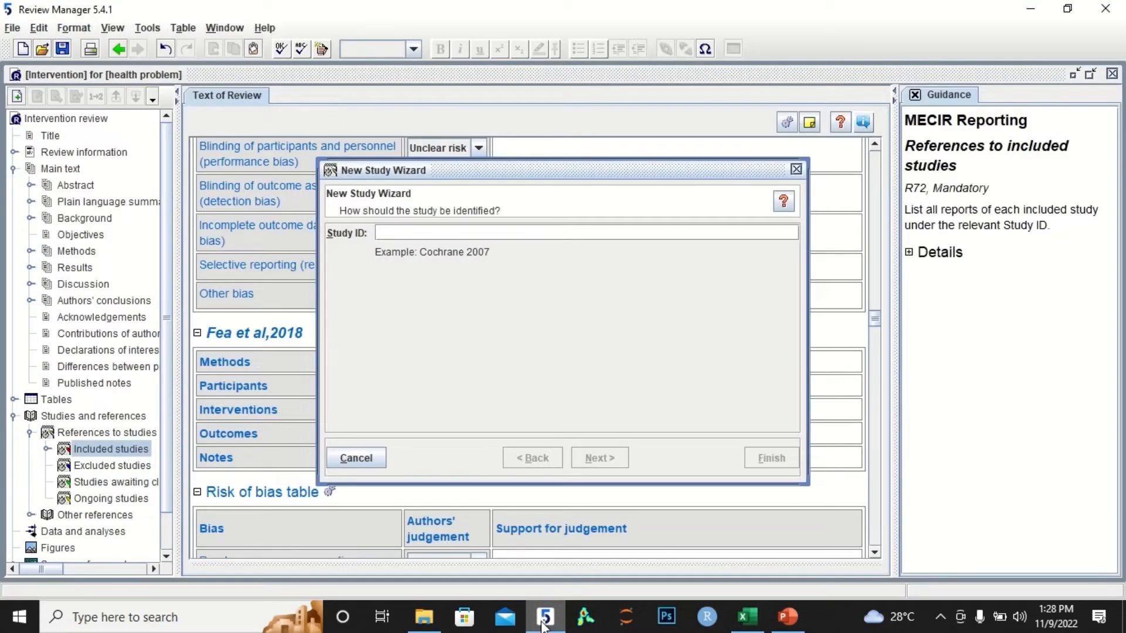
key("ctrl+v")
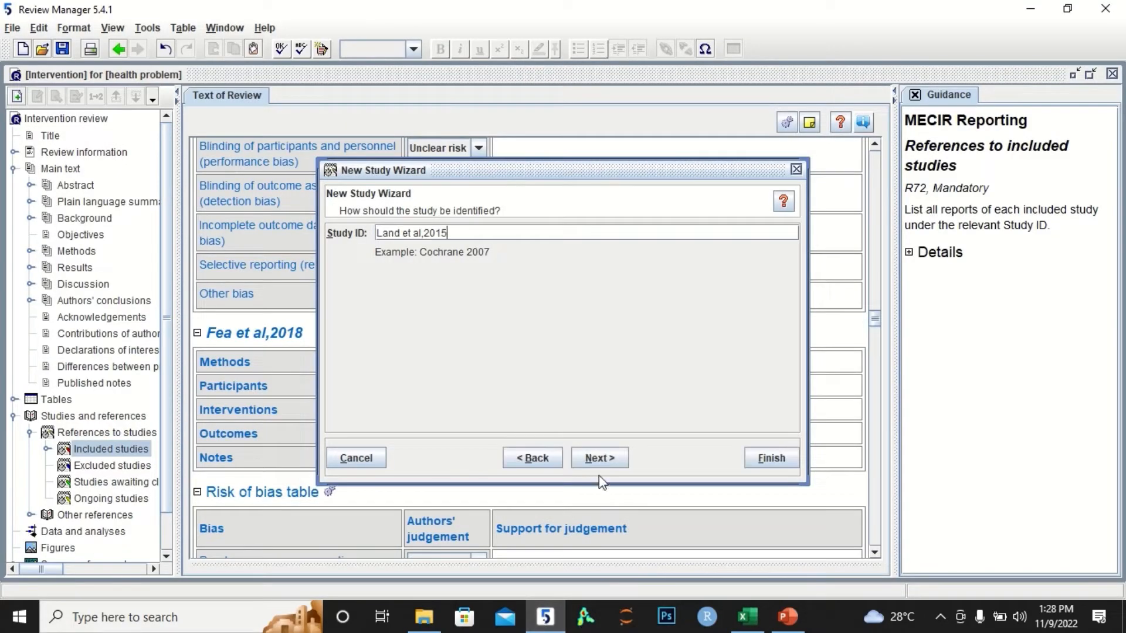
- Complete the 2015 study from cell A12 with the default data source, year and identifiers, choosing to add another study in the same section
left_click(603, 450)
left_click(603, 450)
left_click(604, 450)
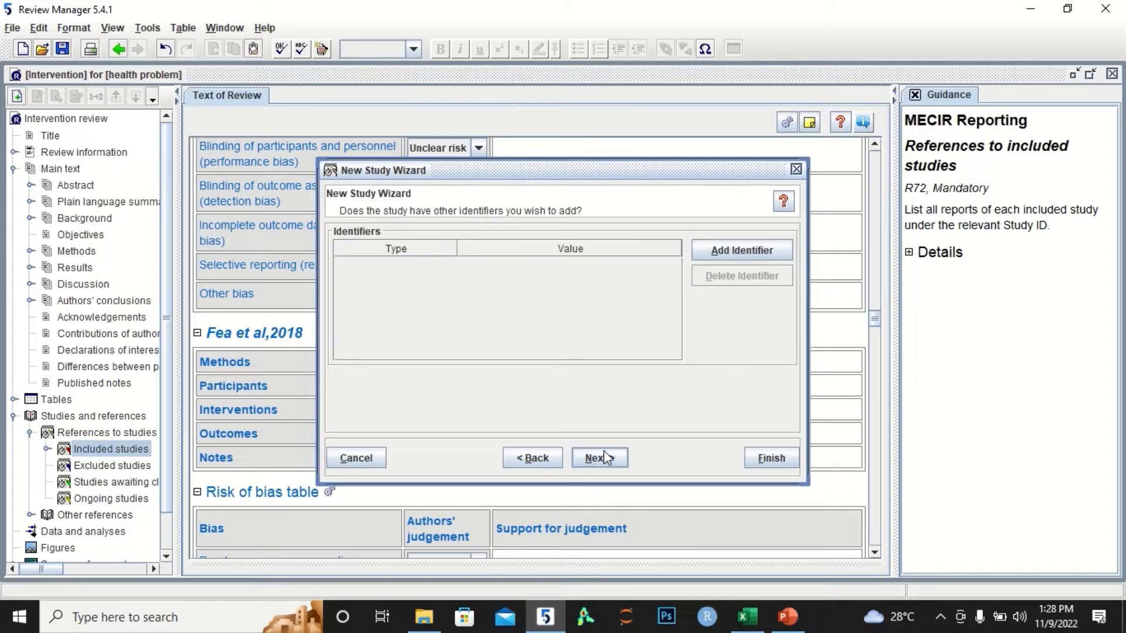
left_click(603, 450)
left_click(477, 316)
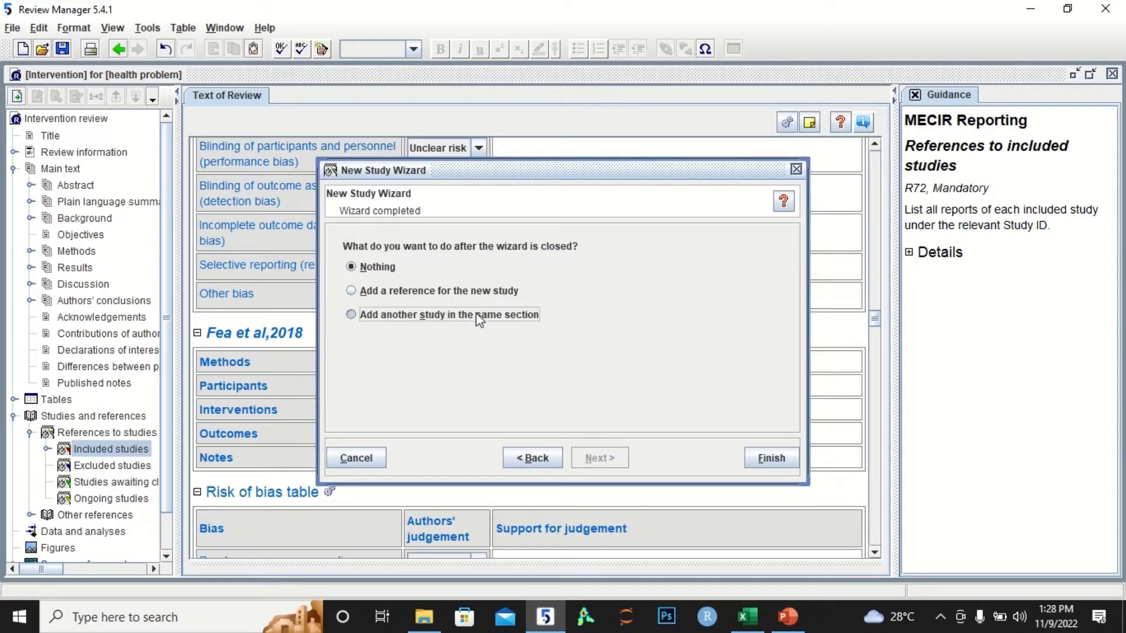
left_click(771, 464)
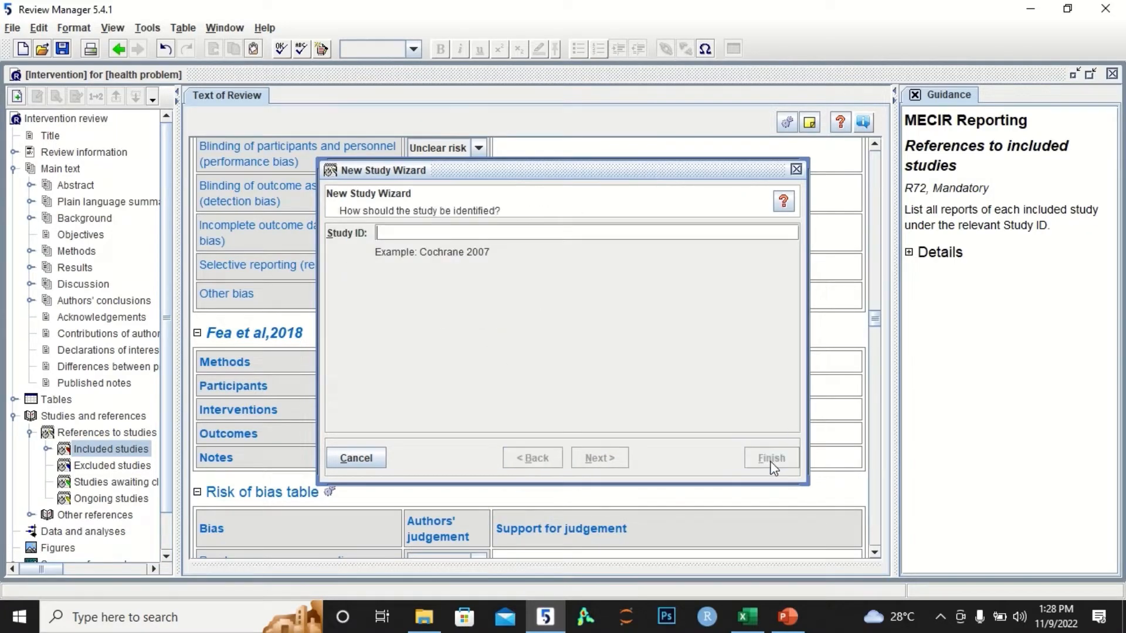
- Copy the study ID from cell A13 in Excel, paste it as the new Study ID in Review Manager, and proceed to the data source
left_click(745, 617)
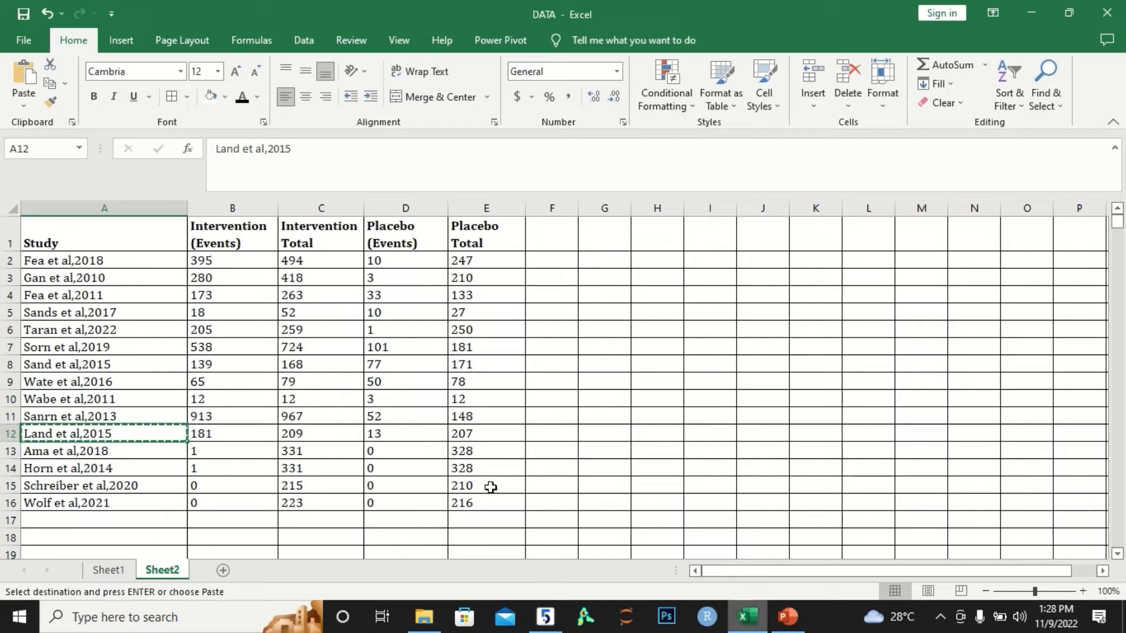
left_click(52, 452)
key("ctrl+c")
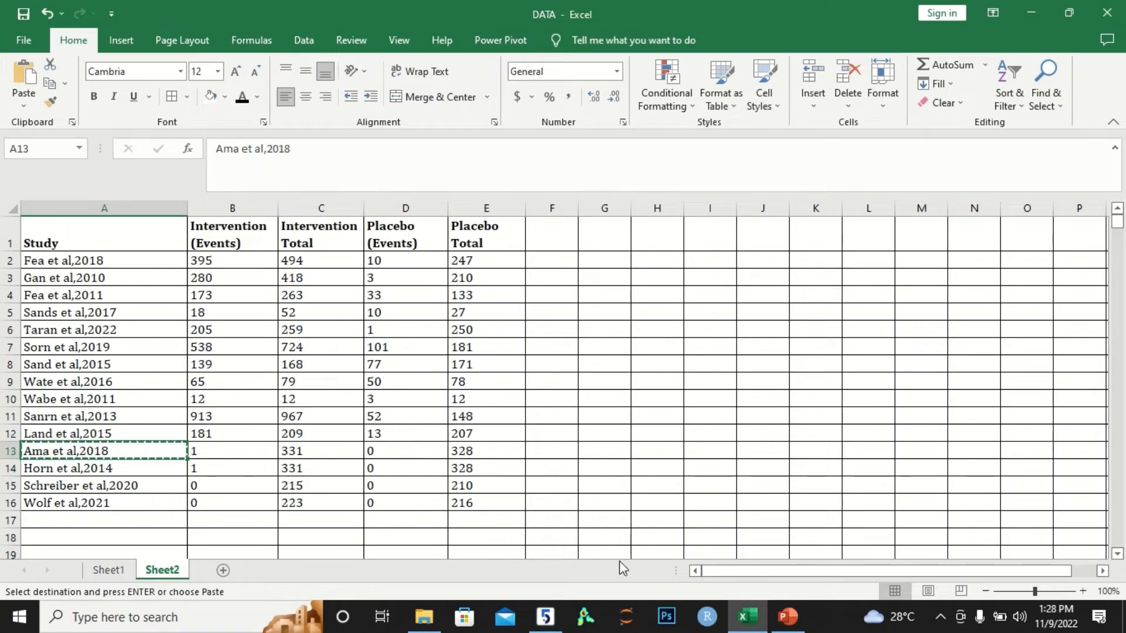
left_click(545, 617)
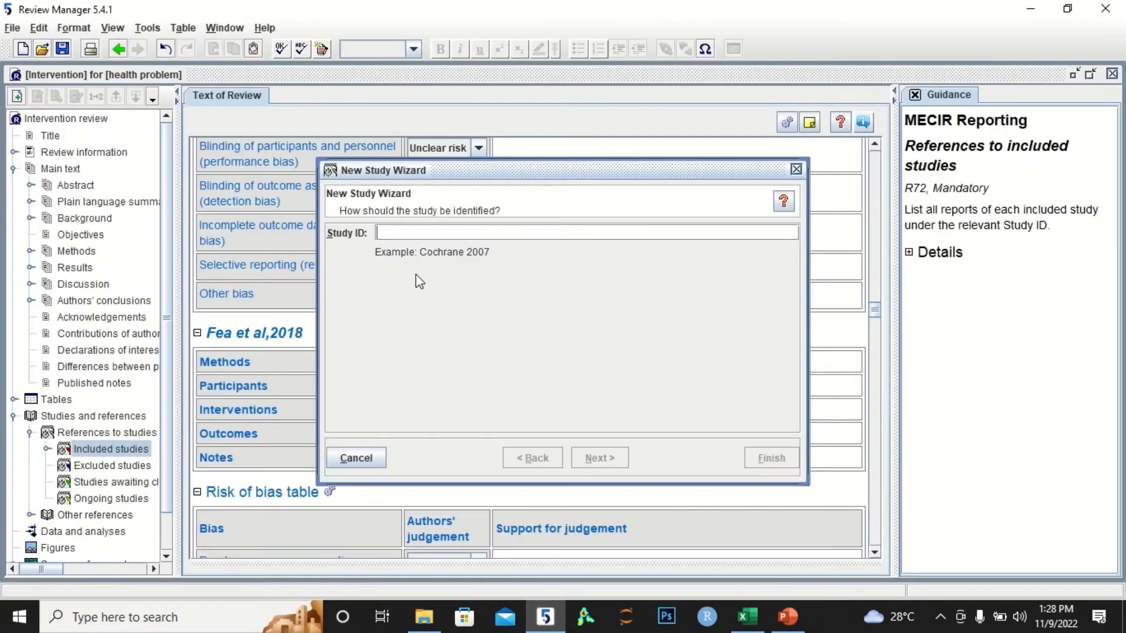
key("ctrl+v")
left_click(610, 467)
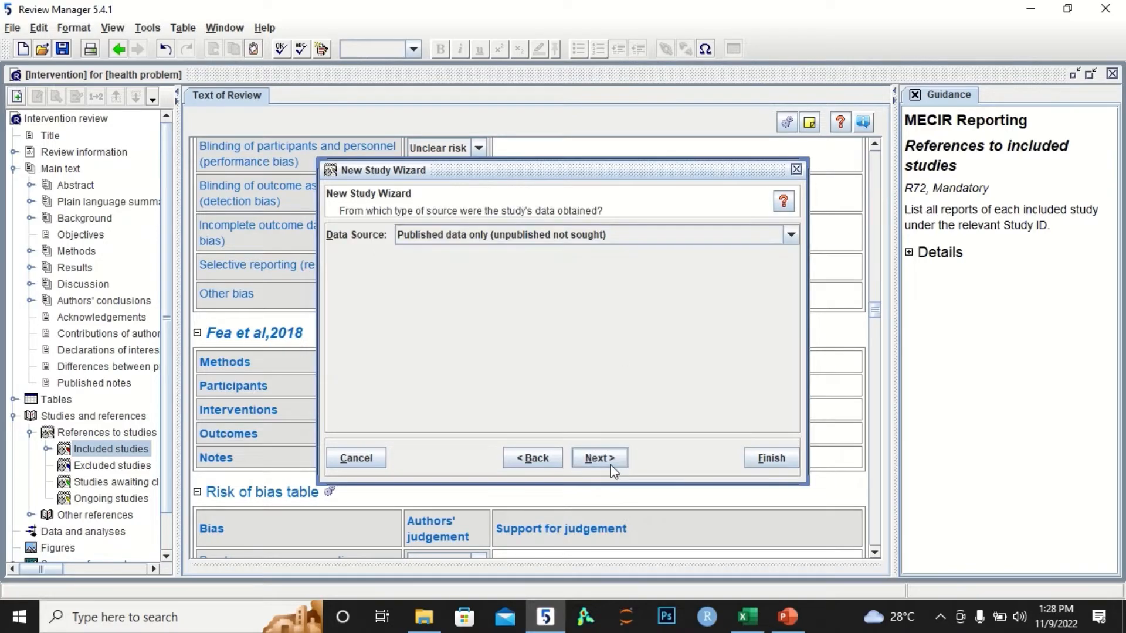
- Complete the 2018 study from cell A13 with the default source, year and identifiers, choosing to add another study in the same section
left_click(611, 467)
left_click(610, 466)
left_click(611, 466)
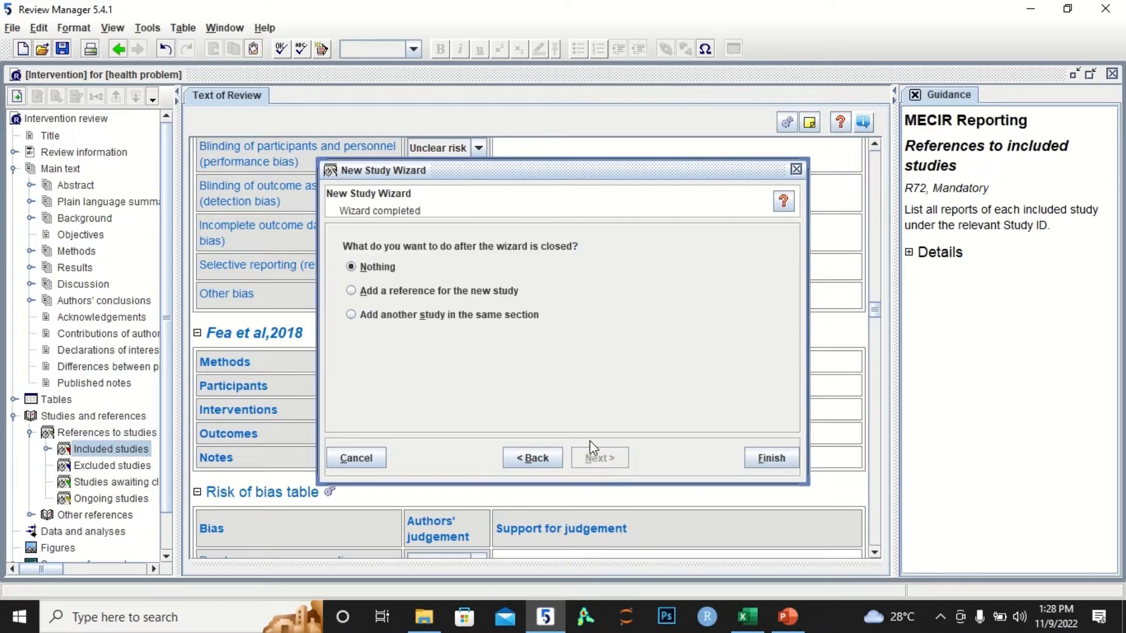
left_click(468, 310)
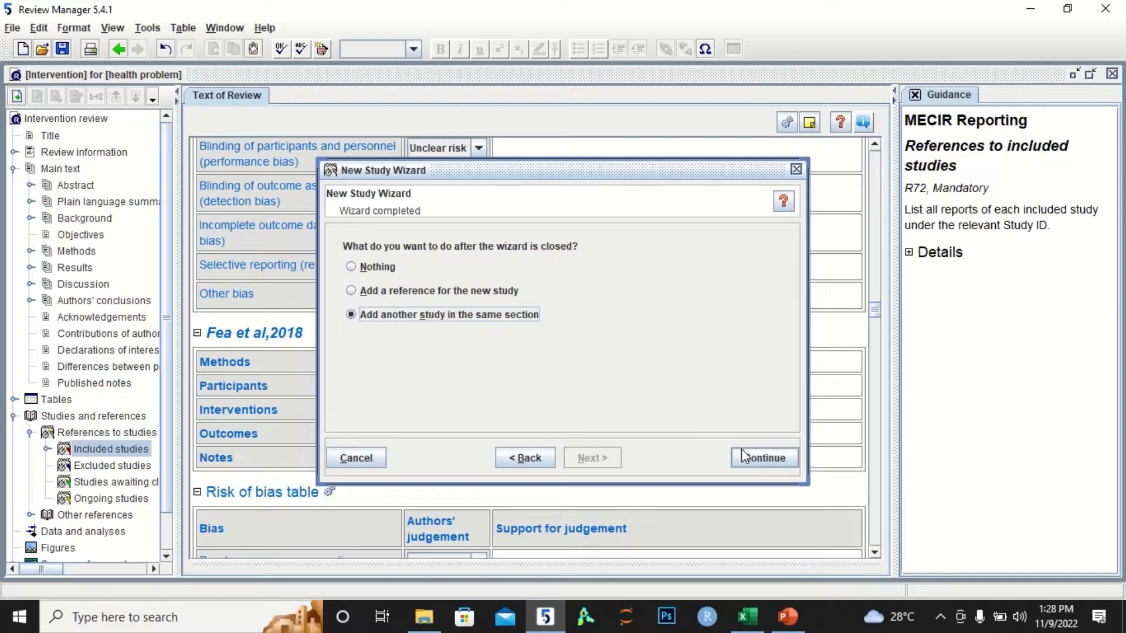
left_click(742, 456)
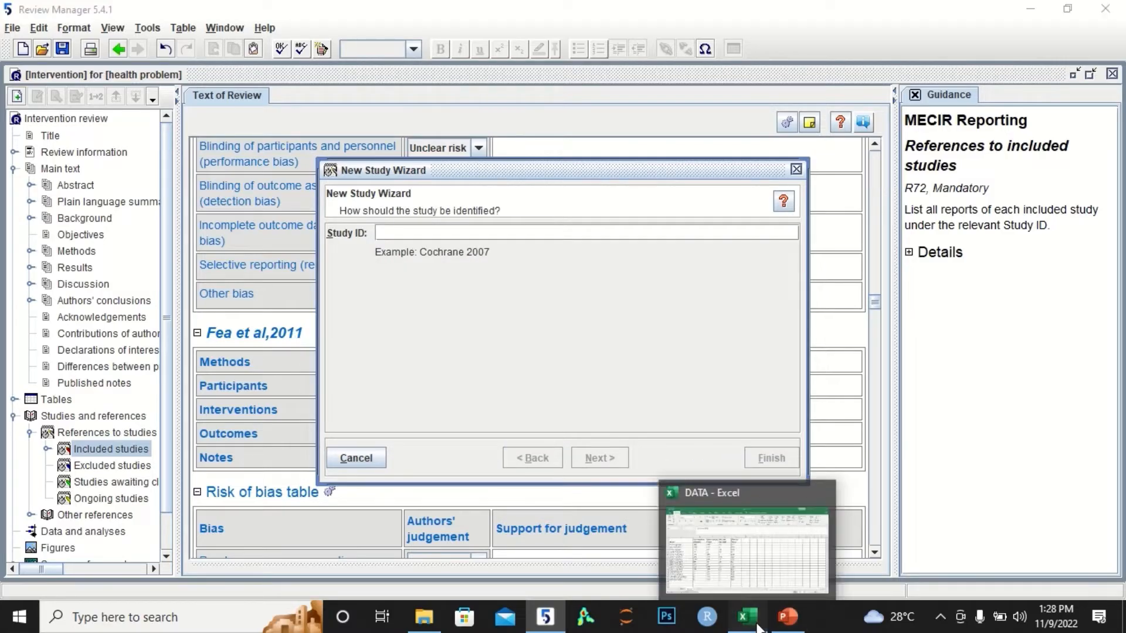
- Copy the study ID from cell A14 in Excel and paste it as the new Study ID in Review Manager
left_click(757, 625)
left_click(130, 469)
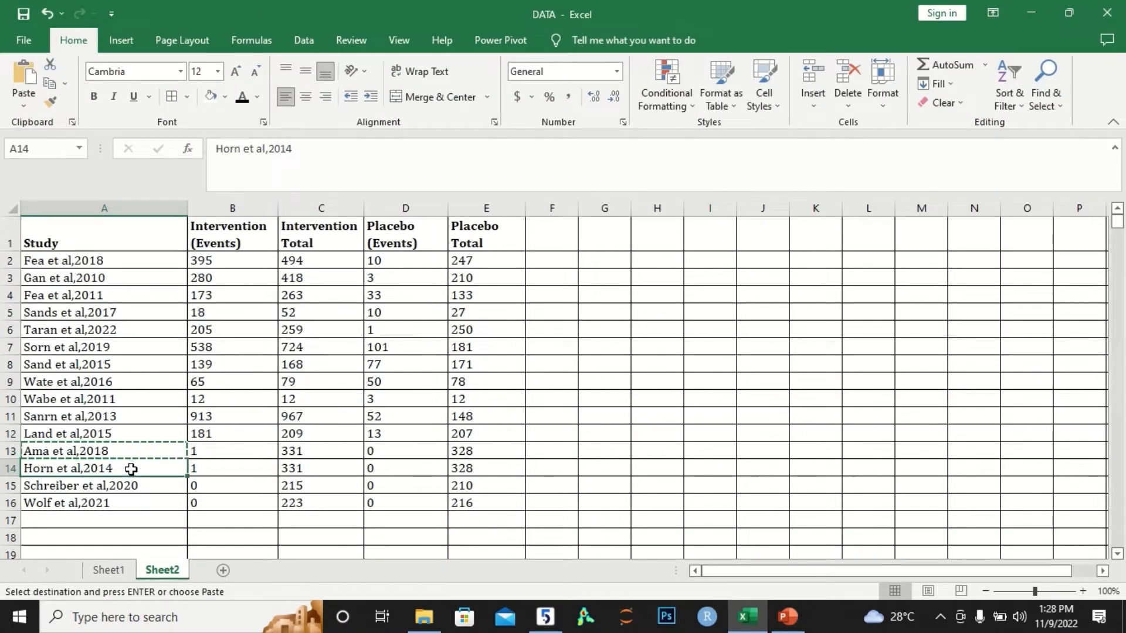
key("ctrl+c")
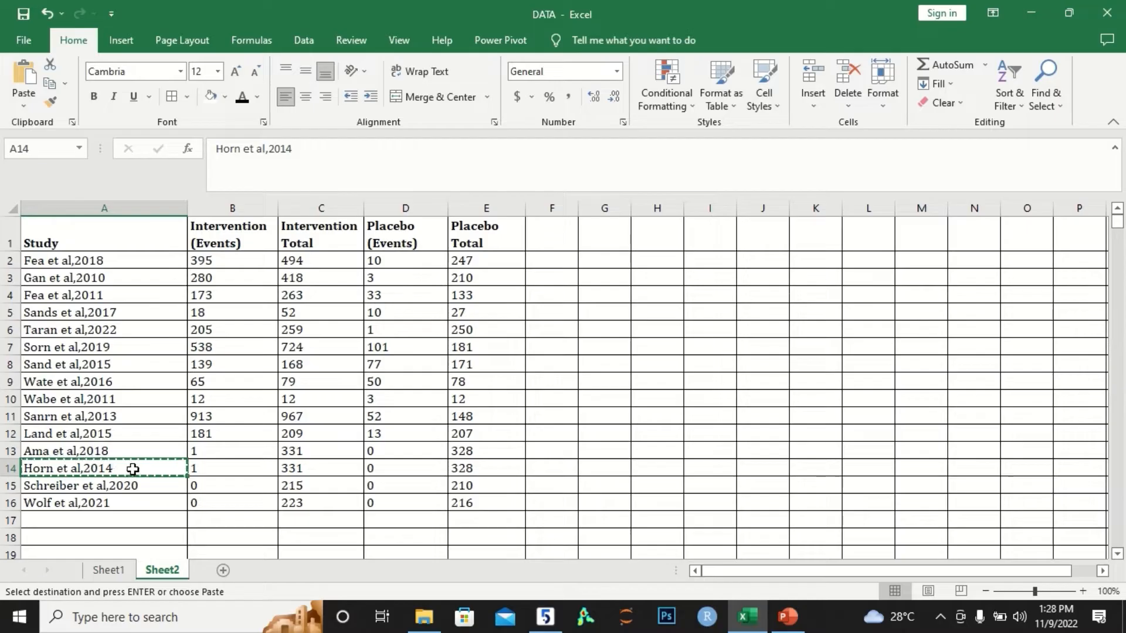
left_click(545, 617)
key("ctrl+v")
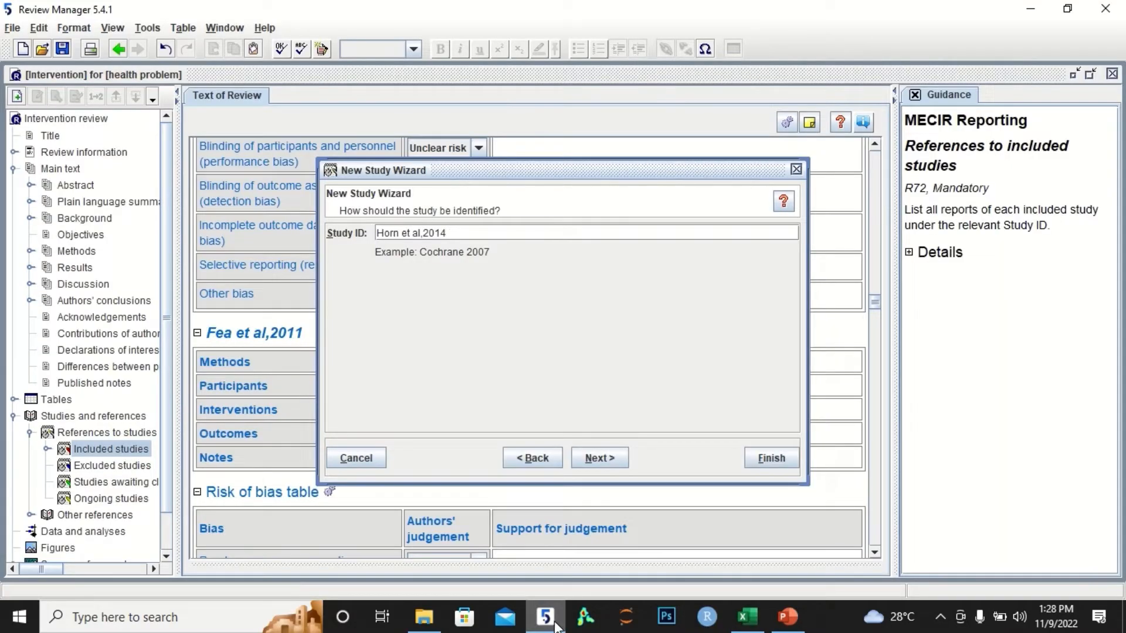
- Complete the 2014 study from cell A14 with the default details and continue with another study in the same section
left_click(604, 457)
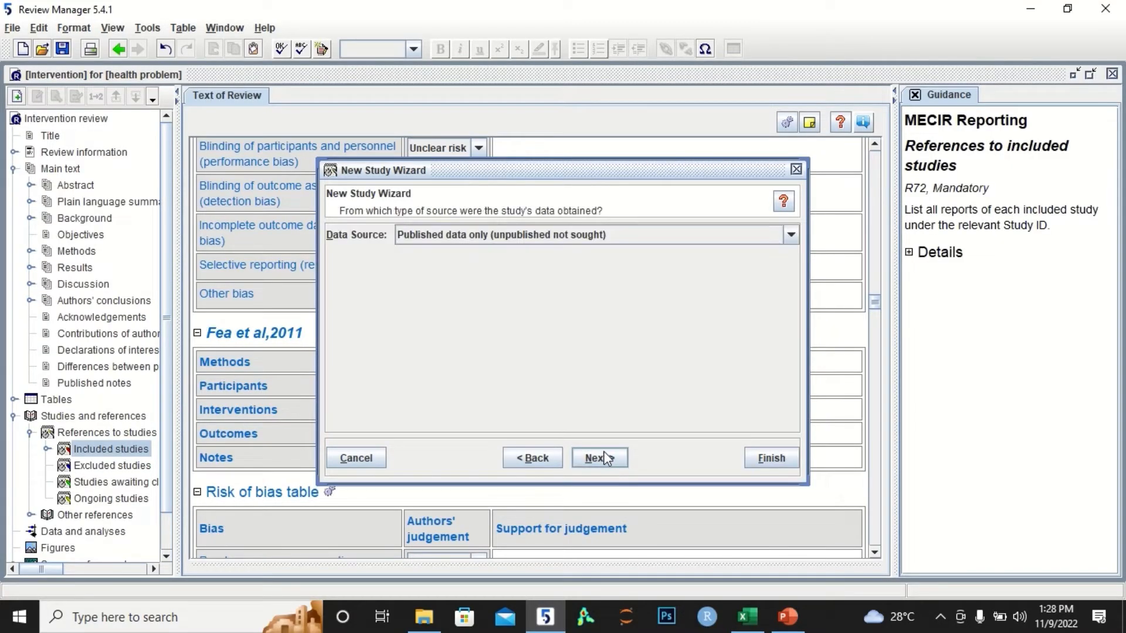
left_click(604, 457)
left_click(604, 458)
left_click(605, 458)
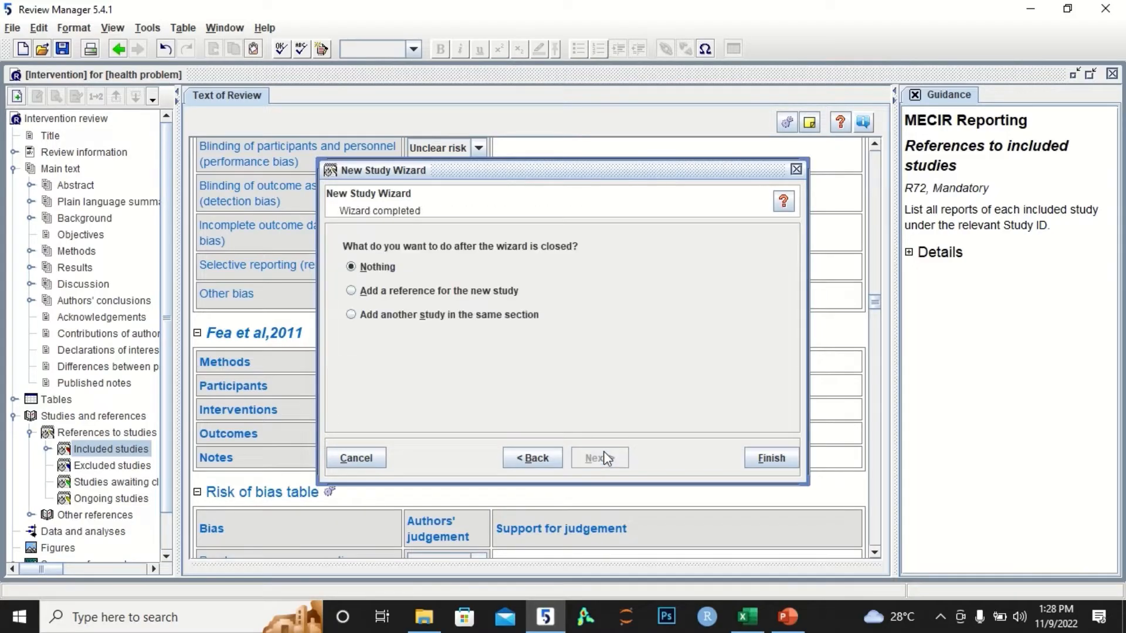
left_click(520, 317)
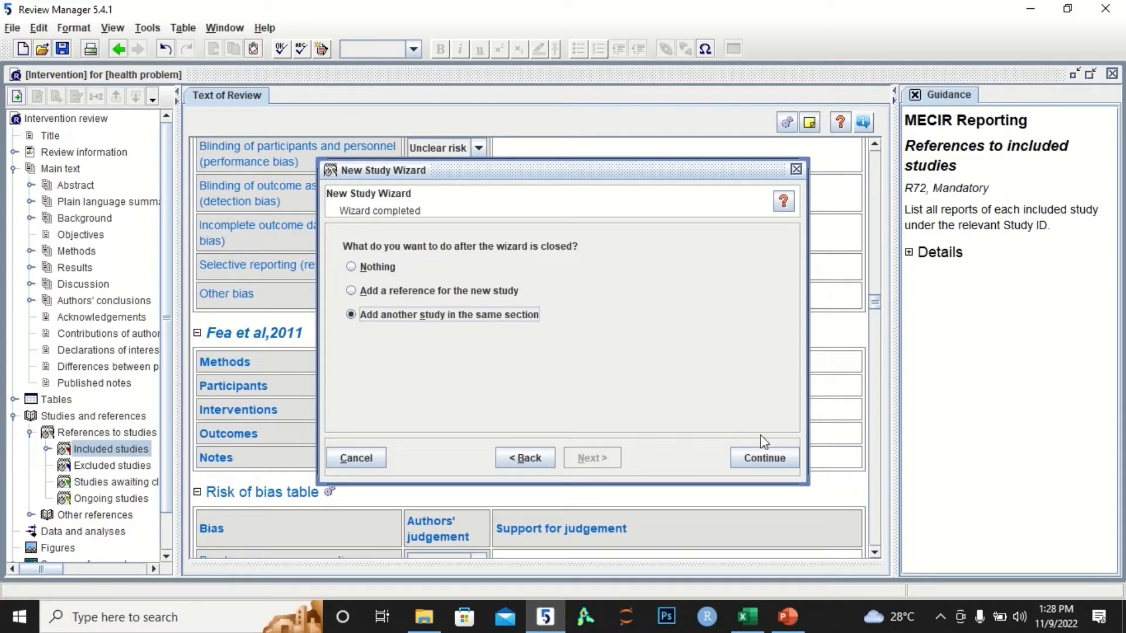
left_click(765, 458)
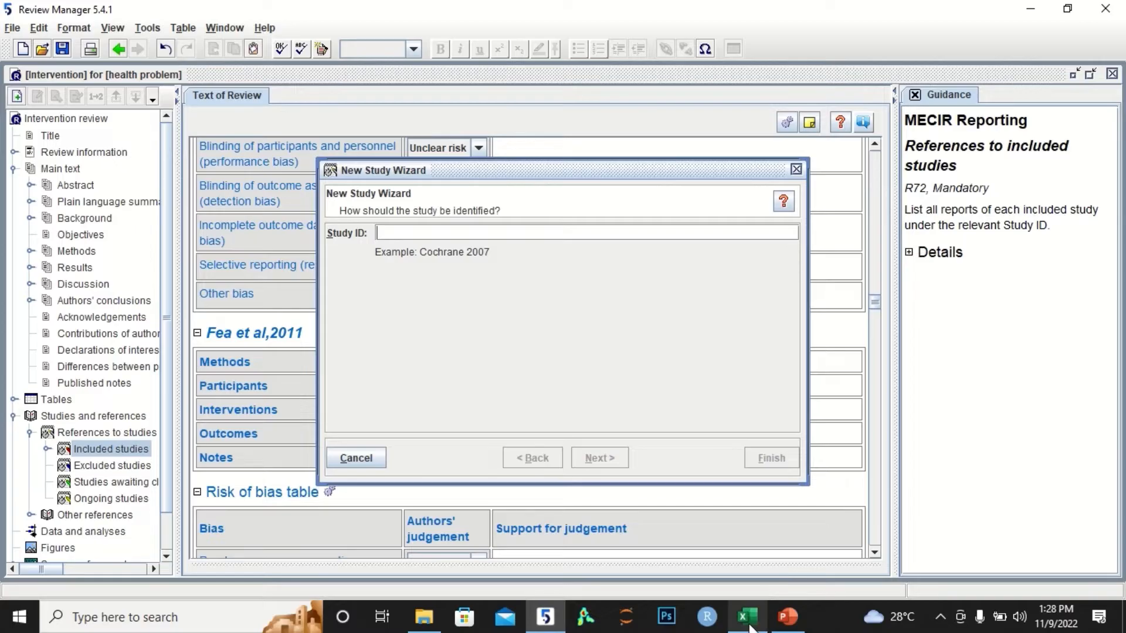
- Copy the study ID from cell A15 in Excel and paste it as the new Study ID in Review Manager
left_click(746, 616)
left_click(153, 491)
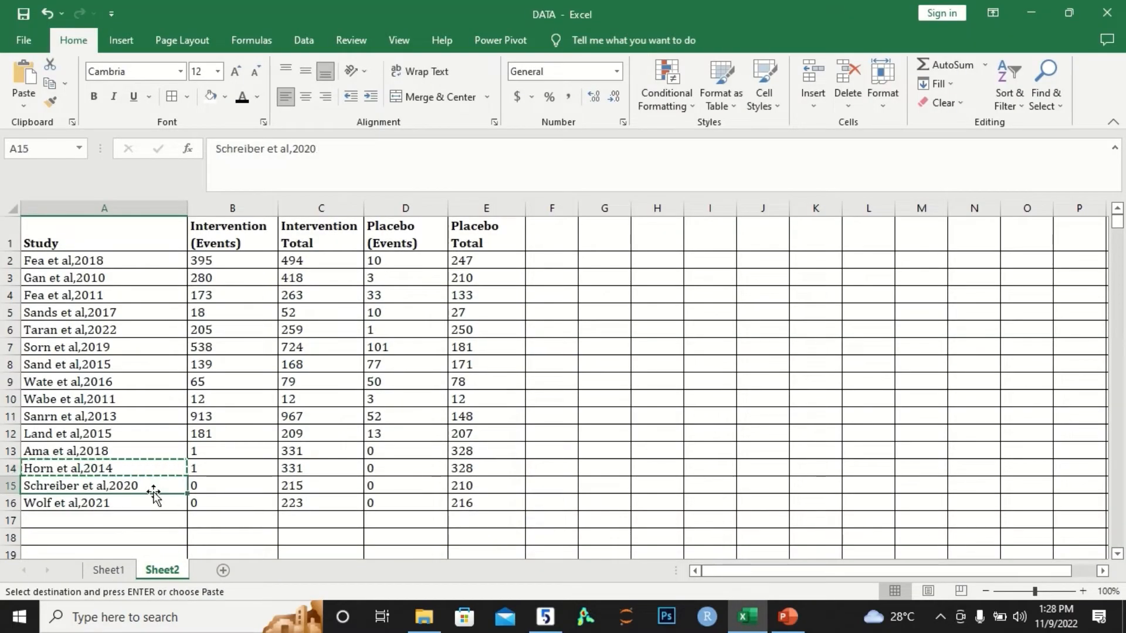
key("ctrl+c")
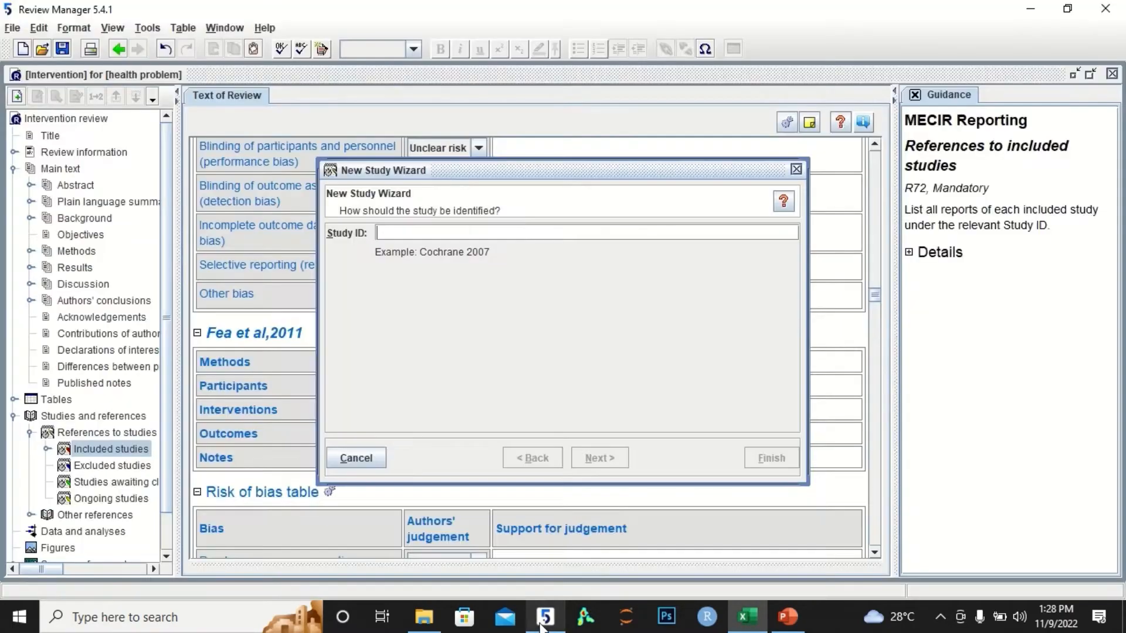
left_click(543, 624)
key("ctrl+v")
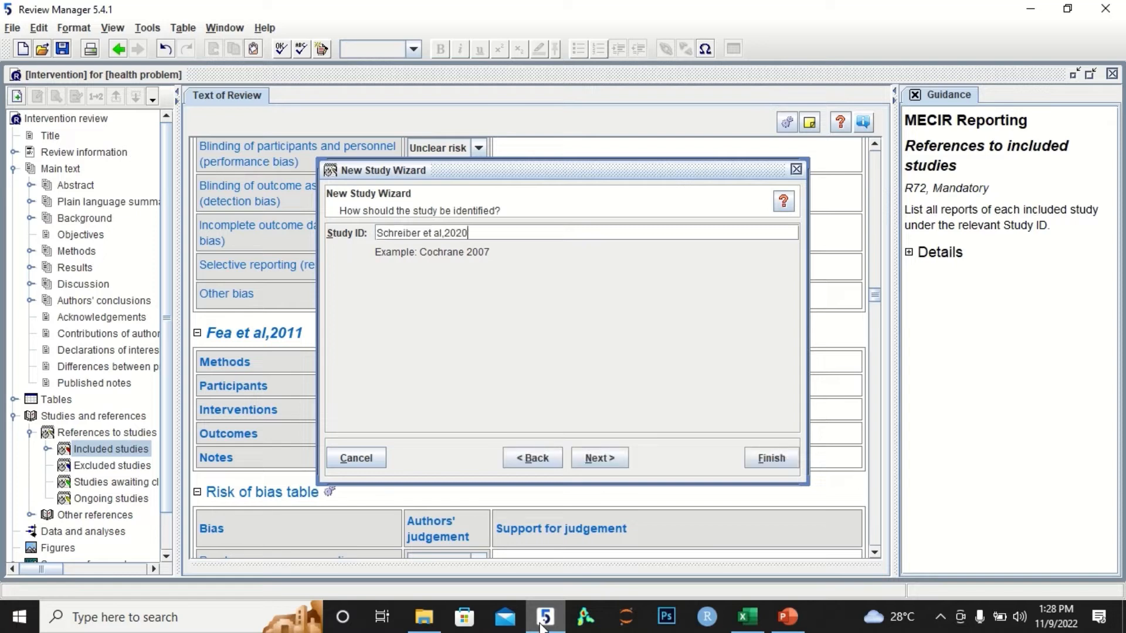
- Complete the 2020 study from cell A15 with the default data source, year and identifiers, and continue with another study in the same section
left_click(606, 464)
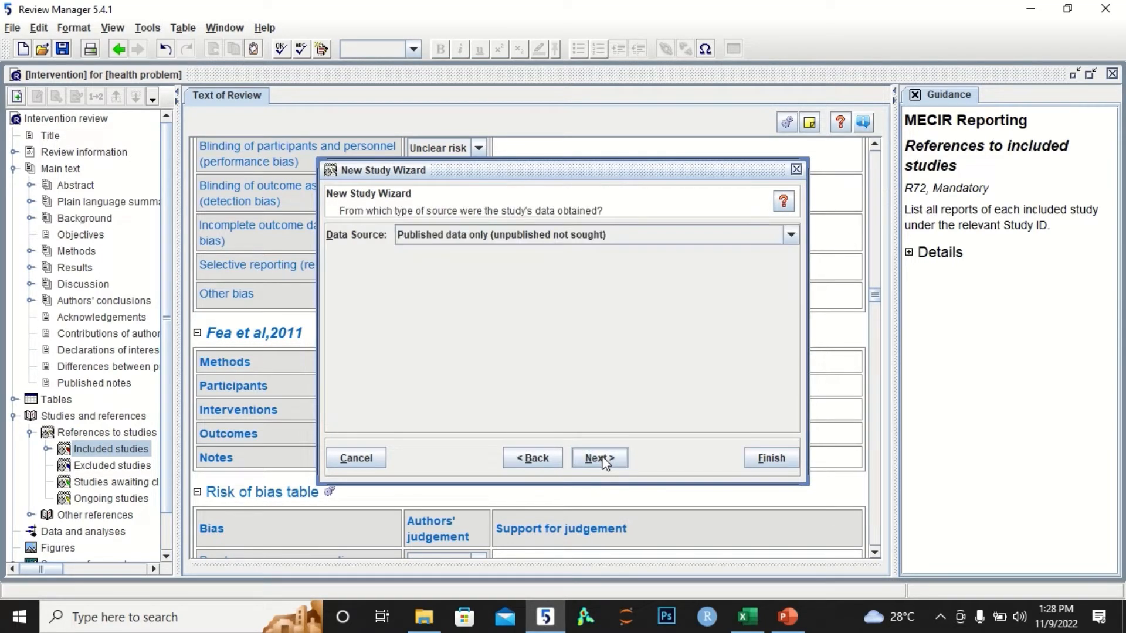
left_click(605, 464)
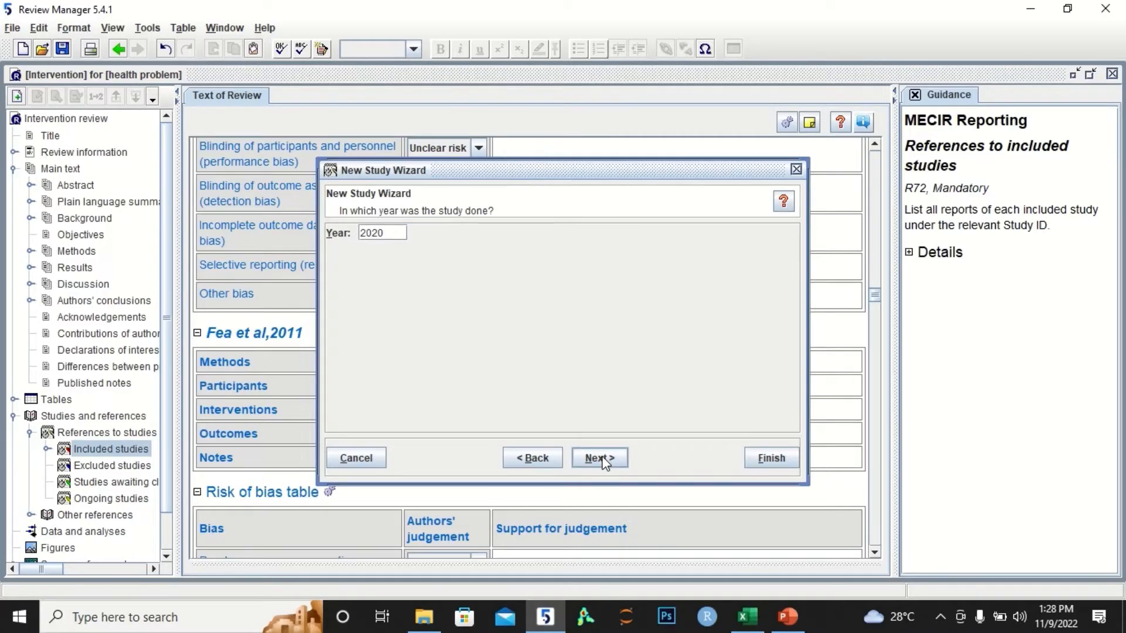
left_click(605, 465)
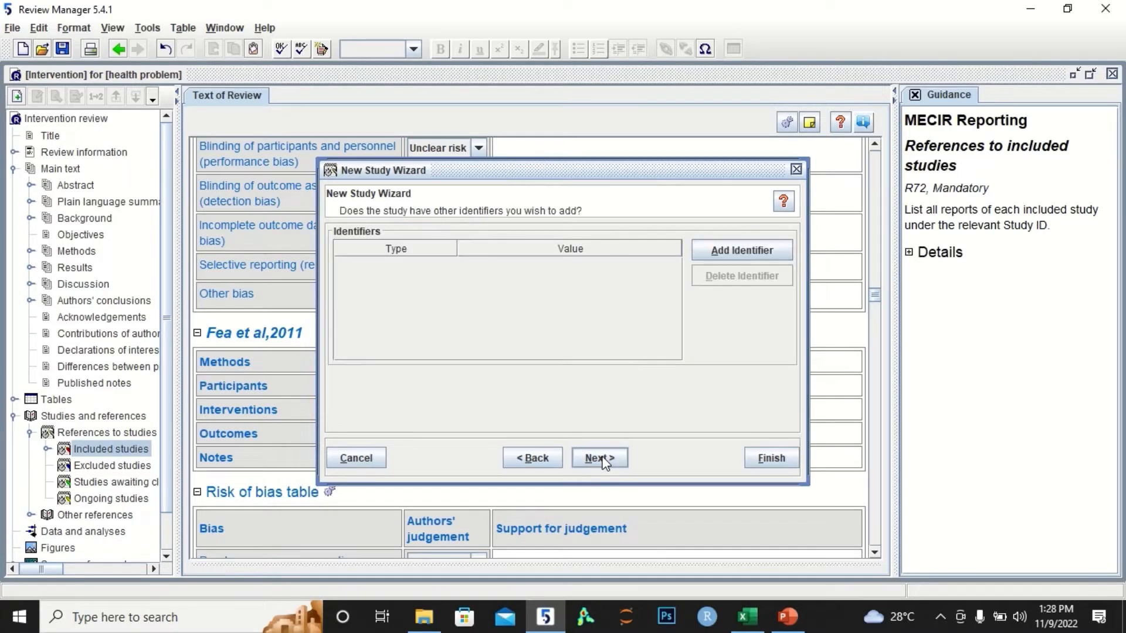
left_click(605, 464)
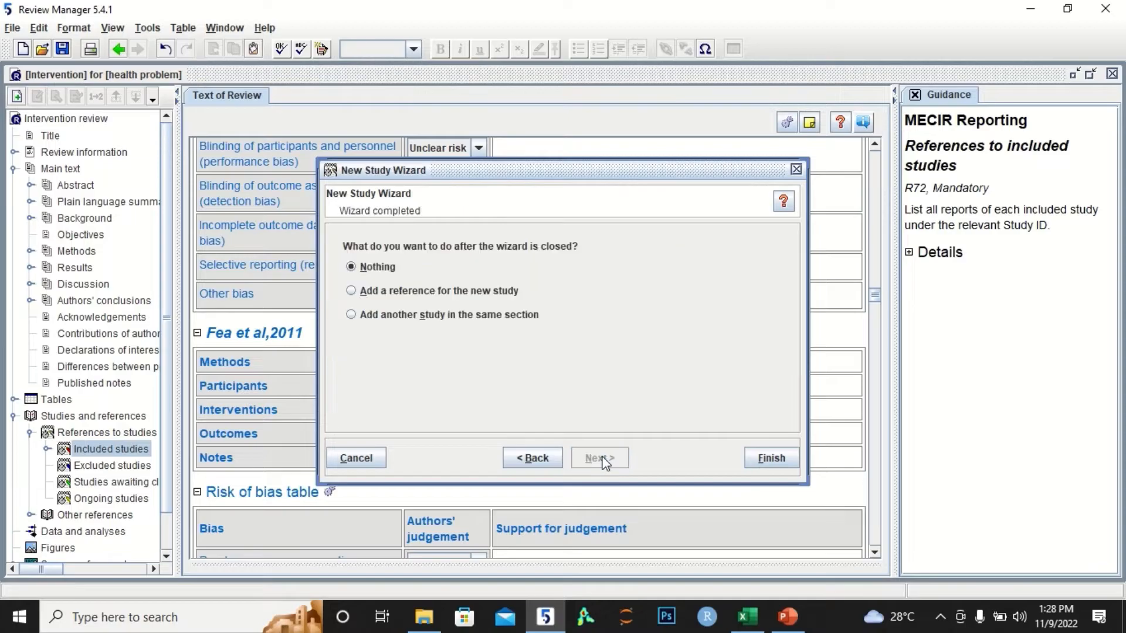
left_click(467, 315)
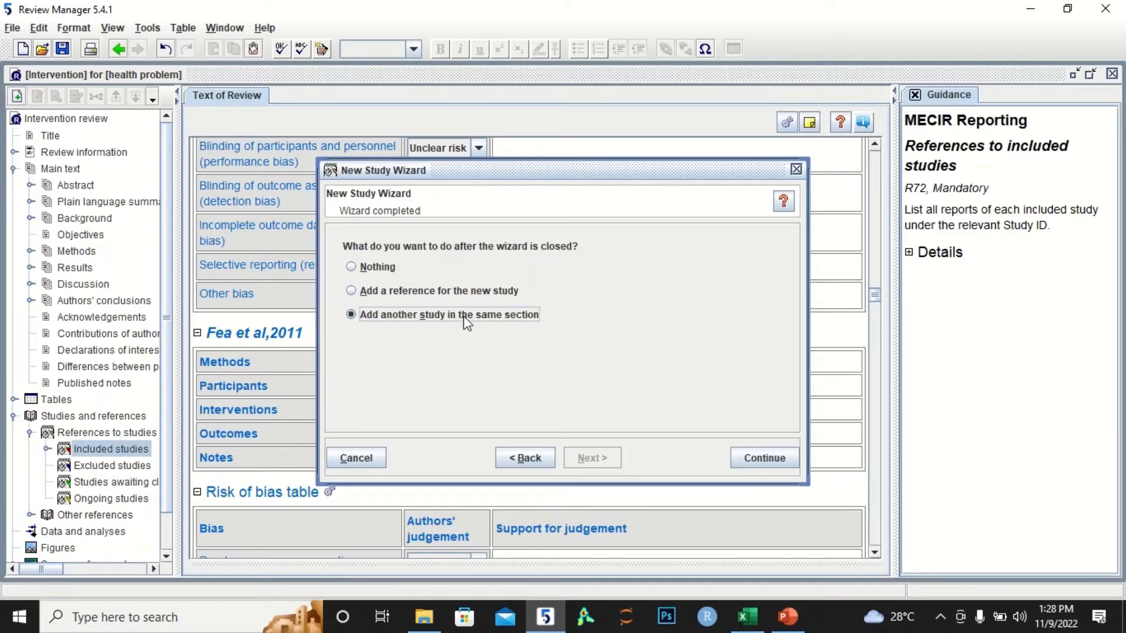
left_click(755, 456)
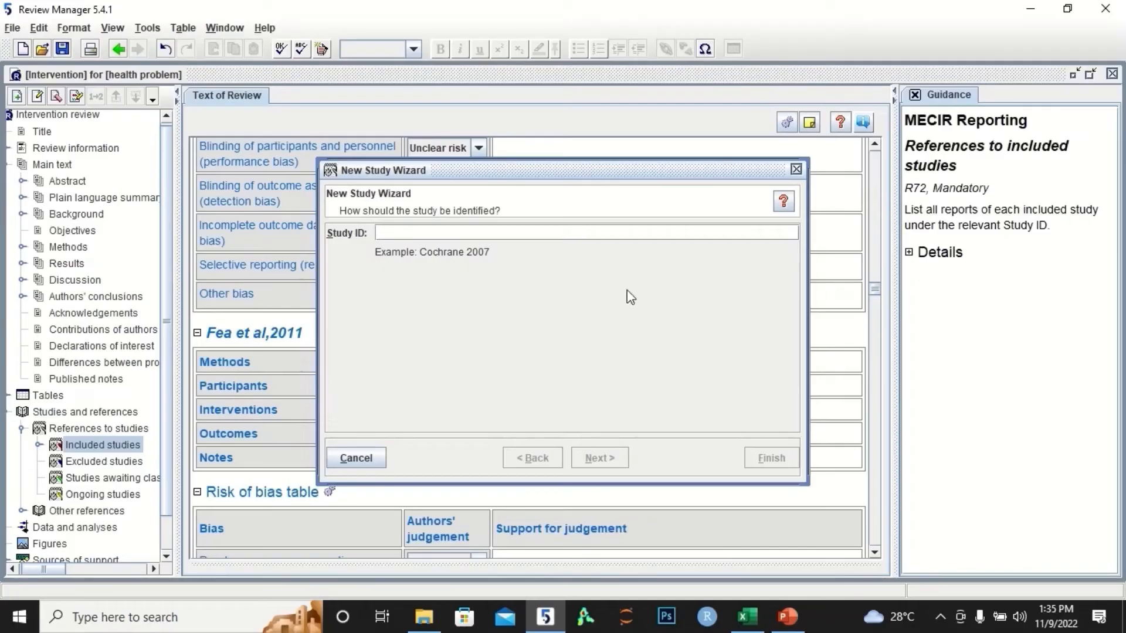
- Copy the last study ID from cell A16 in Excel and paste it as the new Study ID in Review Manager
left_click(748, 616)
left_click(140, 504)
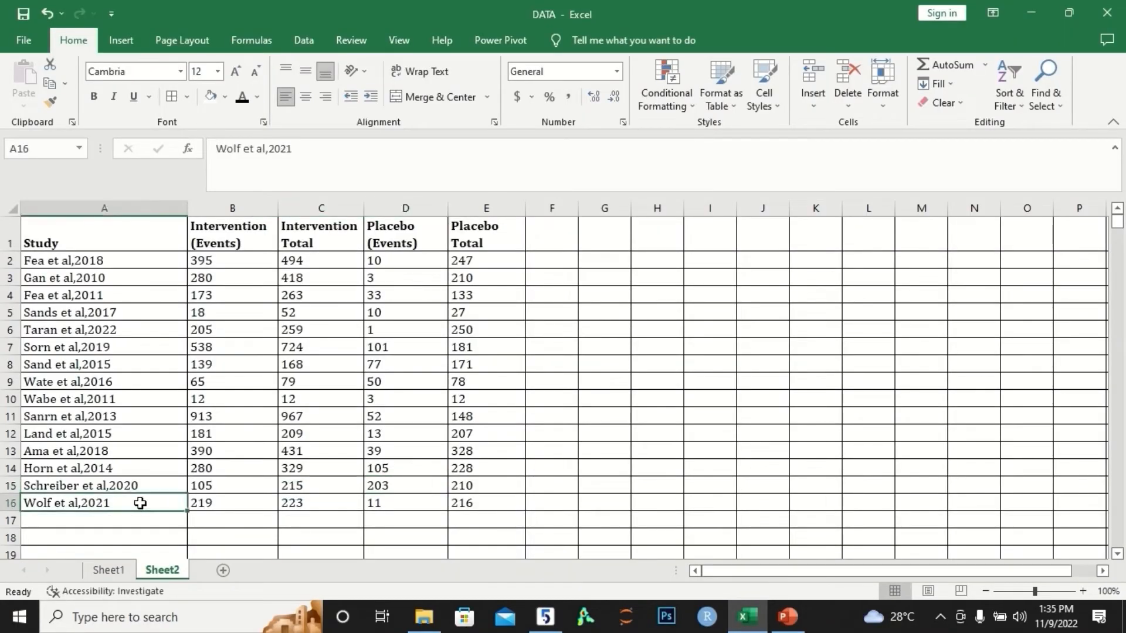
key("ctrl+c")
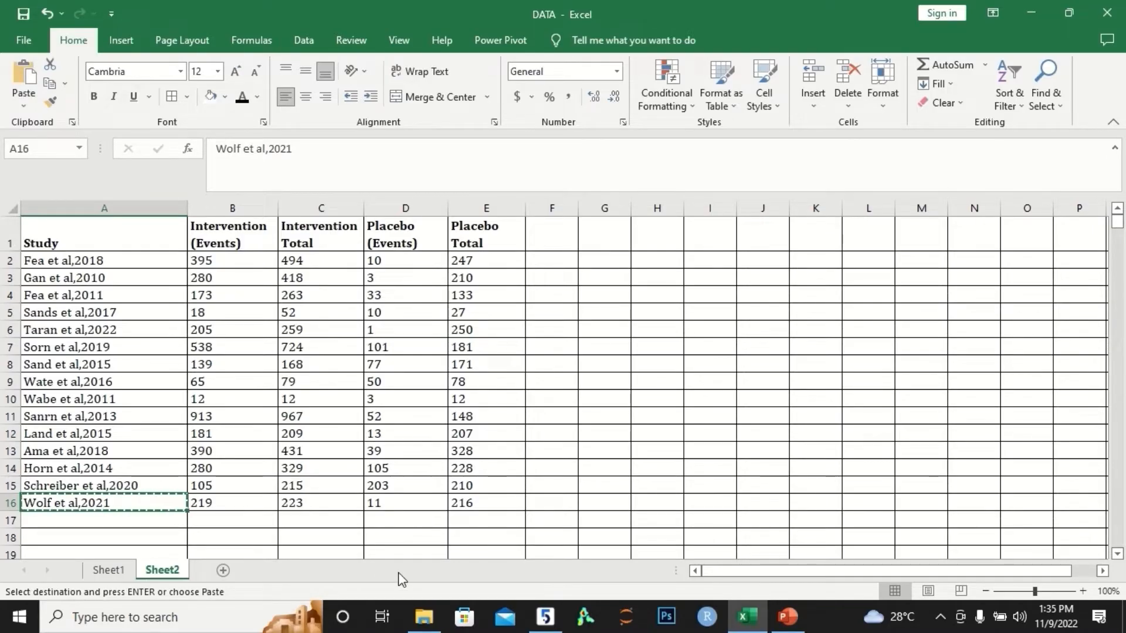
left_click(546, 617)
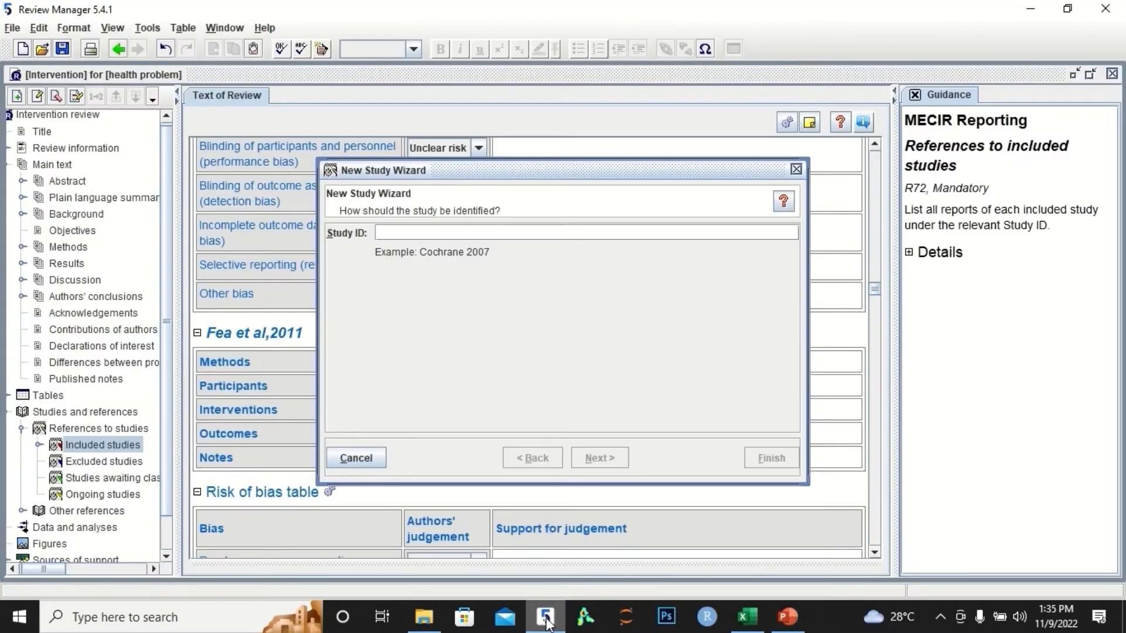
key("ctrl+v")
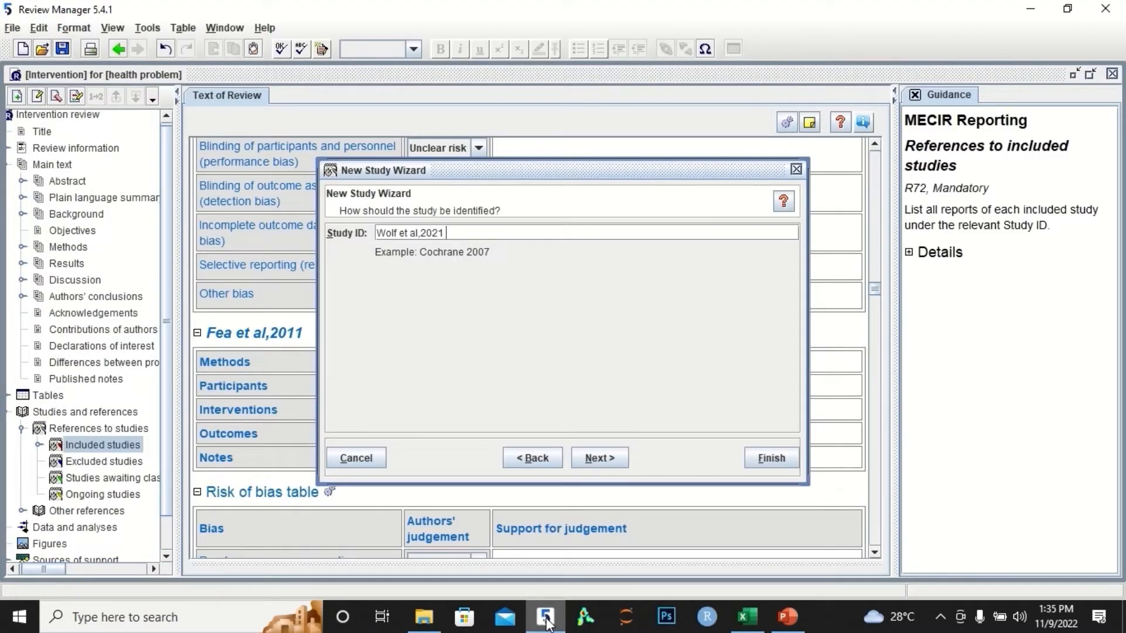
- Finish adding the 2021 study from cell A16 with the default details and no follow-up action
left_click(607, 461)
left_click(606, 461)
left_click(607, 461)
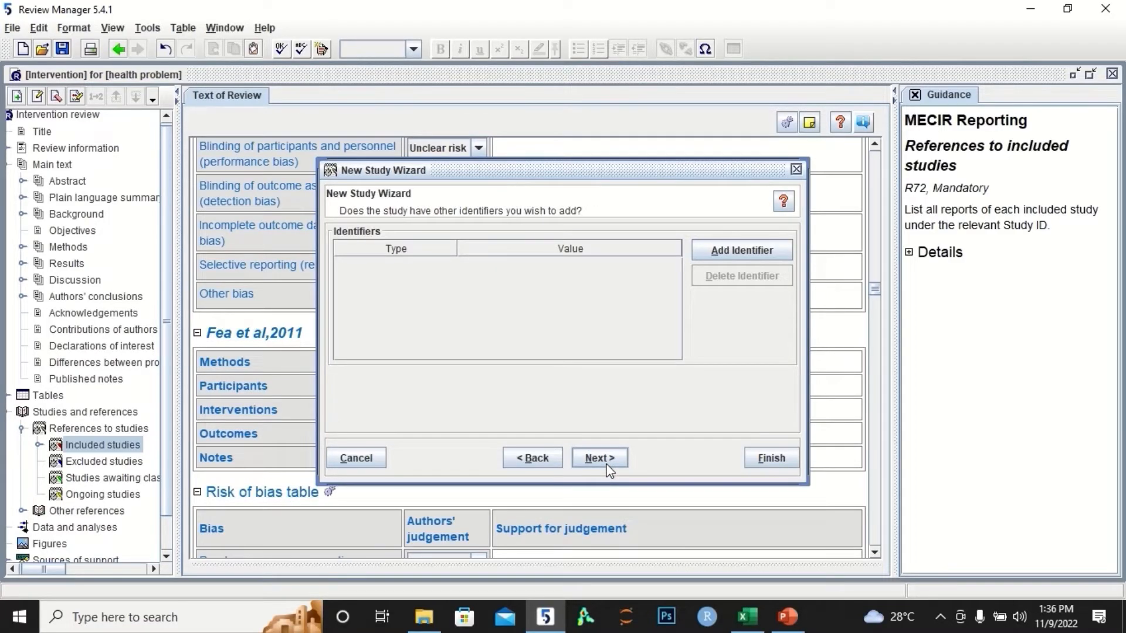
left_click(599, 459)
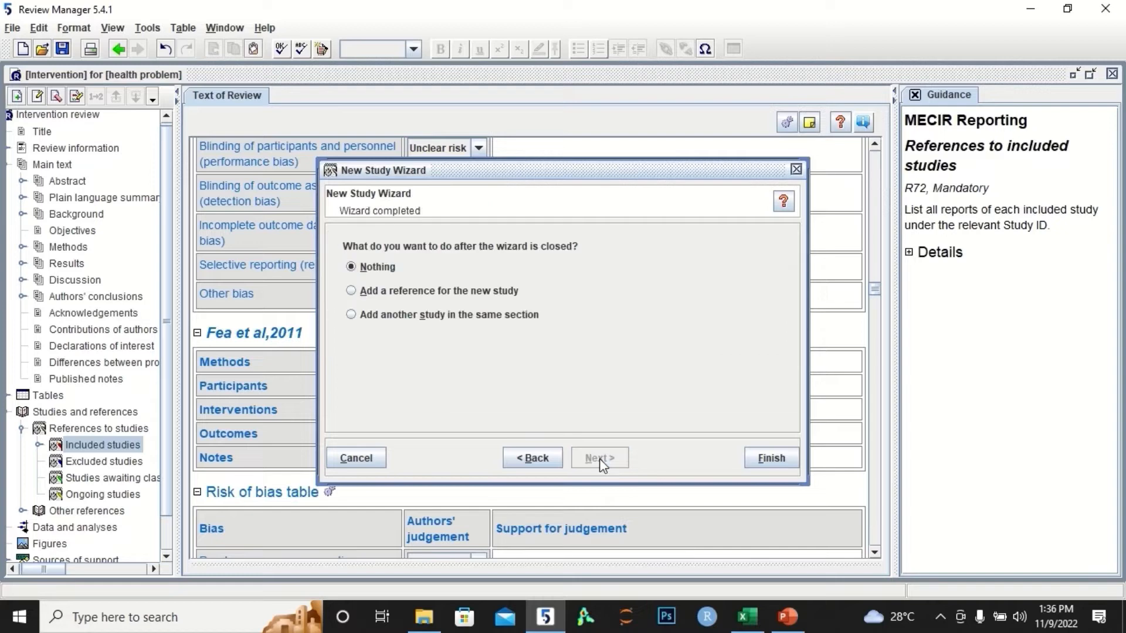
left_click(781, 464)
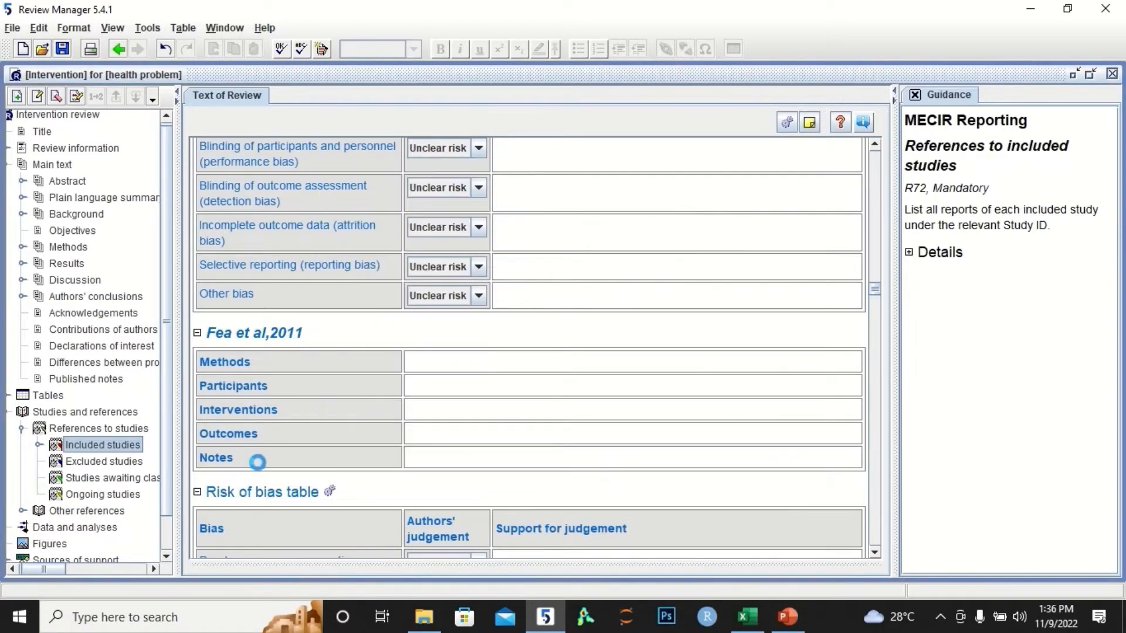
- Expand the included studies in the outline to check that every study is listed, and collapse them again
left_click(79, 452)
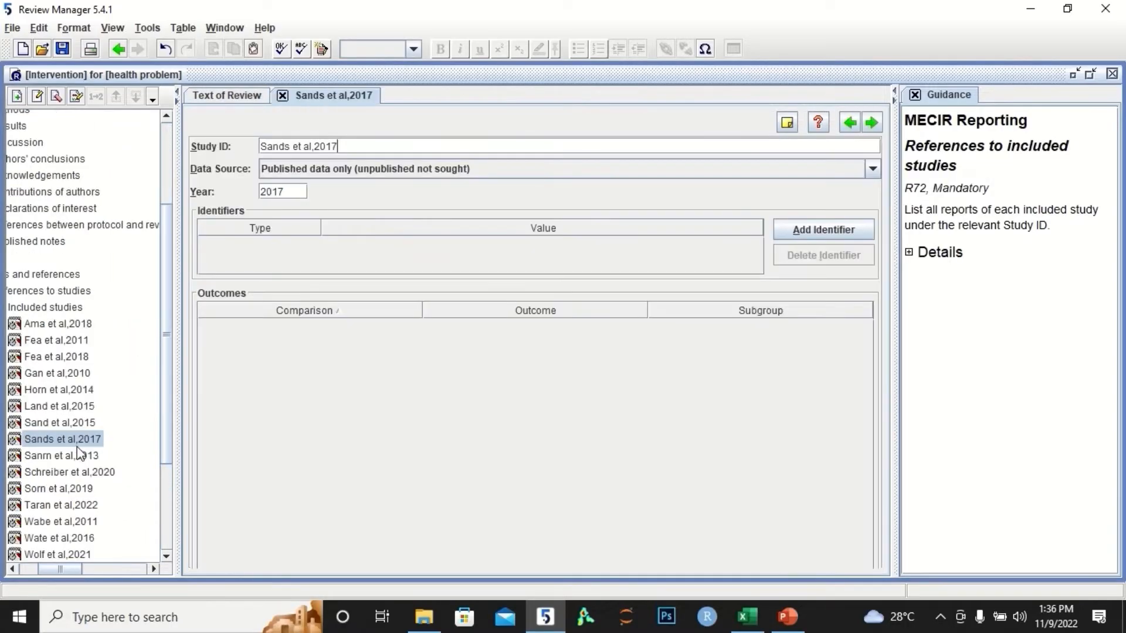
left_click_drag(162, 326, 172, 374)
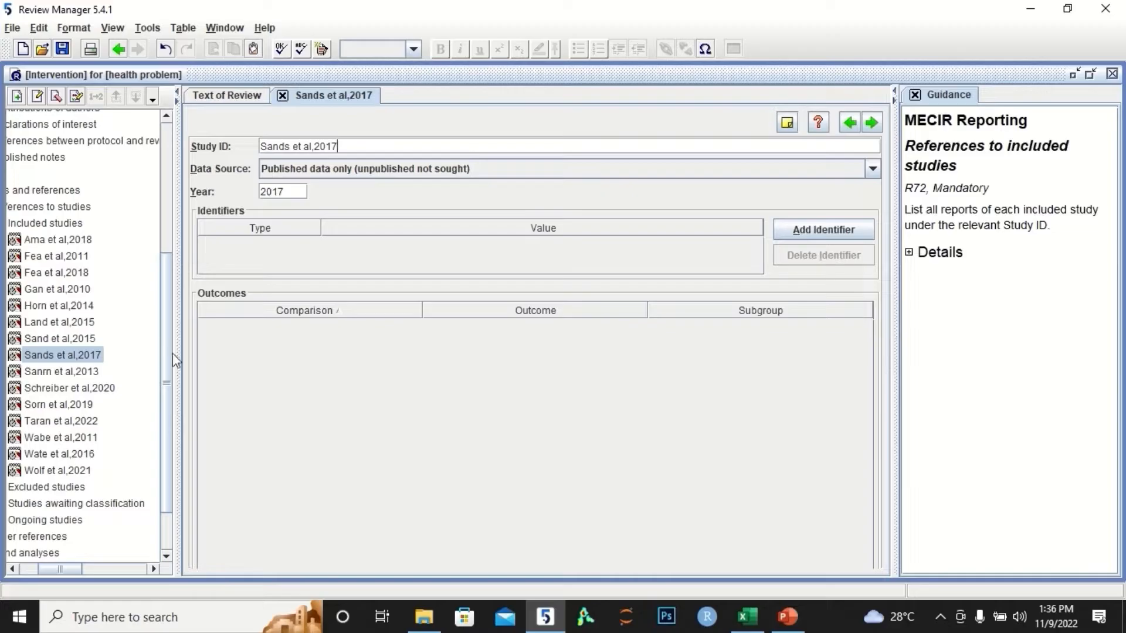
scroll(172, 353, "down", 2)
scroll(168, 334, "up", 3)
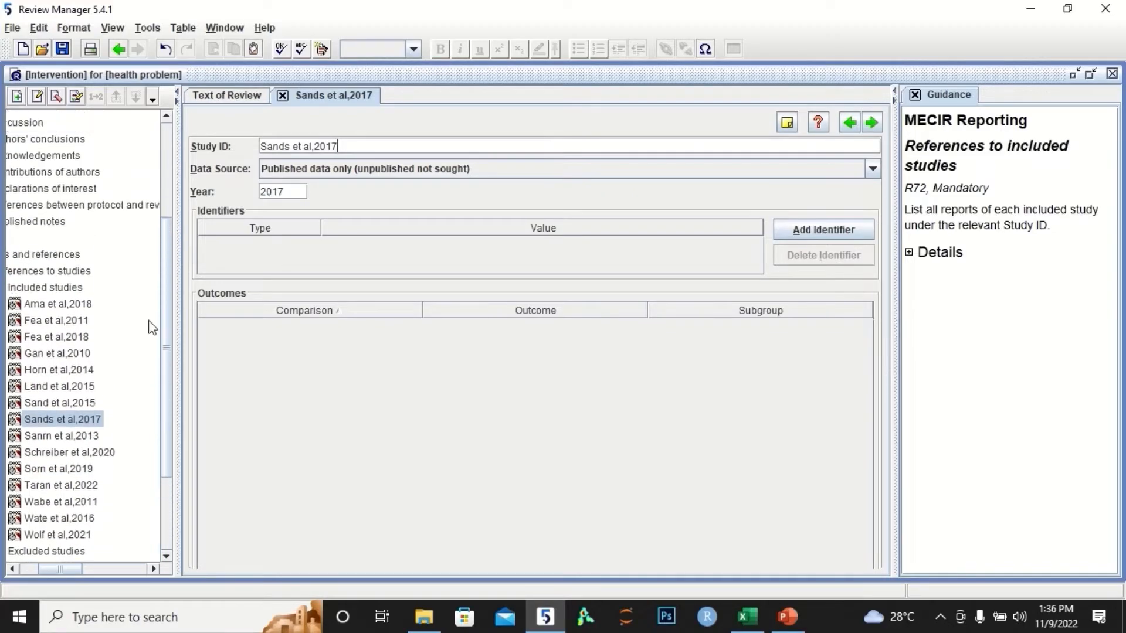
double_click(63, 288)
left_click_drag(49, 565, 15, 570)
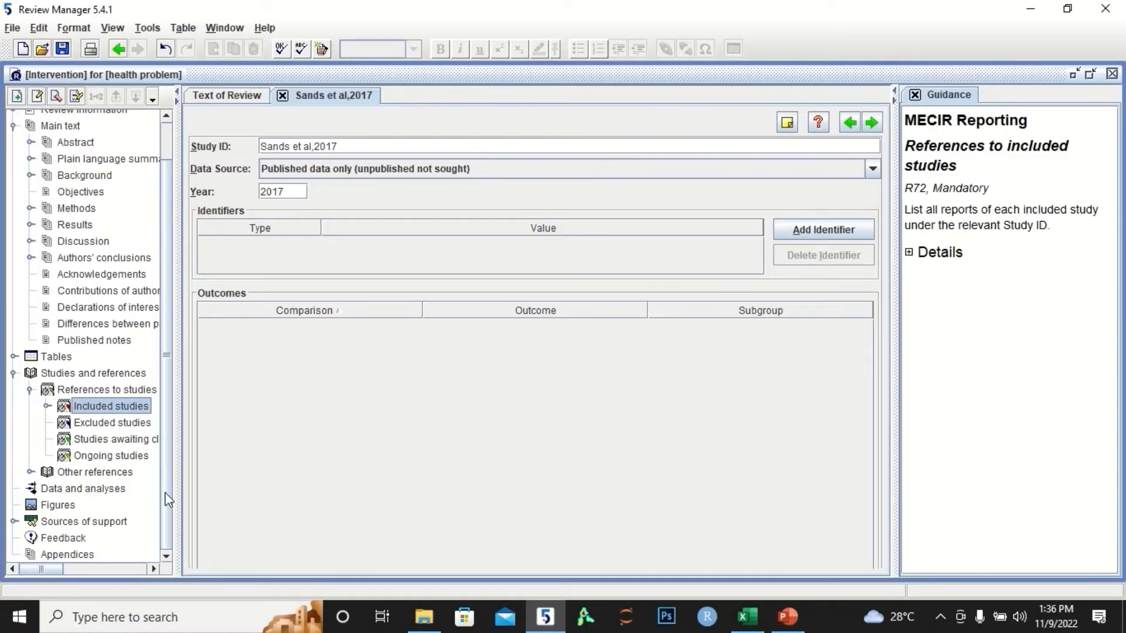
- Add a comparison named my analysis under Data and analyses, and continue with adding an outcome under it
left_click(101, 491)
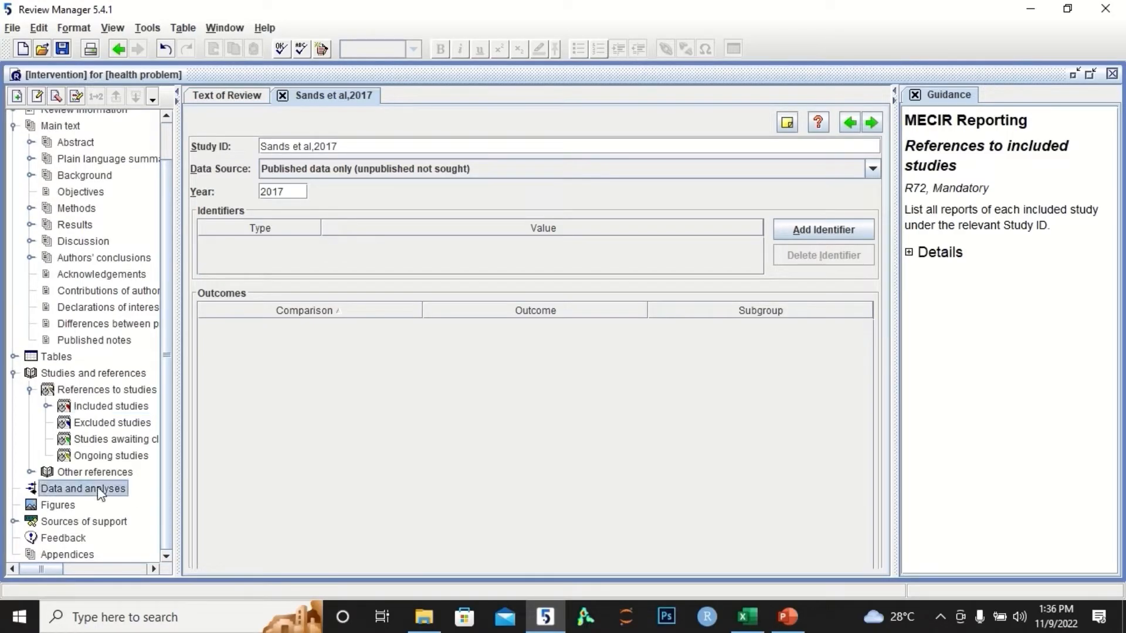
right_click(99, 490)
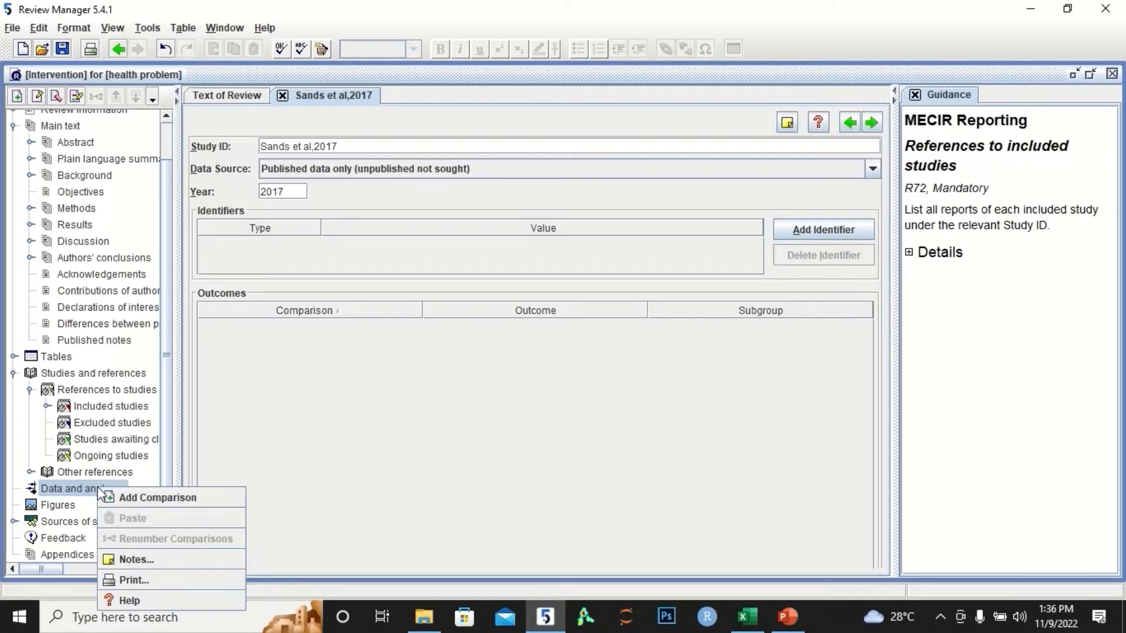
left_click(125, 493)
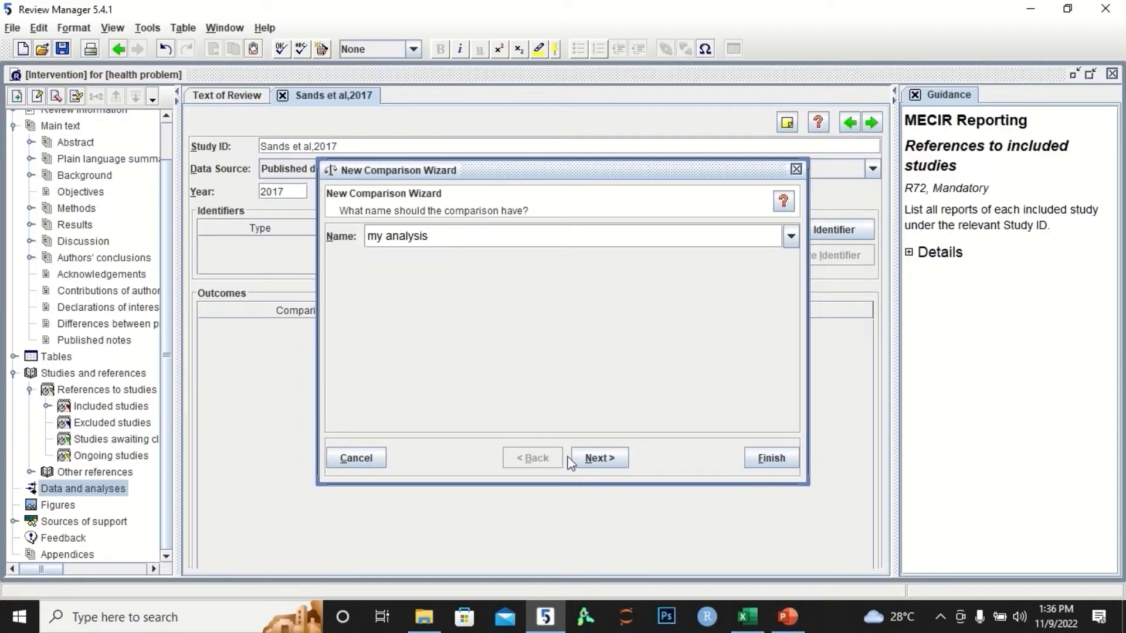
left_click(594, 459)
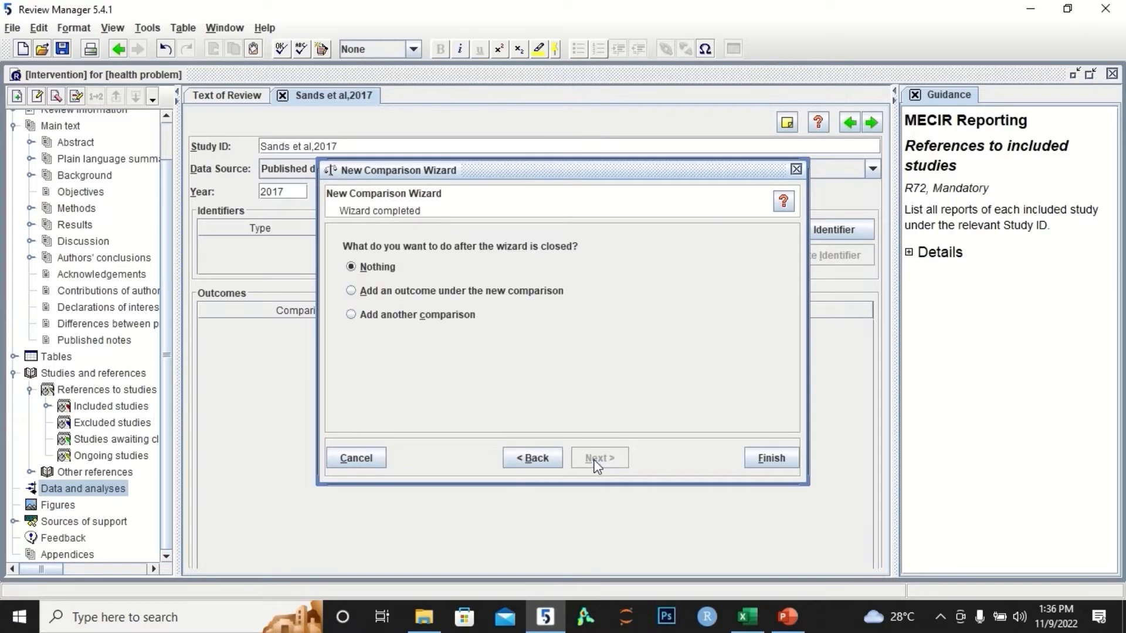
left_click(512, 293)
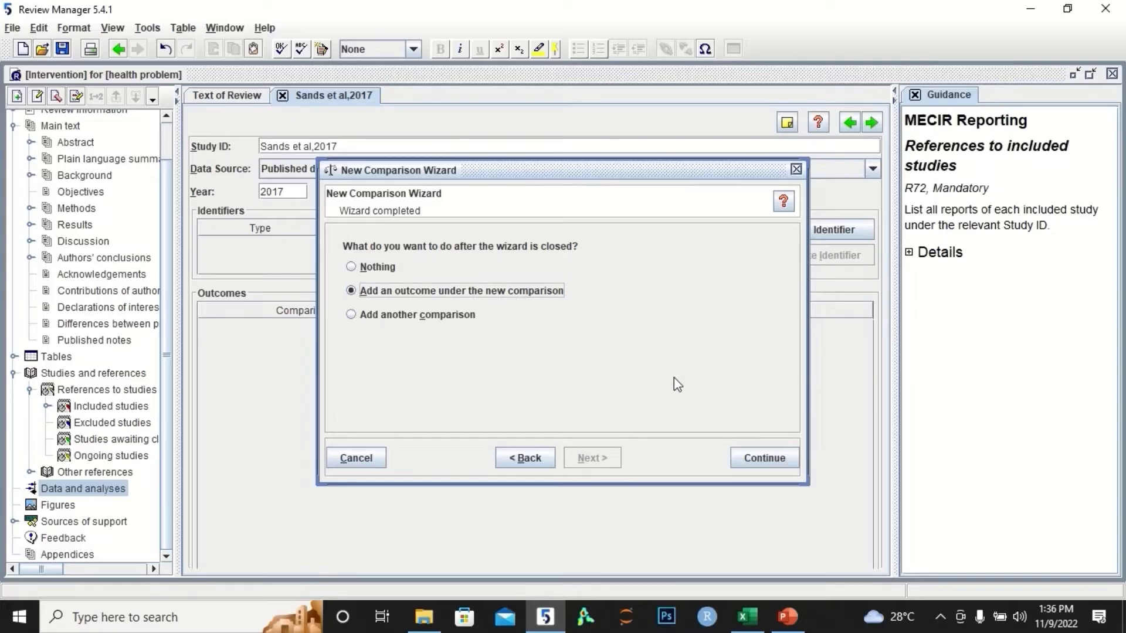
left_click(772, 458)
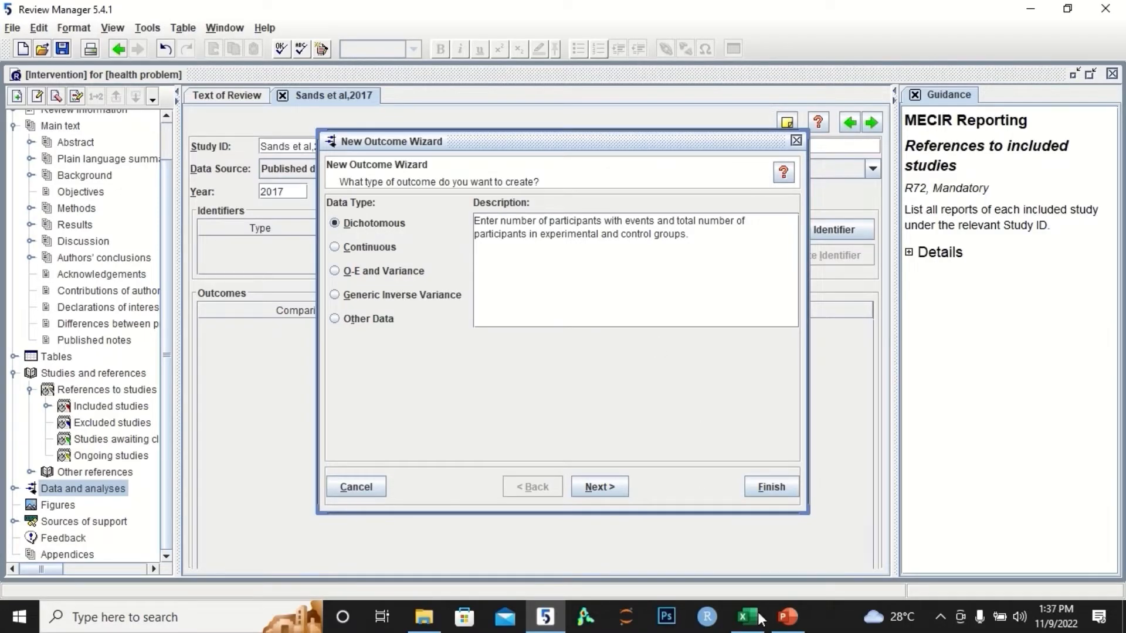
- Check the events and totals columns in the Excel sheet, and return to Review Manager to accept Dichotomous as the outcome's data type
left_click(747, 628)
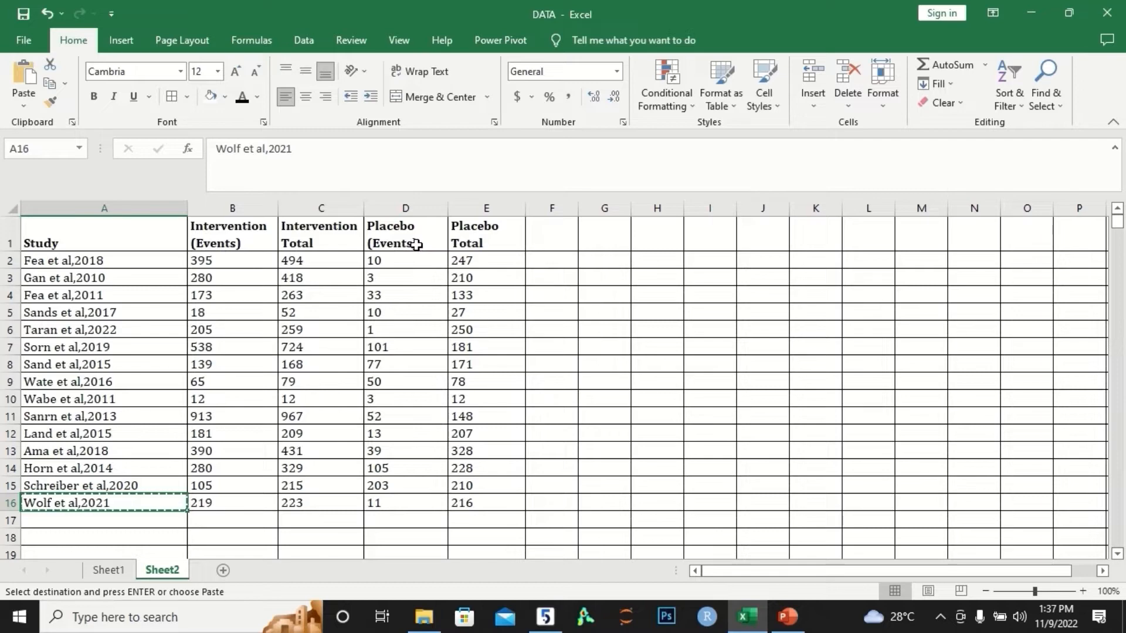
left_click(545, 616)
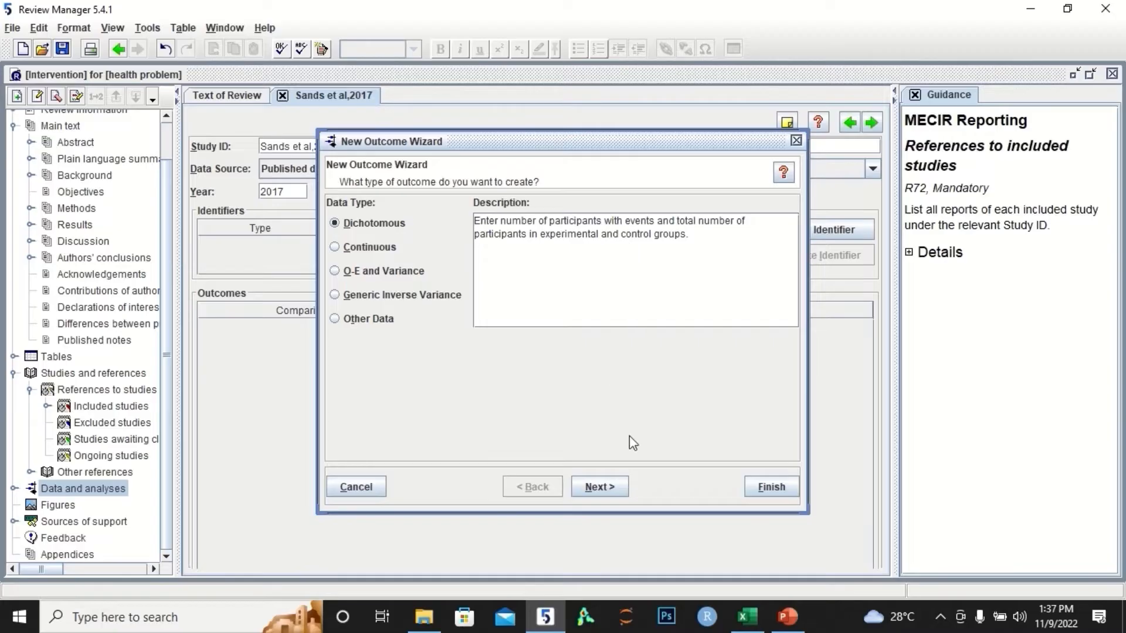
left_click(609, 491)
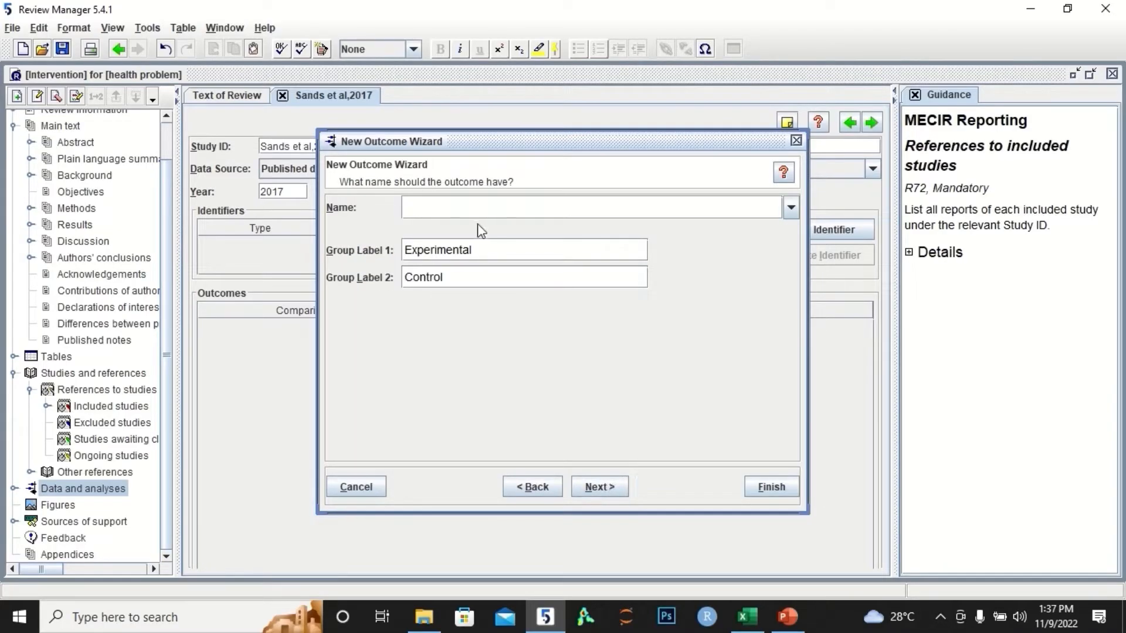
- Name the new outcome project1 and change its second group label to Placebo
left_click(457, 282)
key("BackSpace")
key("BackSpace")
key("BackSpace")
type("Placebo")
left_click(444, 215)
type("project1")
left_click(600, 487)
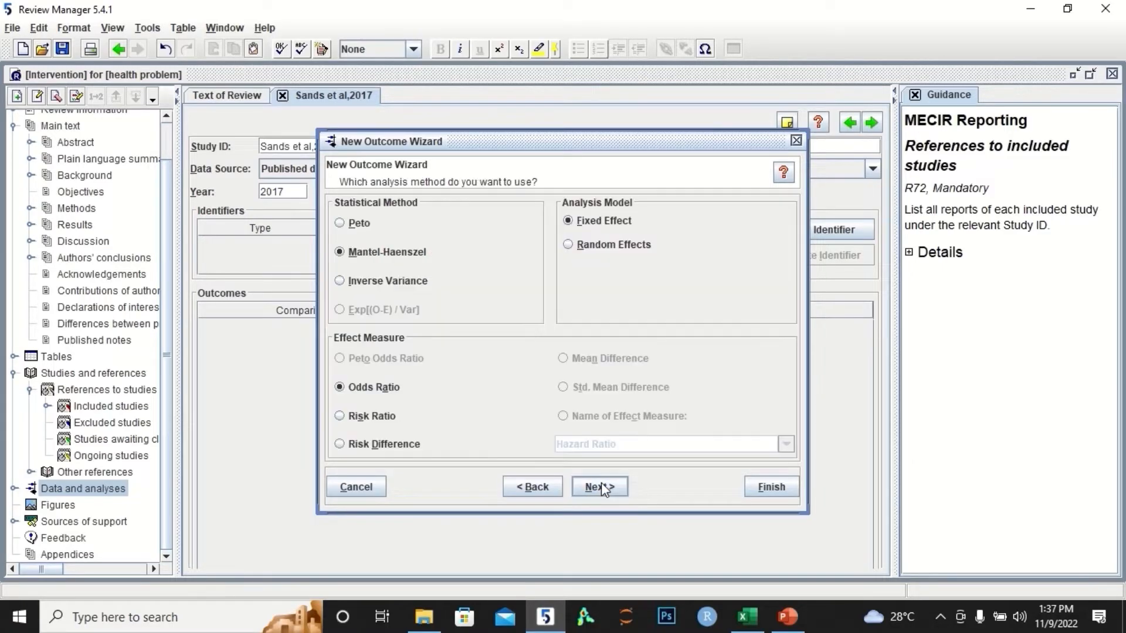
- Set the outcome's analysis to Inverse Variance with Risk Ratio and Fixed Effect, keeping totals, subtotals and 95% confidence intervals
left_click(388, 281)
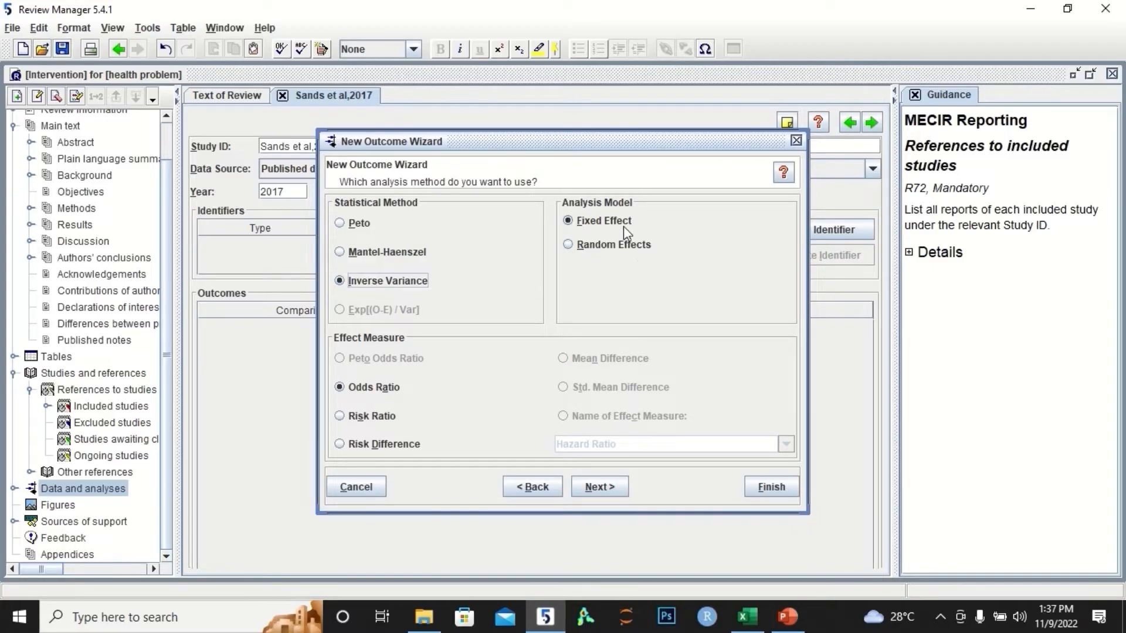
left_click(374, 418)
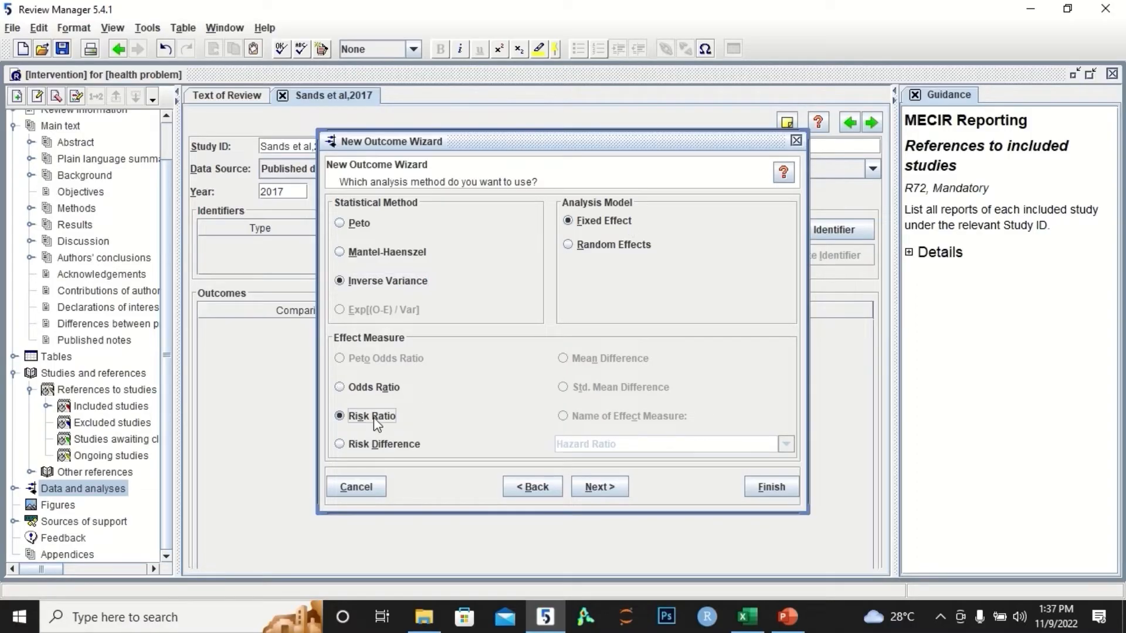
left_click(603, 490)
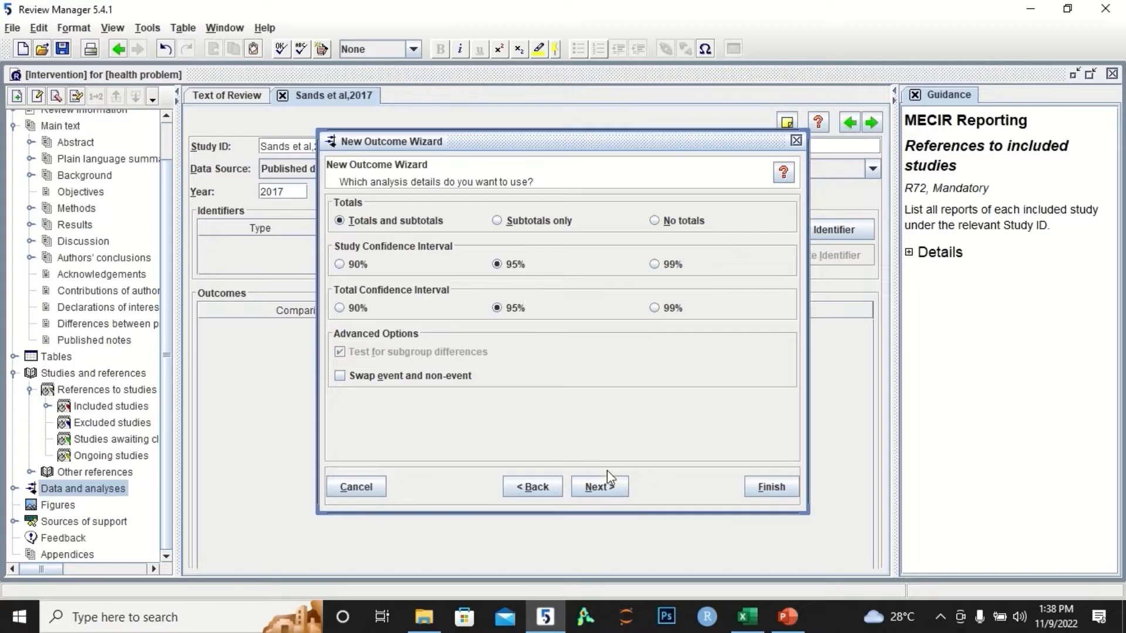
left_click(612, 488)
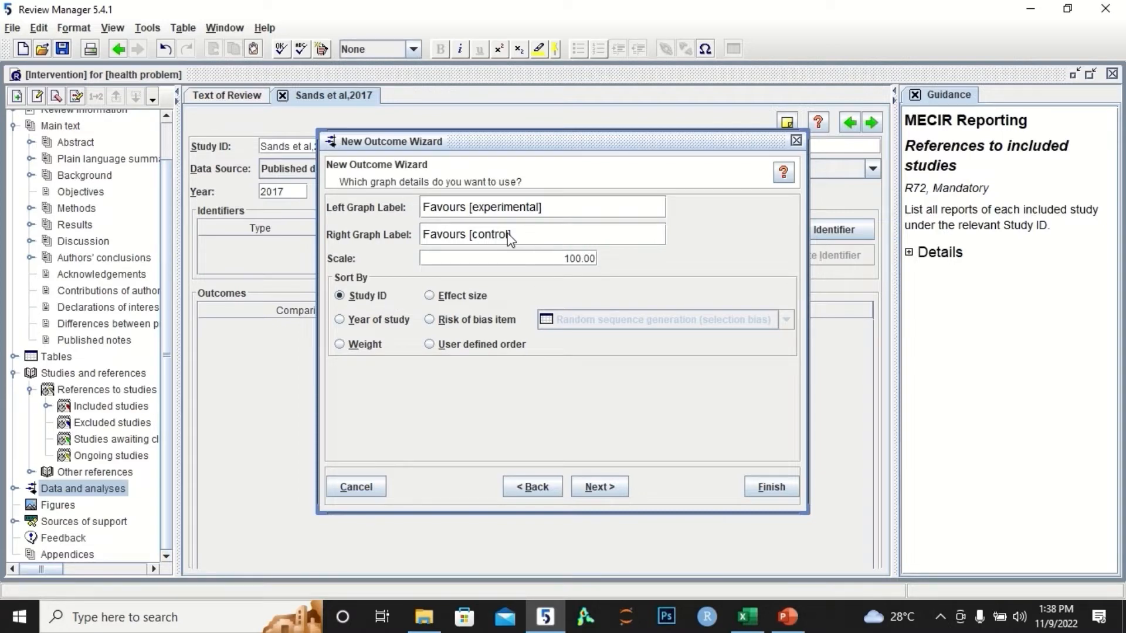
- Set the right graph label to Favours [placebo] and finish the outcome with the option to edit it
key("BackSpace")
key("BackSpace")
key("BackSpace")
key("BackSpace")
key("BackSpace")
key("BackSpace")
type("placebo]")
left_click(596, 489)
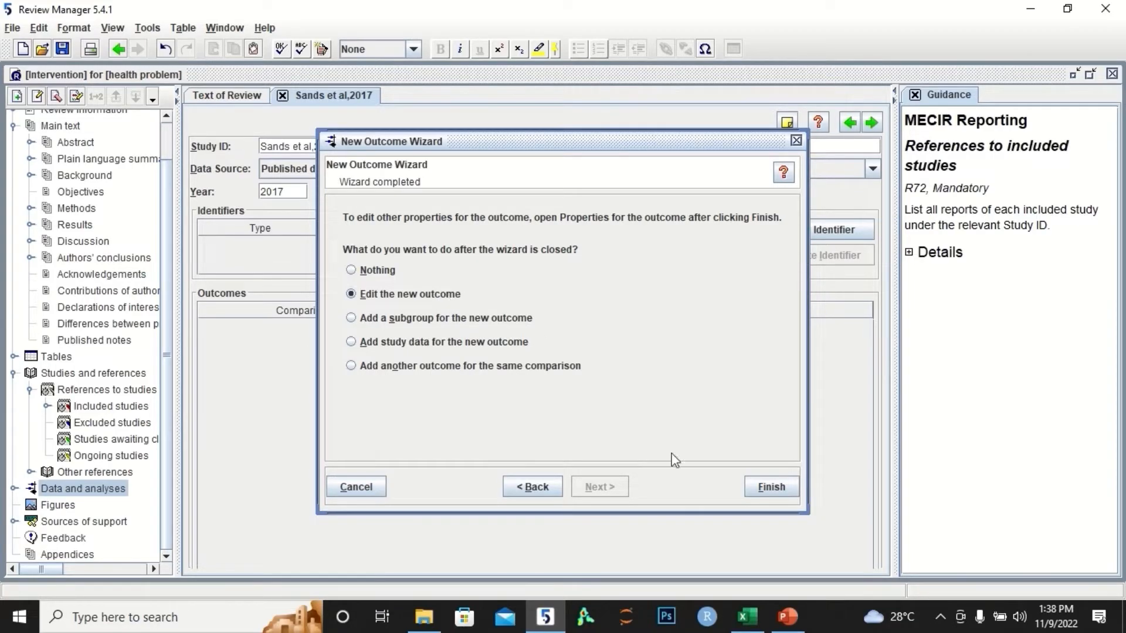
left_click(766, 487)
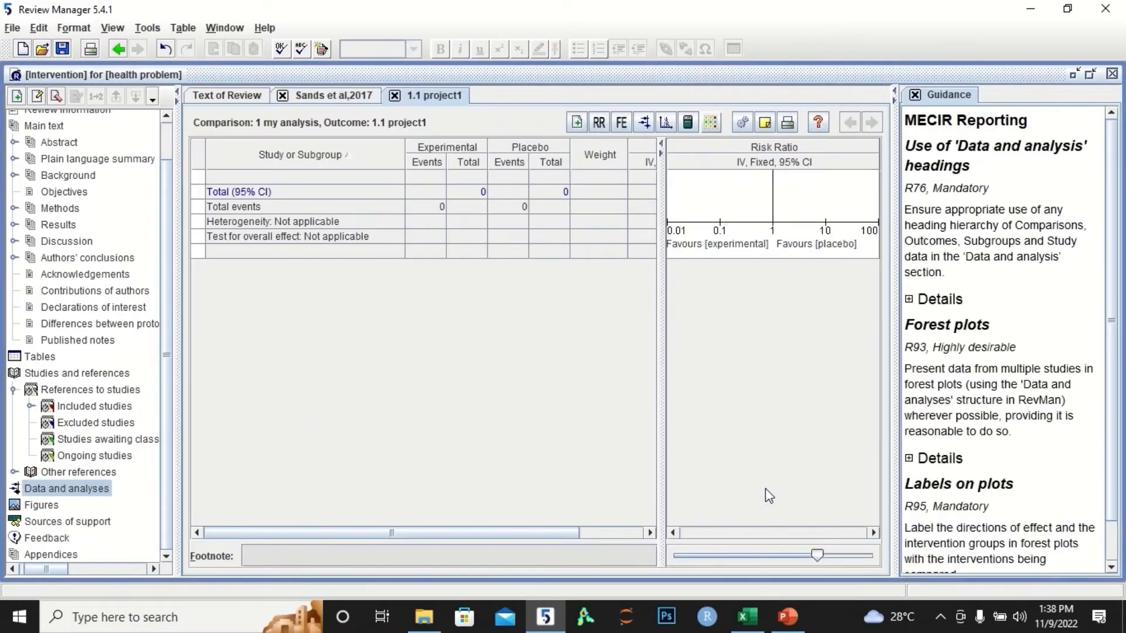
- Expand Data and analyses and the my analysis comparison in the outline, leaving the comparison's properties as they are
left_click(53, 492)
double_click(53, 492)
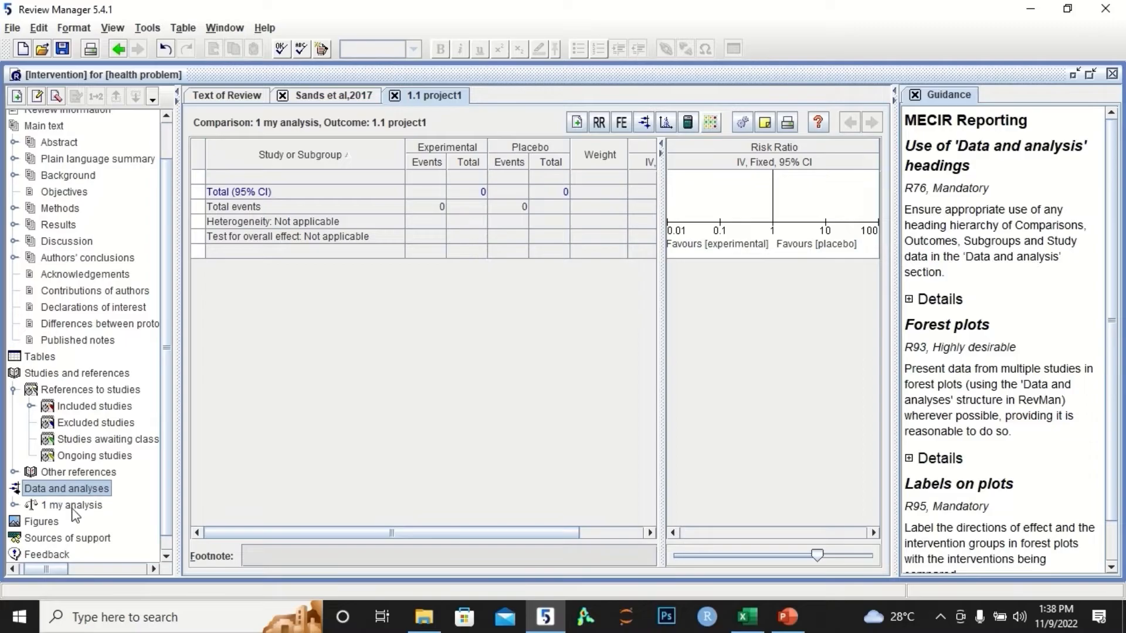
double_click(73, 505)
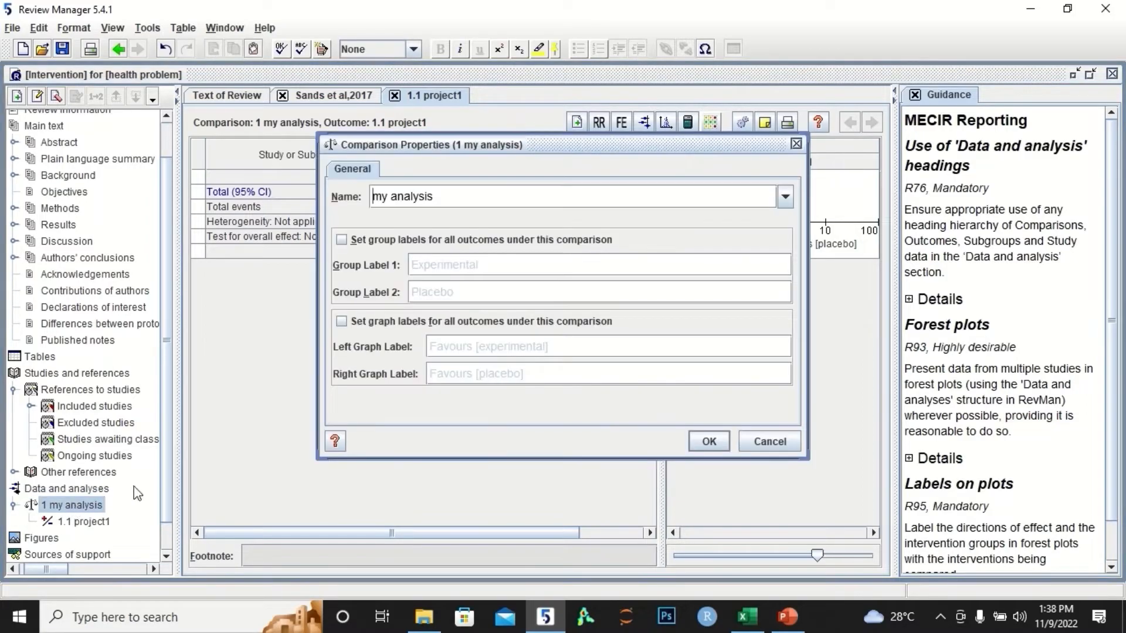
key("Escape")
scroll(169, 492, "down", 1)
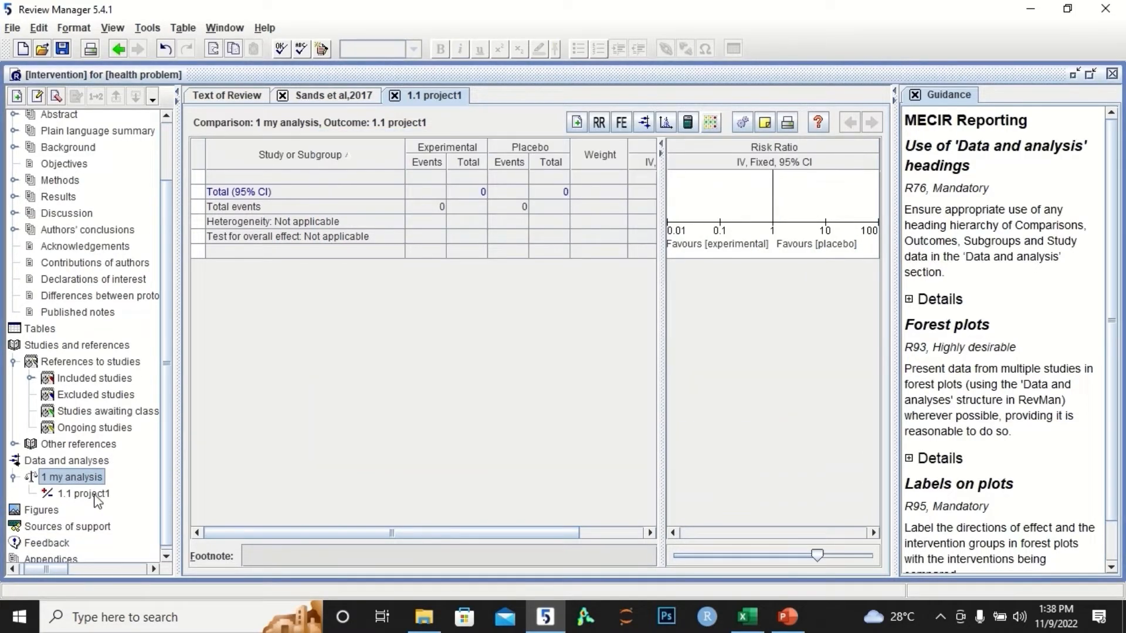
- Add study data to the project1 outcome for all included studies
left_click(94, 496)
right_click(95, 494)
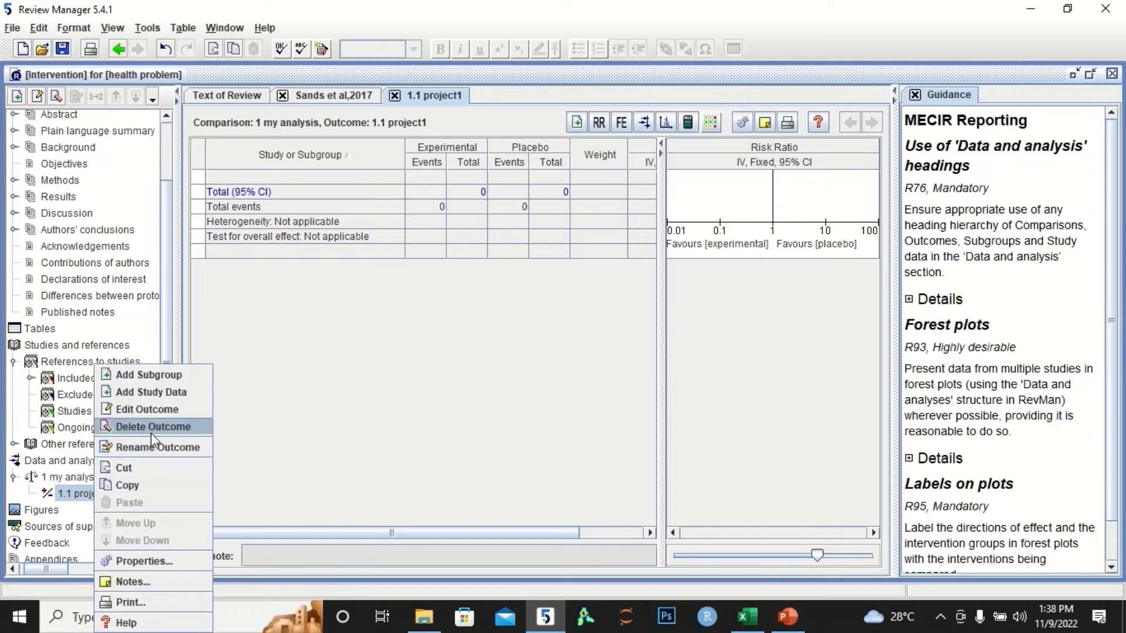
right_click(69, 490)
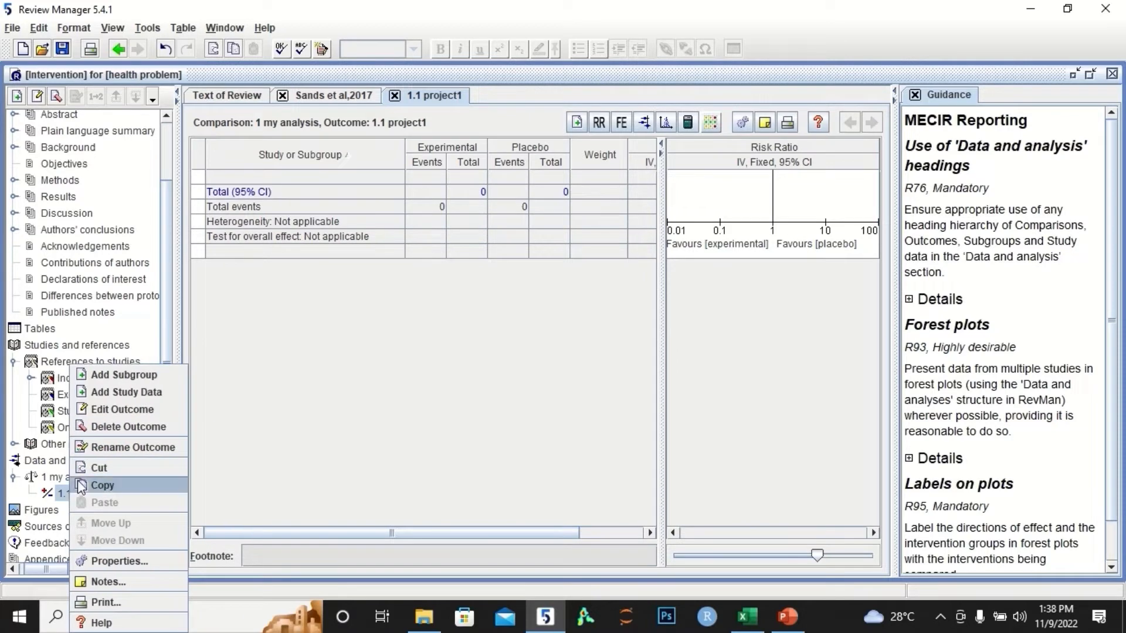
left_click(122, 399)
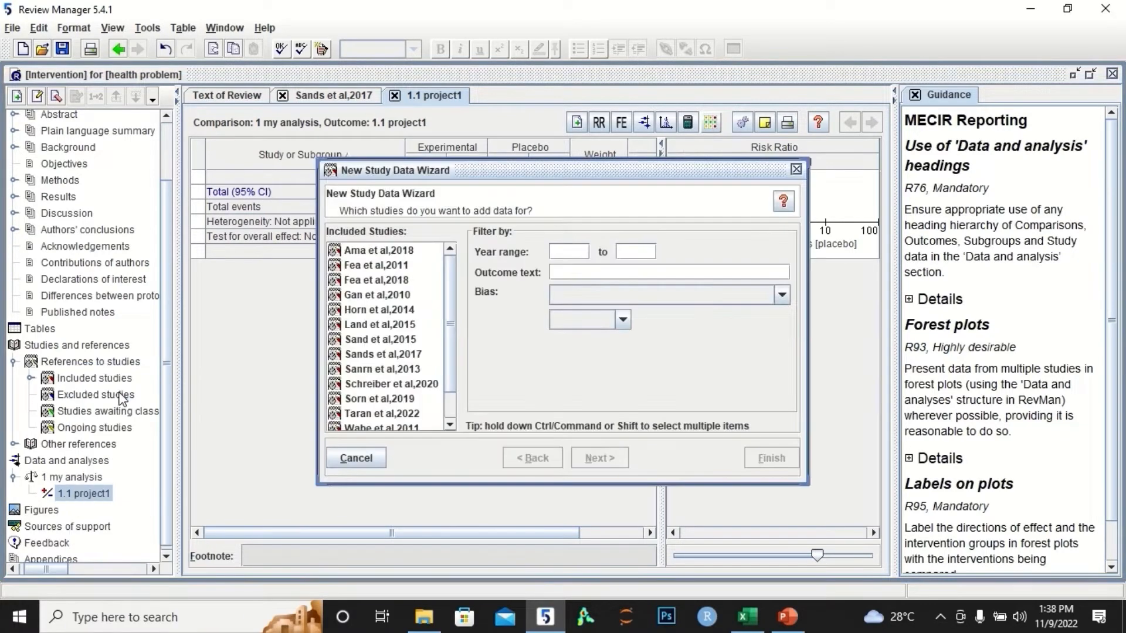
left_click(385, 250)
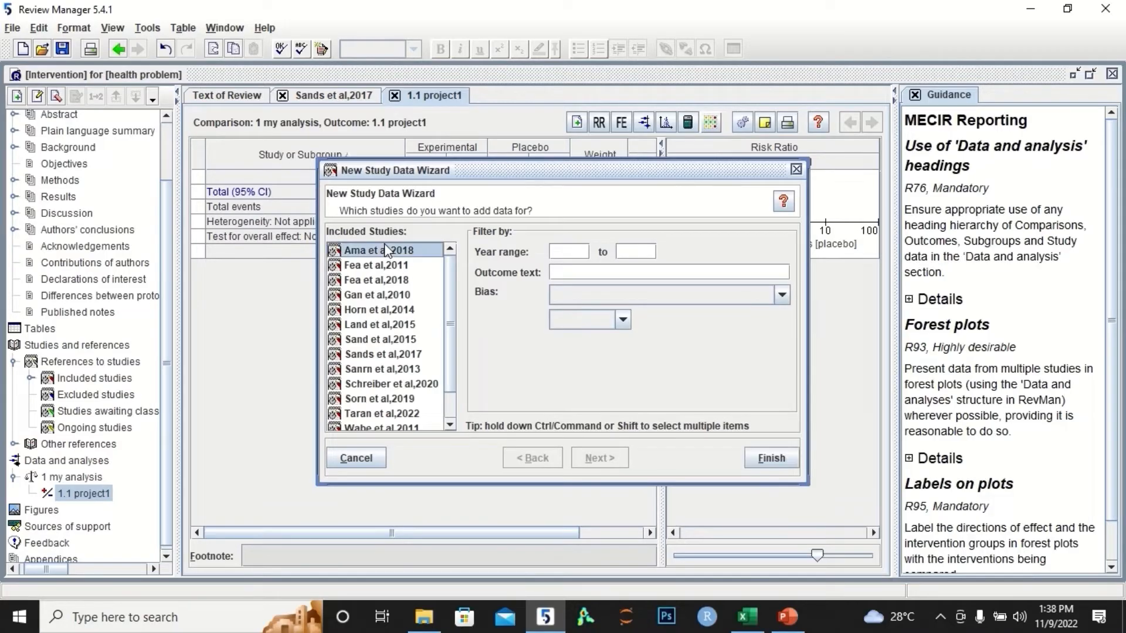
key("shift+Down")
key("shift+Down")
key("shift+Down")
key("shift+Down")
key("shift+Down")
key("shift+Down")
key("shift+Down")
key("shift+Down")
key("shift+Down")
key("shift+Down")
key("shift+Down")
key("shift+Down")
key("shift+Down")
key("shift+Down")
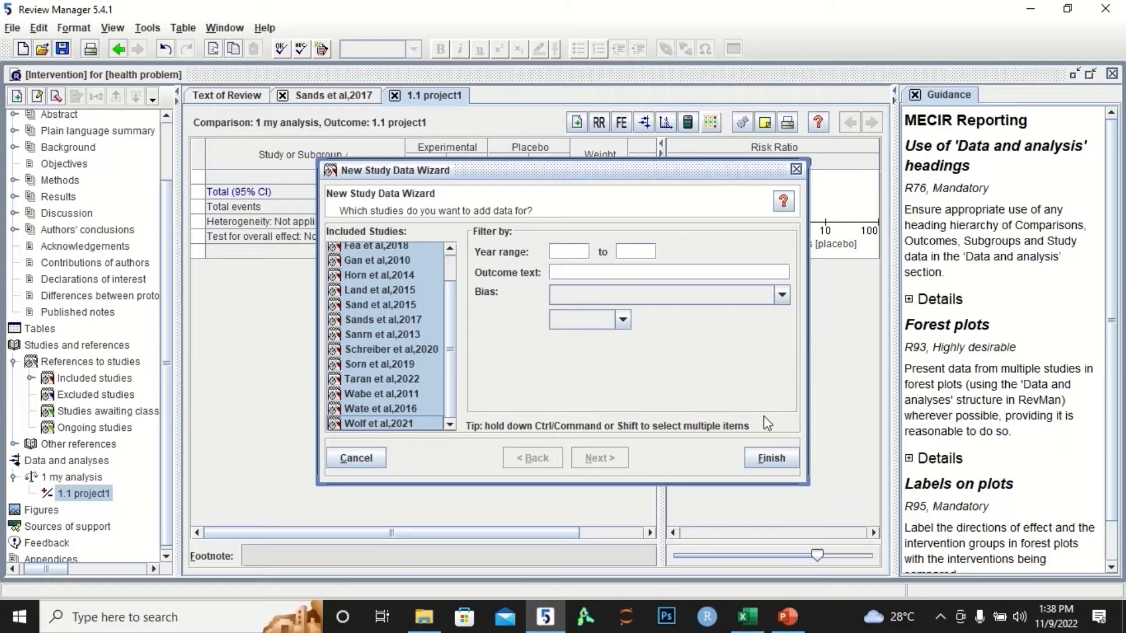
left_click(780, 463)
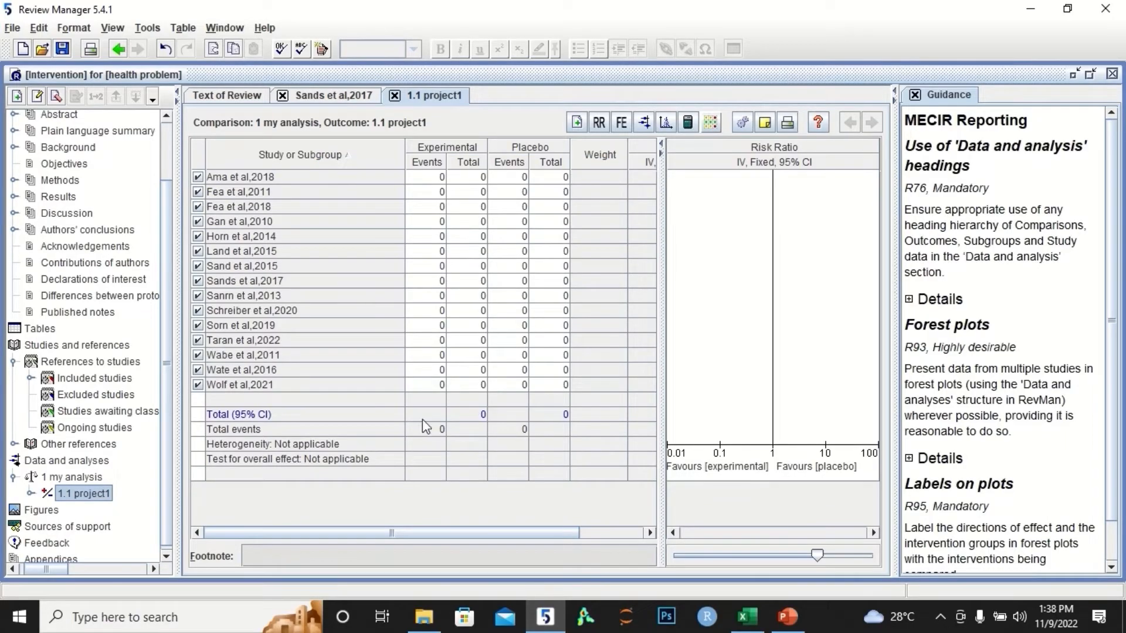
- Look up the group names in the Excel sheet's column headings and return to the outcome table in Review Manager
left_click_drag(440, 534, 414, 532)
left_click(745, 617)
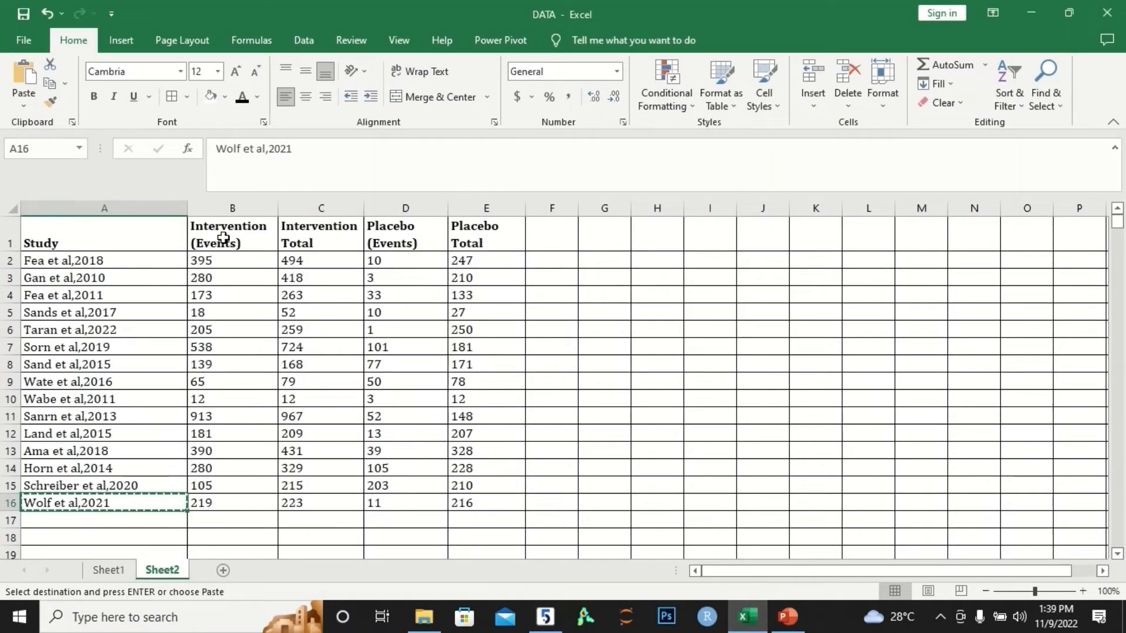
left_click(545, 624)
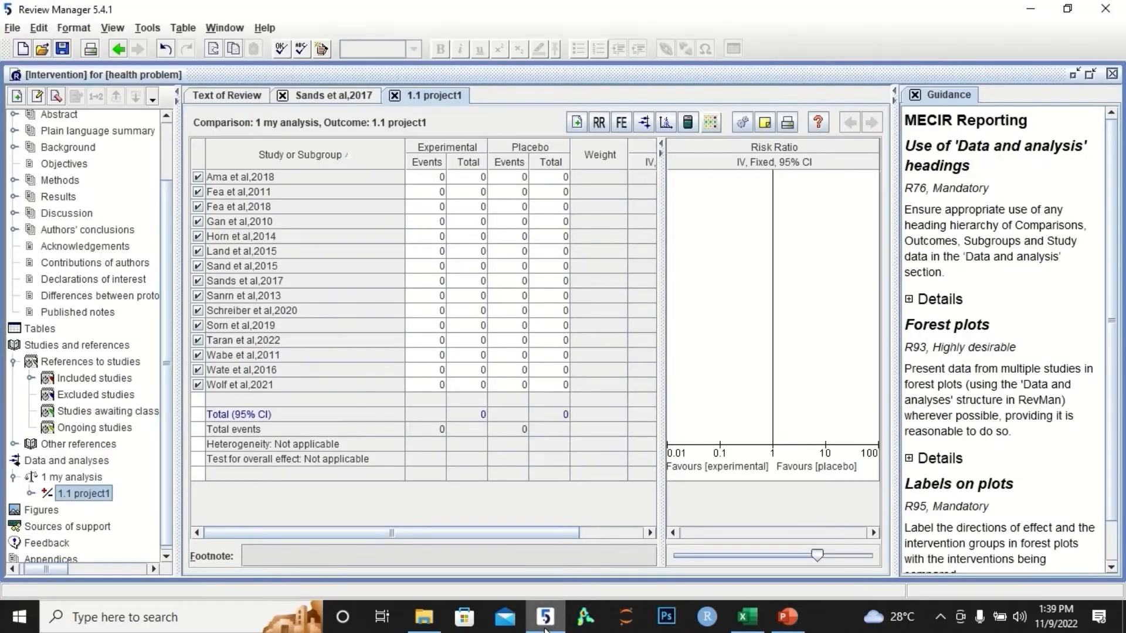
- Change the left graph label in the project1 outcome's properties to Favours [intervention] and apply it
left_click(743, 123)
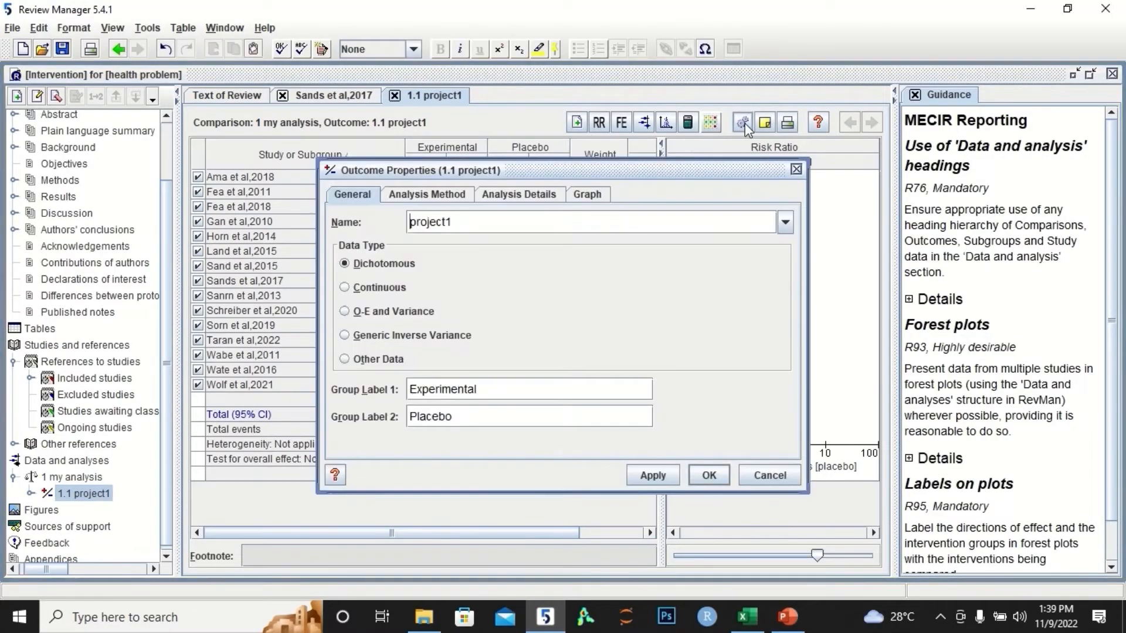
left_click(432, 196)
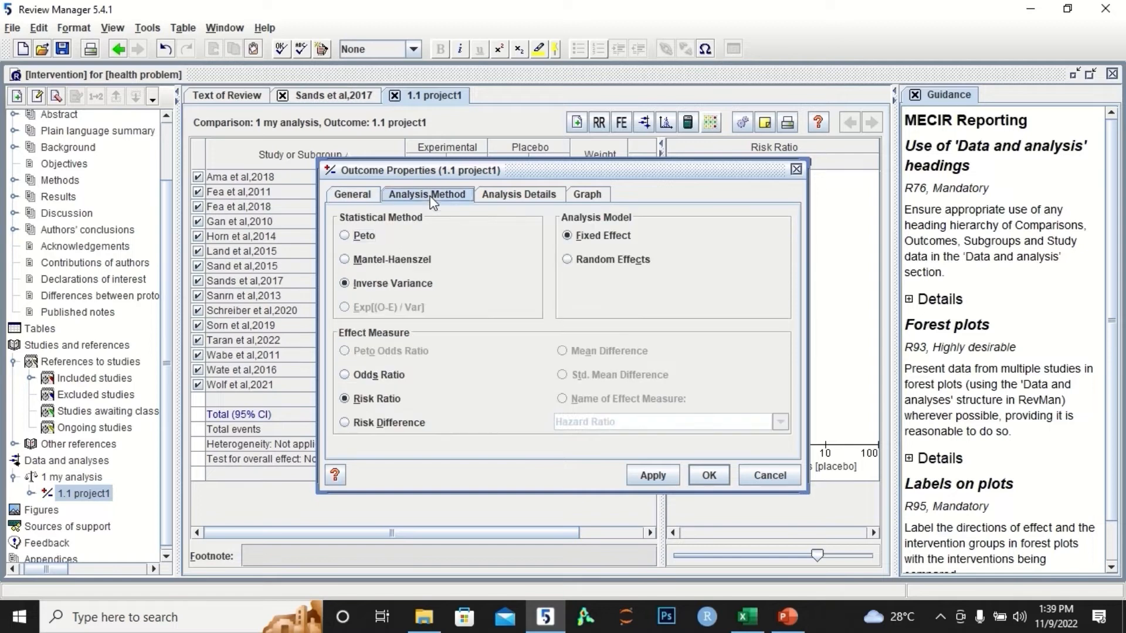
left_click(524, 196)
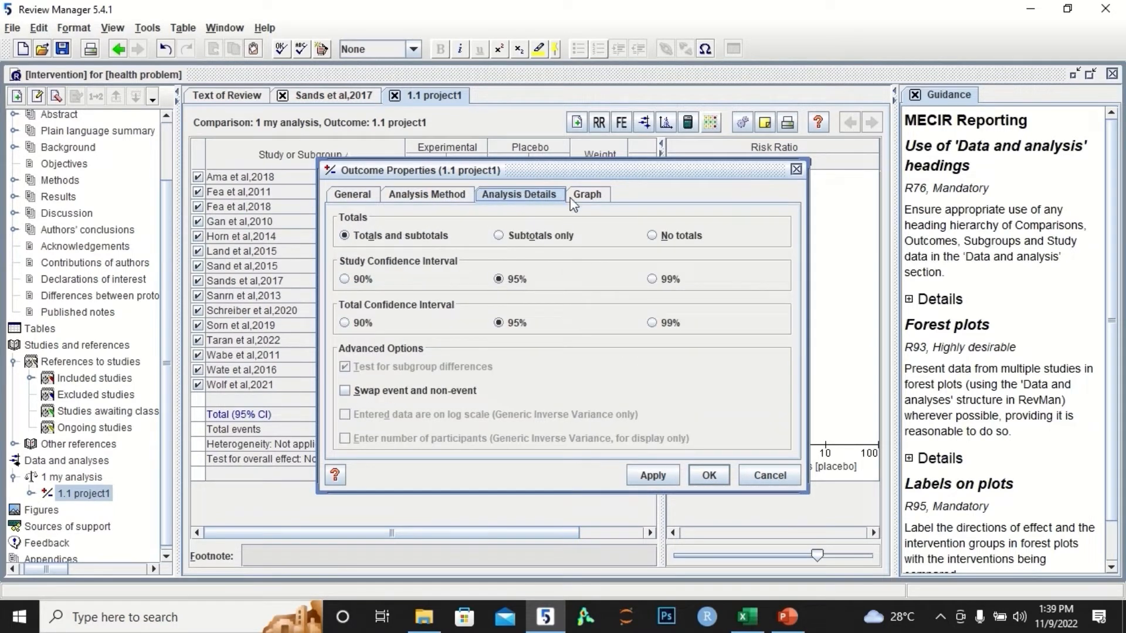
left_click(586, 196)
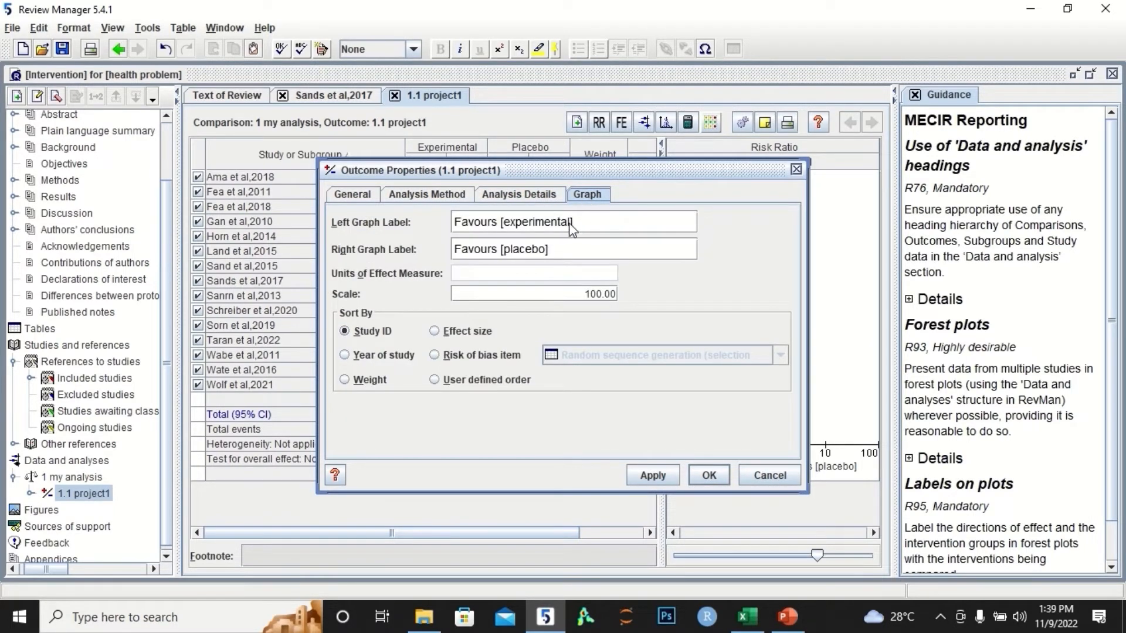
key("BackSpace")
key("BackSpace")
key("BackSpace")
key("BackSpace")
key("BackSpace")
key("BackSpace")
key("BackSpace")
key("BackSpace")
key("BackSpace")
key("BackSpace")
key("BackSpace")
type("interve")
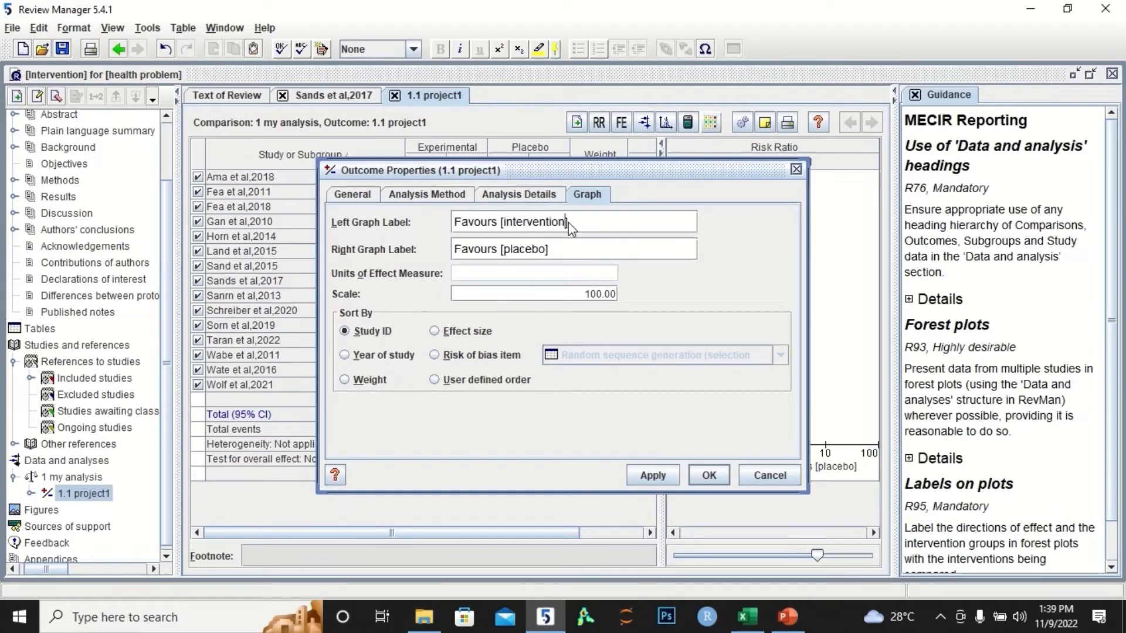
left_click(660, 481)
left_click(701, 477)
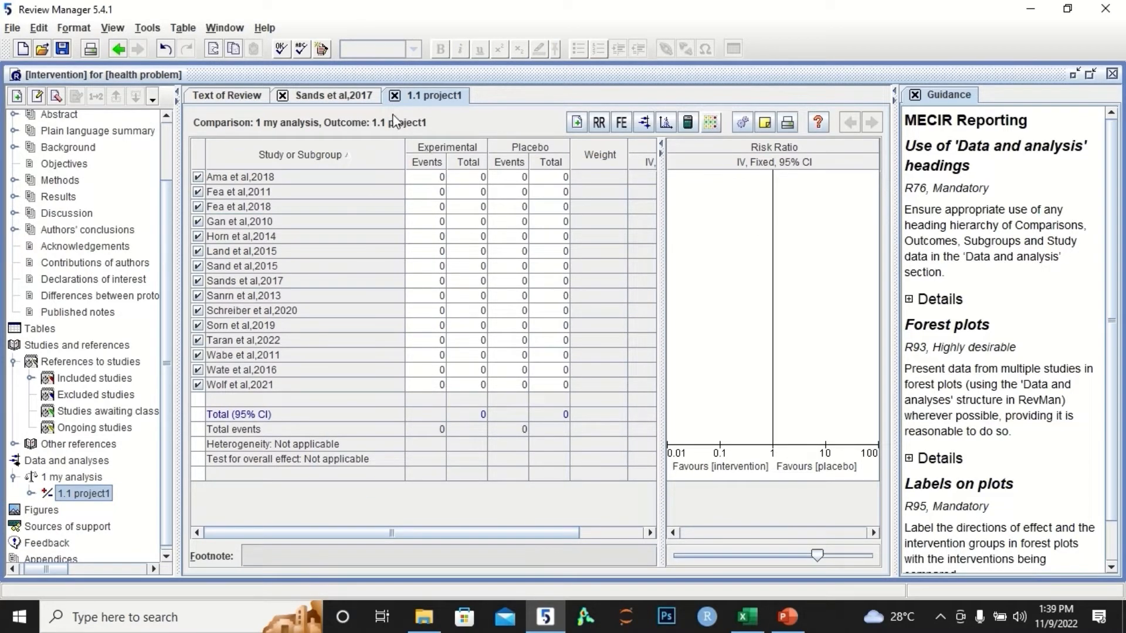
- Close the open 2017 study page and expand the project1 outcome in the outline to list its studies
left_click(282, 95)
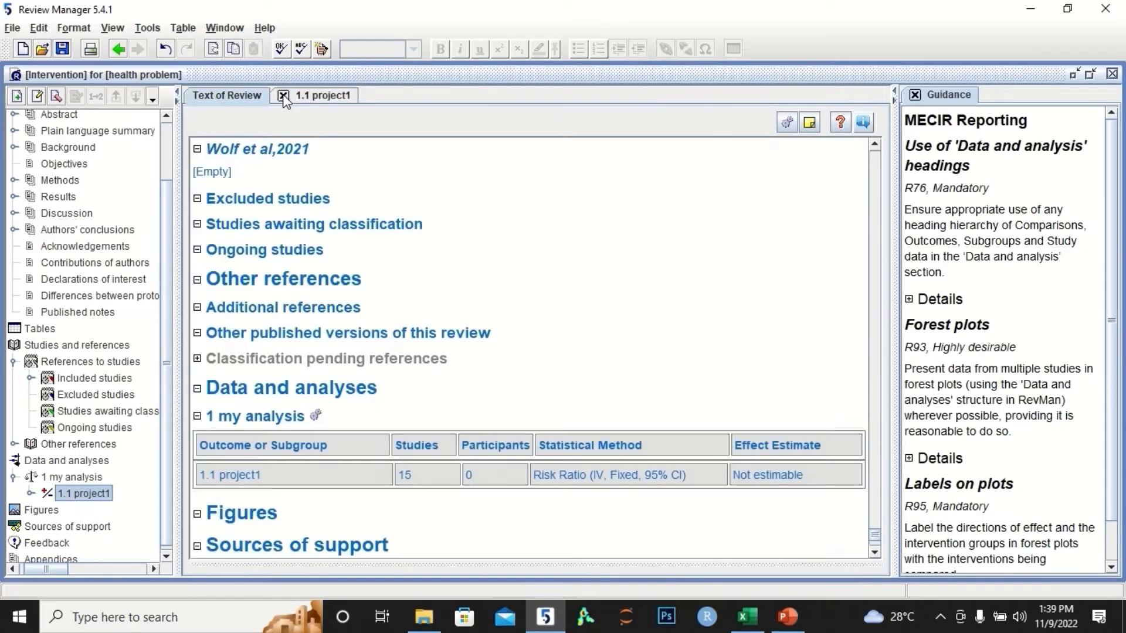
double_click(93, 493)
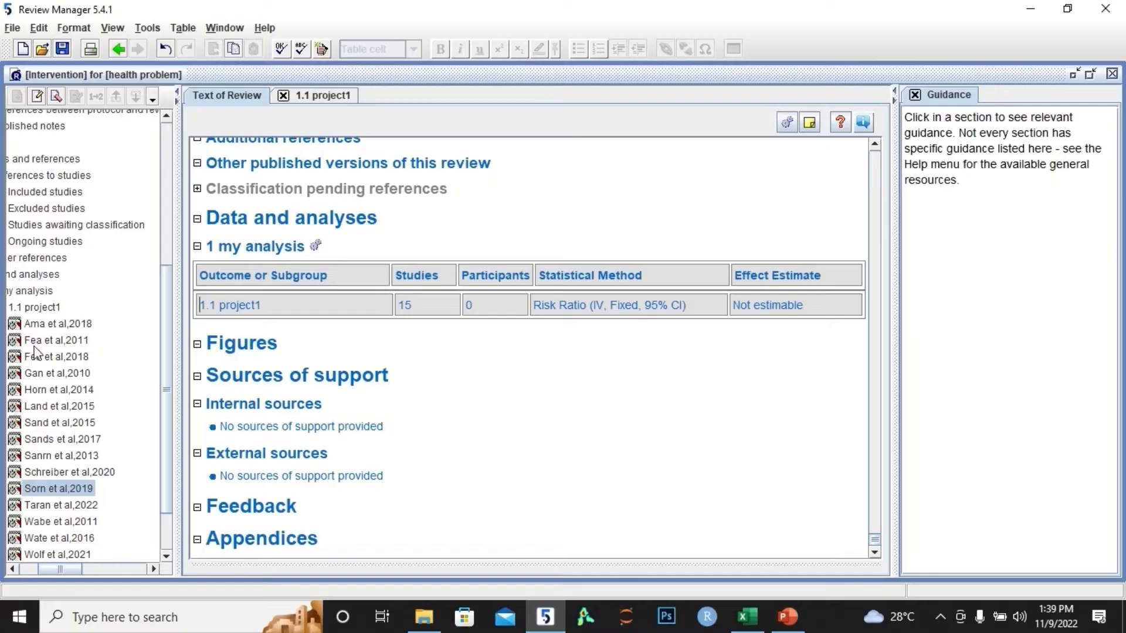
- Open the project1 outcome's data table, then switch to the Excel data sheet
left_click(46, 311)
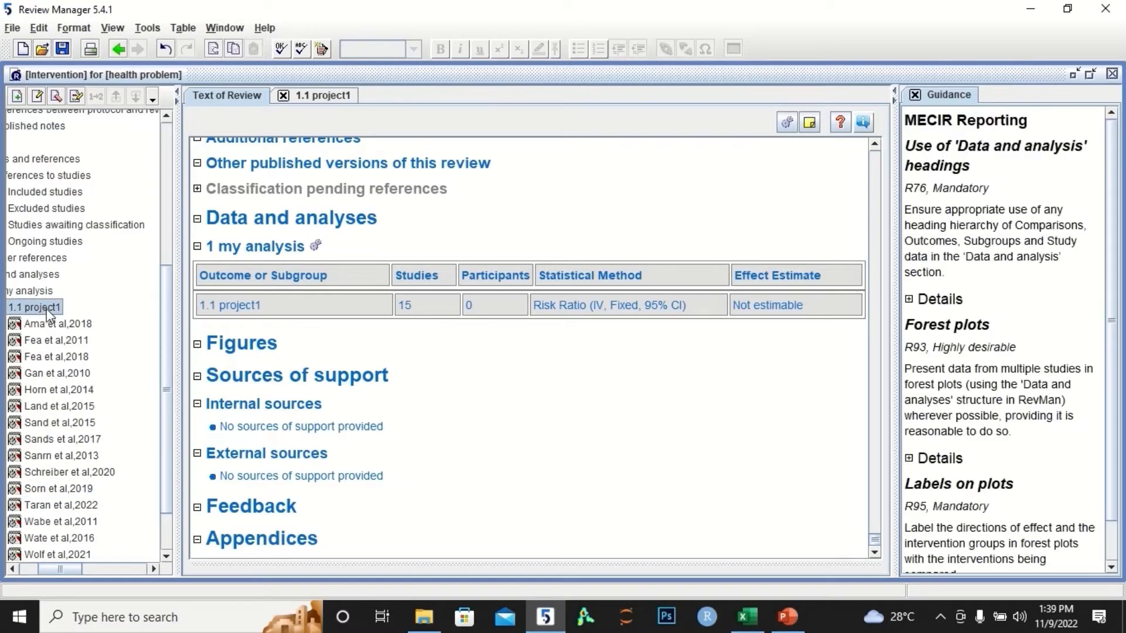
double_click(47, 311)
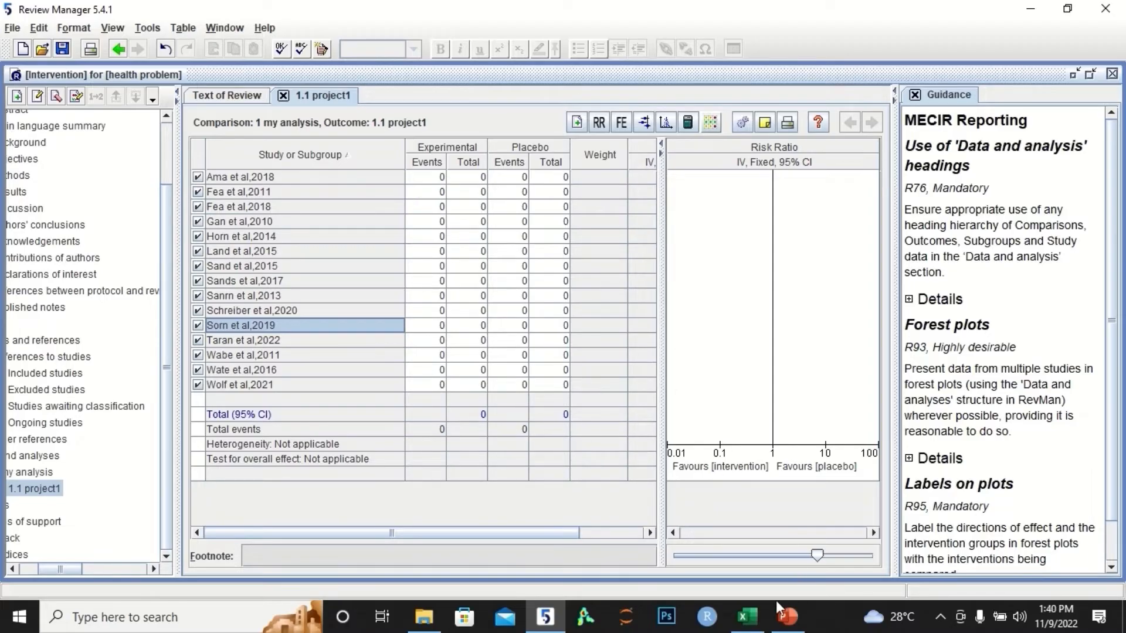
left_click(763, 621)
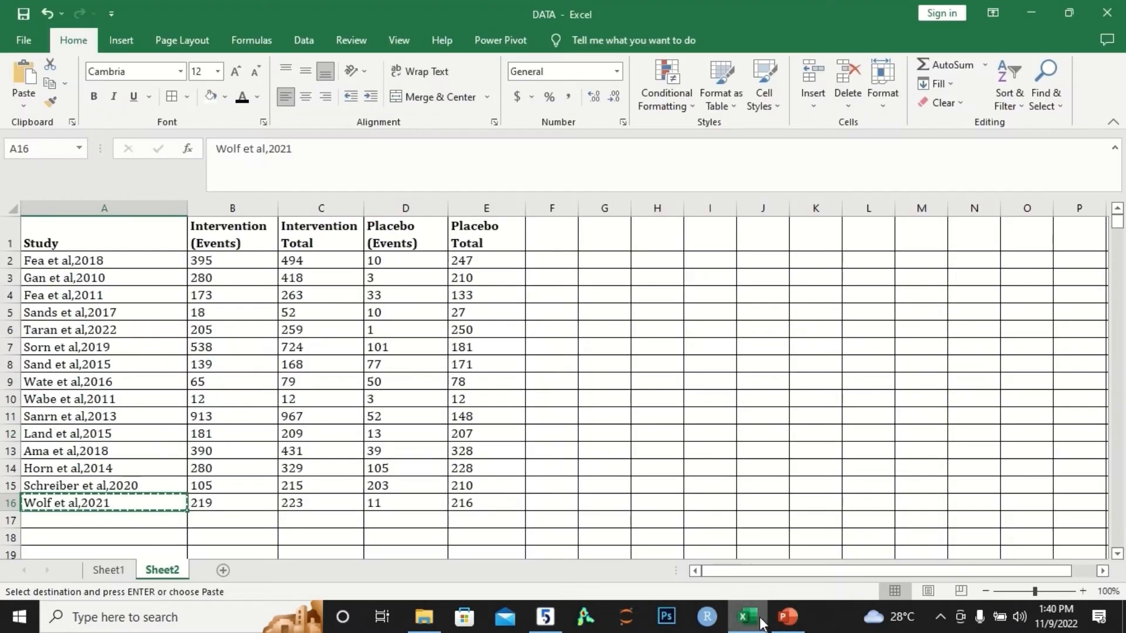
- Sort the Excel data alphabetically by study name in A2:A16, expanding the selection so each study keeps its data
left_click(130, 261)
key("shift+Down")
key("shift+Down")
key("shift+Down")
key("shift+Down")
key("shift+Down")
key("shift+Down")
key("shift+Down")
key("shift+Down")
key("shift+Down")
key("shift+Down")
key("shift+Down")
key("shift+Down")
key("shift+Down")
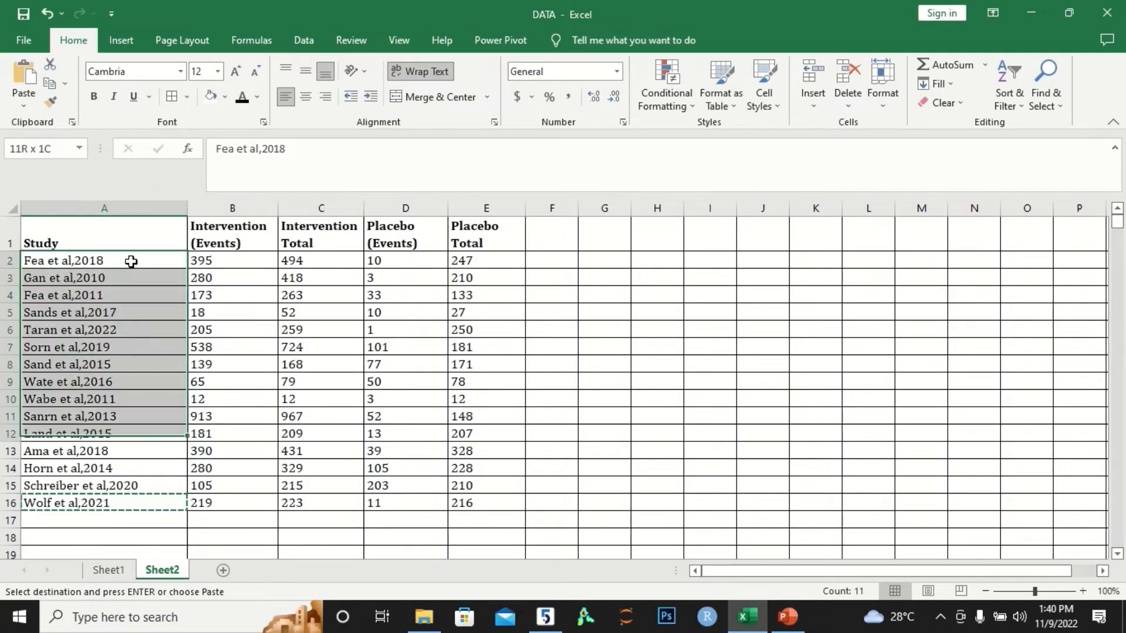
key("shift+Down")
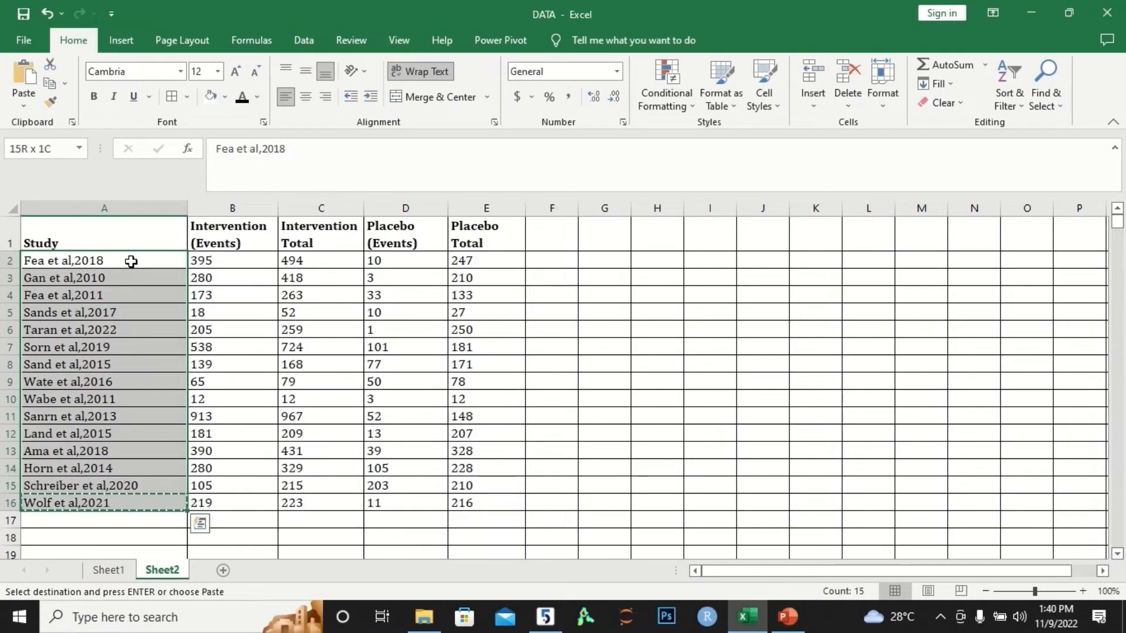
left_click(1019, 105)
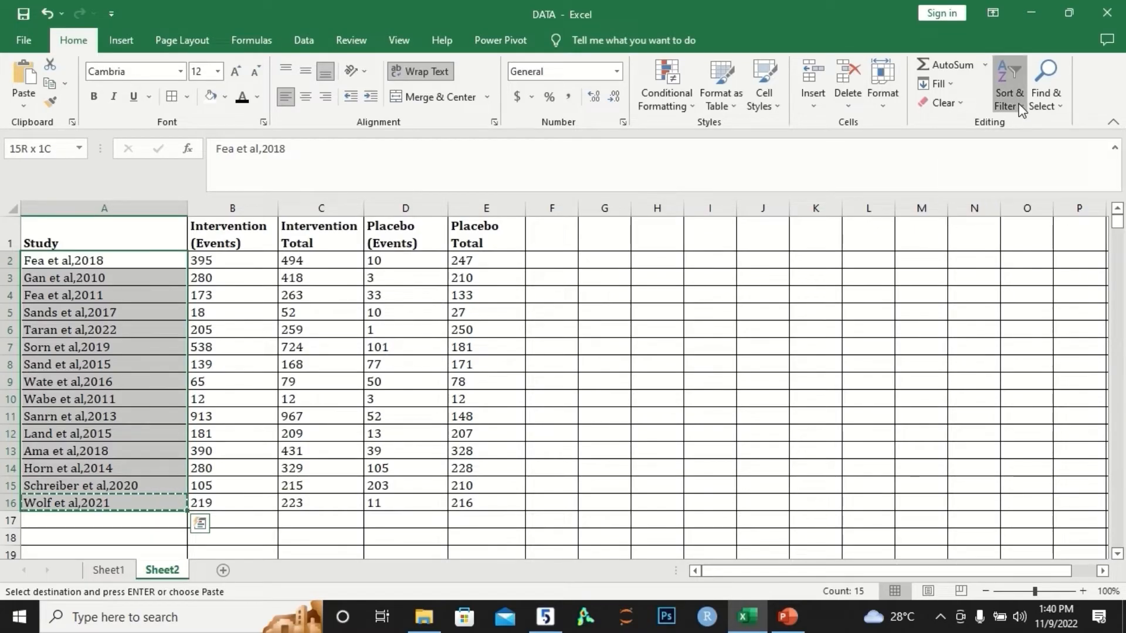
left_click(1025, 124)
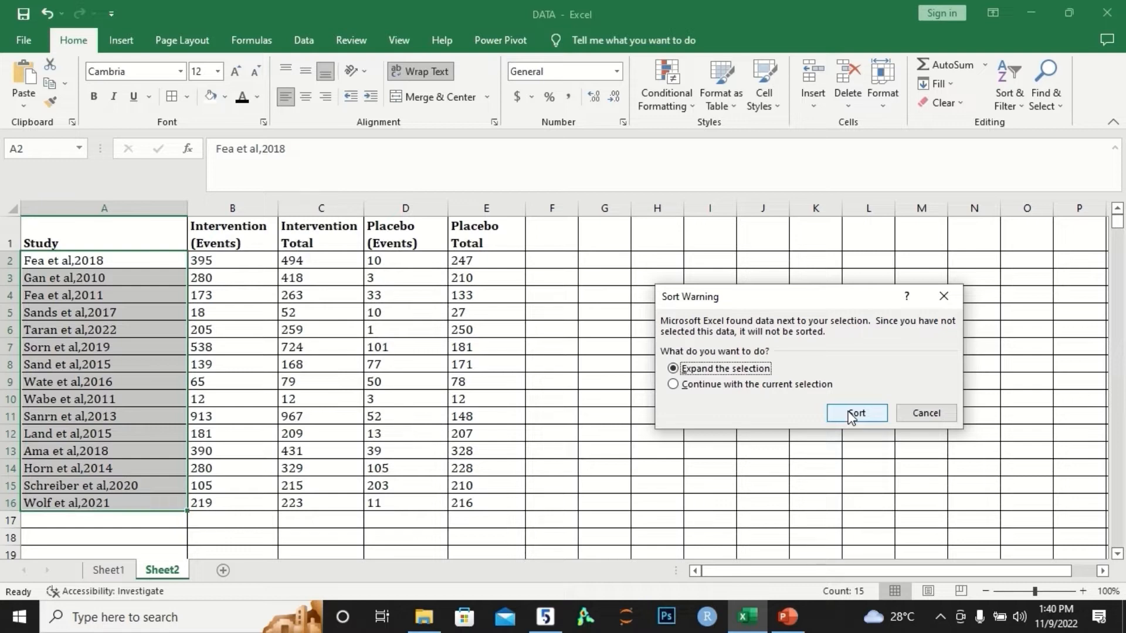
left_click(853, 414)
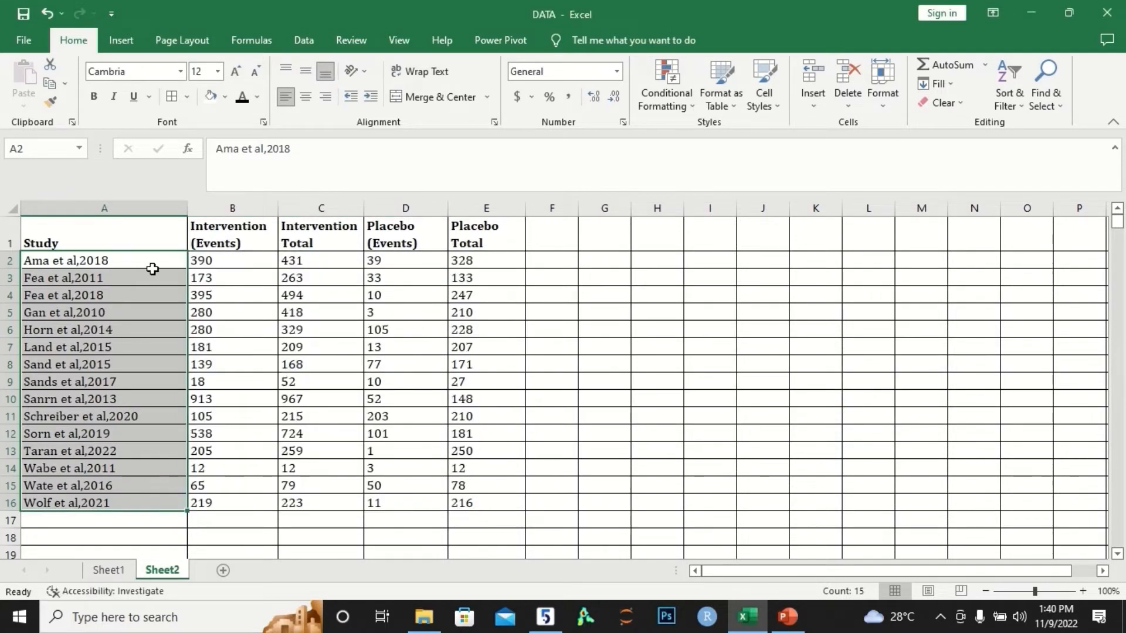
- Compare the study order and column layout of the Excel sheet with the project1 table in Review Manager
left_click(146, 262)
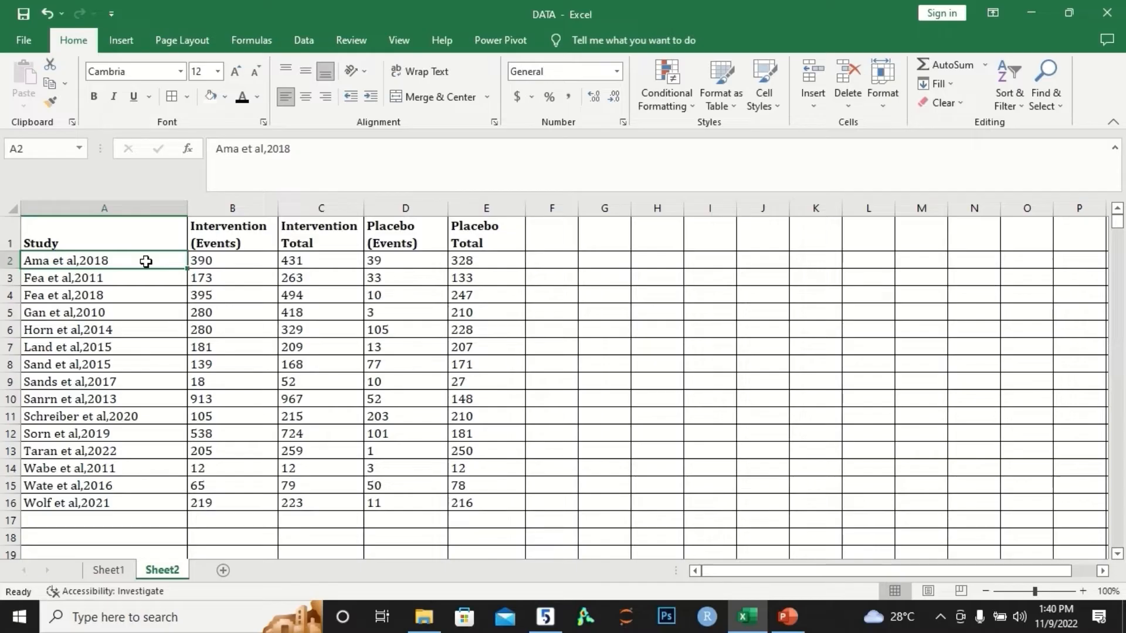
left_click(553, 617)
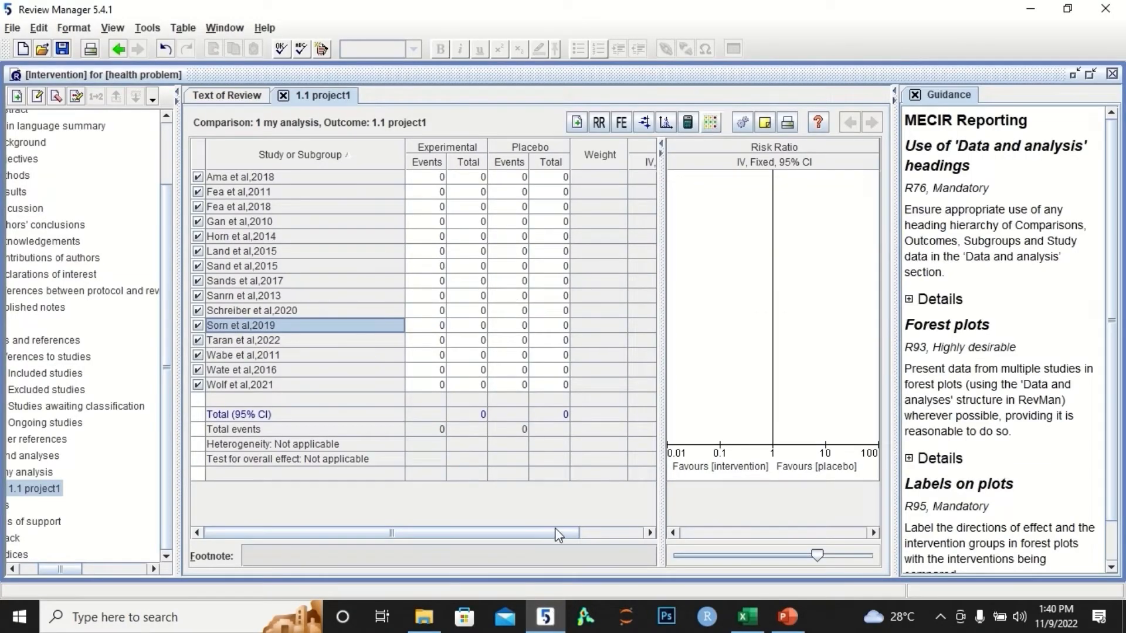
left_click(740, 619)
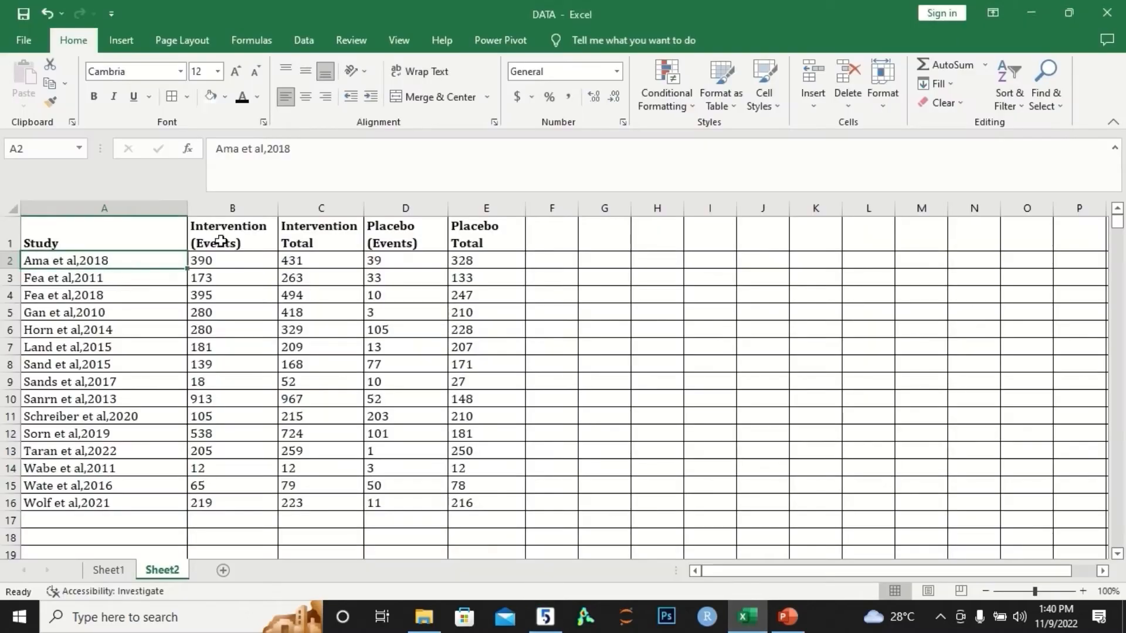
left_click(545, 617)
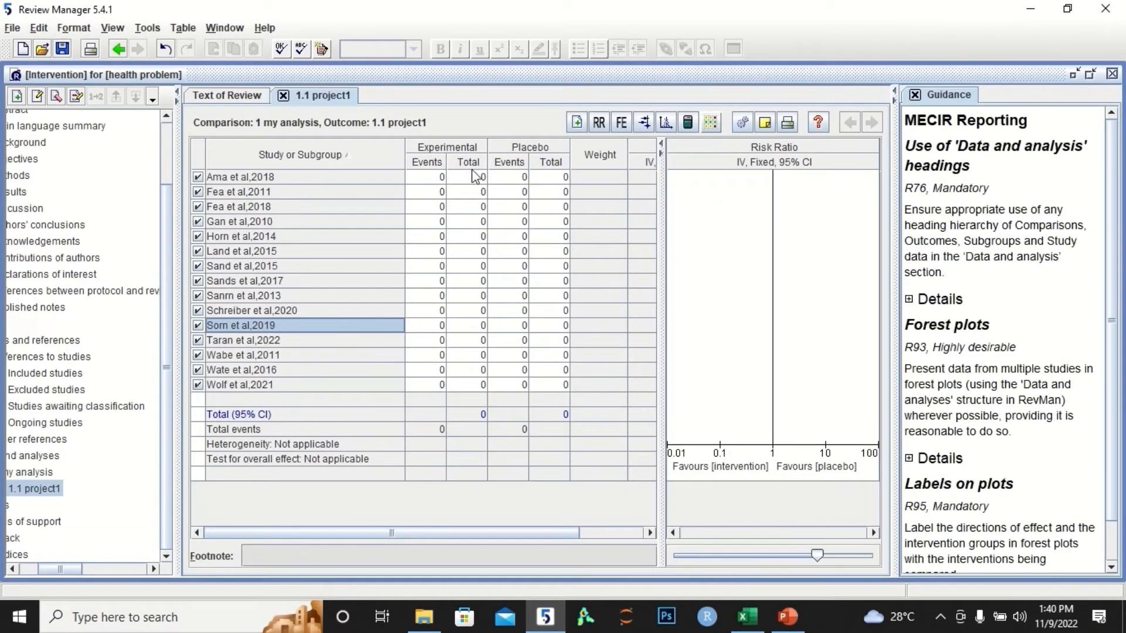
- Copy the intervention and placebo events and totals of all studies, cells B2:E16, from the Excel sheet
left_click(746, 617)
left_click(234, 262)
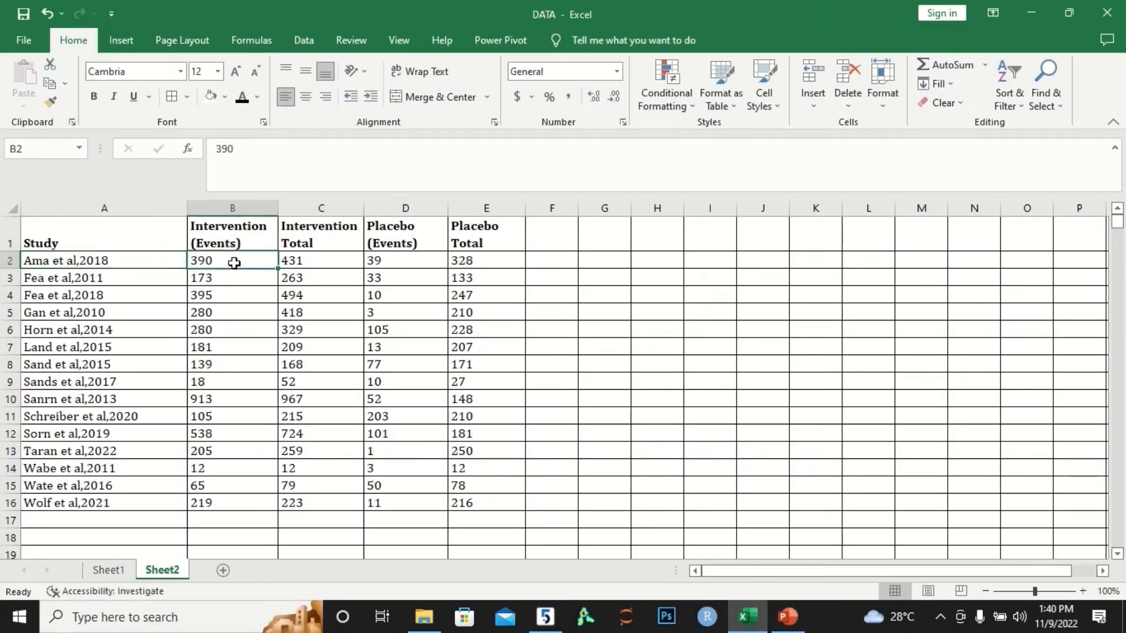
key("shift+Right")
key("shift+Right")
key("shift+Right")
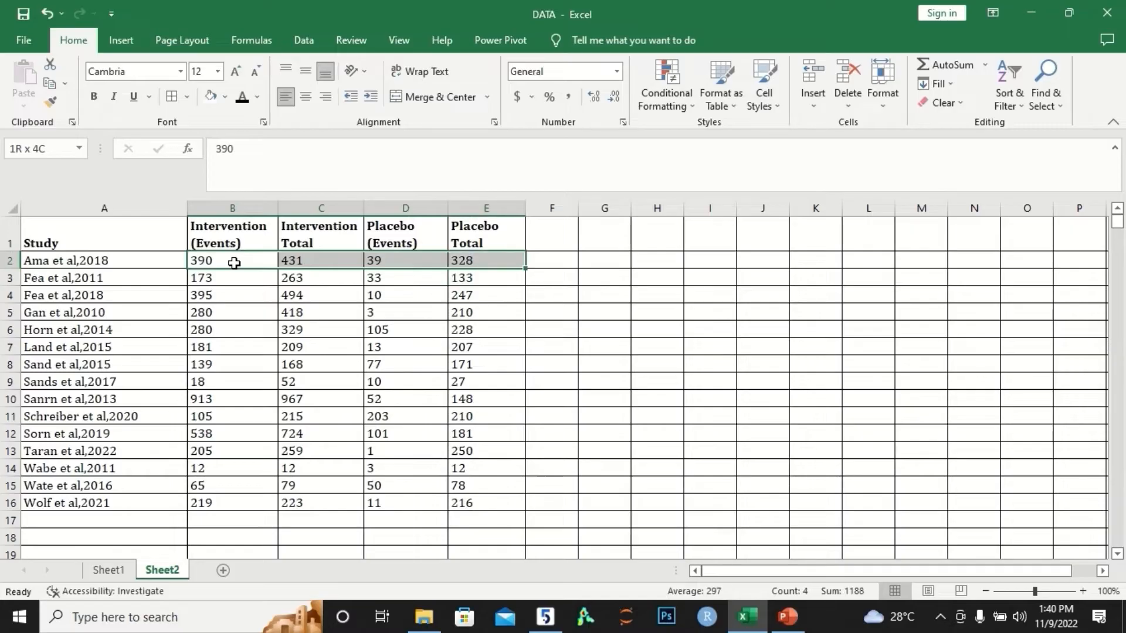
key("shift+Down")
key("shift+Down")
key("shift+Down")
key("shift+Down")
key("shift+Down")
key("shift+Down")
key("shift+Down")
key("shift+Down")
key("shift+Down")
key("shift+Down")
key("shift+Down")
key("shift+Down")
key("shift+Down")
key("shift+Down")
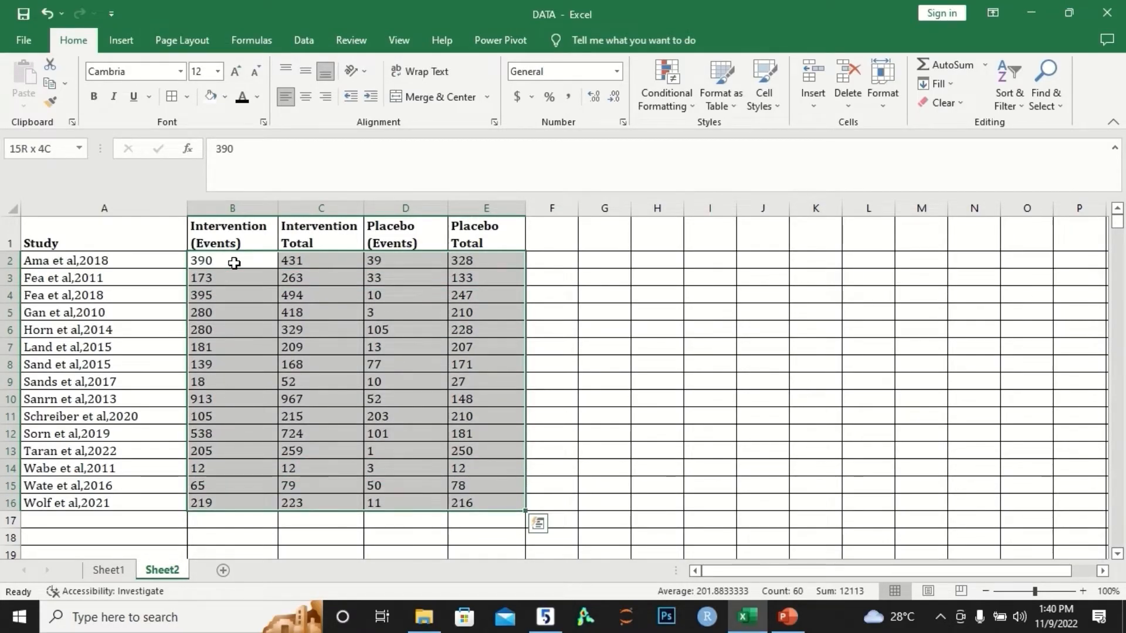
key("ctrl+c")
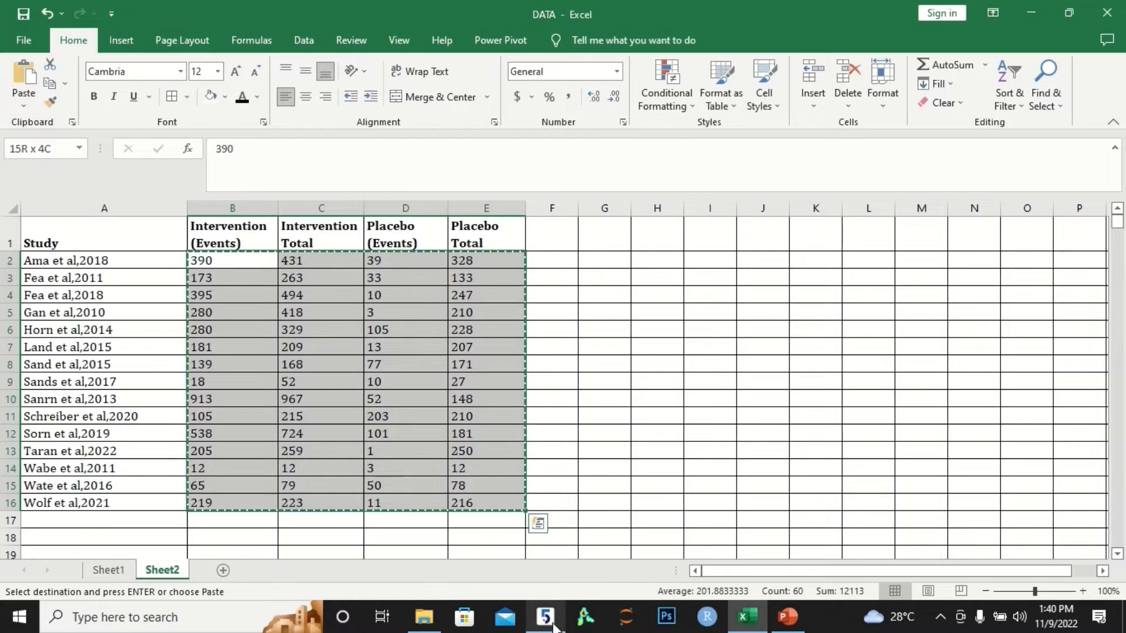
- Paste the copied data into Review Manager's project1 table from the first study's experimental events cell and widen the forest plot axis to 0.005–200
left_click(546, 616)
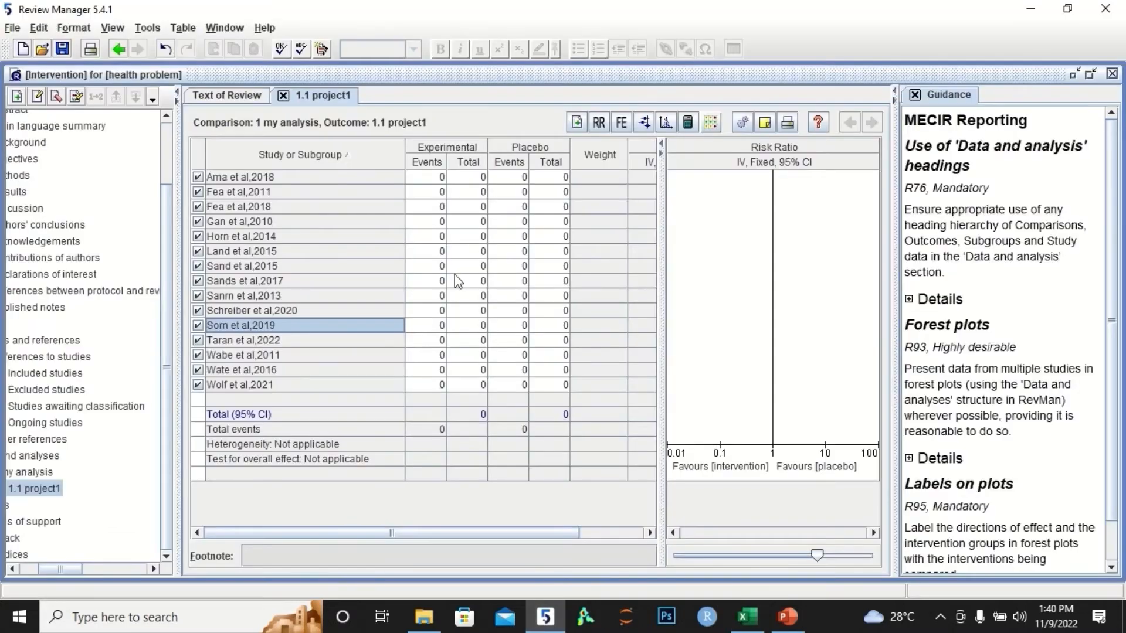
left_click(430, 178)
key("ctrl+v")
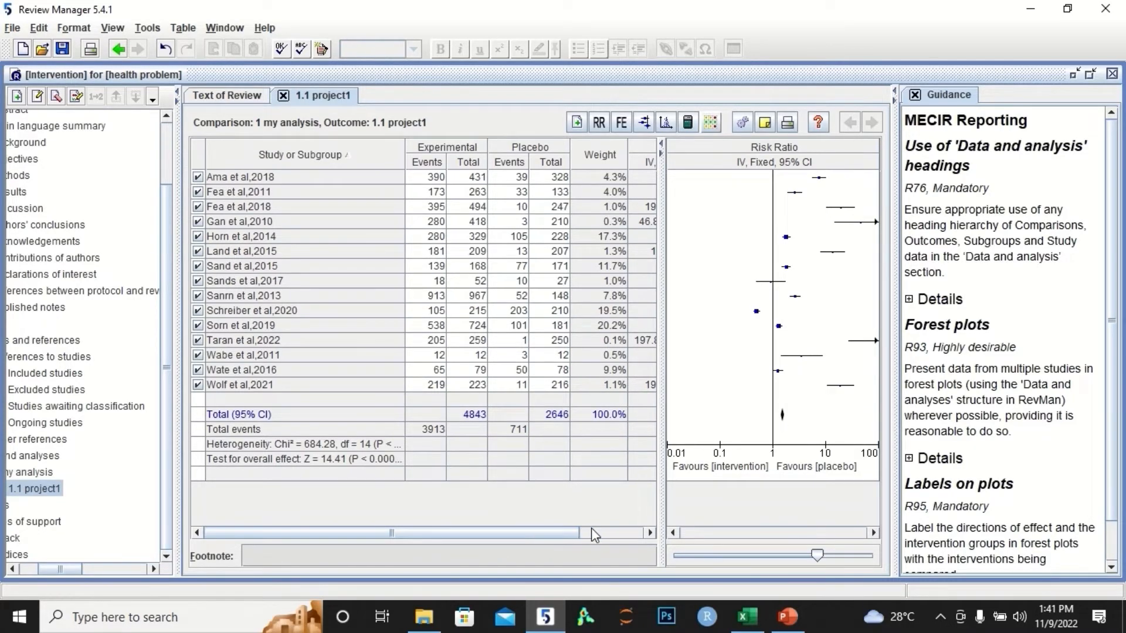
left_click_drag(561, 532, 628, 537)
left_click_drag(817, 555, 841, 555)
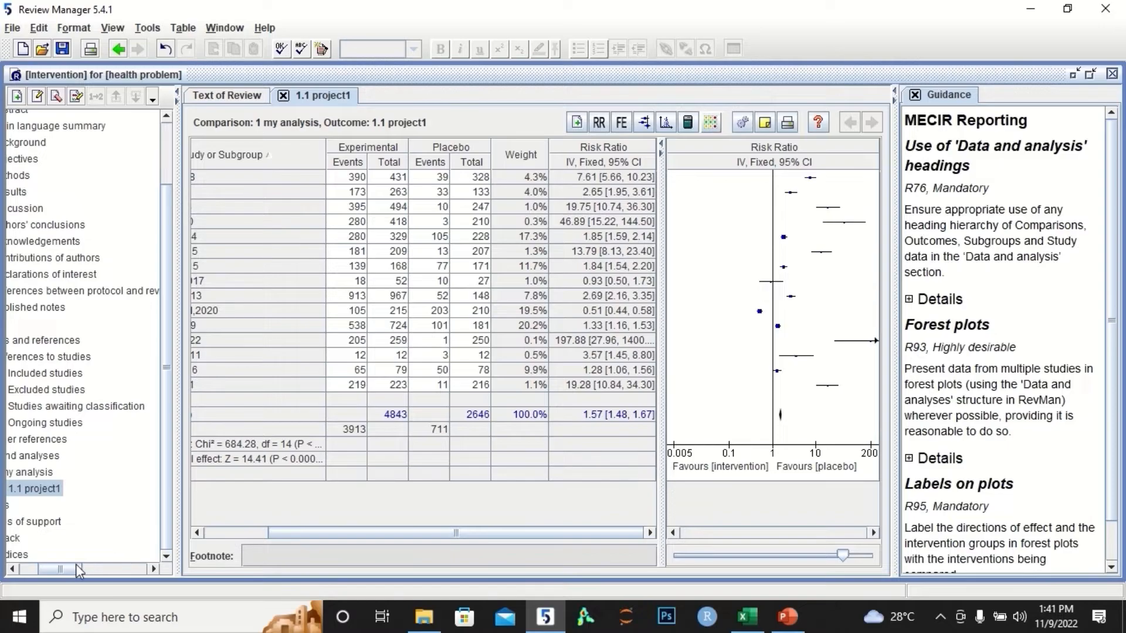
- Collapse Data and analyses in the outline and add a forest plot figure for the project1 outcome, keeping the suggested caption
left_click_drag(75, 564, 58, 564)
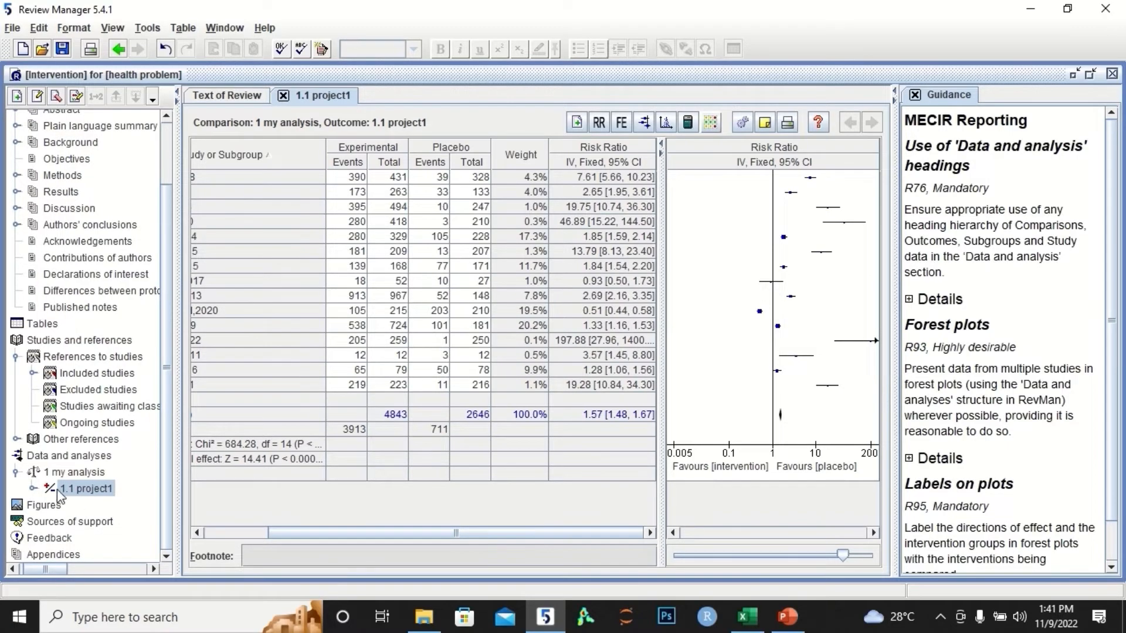
double_click(53, 456)
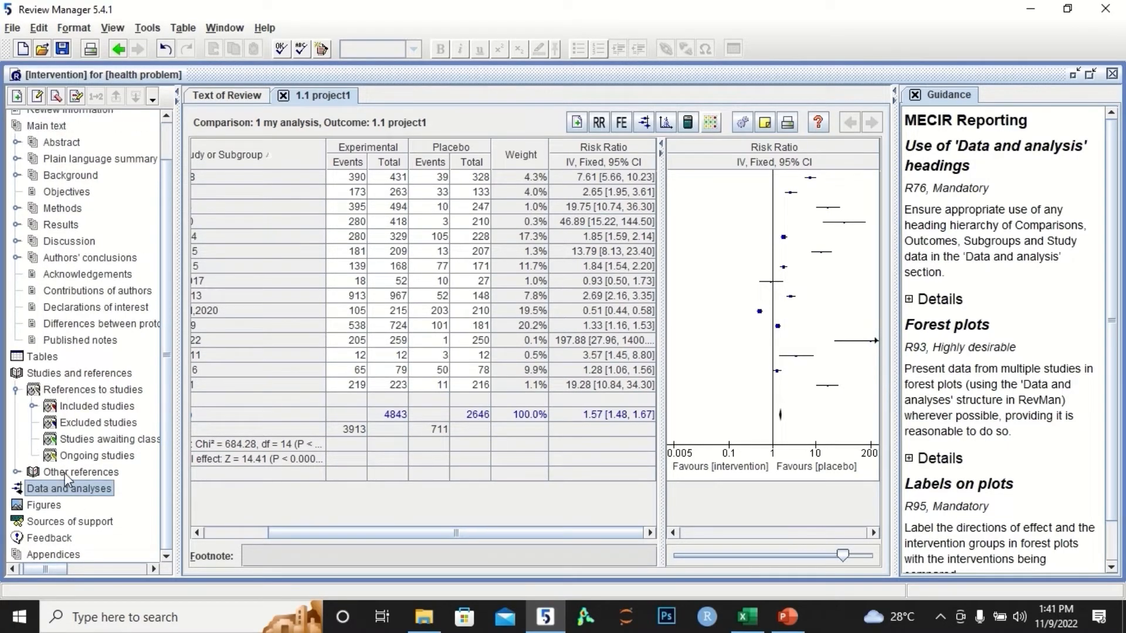
left_click(47, 506)
right_click(46, 508)
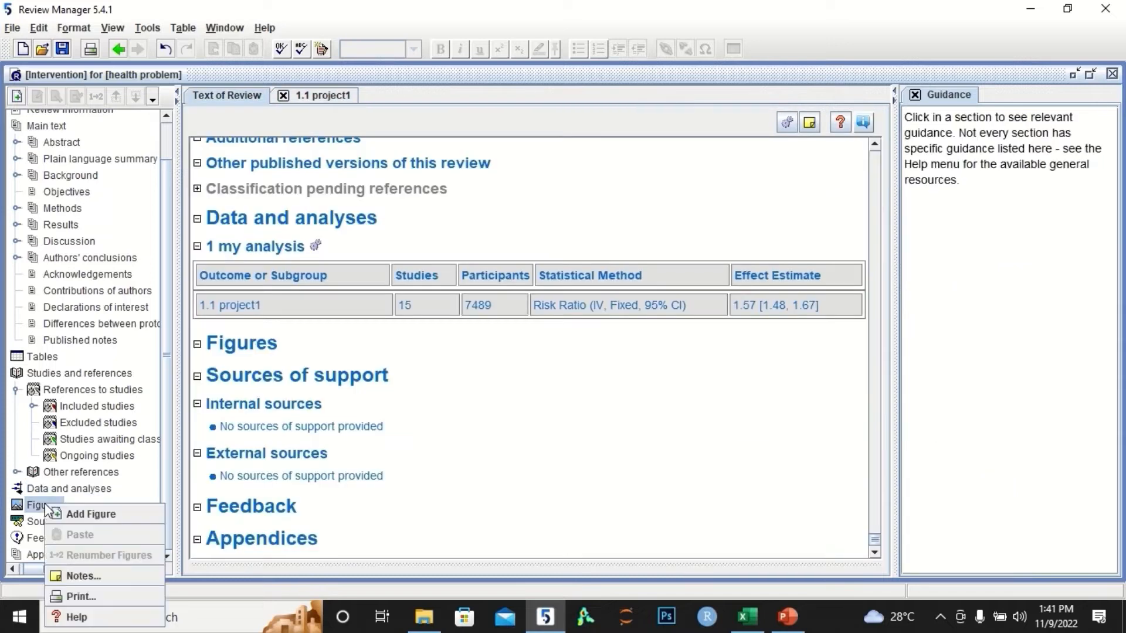
left_click(73, 515)
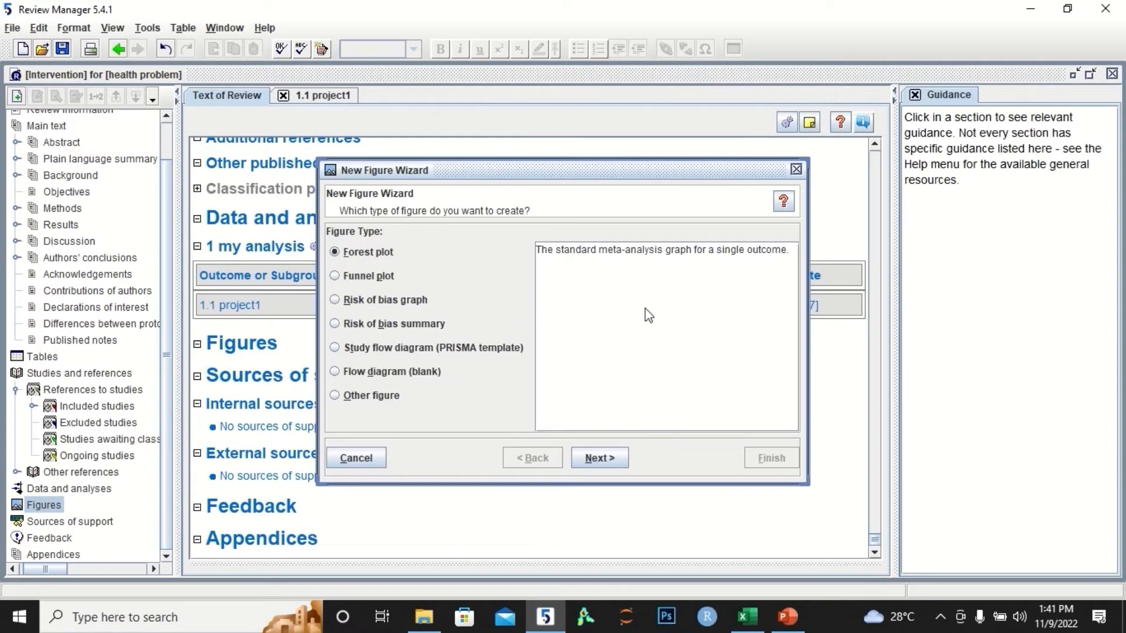
left_click(596, 456)
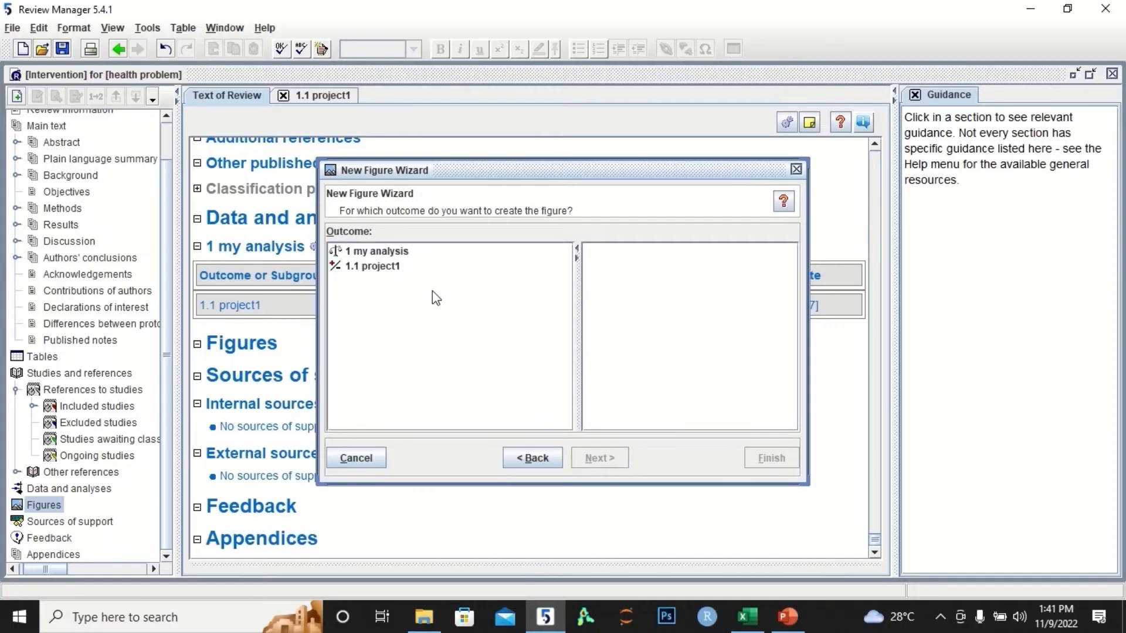
left_click(396, 269)
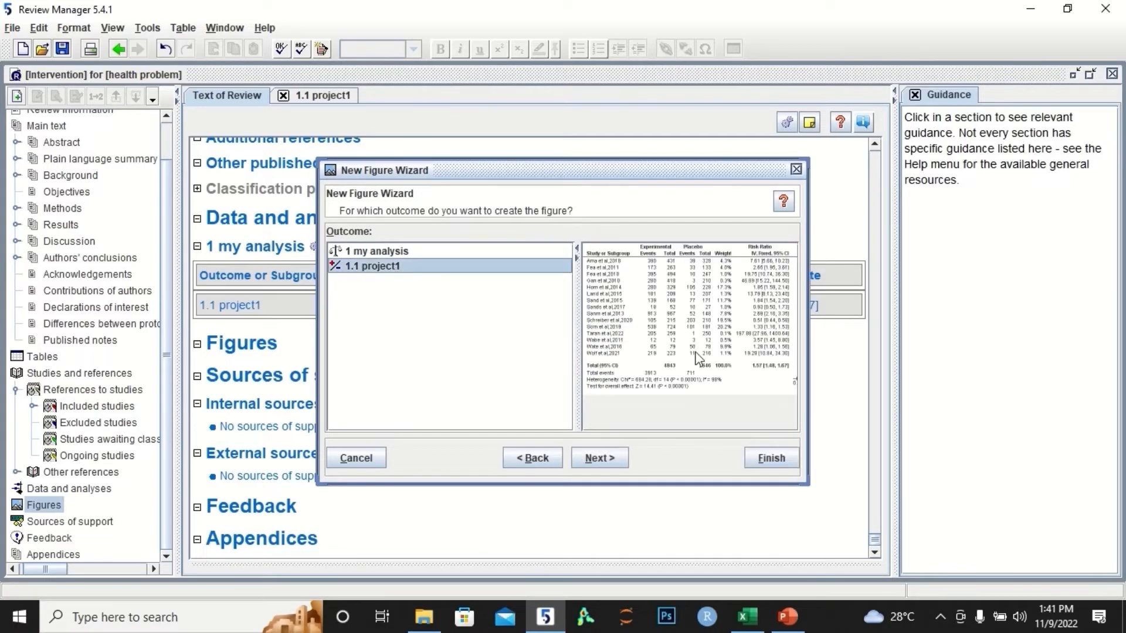
left_click(614, 460)
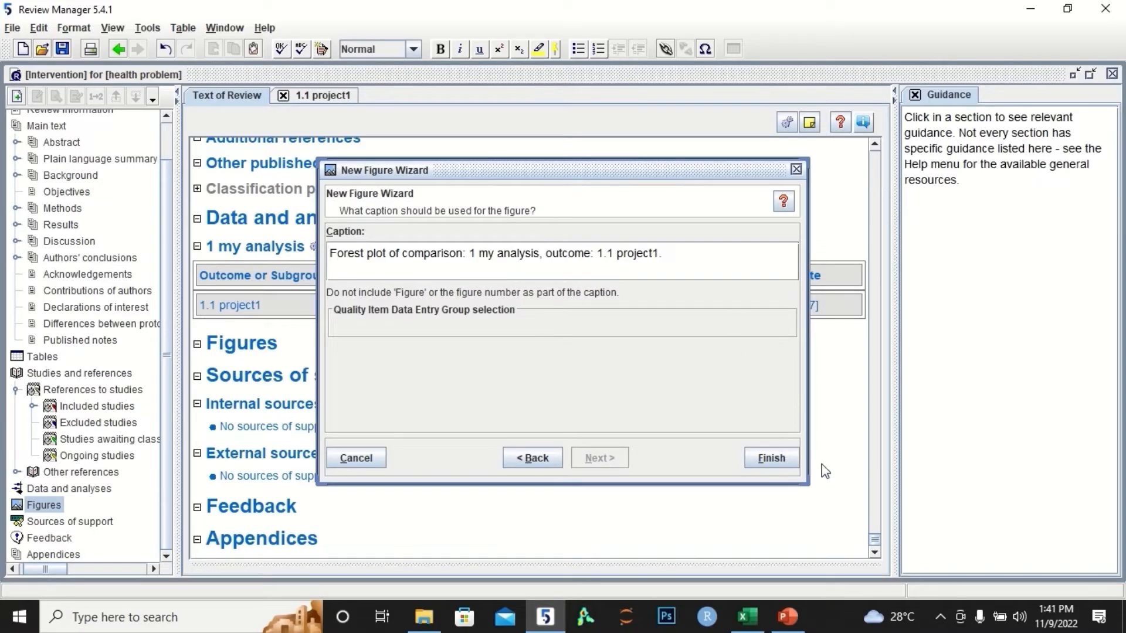
left_click(771, 458)
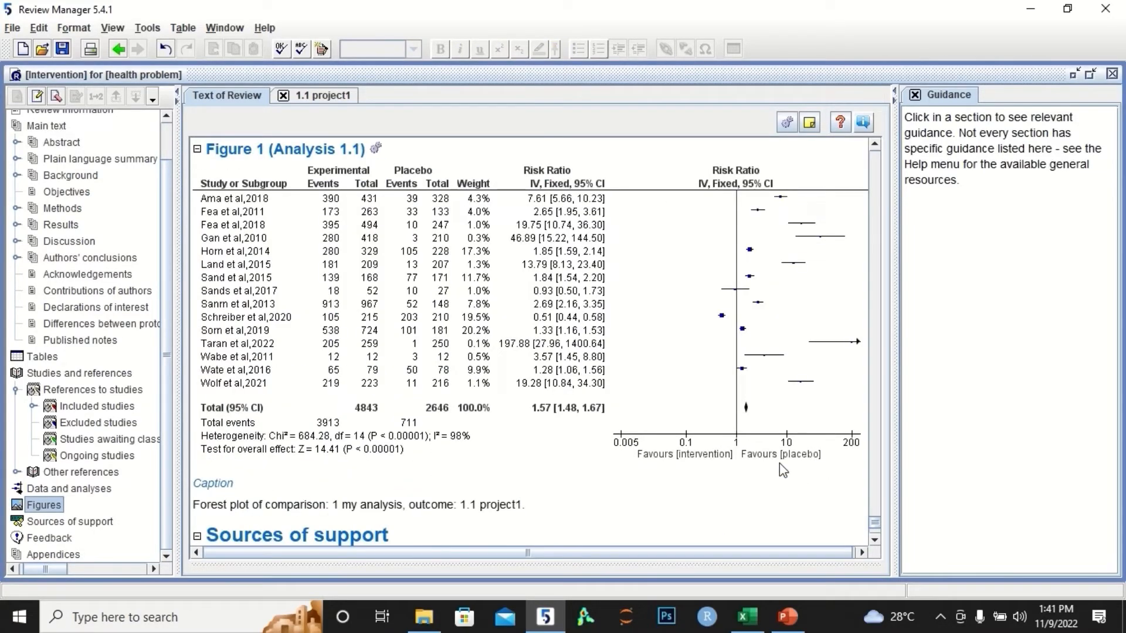
- Add a funnel plot figure for the project1 outcome with the suggested caption
right_click(54, 508)
left_click(70, 511)
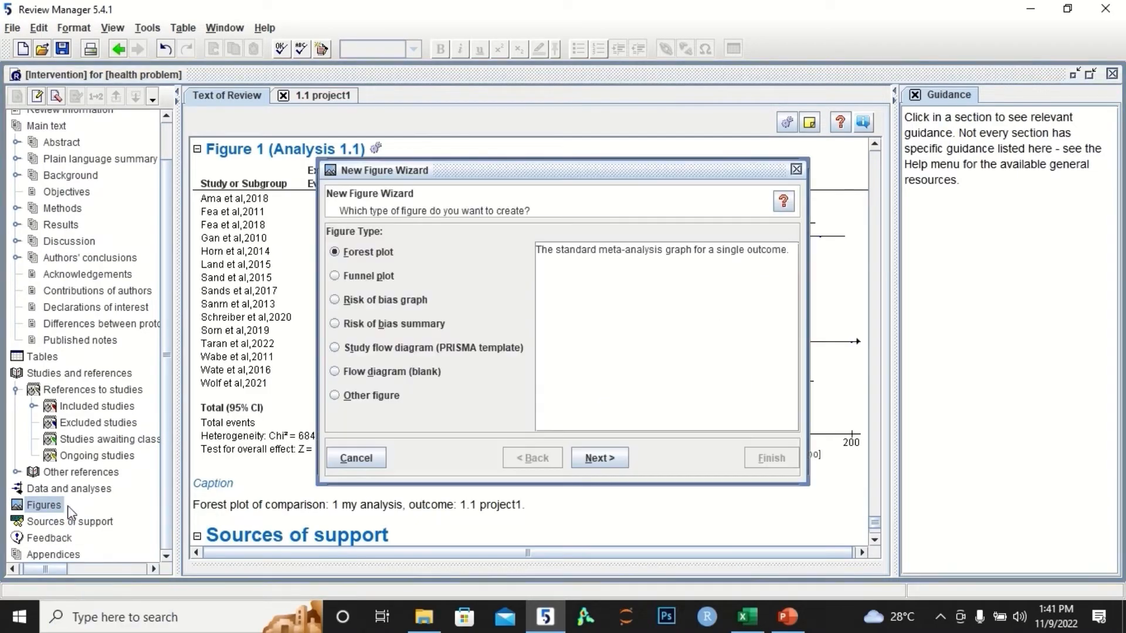
left_click(378, 276)
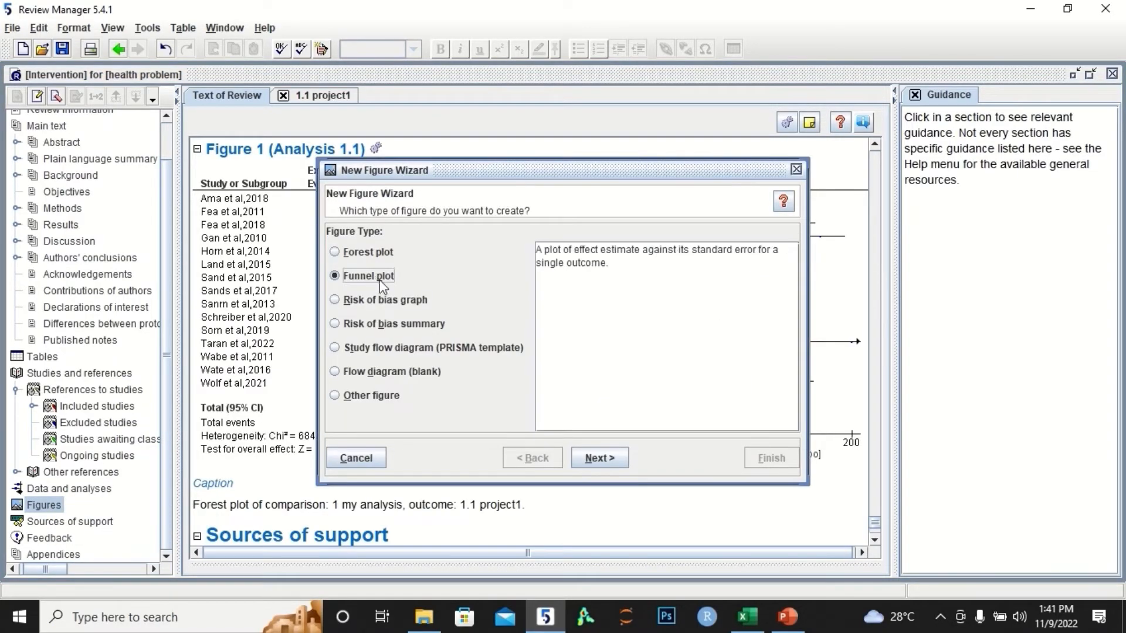
left_click(599, 460)
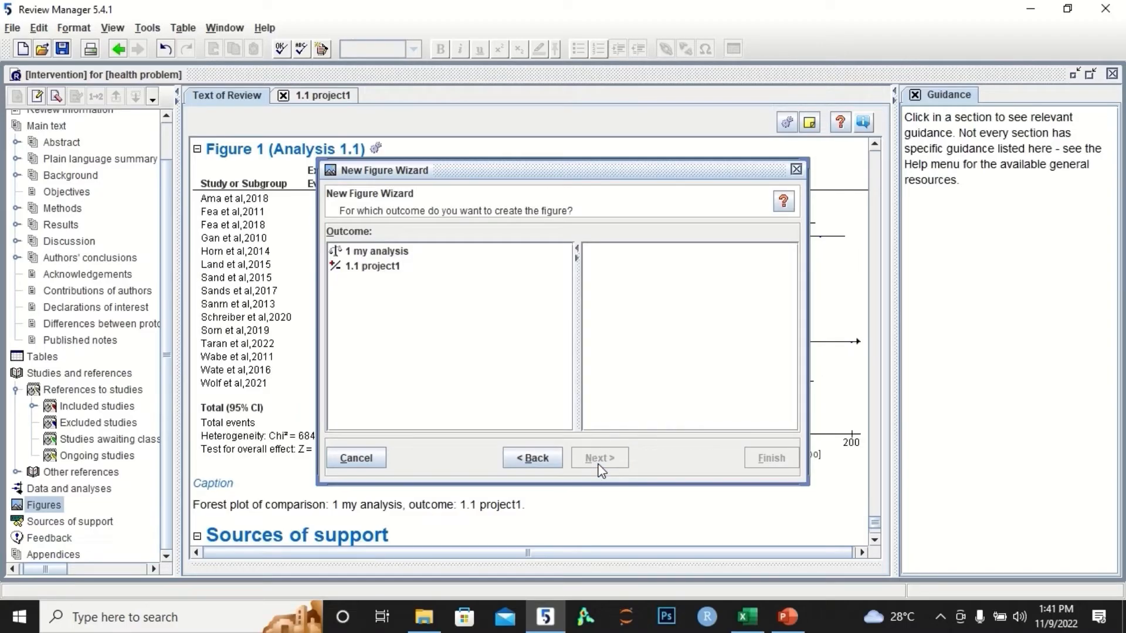
left_click(375, 267)
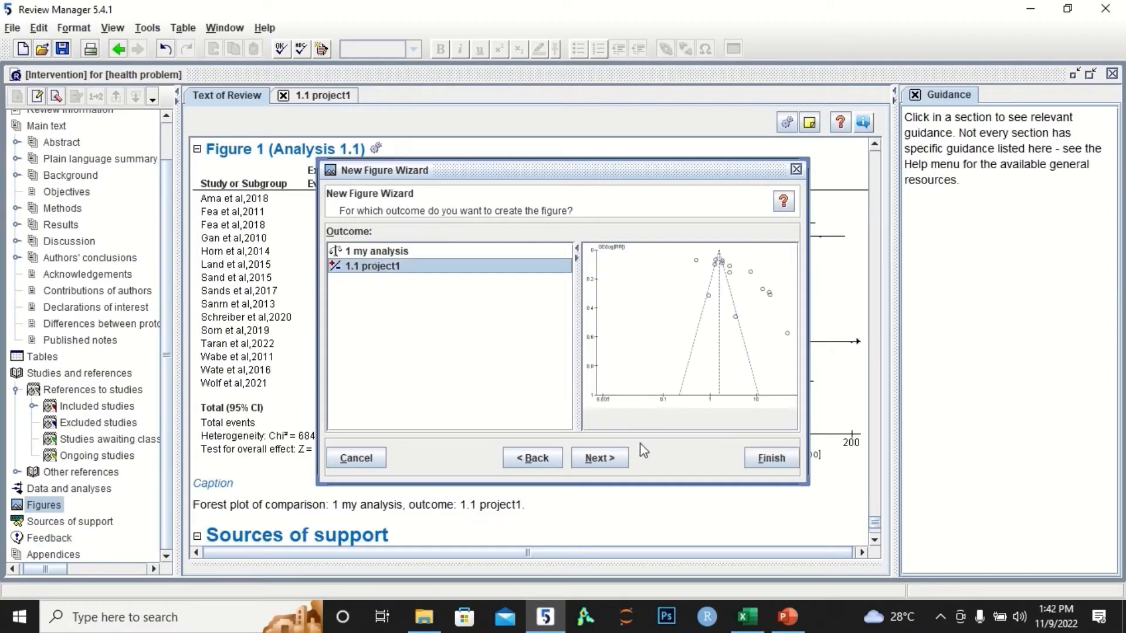
left_click(618, 457)
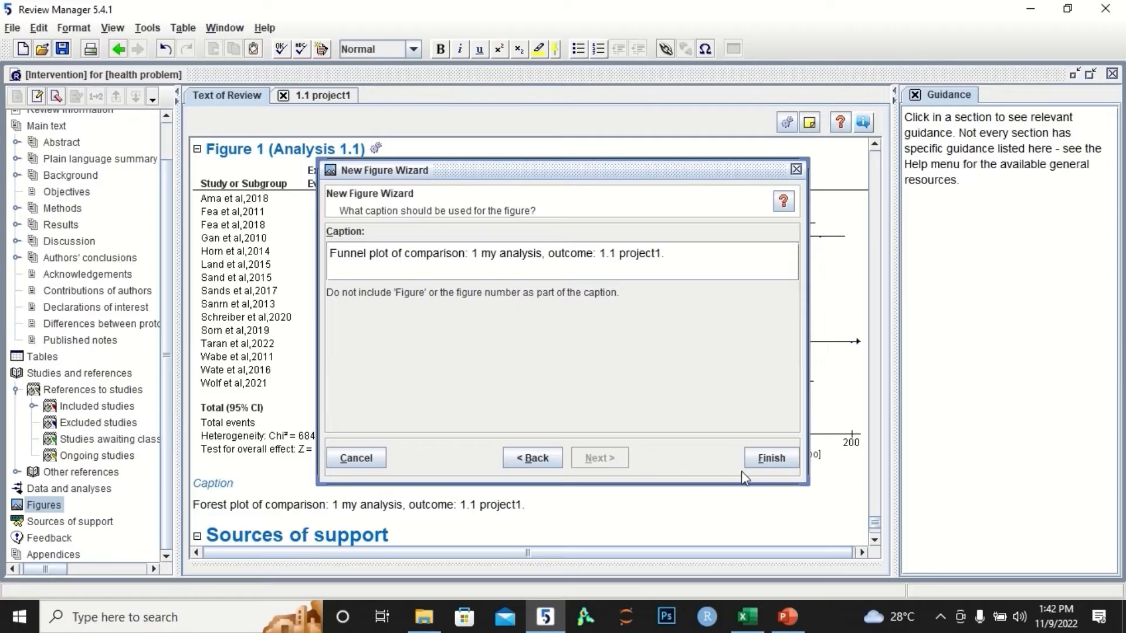
left_click(765, 459)
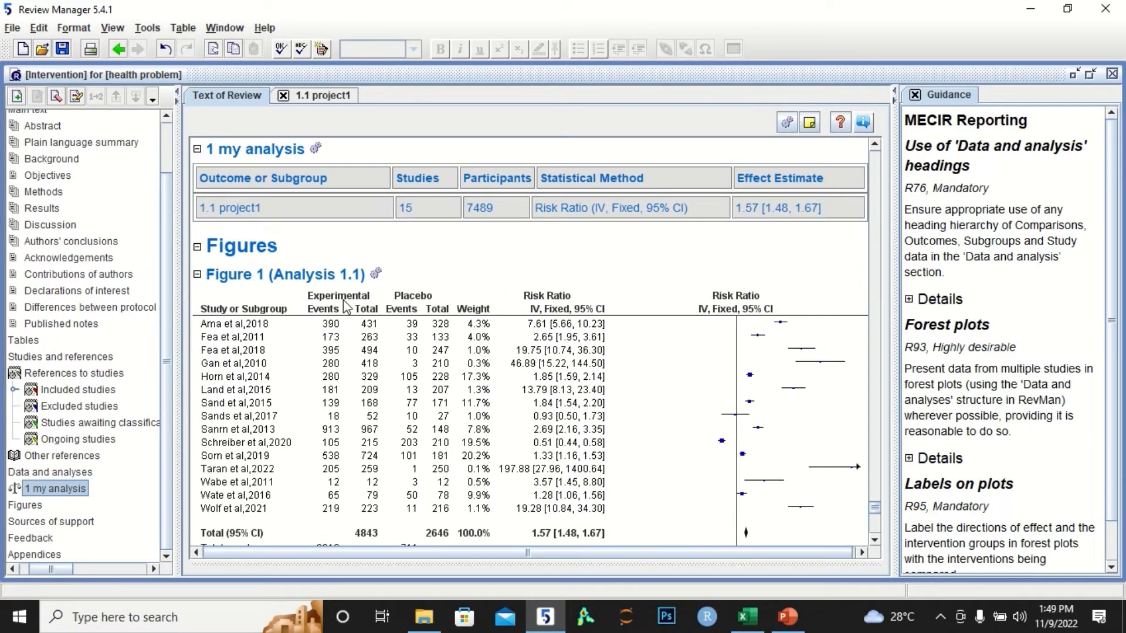
- Set group labels for all outcomes under the my analysis comparison, naming Group Label 1 Intervention and keeping Placebo as Group Label 2
right_click(53, 491)
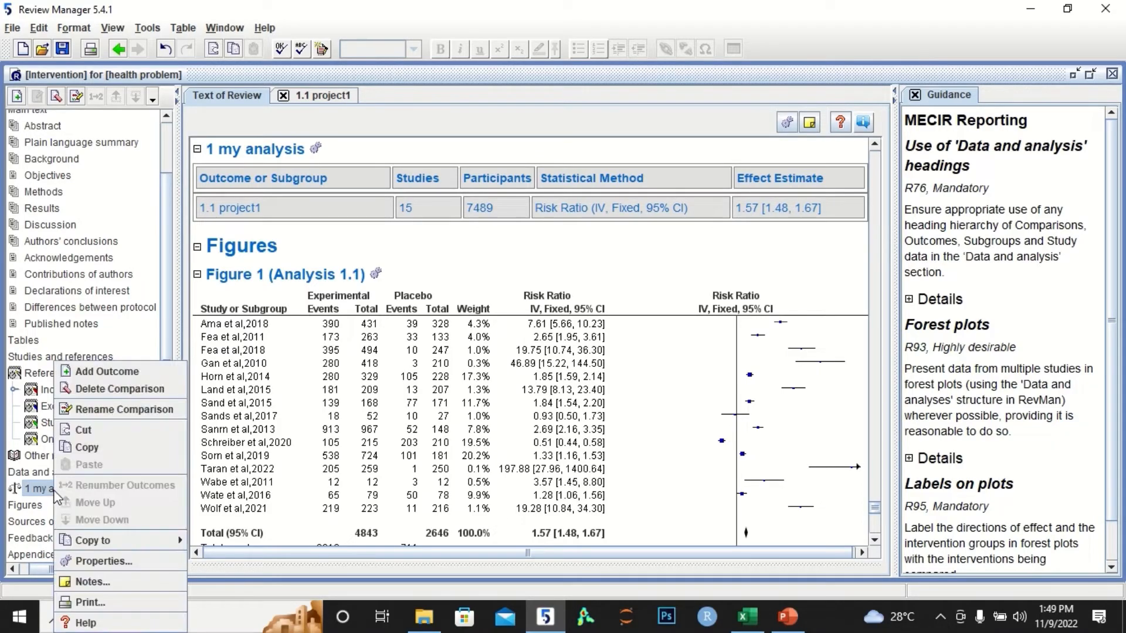
left_click(112, 560)
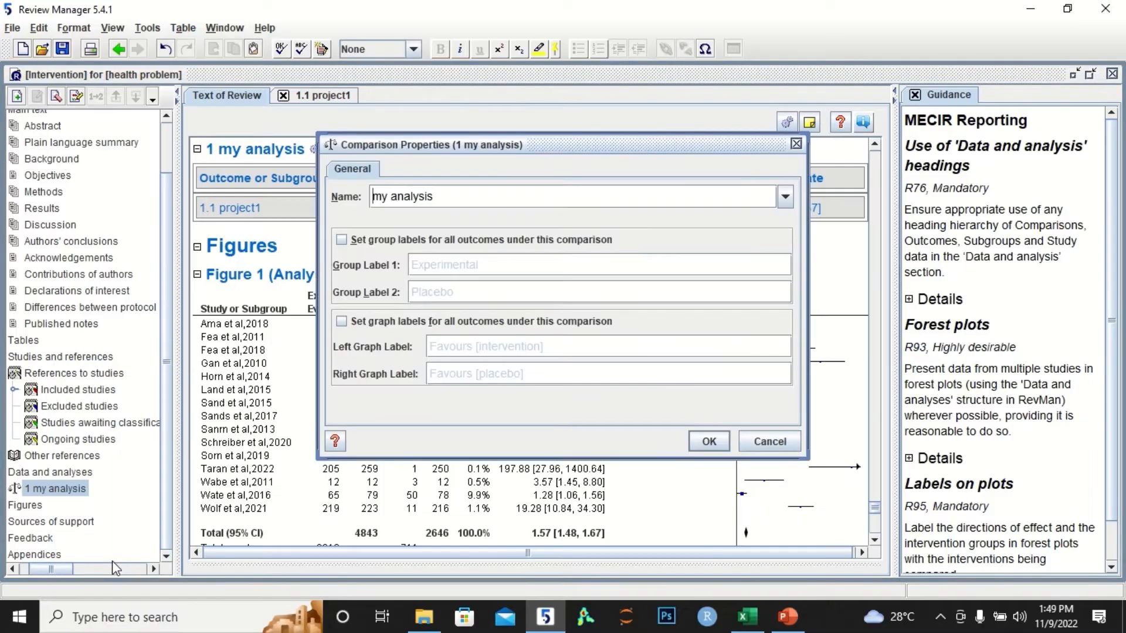
left_click(342, 241)
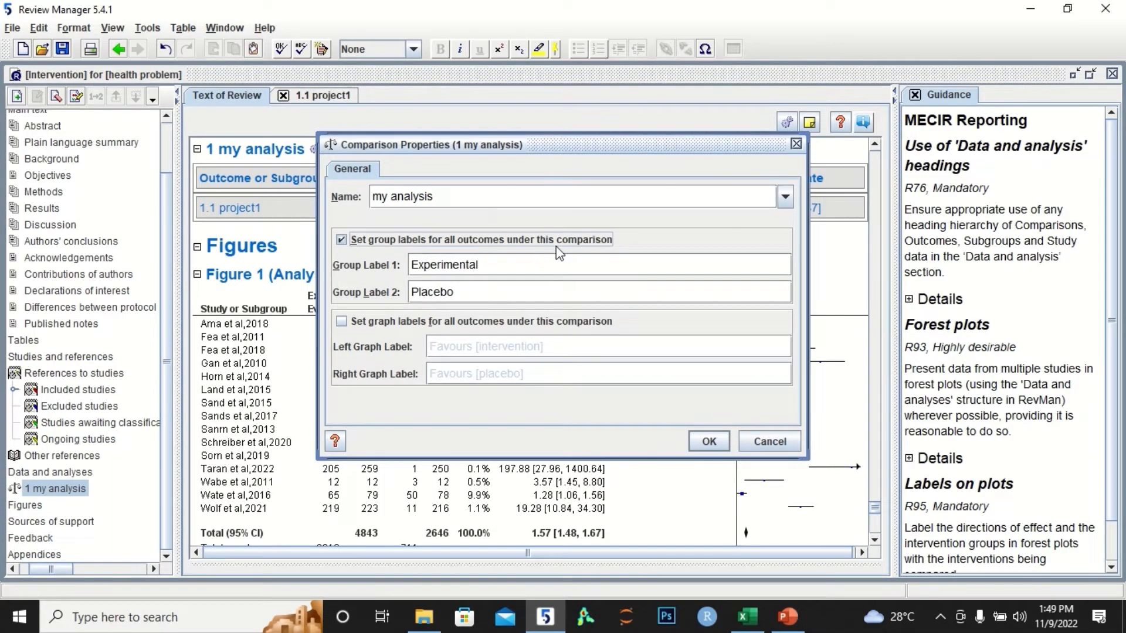
left_click(489, 266)
key("BackSpace")
key("BackSpace")
key("BackSpace")
key("BackSpace")
key("BackSpace")
key("BackSpace")
key("BackSpace")
key("BackSpace")
key("BackSpace")
key("BackSpace")
key("BackSpace")
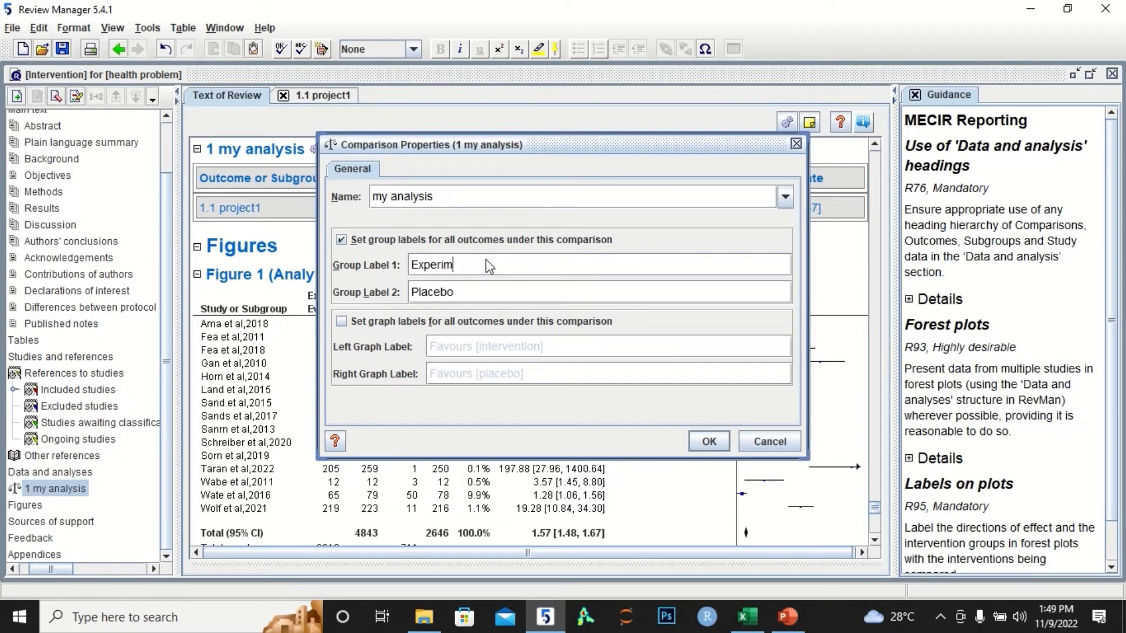
type("Intervention")
left_click(717, 441)
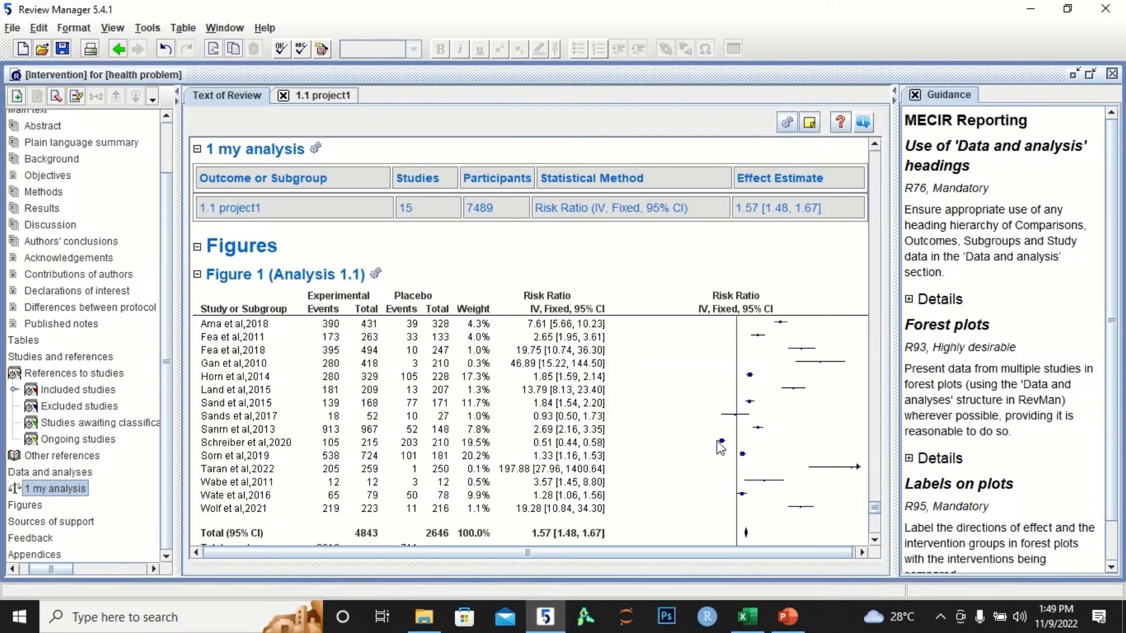
- Expand Figures in the outline and open the Figure 1 forest plot of Analysis 1.1
double_click(35, 506)
double_click(53, 524)
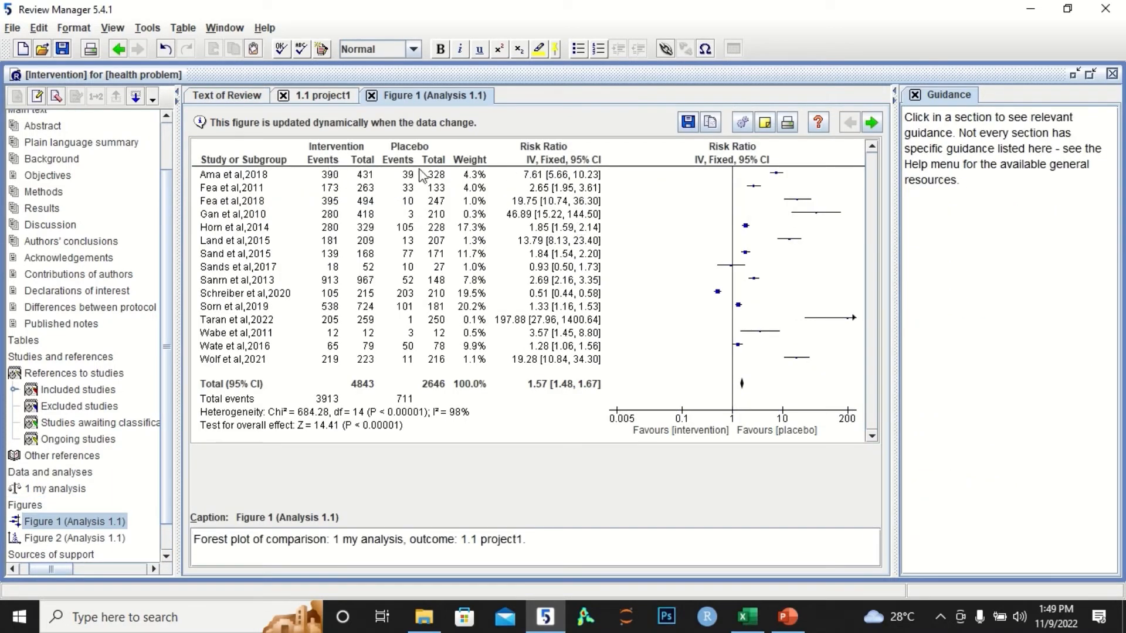
left_click_drag(167, 420, 174, 447)
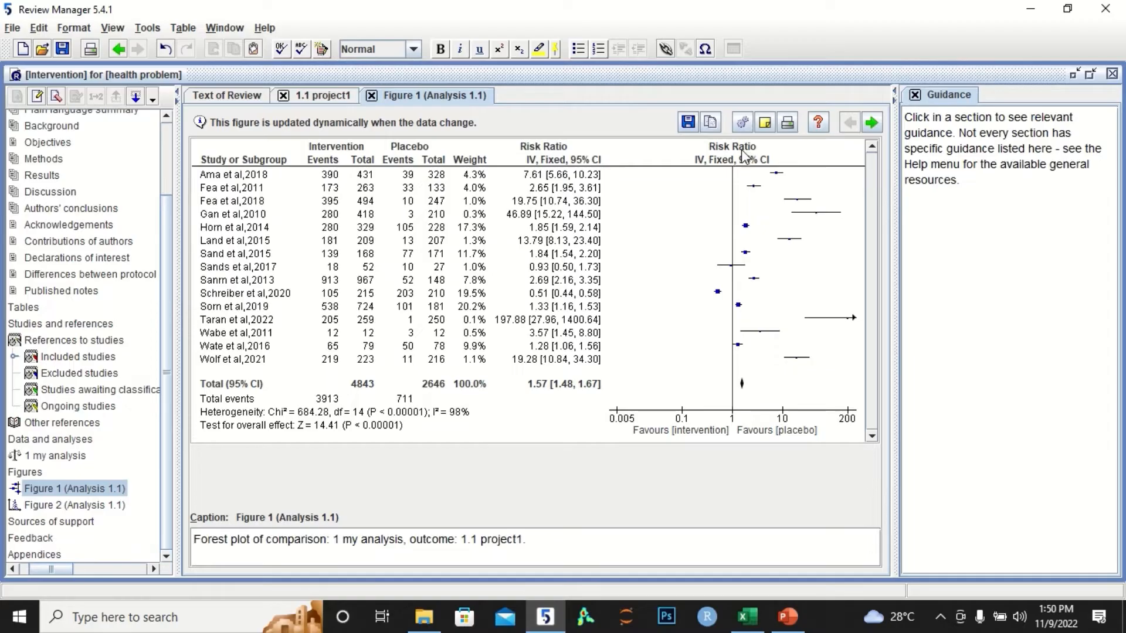
- Save the Figure 1 forest plot to the Desktop as a Portable Network Graphics (*.png) file, keeping the suggested name Forest plot
left_click(688, 121)
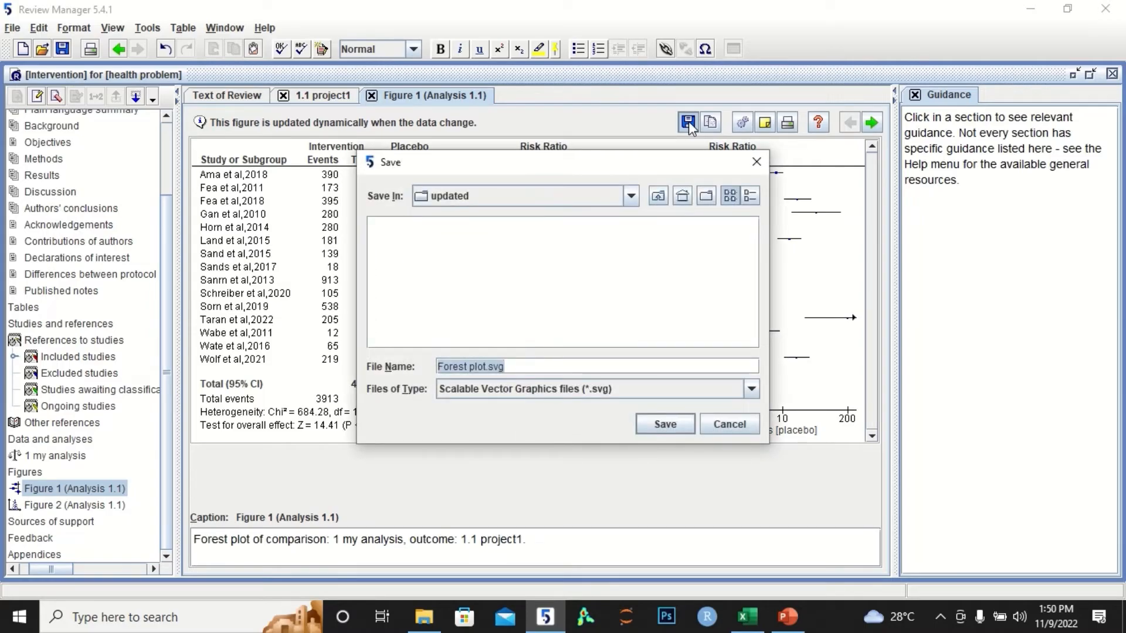
left_click(633, 196)
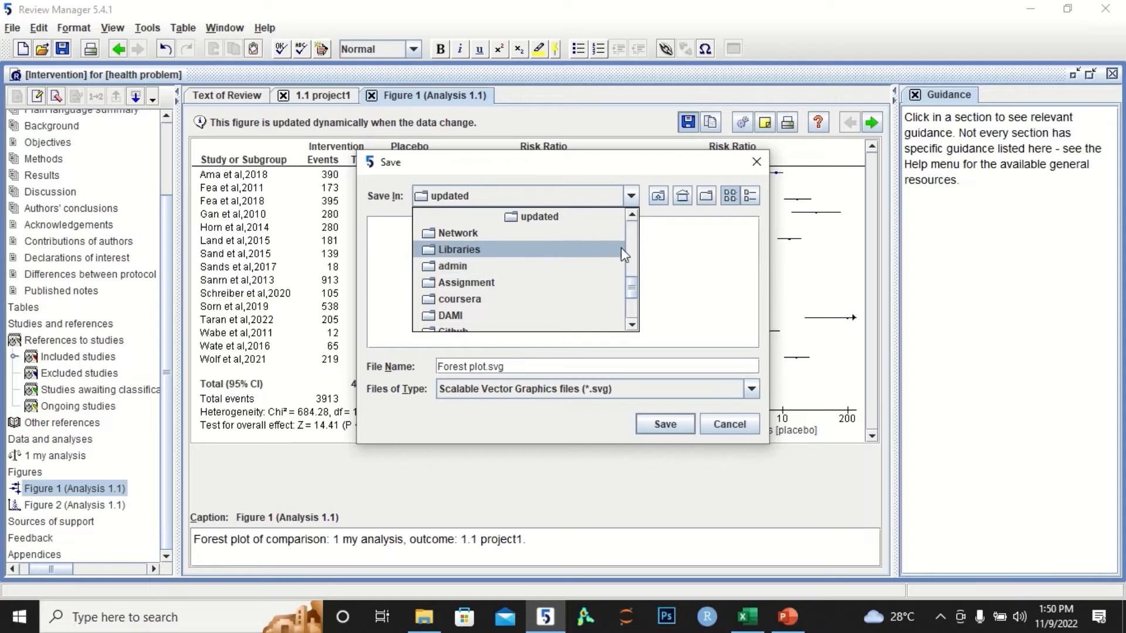
left_click_drag(632, 286, 631, 253)
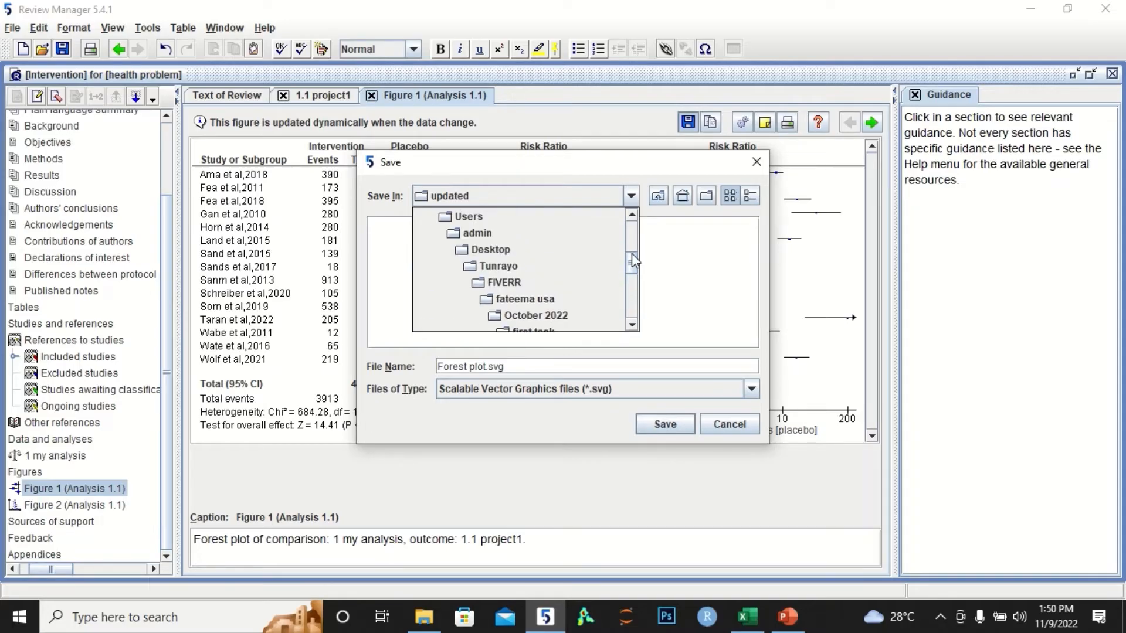
left_click(493, 249)
double_click(503, 245)
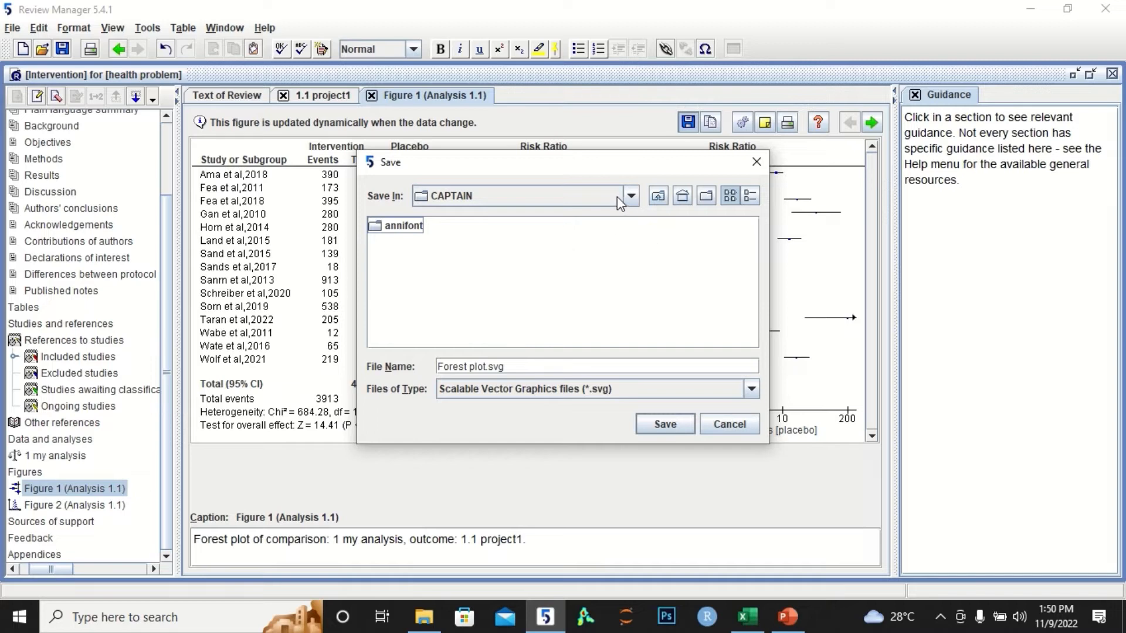
left_click(631, 199)
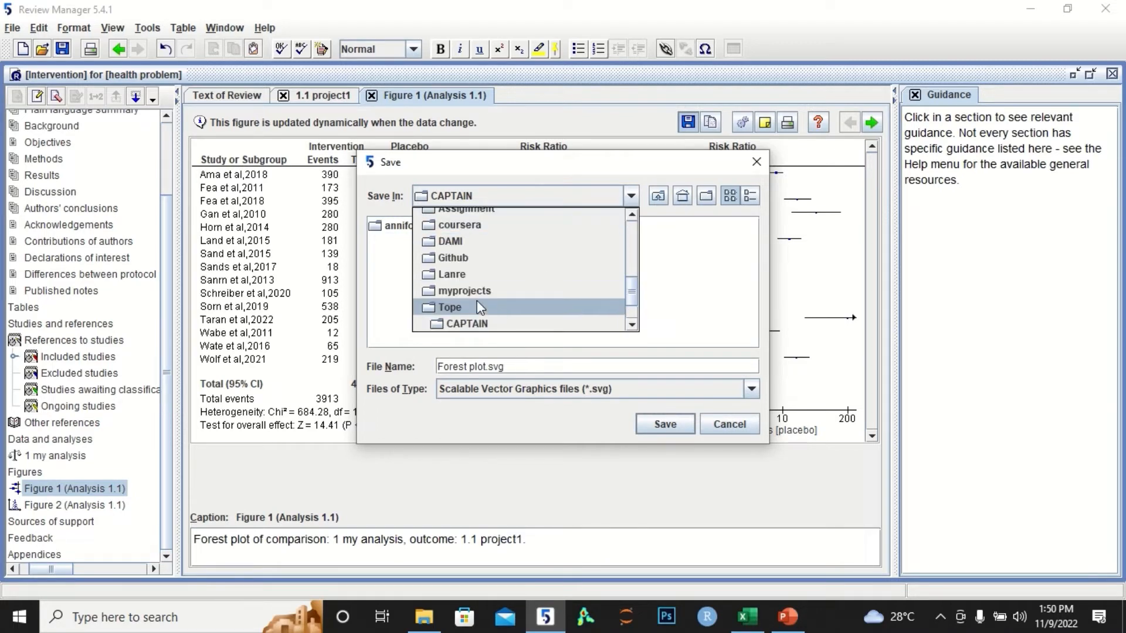
left_click_drag(628, 296, 632, 251)
left_click(477, 256)
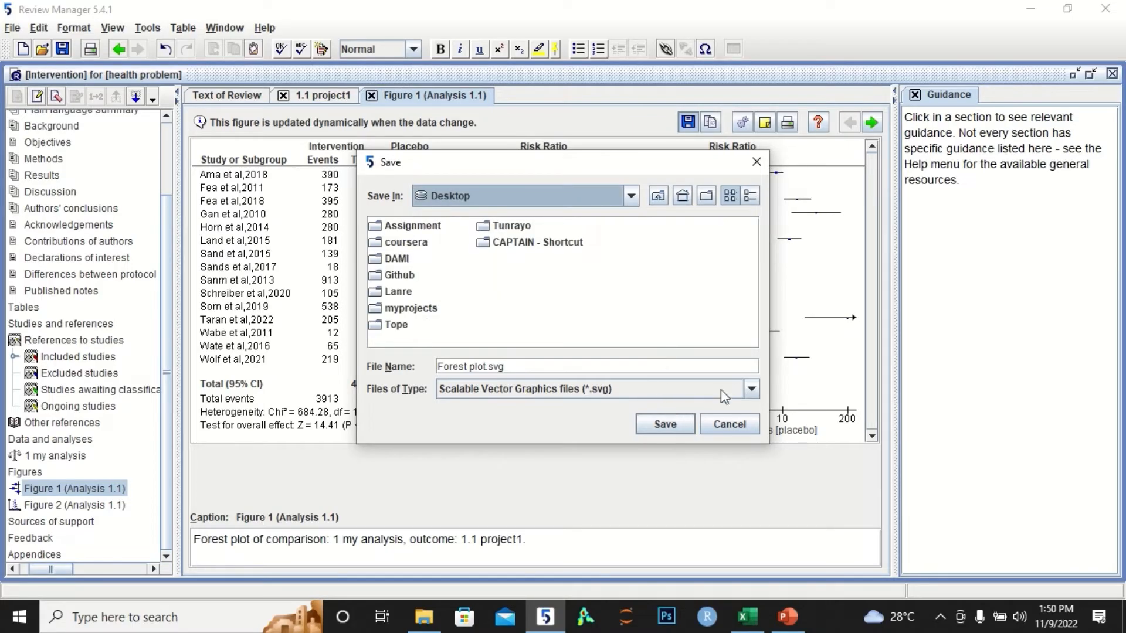
left_click(753, 393)
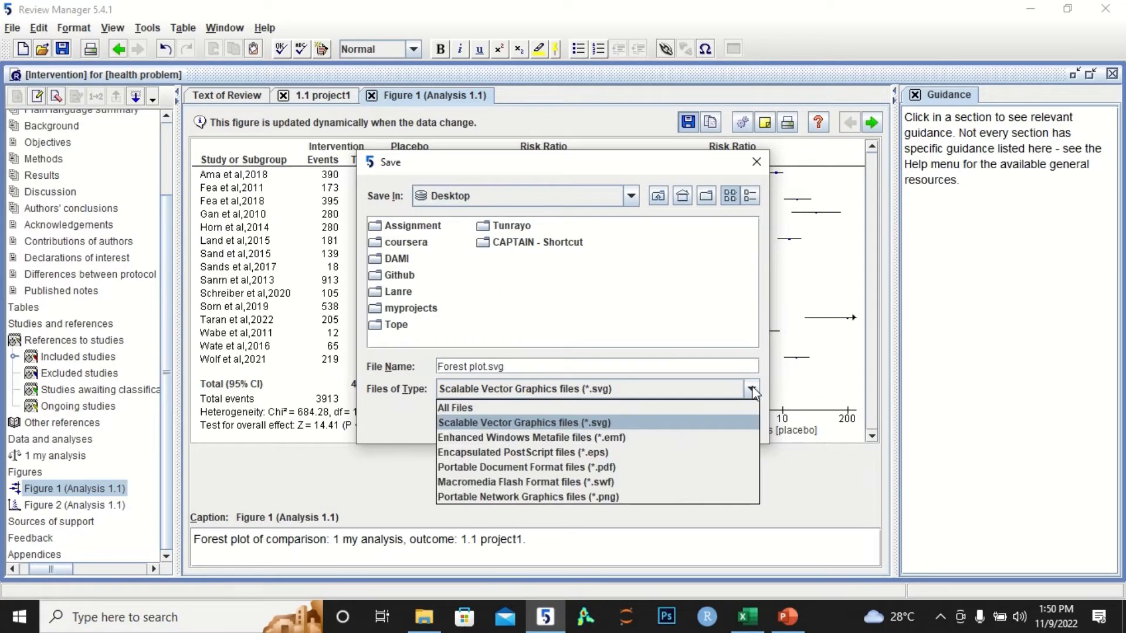
left_click(622, 498)
left_click(666, 431)
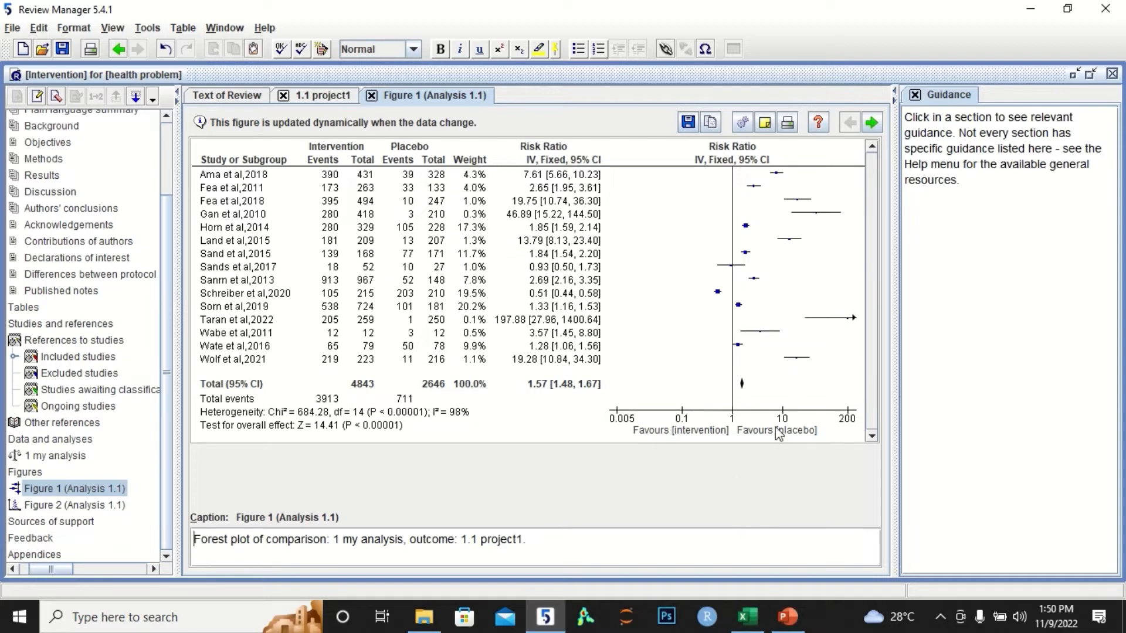
- Switch to the Excel DATA workbook, clear the copy selection on Sheet2, and view the studies grouped by drug on Sheet1
left_click(746, 617)
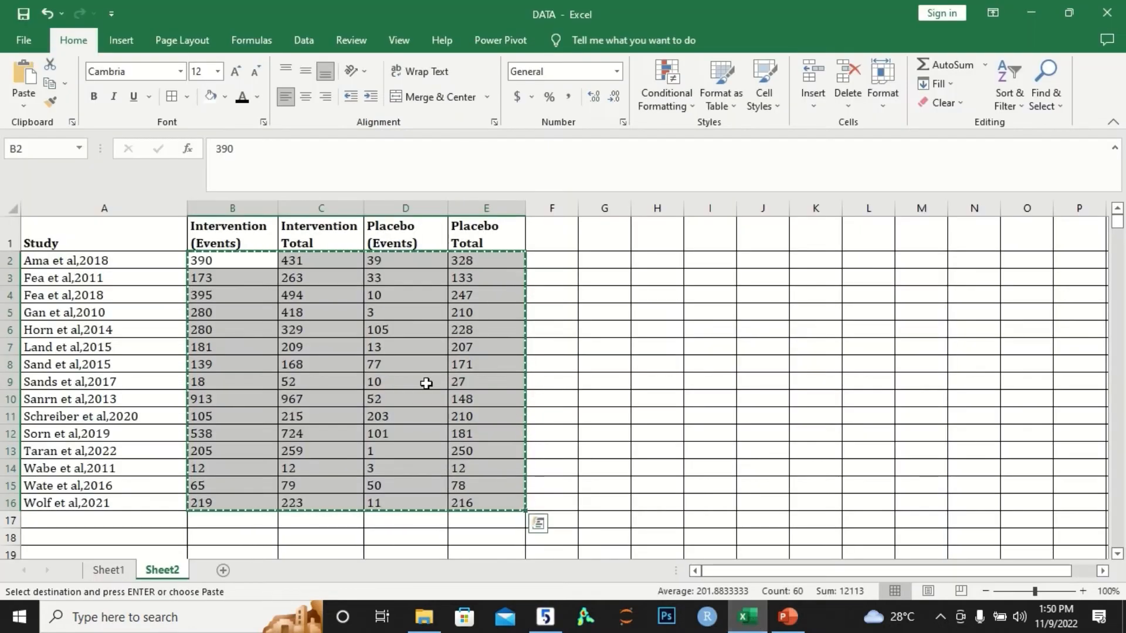
left_click(594, 405)
key("Escape")
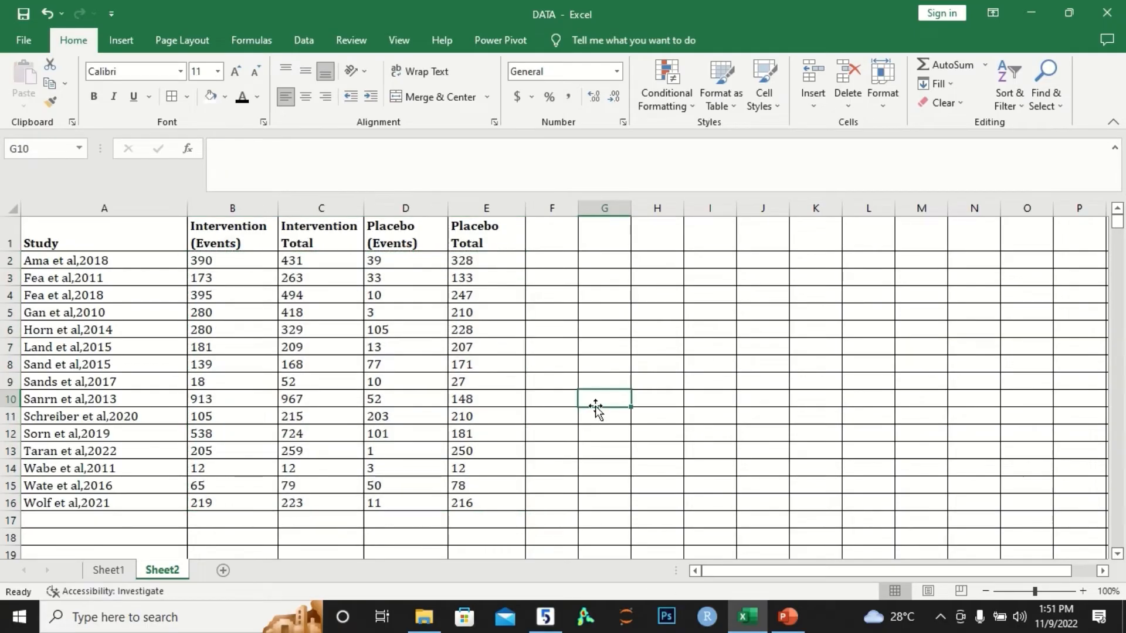
left_click(123, 572)
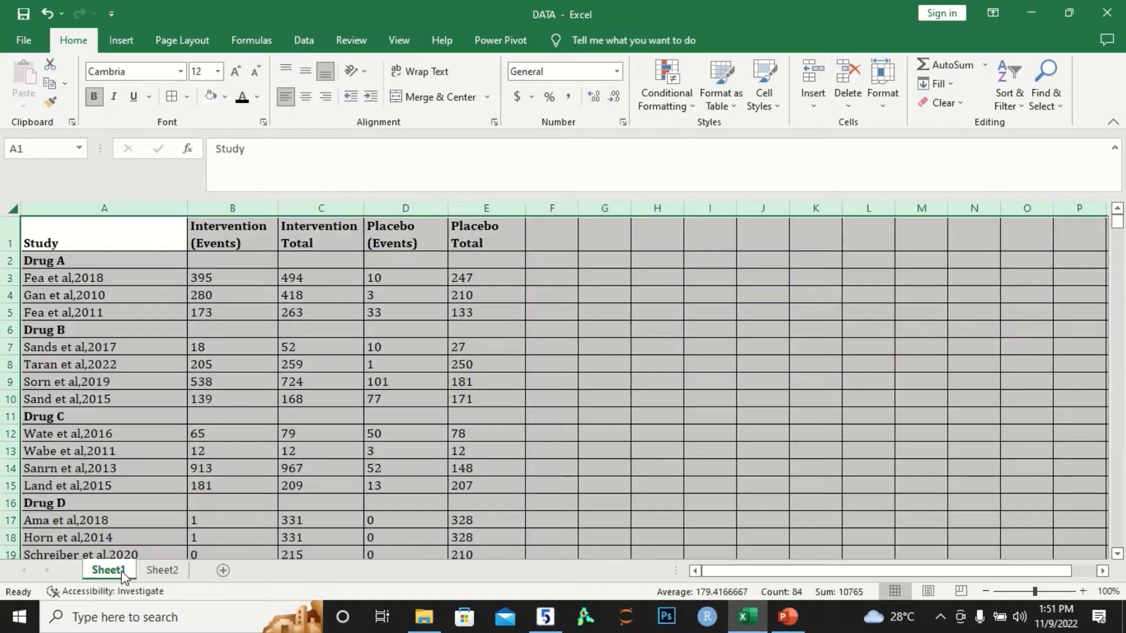
left_click(687, 444)
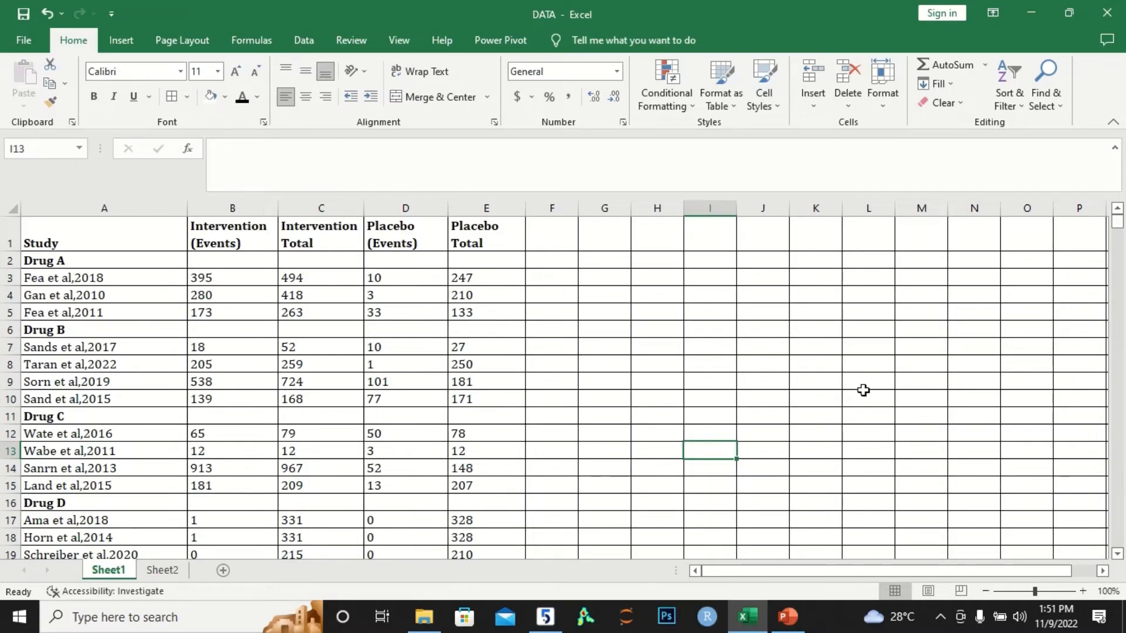
- Return to Review Manager and start a new dichotomous outcome named subgroup under my analysis, keeping the Intervention and Placebo group labels
left_click(551, 621)
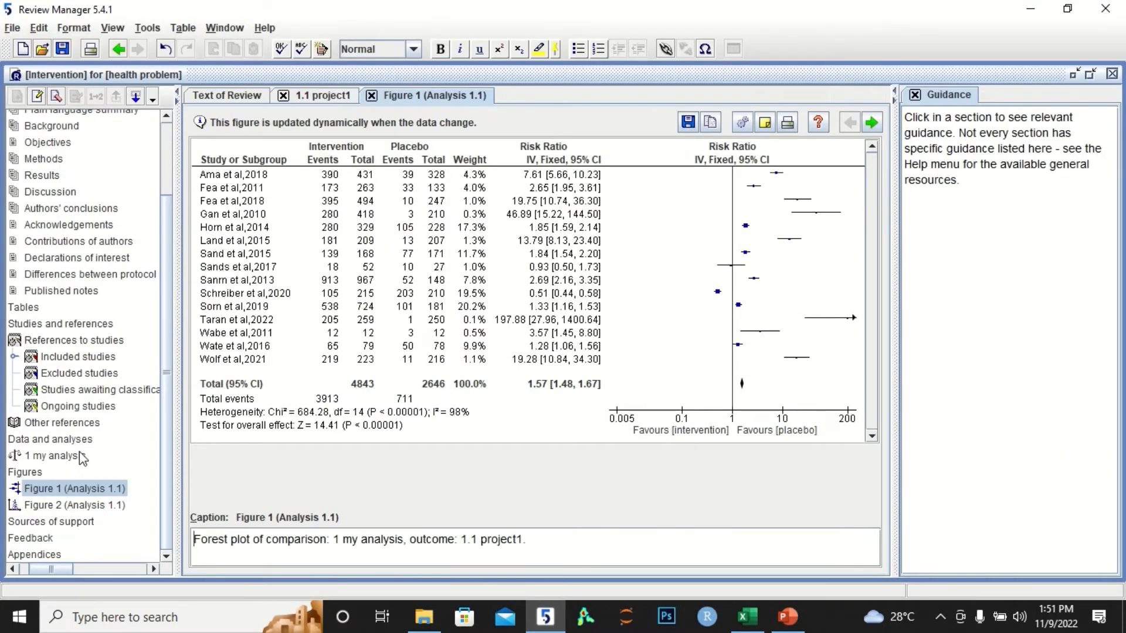
left_click(65, 441)
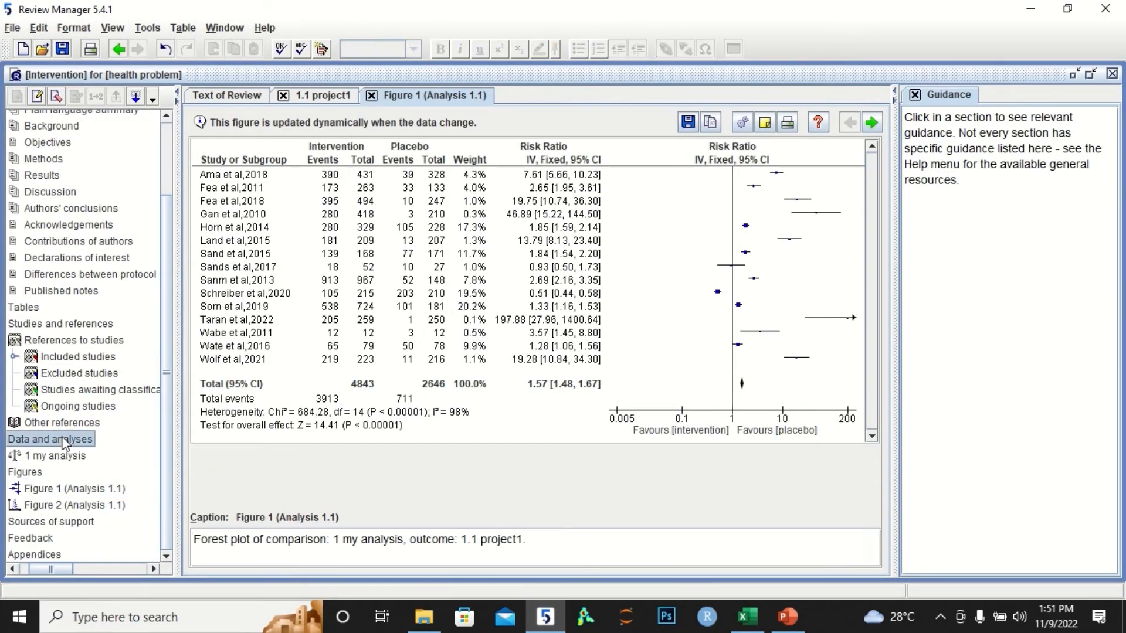
double_click(63, 459)
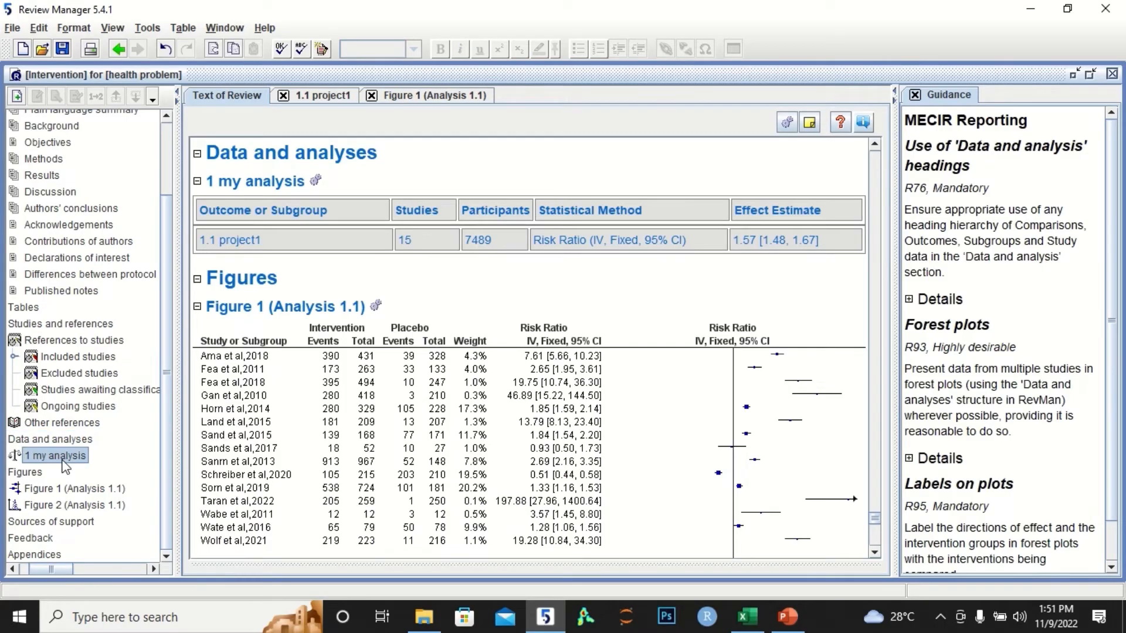
key("Escape")
right_click(67, 458)
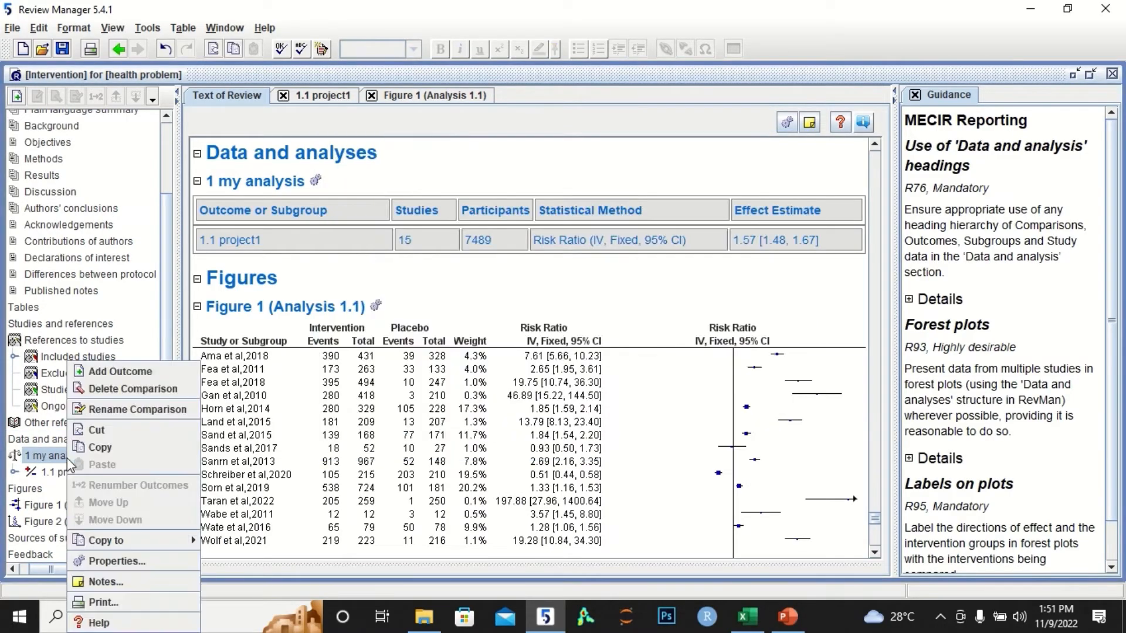
left_click(129, 376)
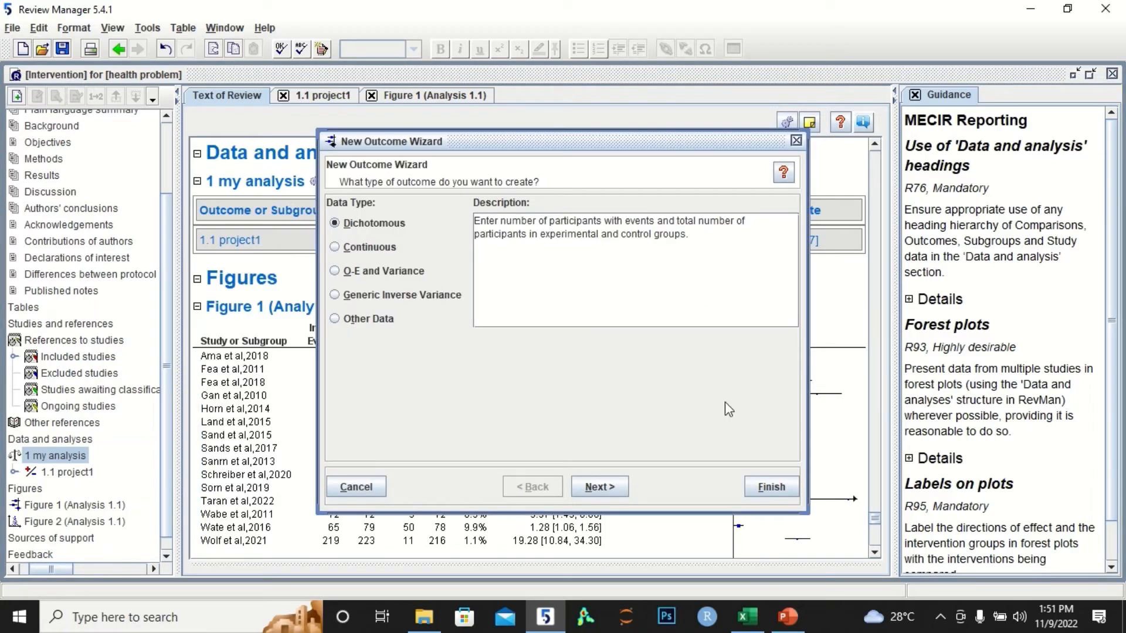
left_click(599, 487)
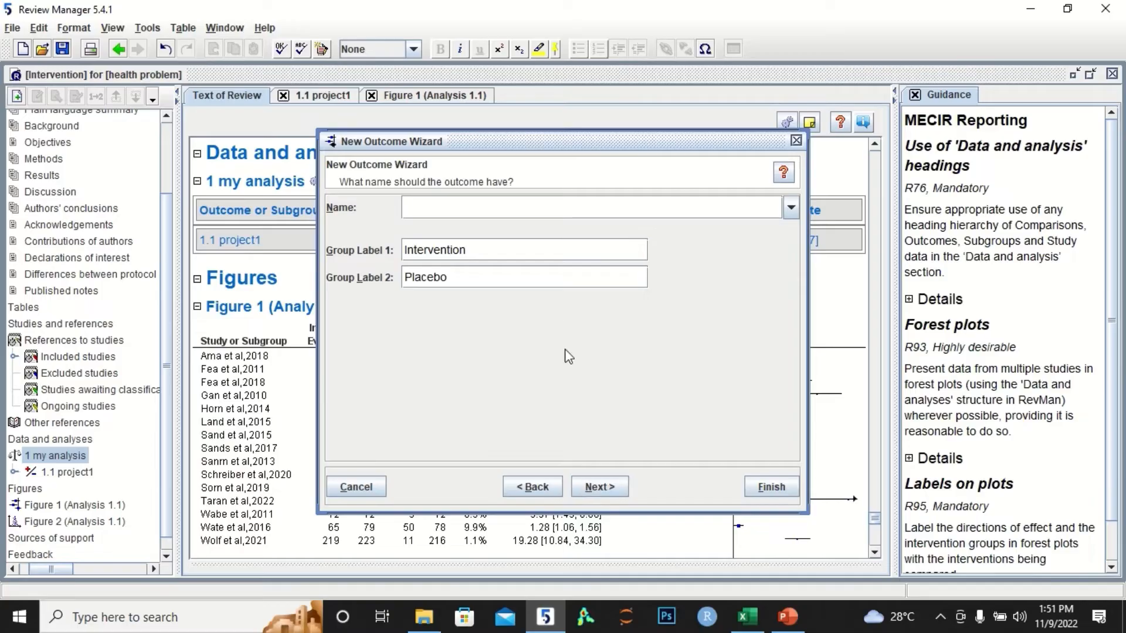
type("subgroup")
left_click(592, 494)
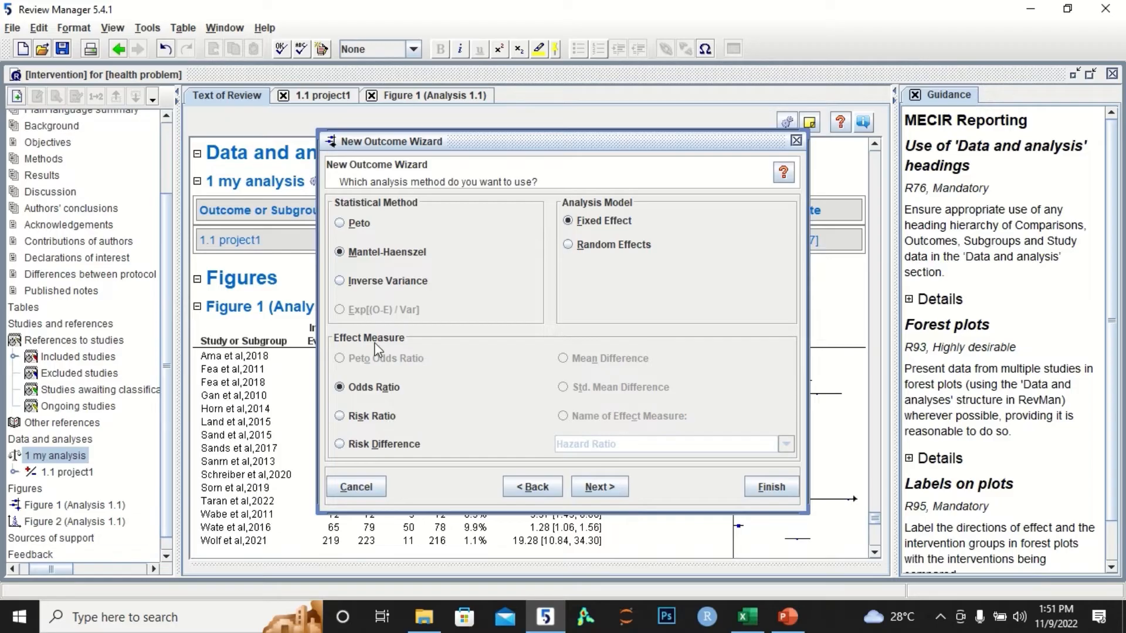
- Set the outcome's method to Inverse Variance with Risk Ratio, keeping Fixed Effect, totals and subtotals, and 95% confidence intervals
left_click(386, 282)
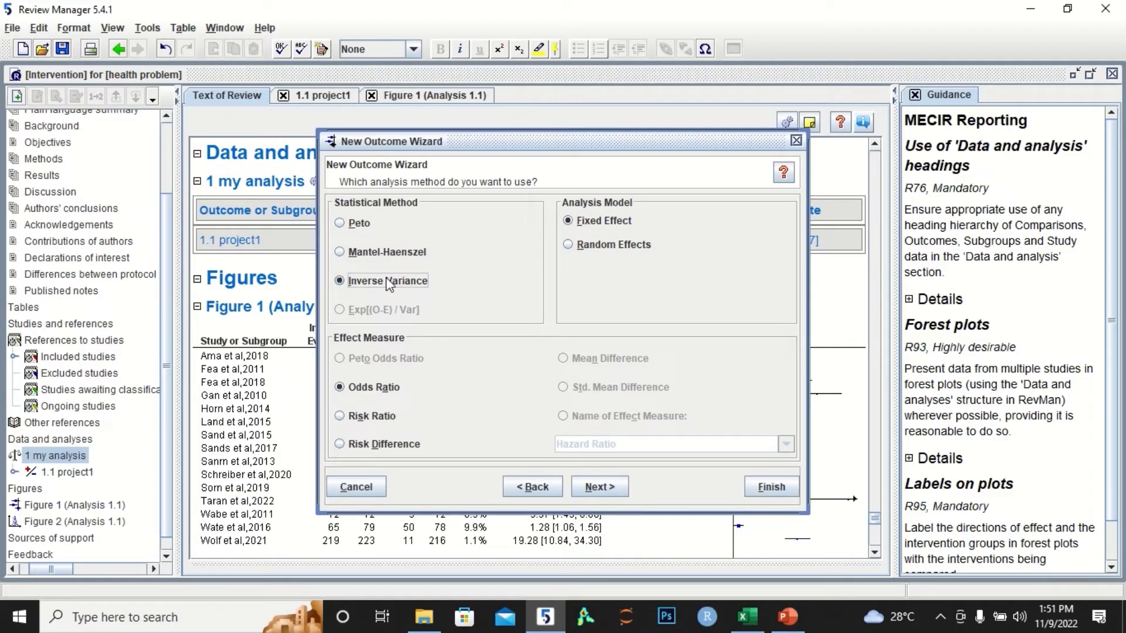
left_click(387, 444)
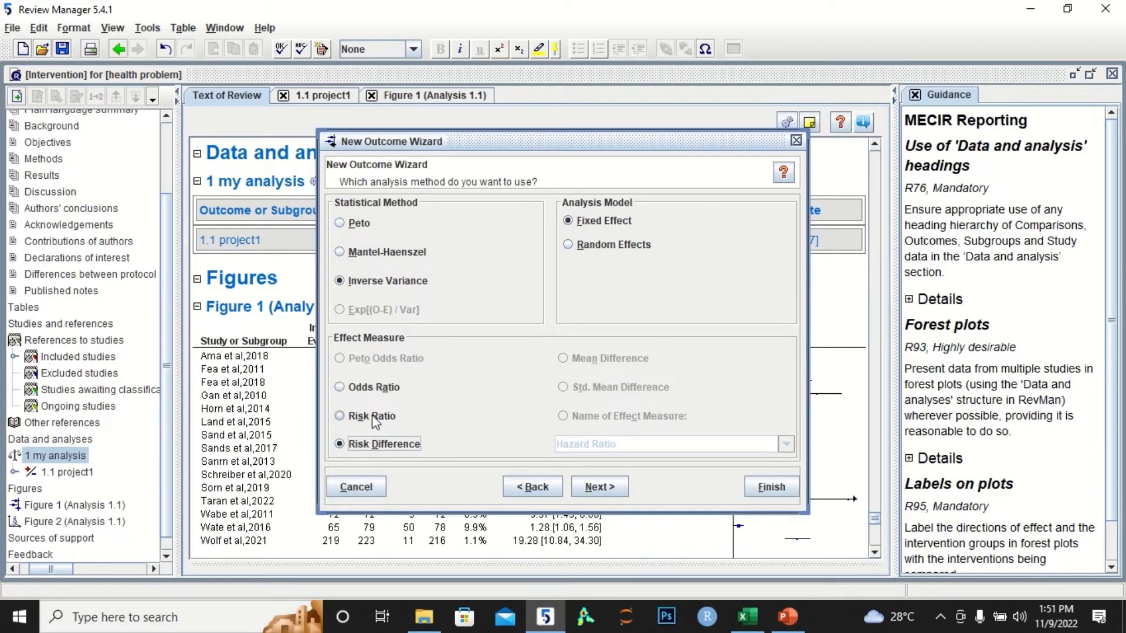
left_click(376, 418)
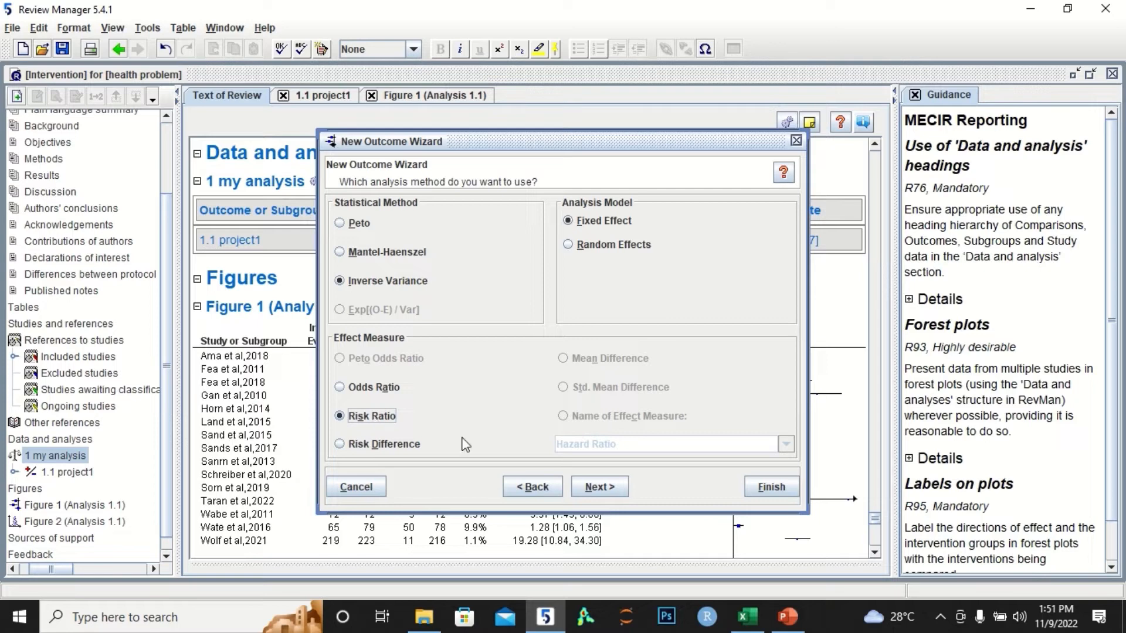
left_click(599, 487)
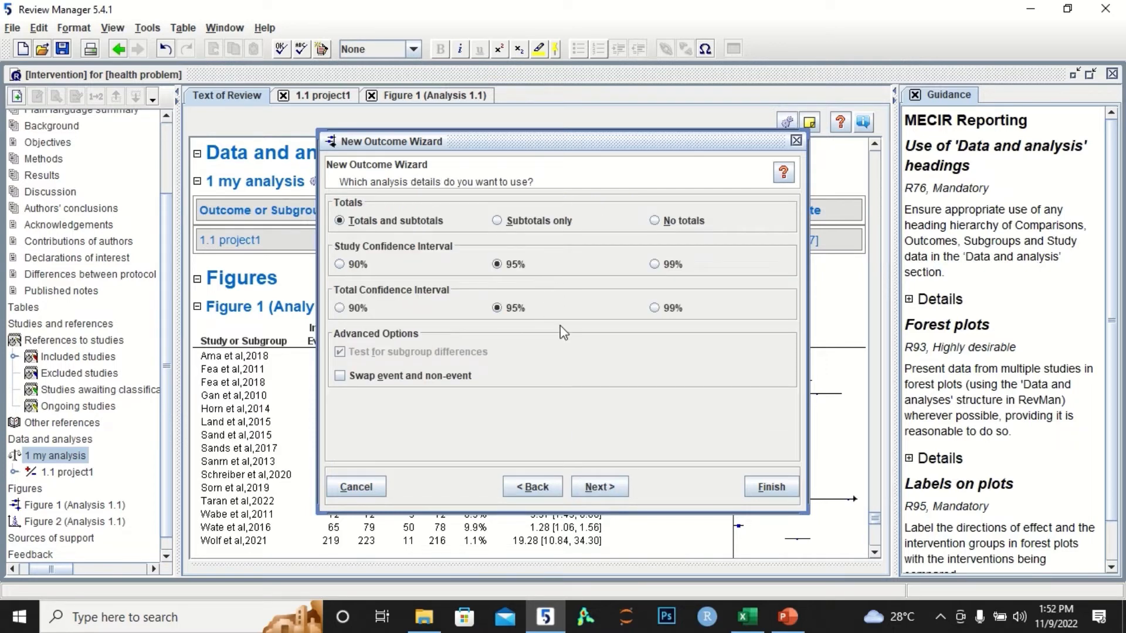
left_click(610, 486)
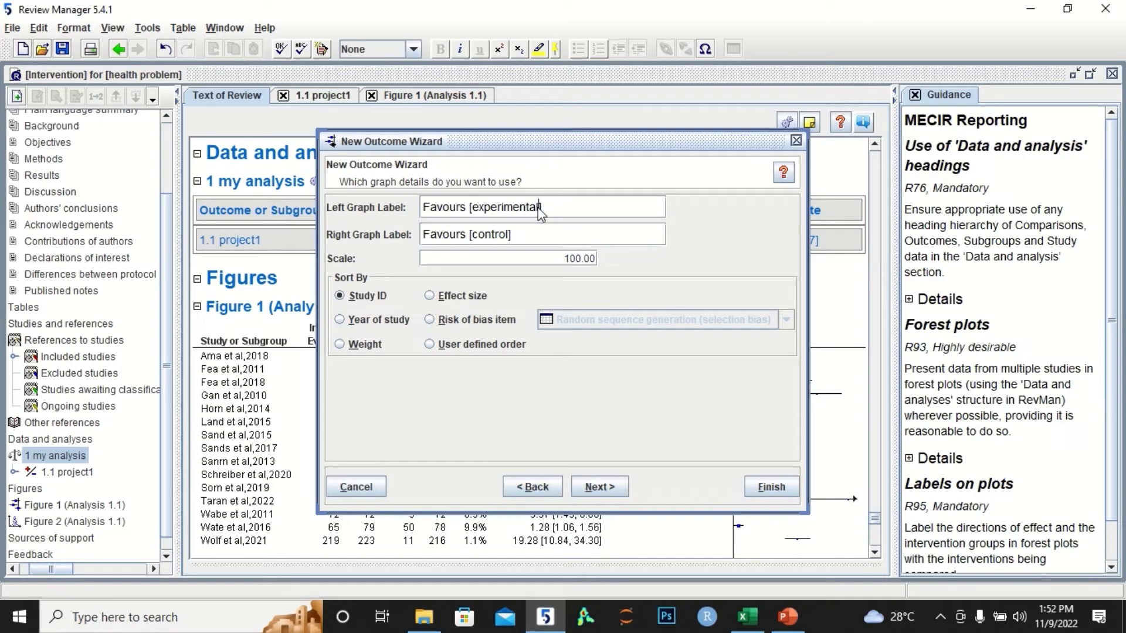
- Change the outcome's left graph label to favour intervention and its right graph label to favour placebo, keeping scale 100.00 and Study ID sorting
key("BackSpace")
key("BackSpace")
key("BackSpace")
key("BackSpace")
key("BackSpace")
key("BackSpace")
key("BackSpace")
key("BackSpace")
key("BackSpace")
key("BackSpace")
key("BackSpace")
type("interv")
key("BackSpace")
key("BackSpace")
key("BackSpace")
type("ebo")
left_click(600, 492)
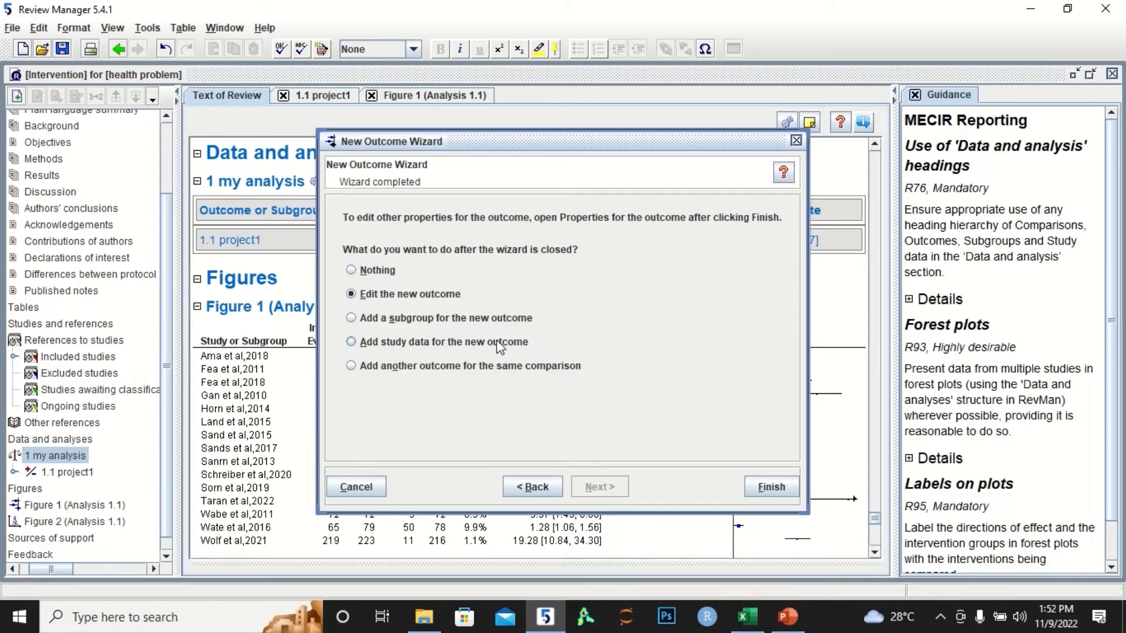
- Complete the outcome with the option to add a subgroup, and switch to Excel's Sheet1 to consult the drug groupings
left_click(473, 321)
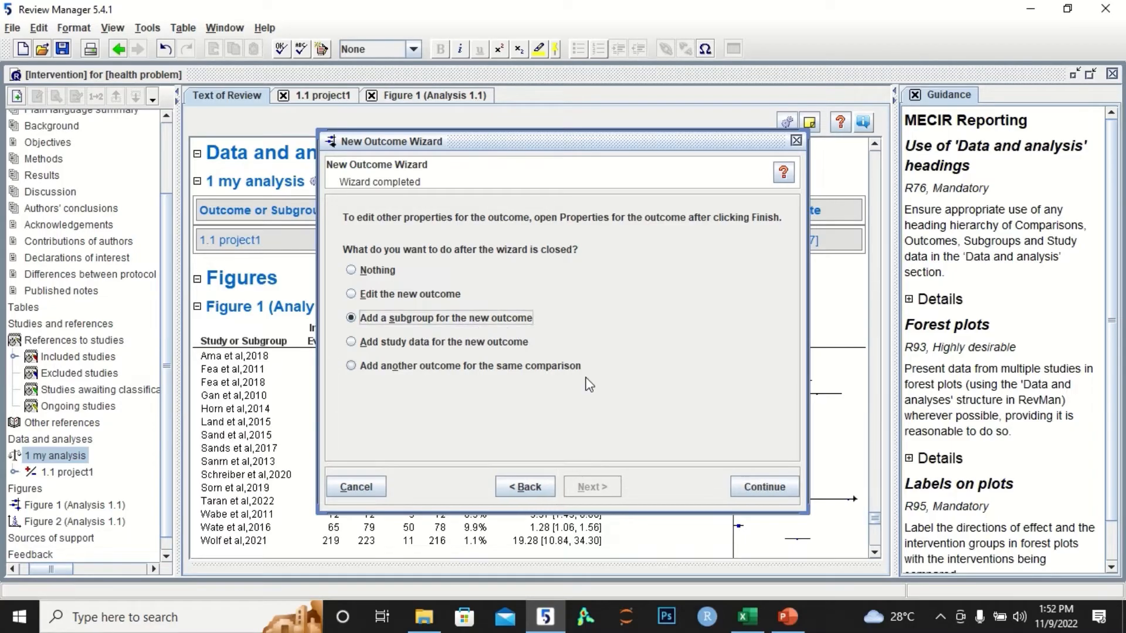
left_click(777, 486)
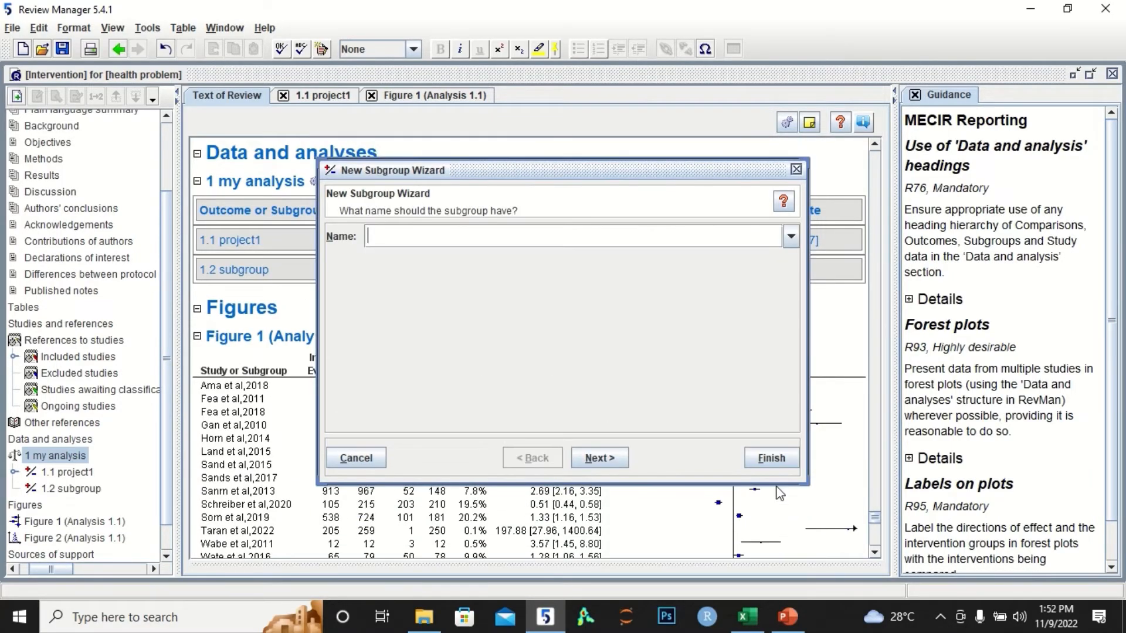
left_click(752, 615)
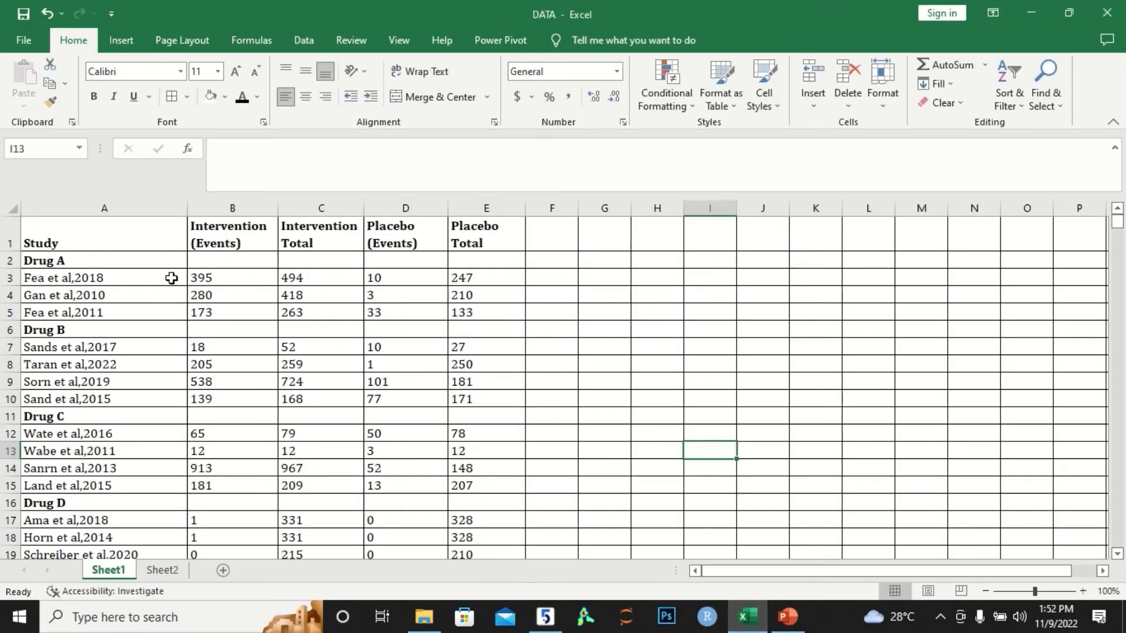
- Return to Review Manager and create a subgroup named Drug A for the outcome, continuing with the option to add study data
left_click(545, 616)
type("D")
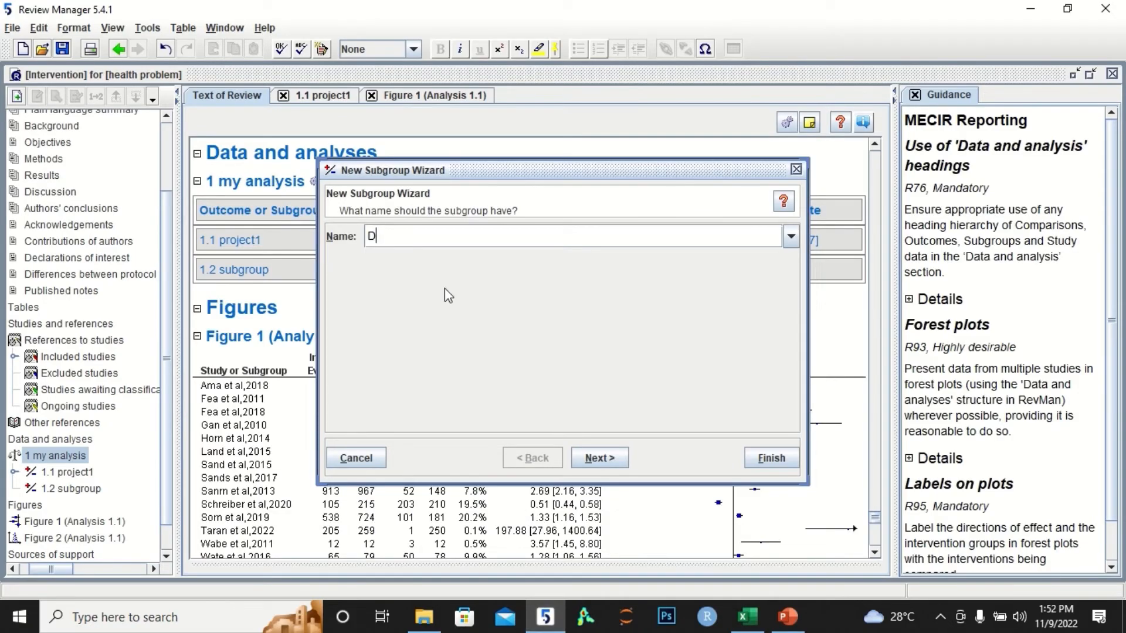
type("rug A")
left_click(600, 457)
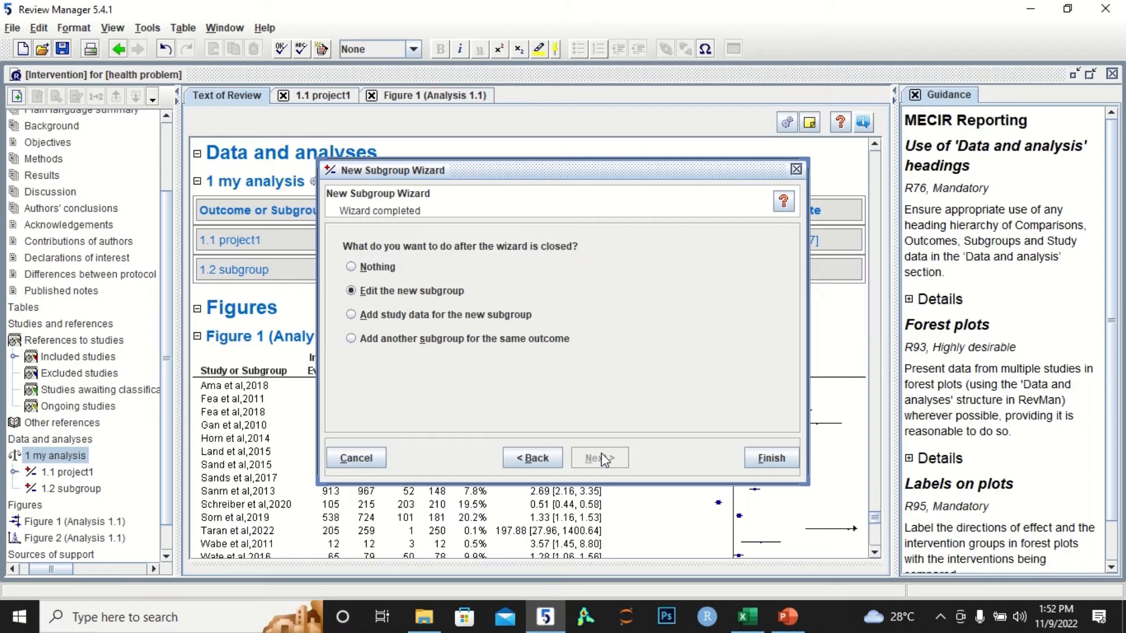
left_click(463, 315)
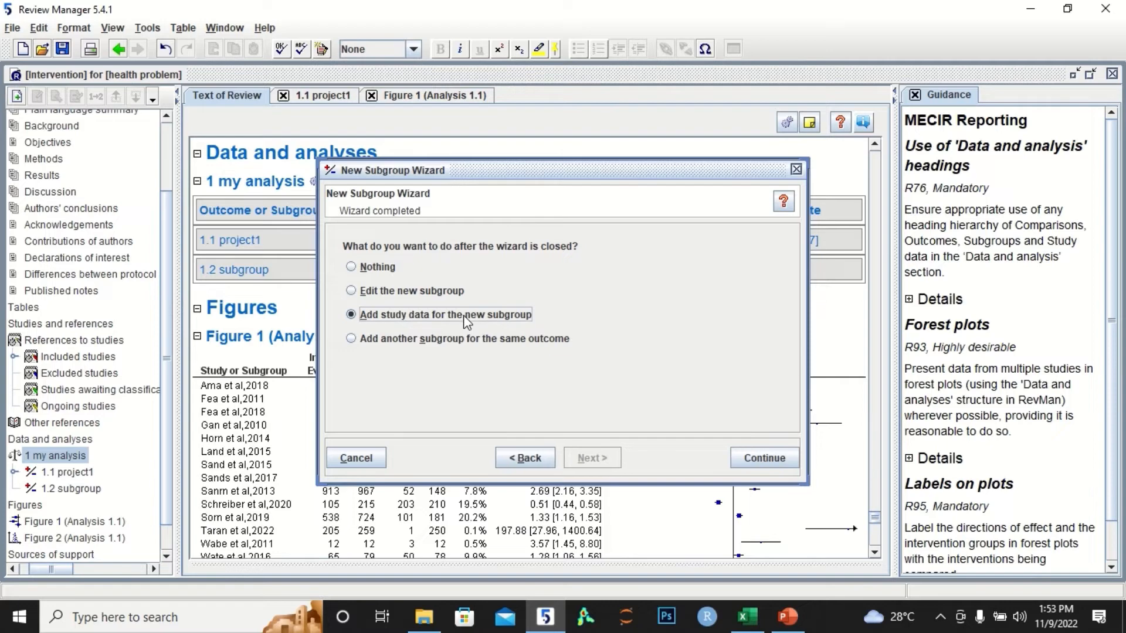
left_click(776, 463)
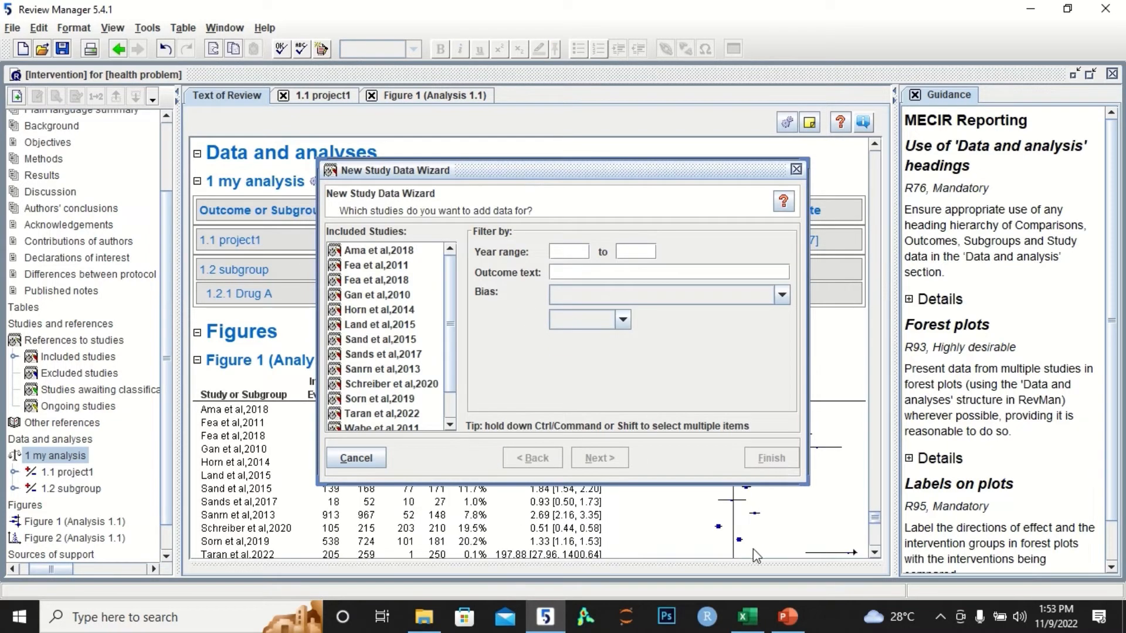
- Consult the Drug A grouping in Excel and add Fea et al,2011, Fea et al,2018 and Gan et al,2010 to the Drug A subgroup
left_click(746, 616)
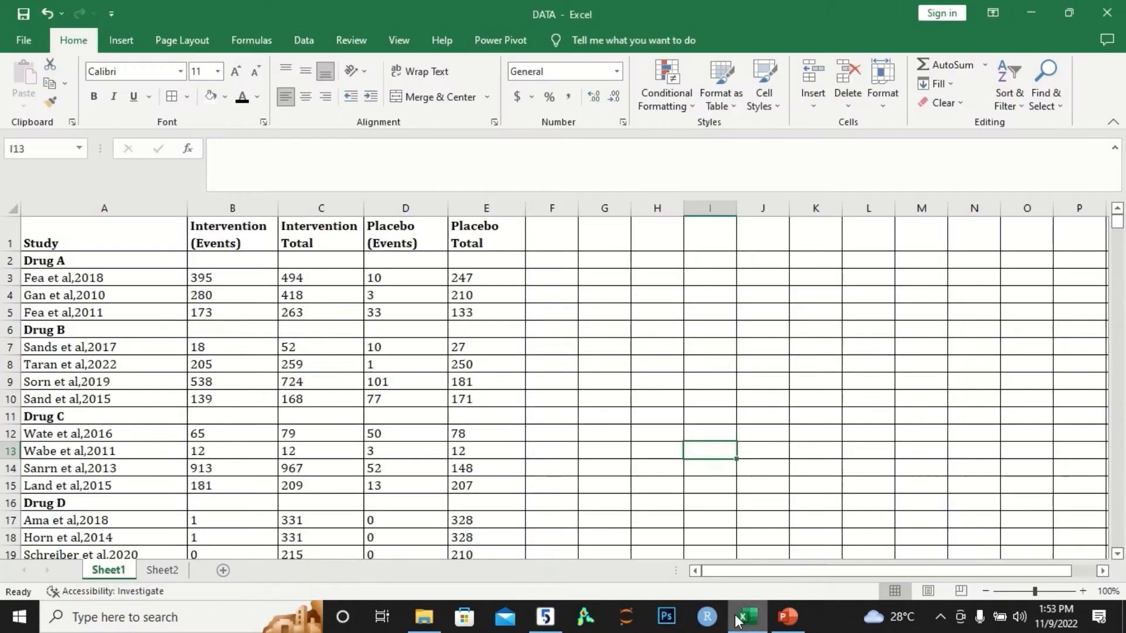
left_click(80, 278)
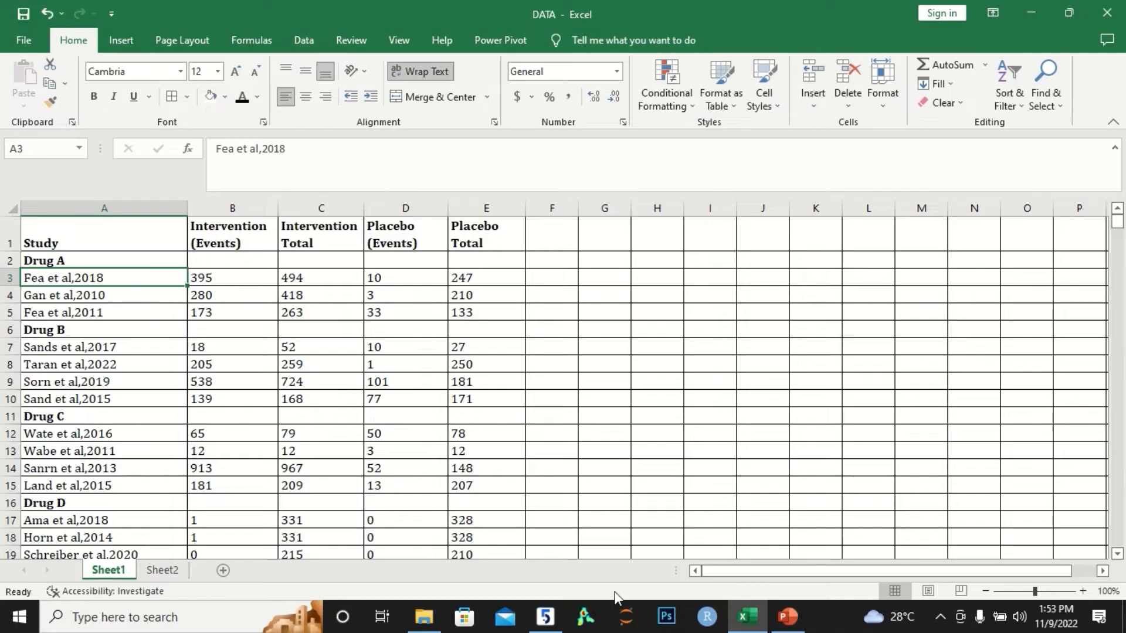
left_click(562, 622)
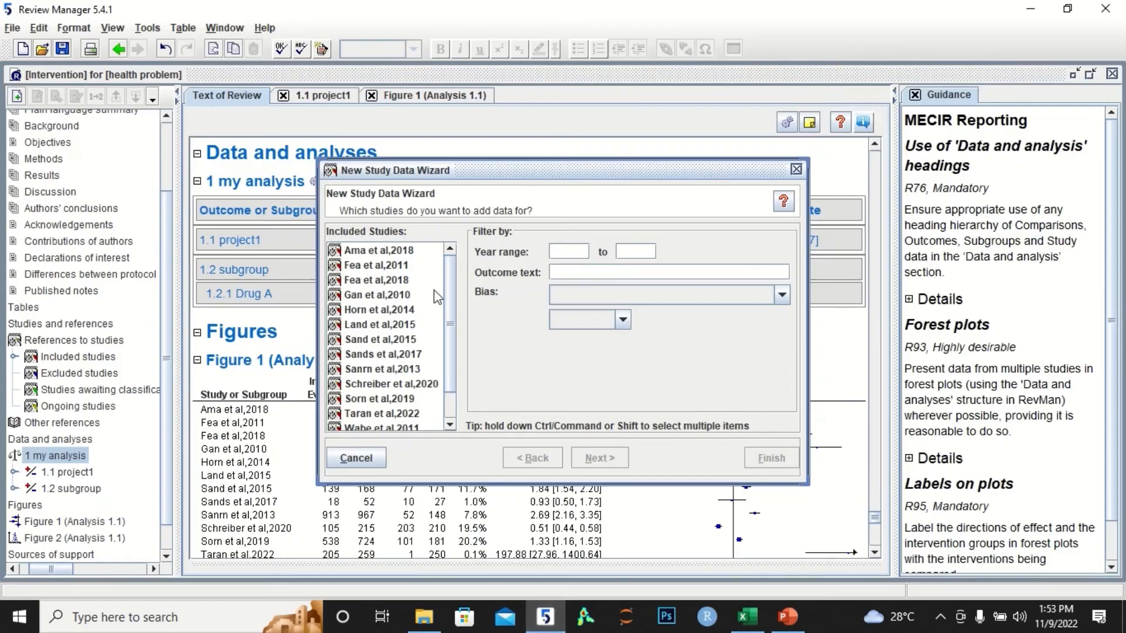
left_click(392, 270)
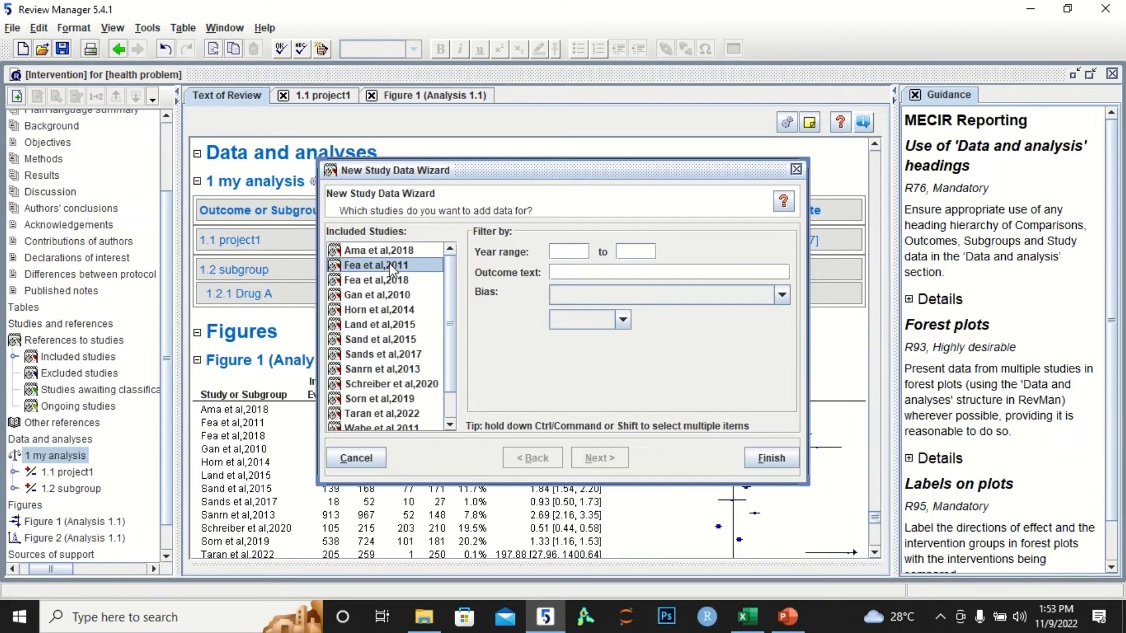
key("shift+Down")
key("shift+Down")
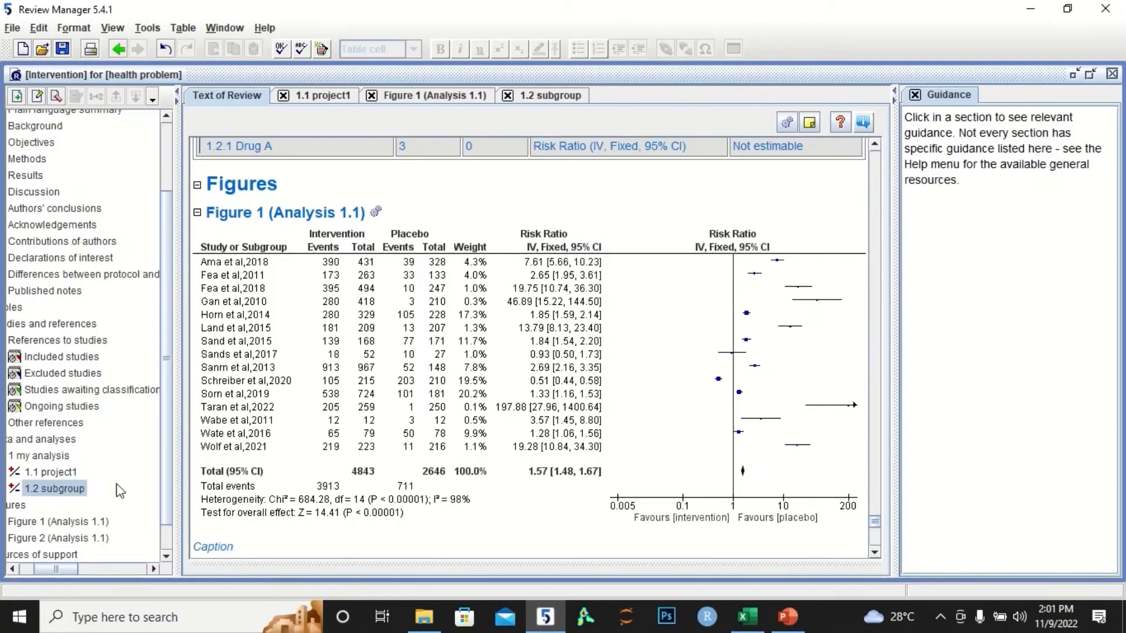
- Add a second subgroup named Drug B to outcome 1.2, continuing with the option to add study data
right_click(61, 490)
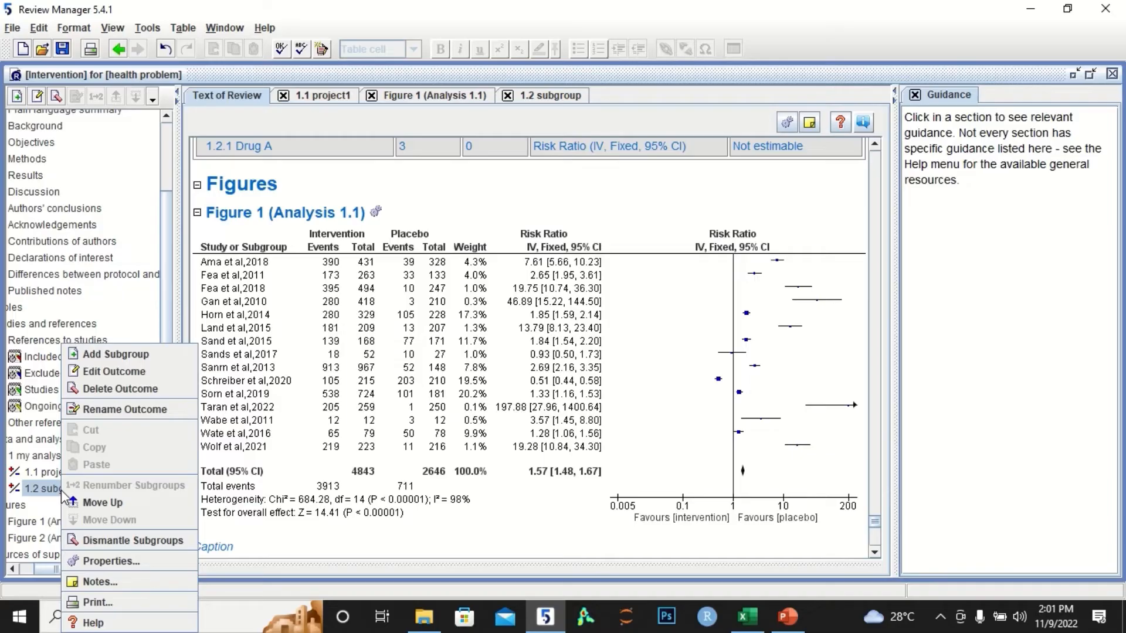
left_click(125, 354)
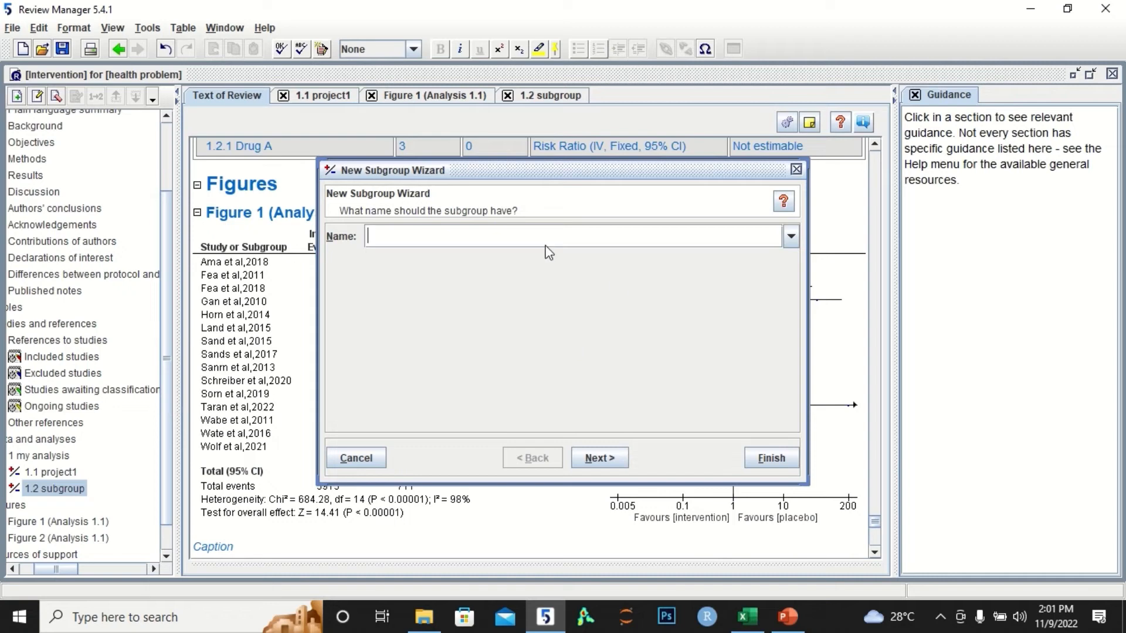
type("d")
key("BackSpace")
type("d")
key("BackSpace")
type("Drug B")
left_click(604, 462)
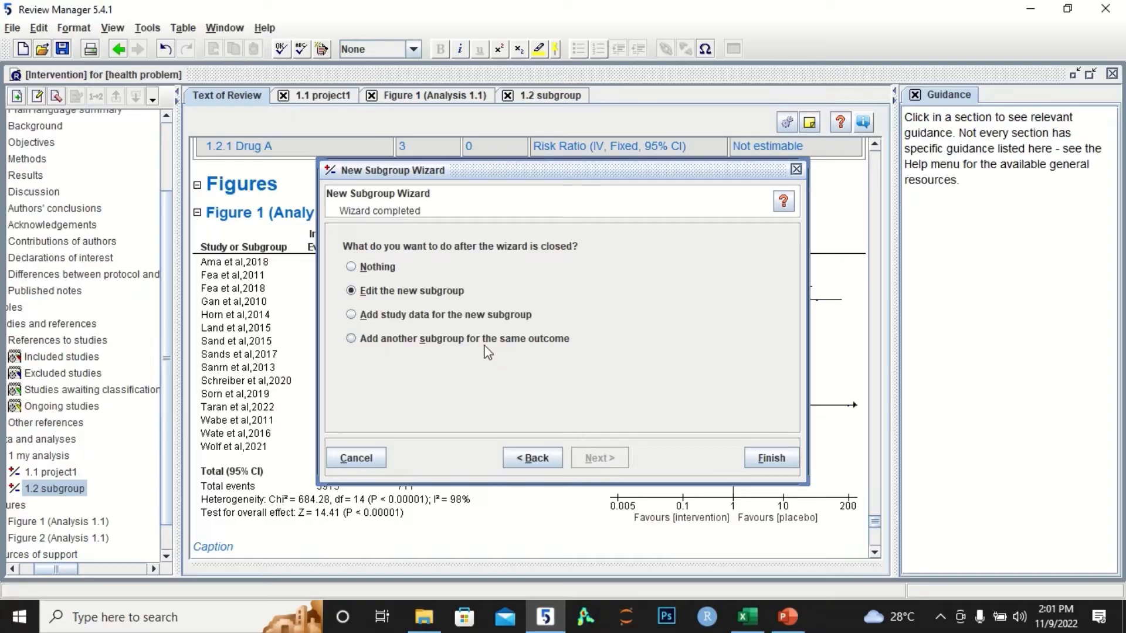
left_click(463, 319)
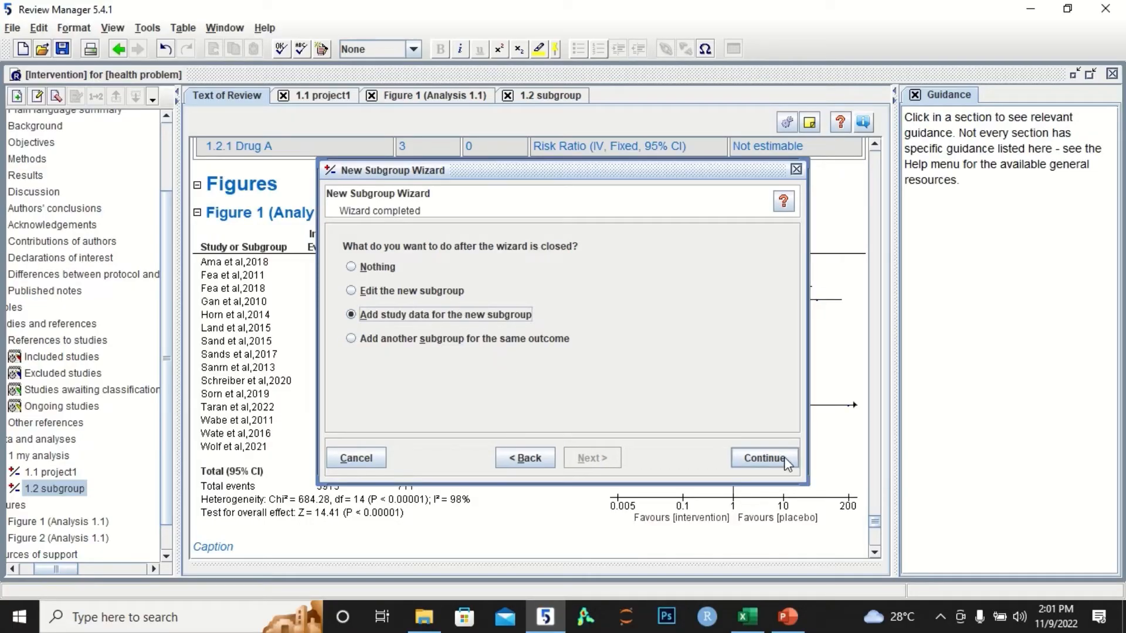
left_click(784, 458)
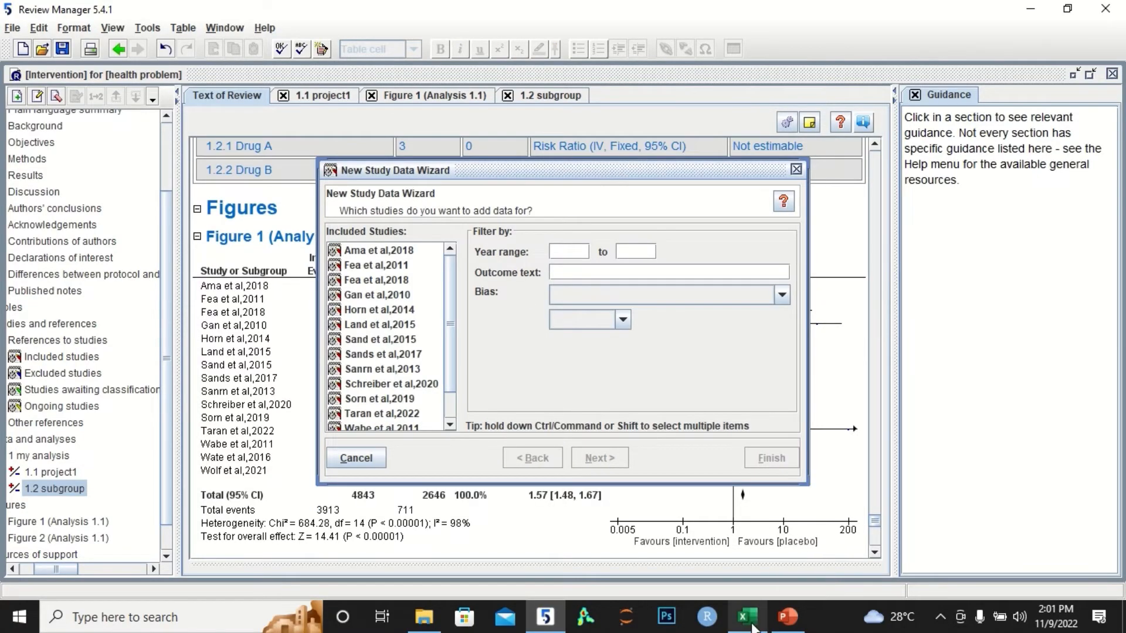
- Consult the Drug B grouping in Excel and add Sands et al,2017 and Sand et al,2015 to the Drug B subgroup
left_click(753, 626)
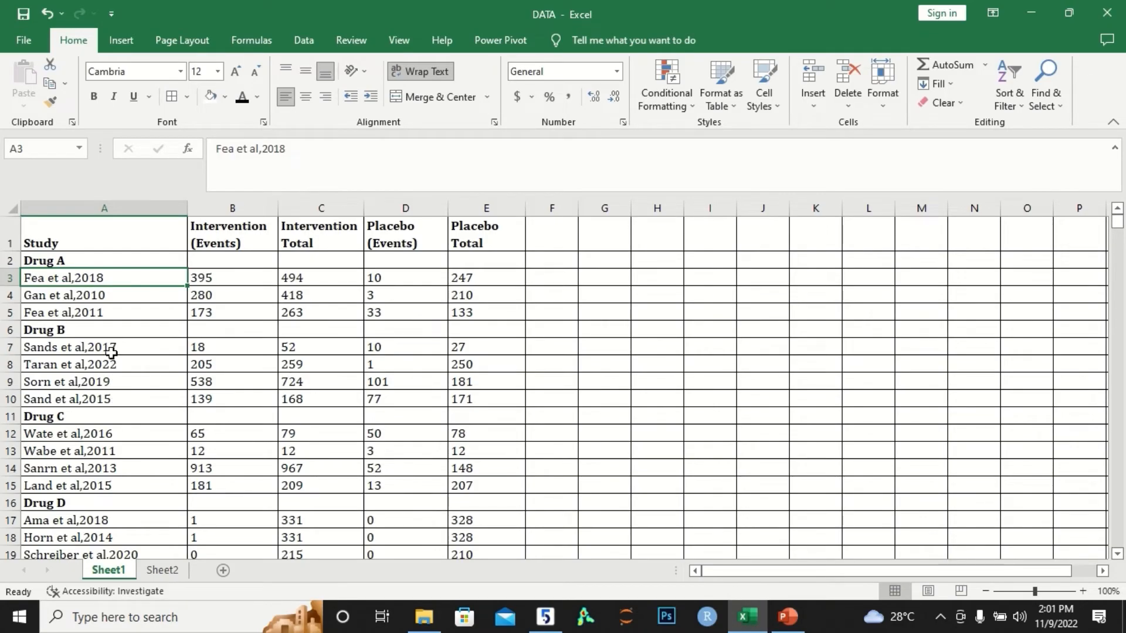
left_click(545, 617)
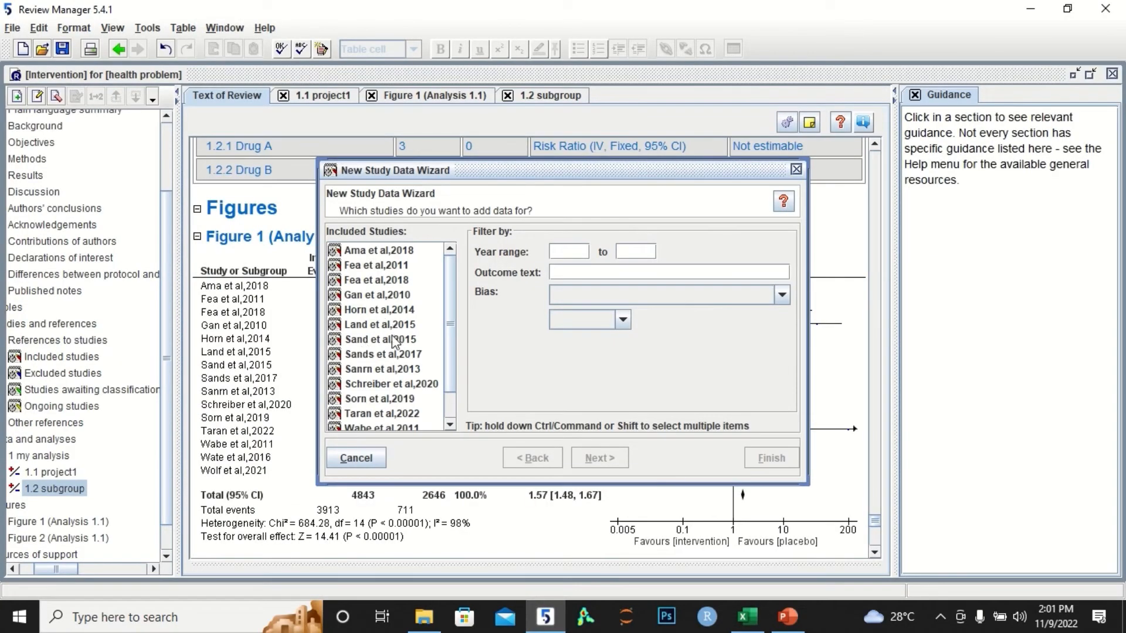
left_click(386, 356)
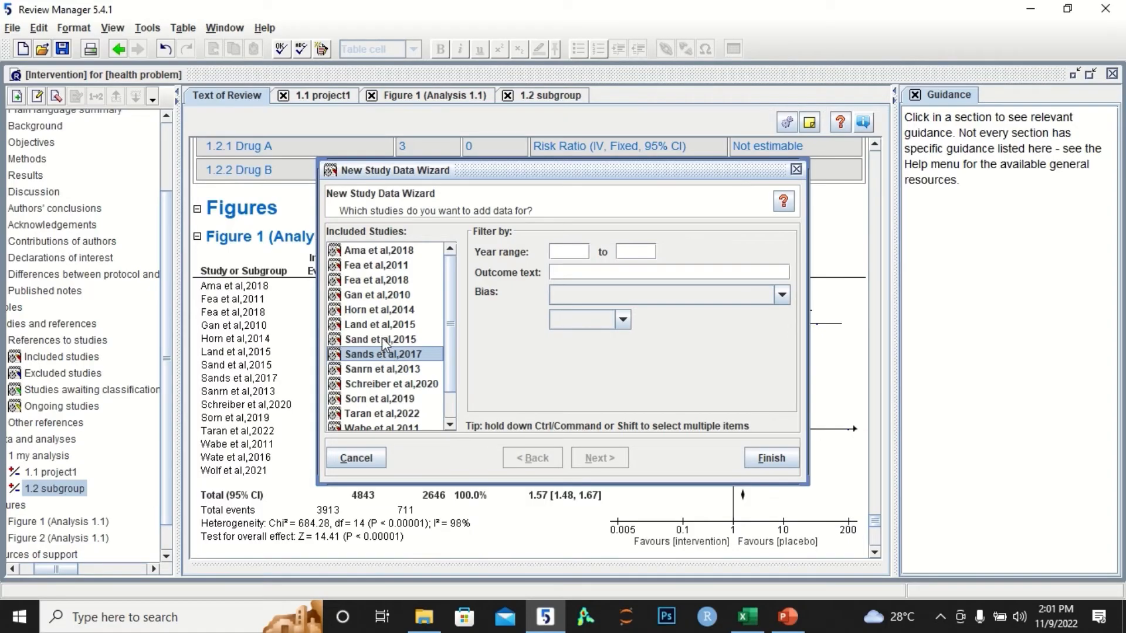
left_click(382, 340, "ctrl")
left_click(765, 460)
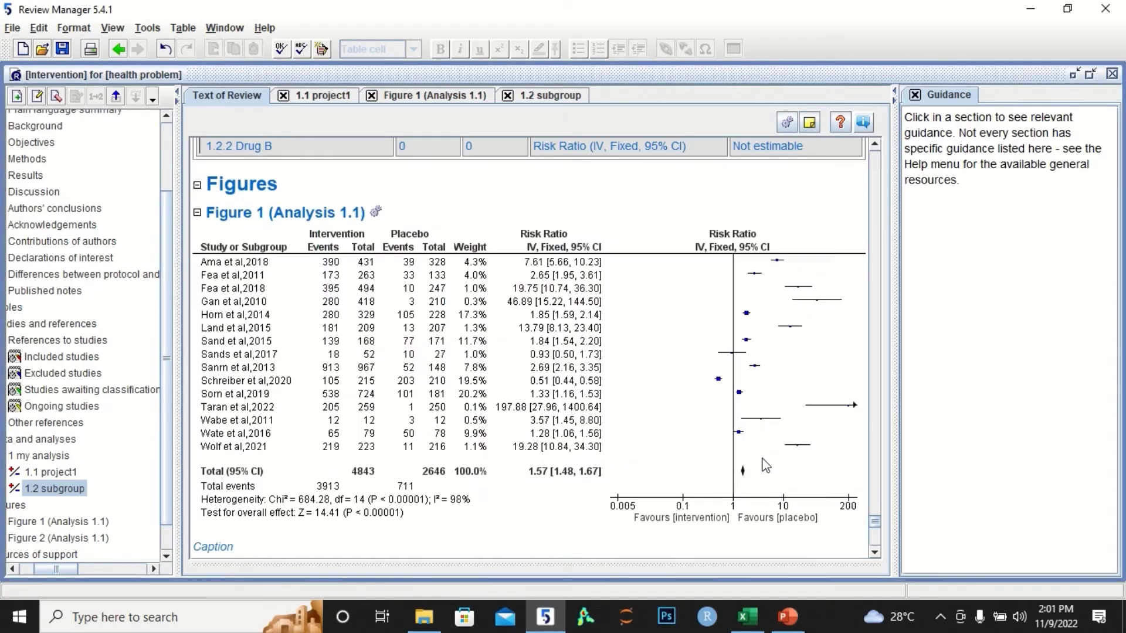
- Recheck the Drug B studies in Excel and add the remaining Sorn et al,2019 and Taran et al,2022 to the Drug B subgroup
left_click(756, 618)
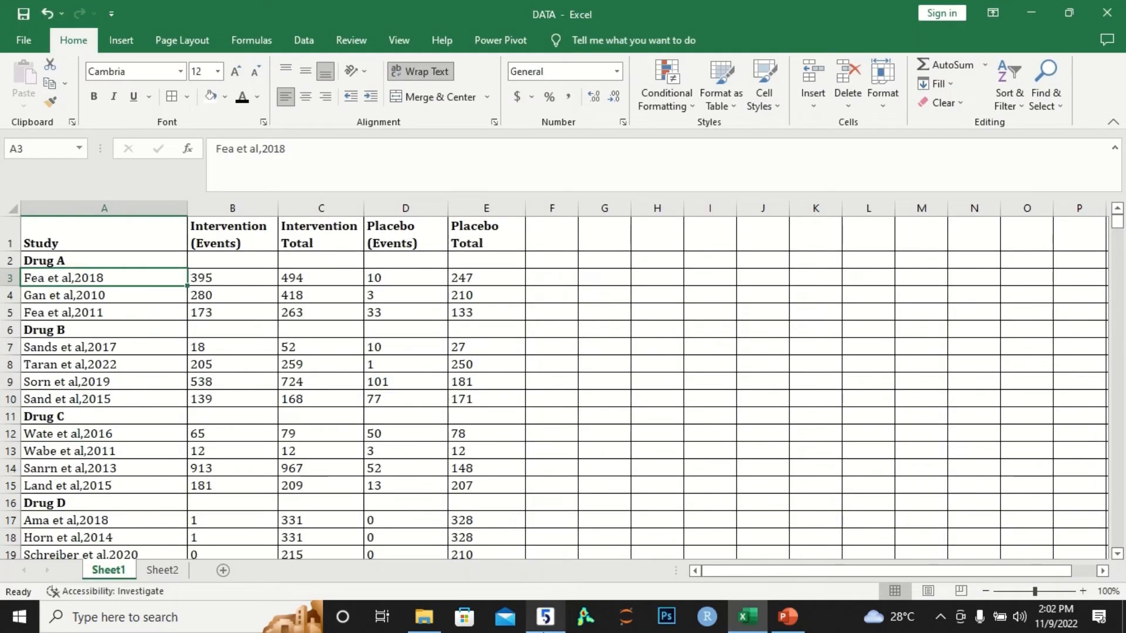
left_click(545, 617)
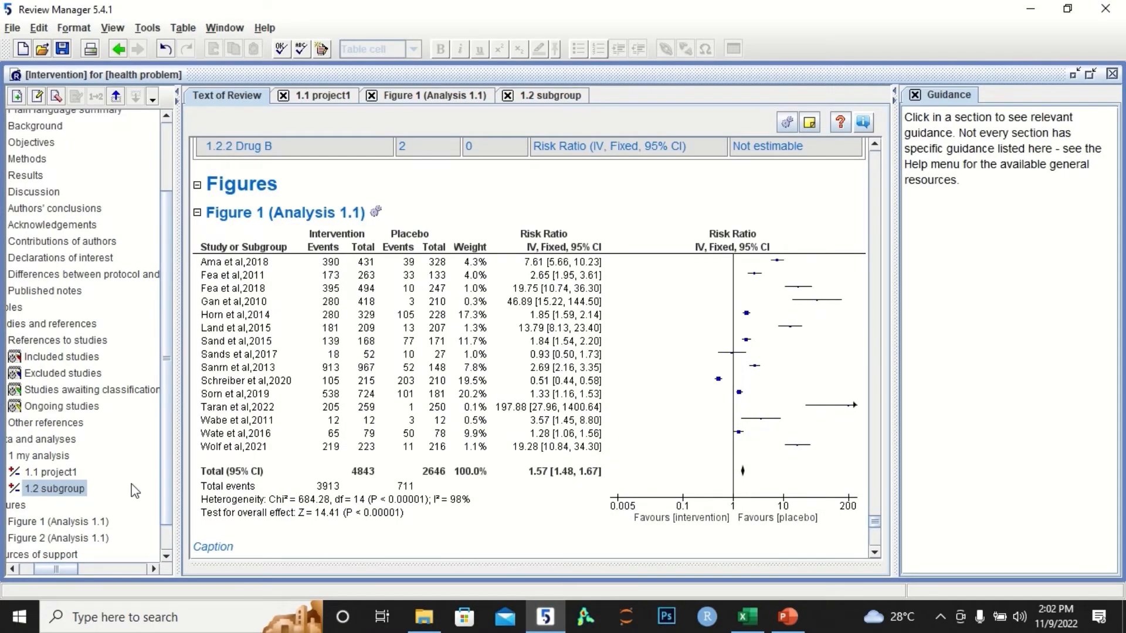
right_click(78, 491)
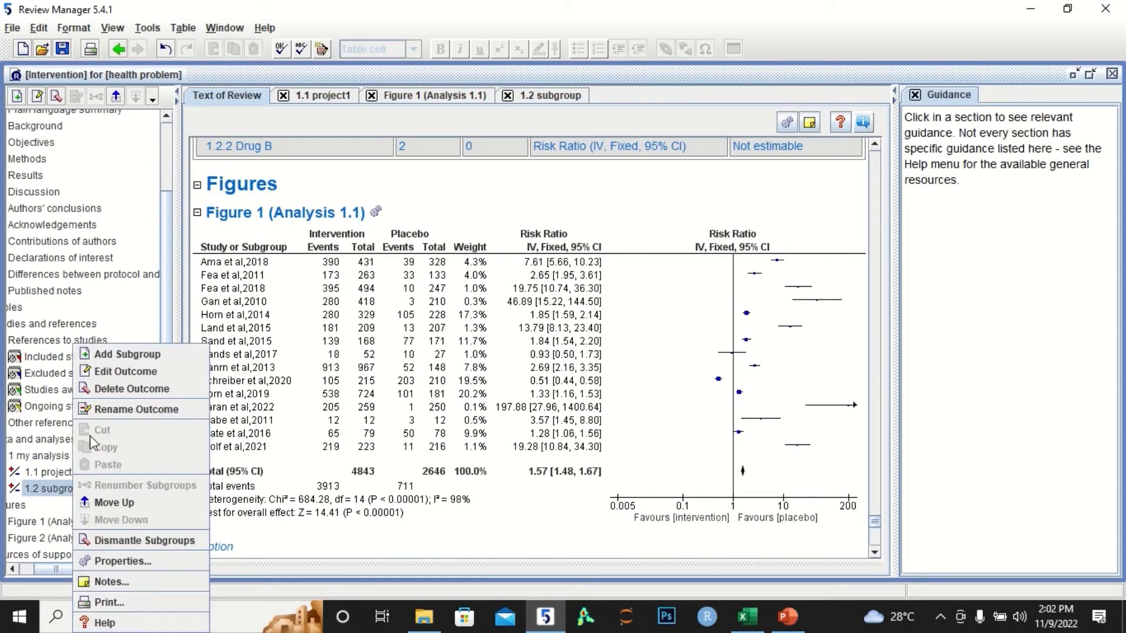
double_click(52, 490)
right_click(72, 521)
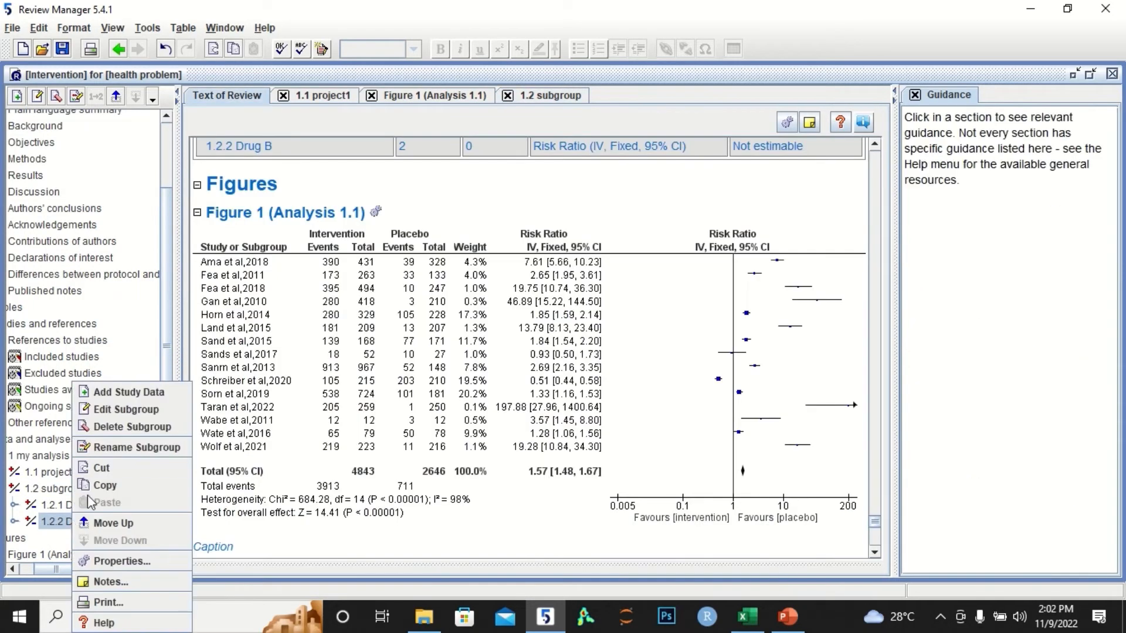
left_click(143, 396)
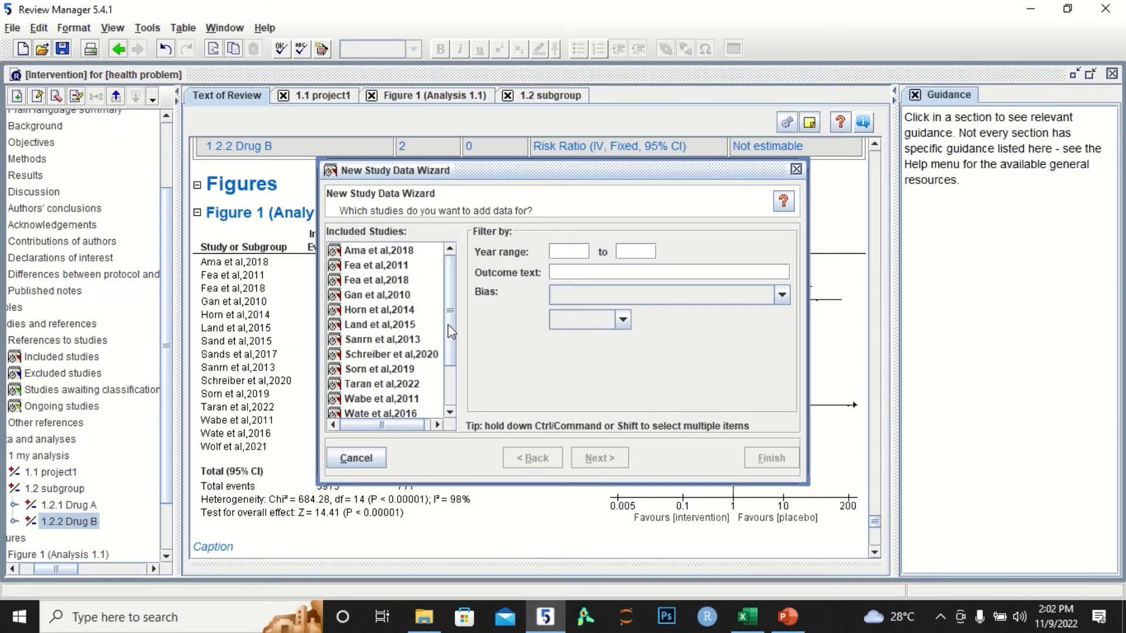
left_click(746, 616)
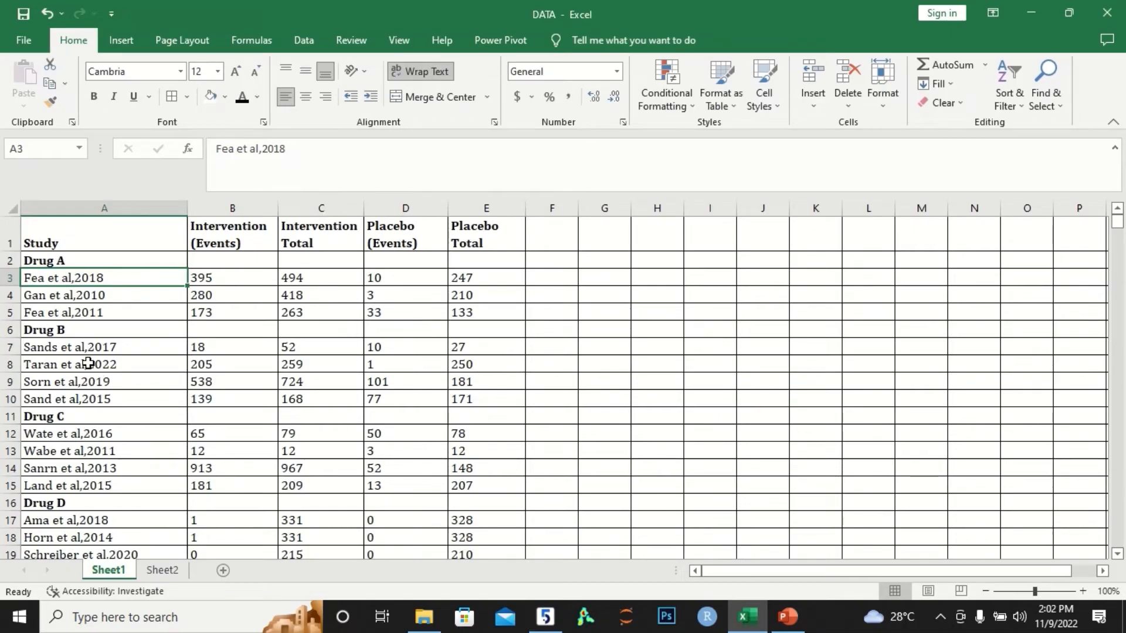
left_click(546, 616)
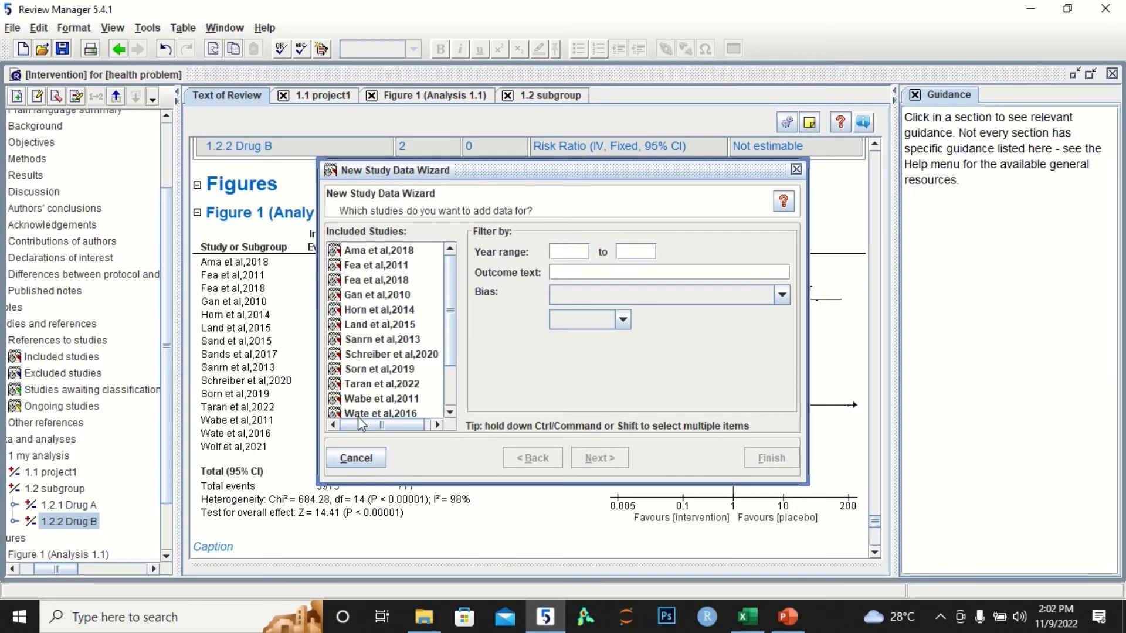
left_click(359, 371)
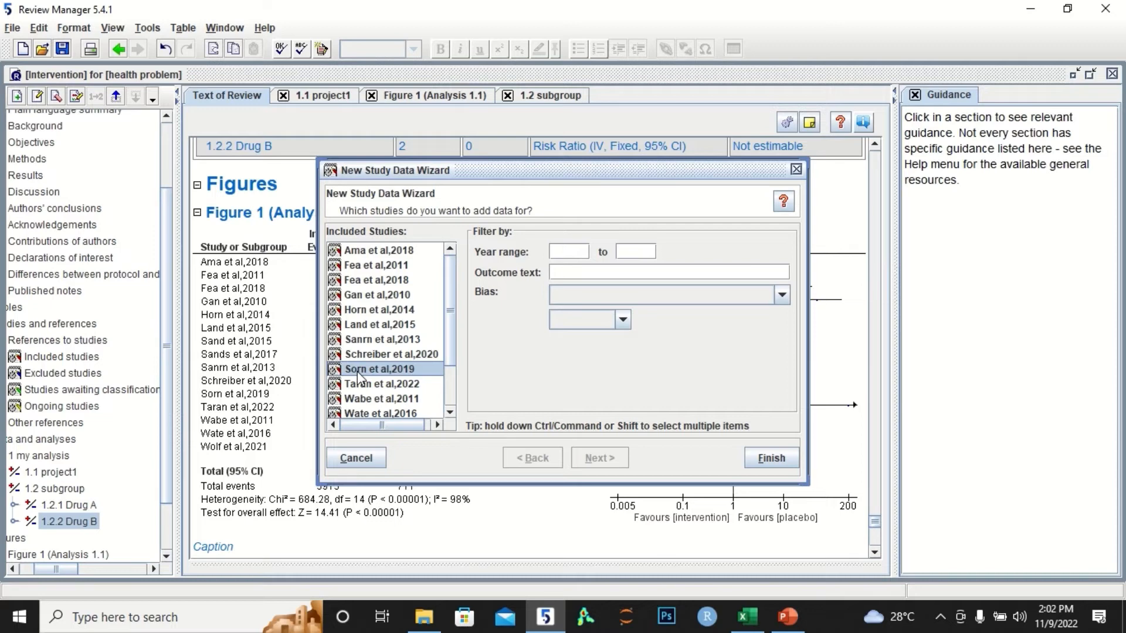
left_click(365, 386, "shift")
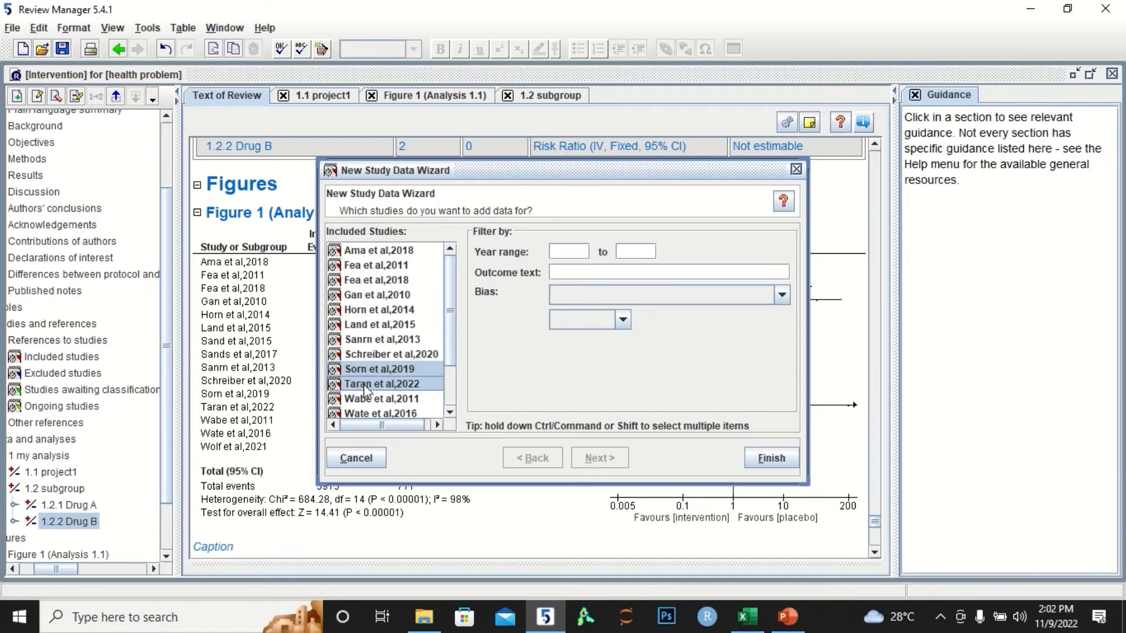
left_click(773, 455)
- Check the next grouping in Excel and add a subgroup named Drug C to outcome 1.2, continuing with the option to add study data
left_click(754, 622)
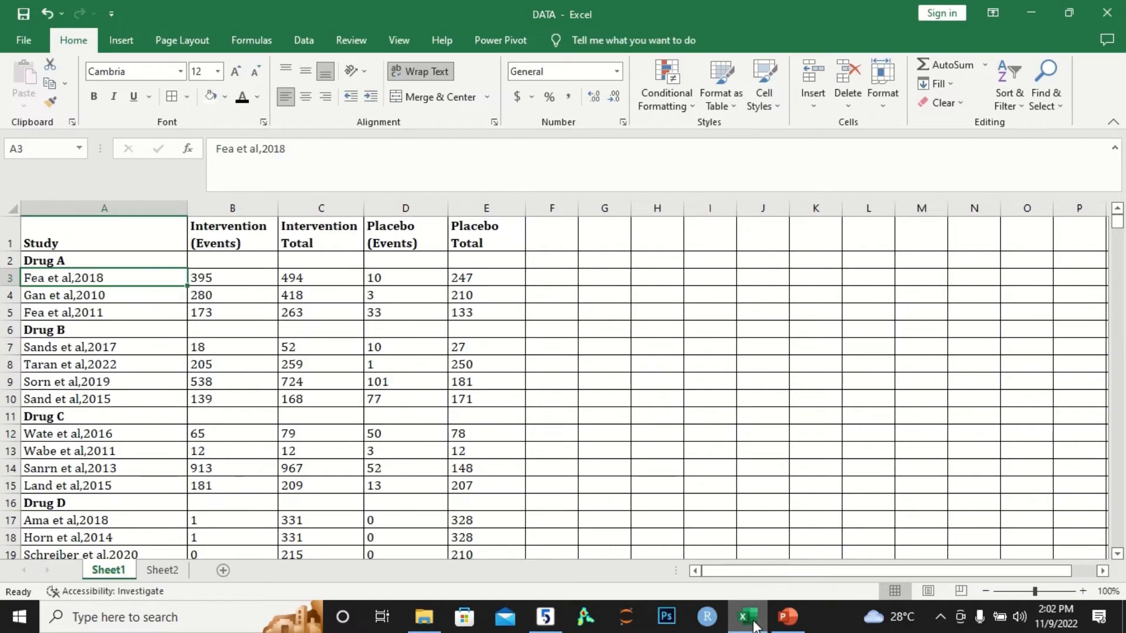
left_click(549, 618)
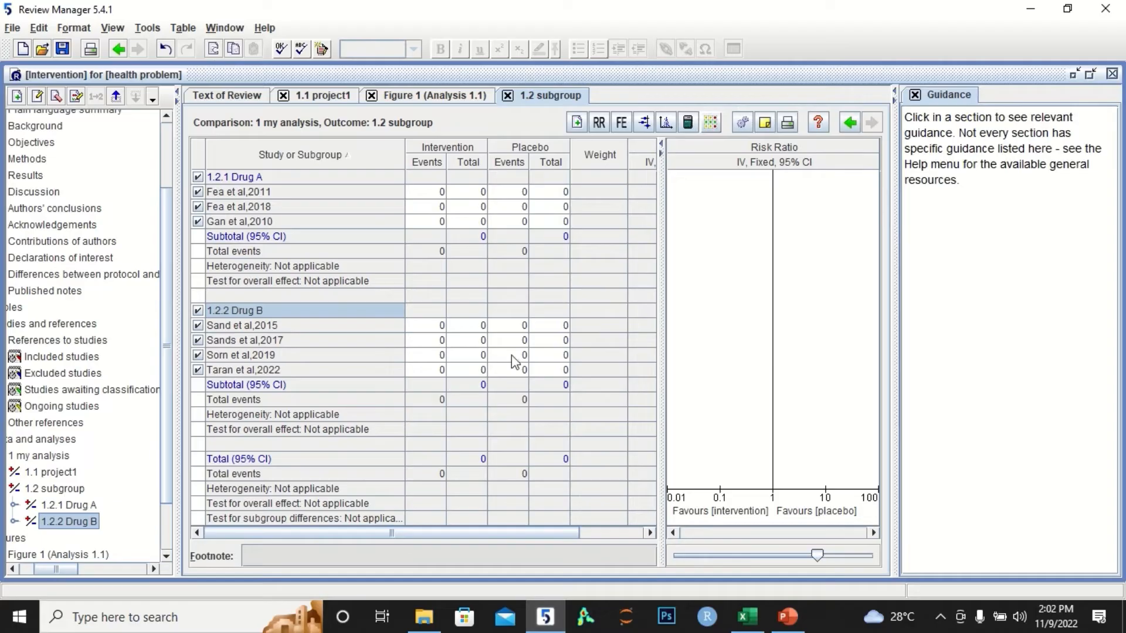
left_click(58, 489)
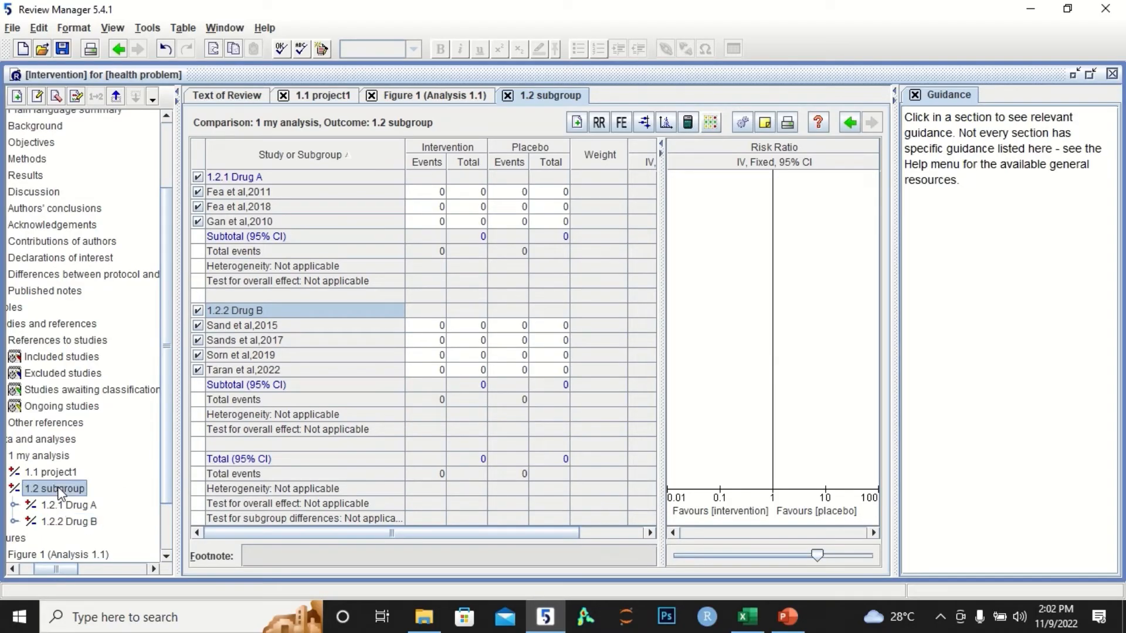
right_click(60, 491)
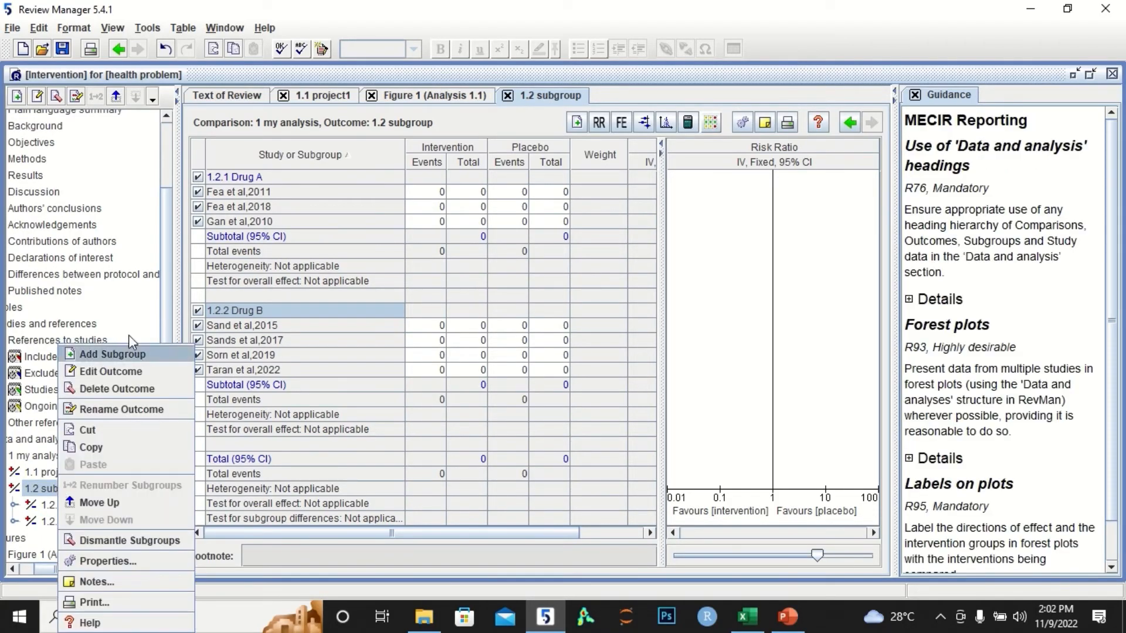
left_click(131, 356)
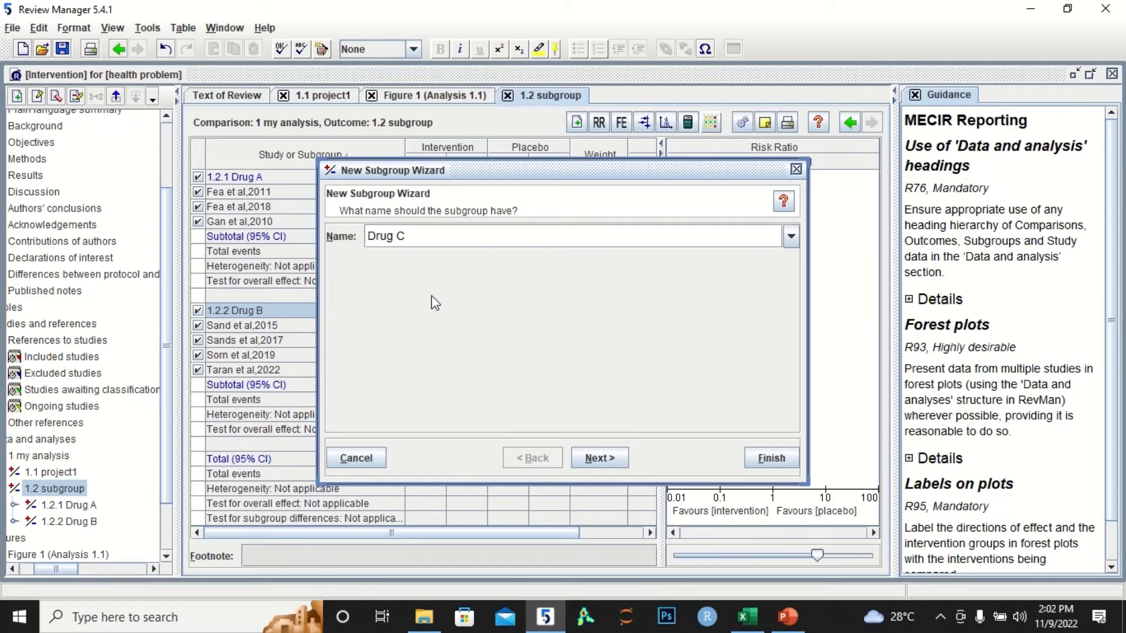
left_click(605, 460)
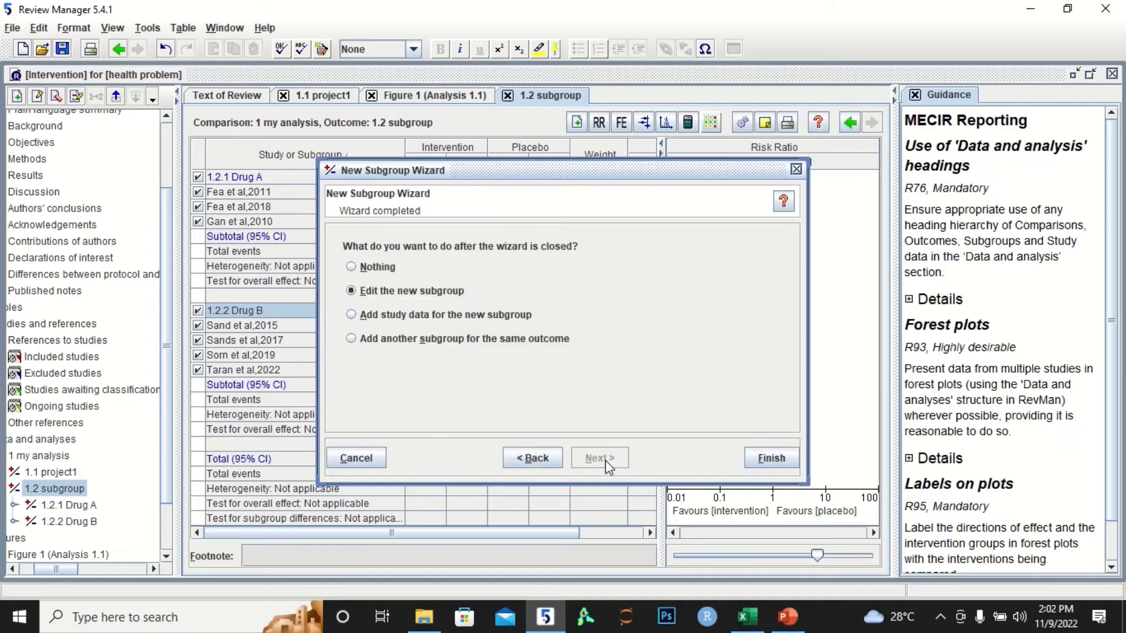
left_click(481, 317)
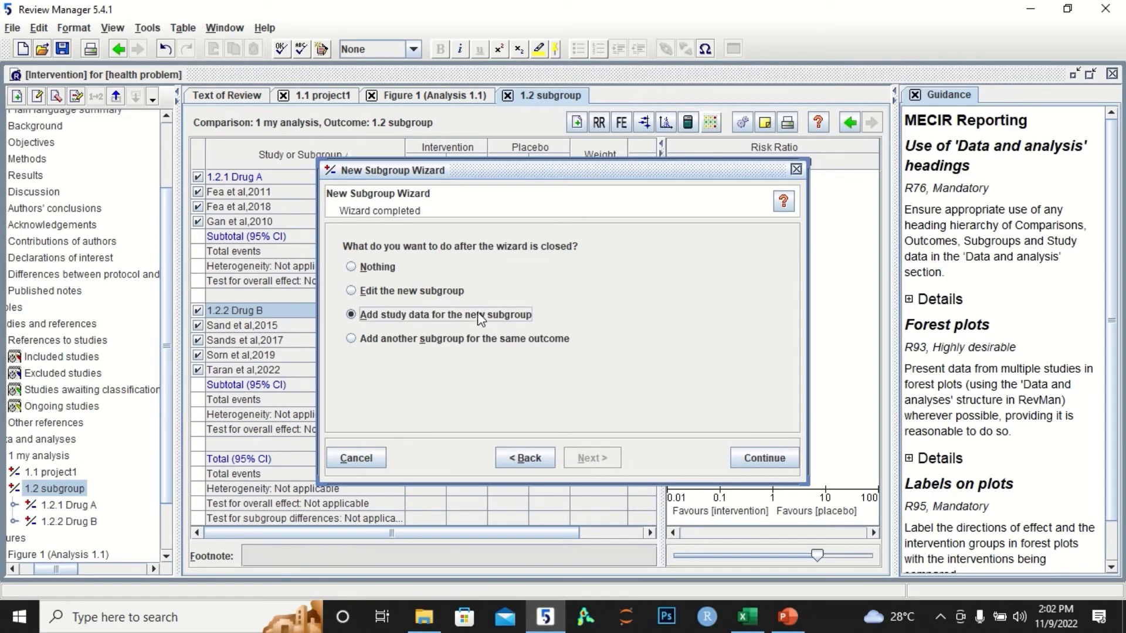
left_click(779, 463)
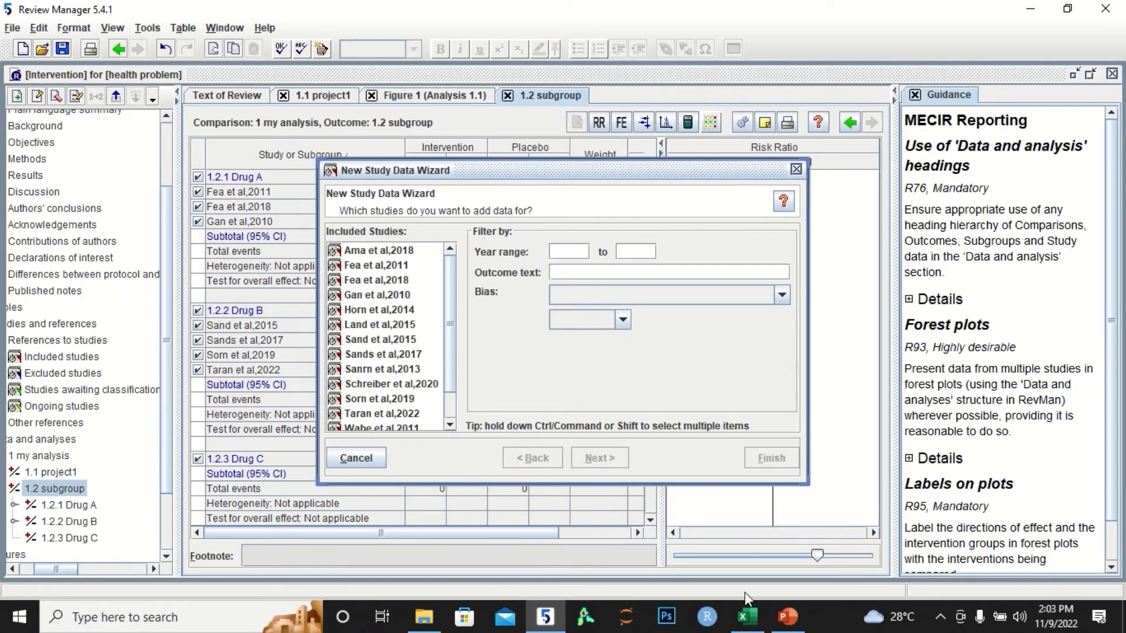
- Check the Drug C grouping in Excel and select Wabe et al,2011 and Wate et al,2016 as studies for the Drug C subgroup
left_click(746, 616)
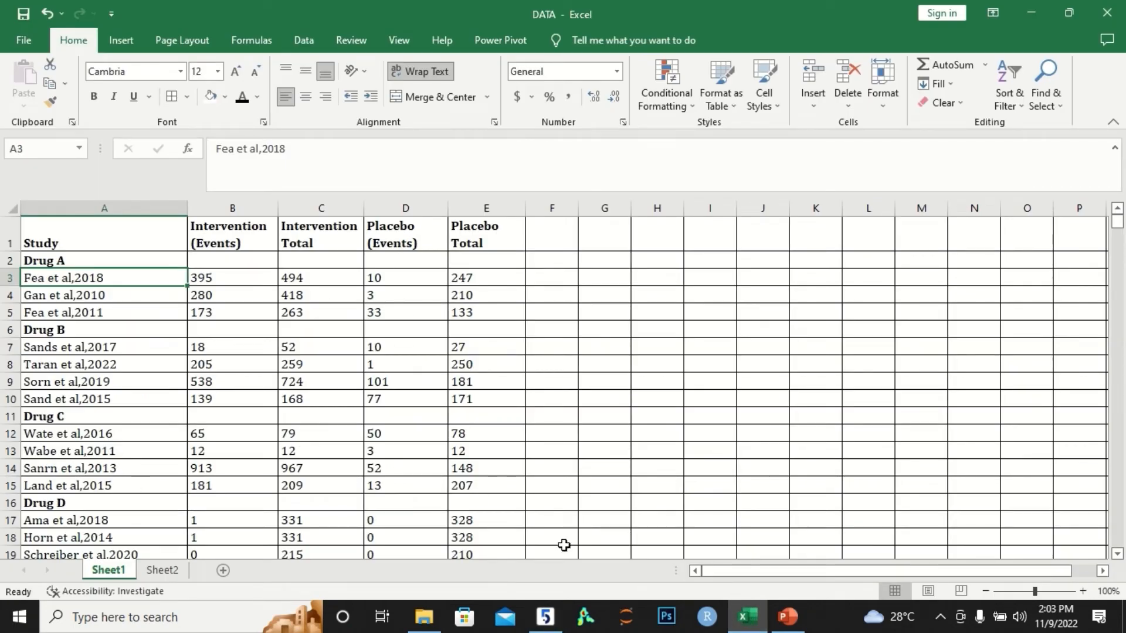
left_click(546, 619)
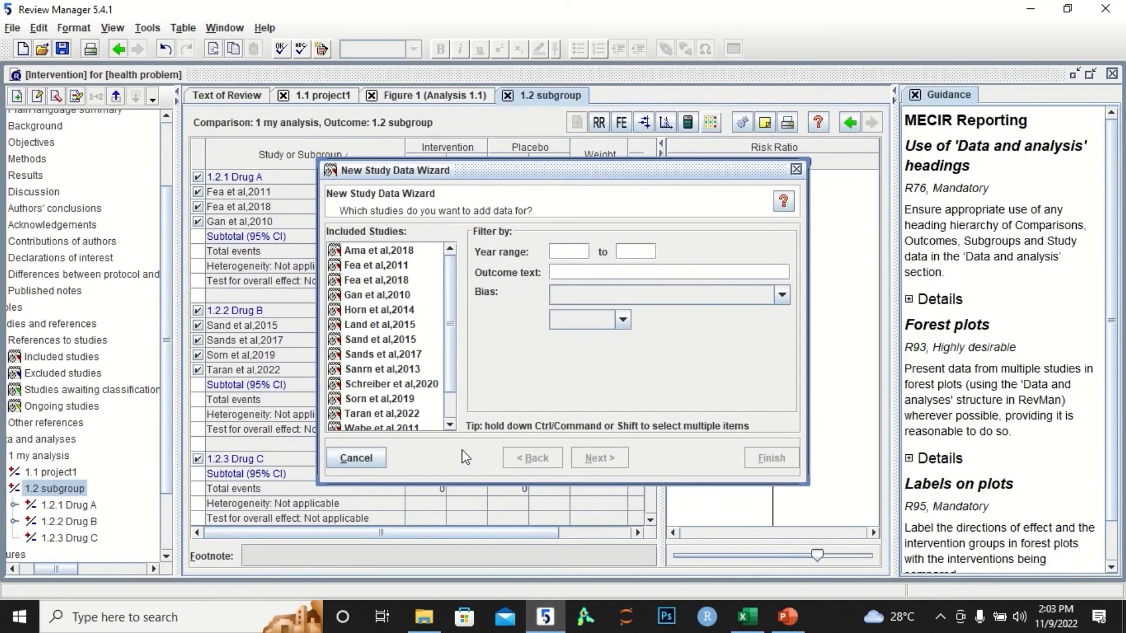
left_click_drag(456, 346, 452, 374)
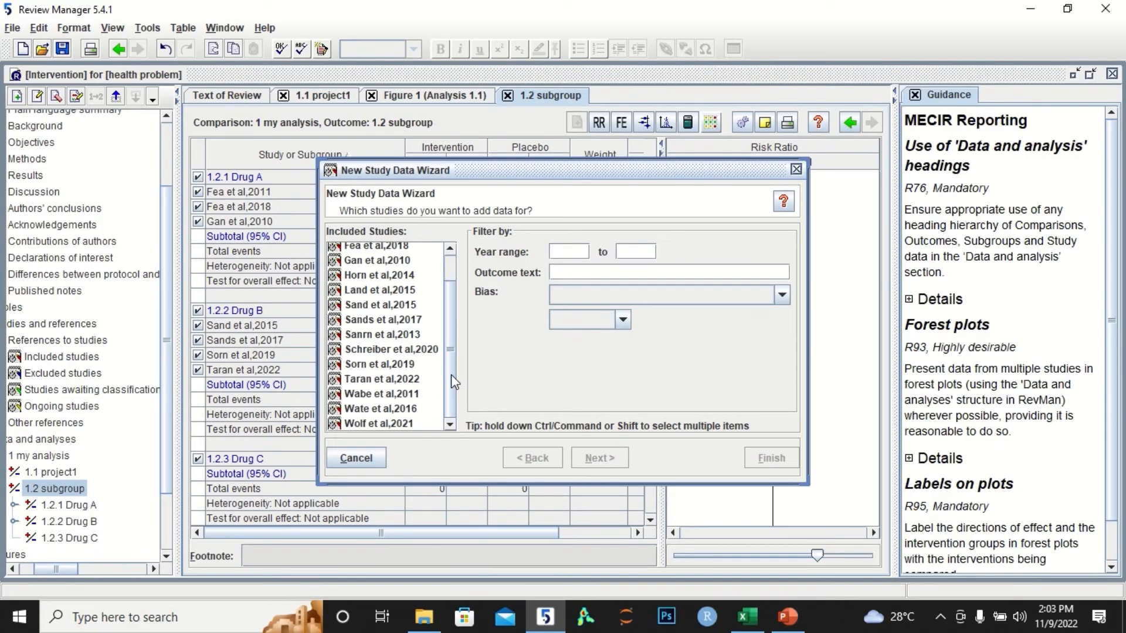
left_click(369, 396)
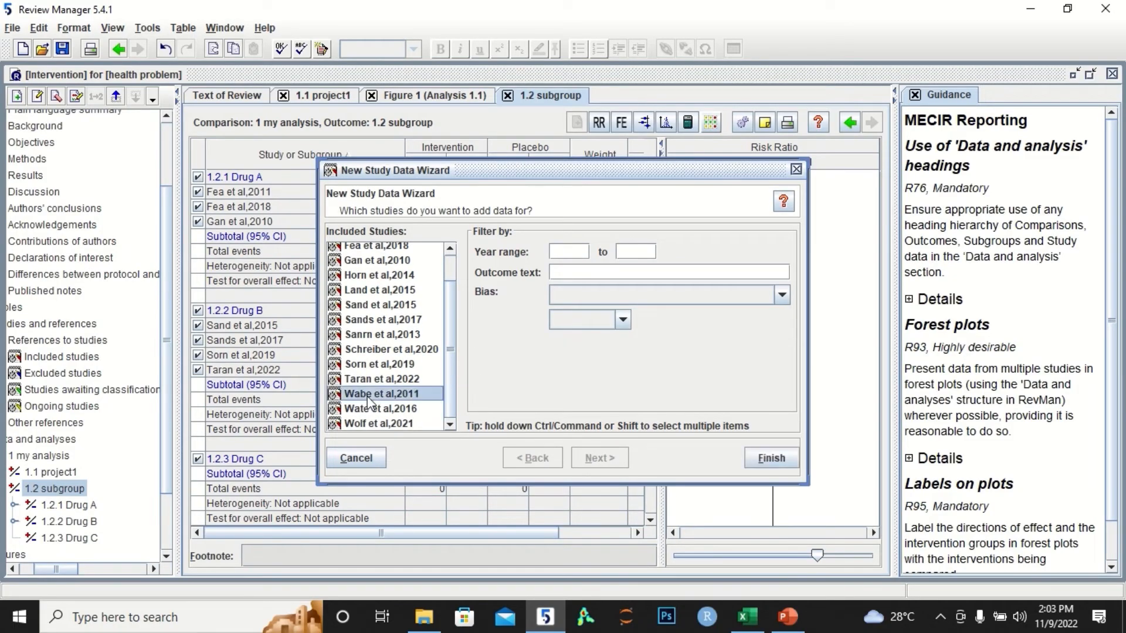
key("shift+Down")
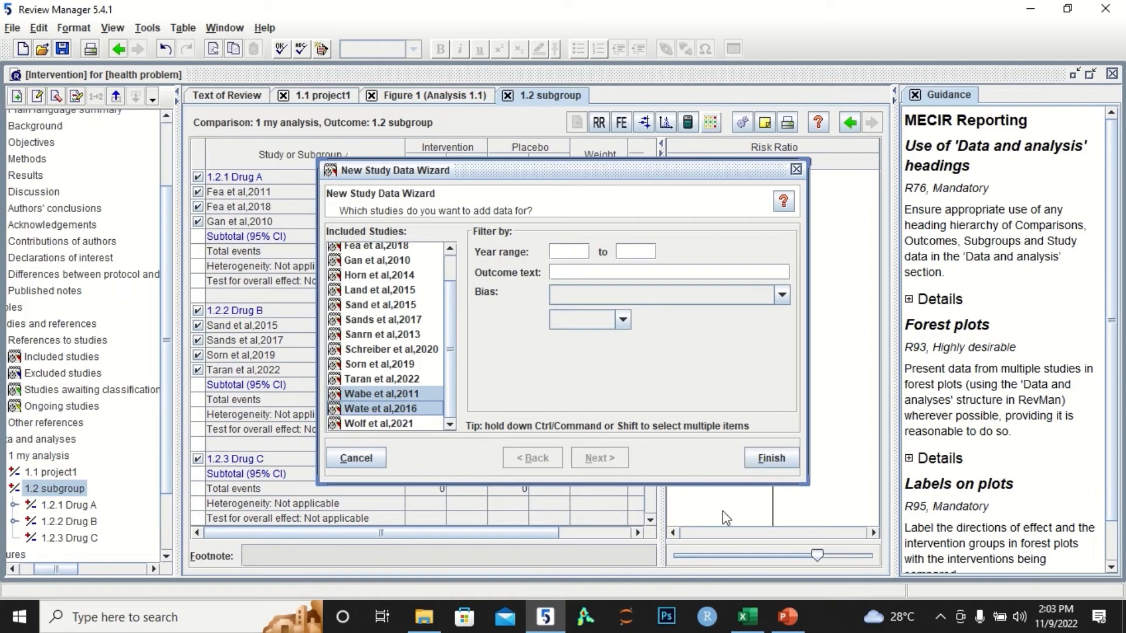
- Recheck the Drug C studies in Excel and add Sanrn et al,2013 and Land et al,2015 to the Drug C subgroup
left_click(747, 617)
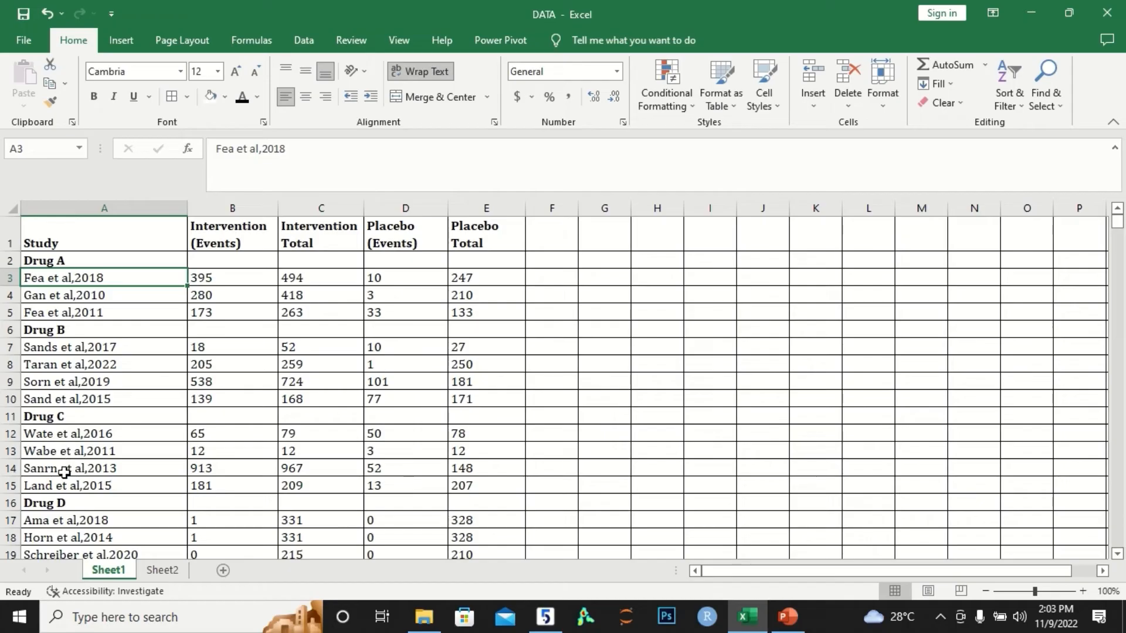
left_click(65, 472)
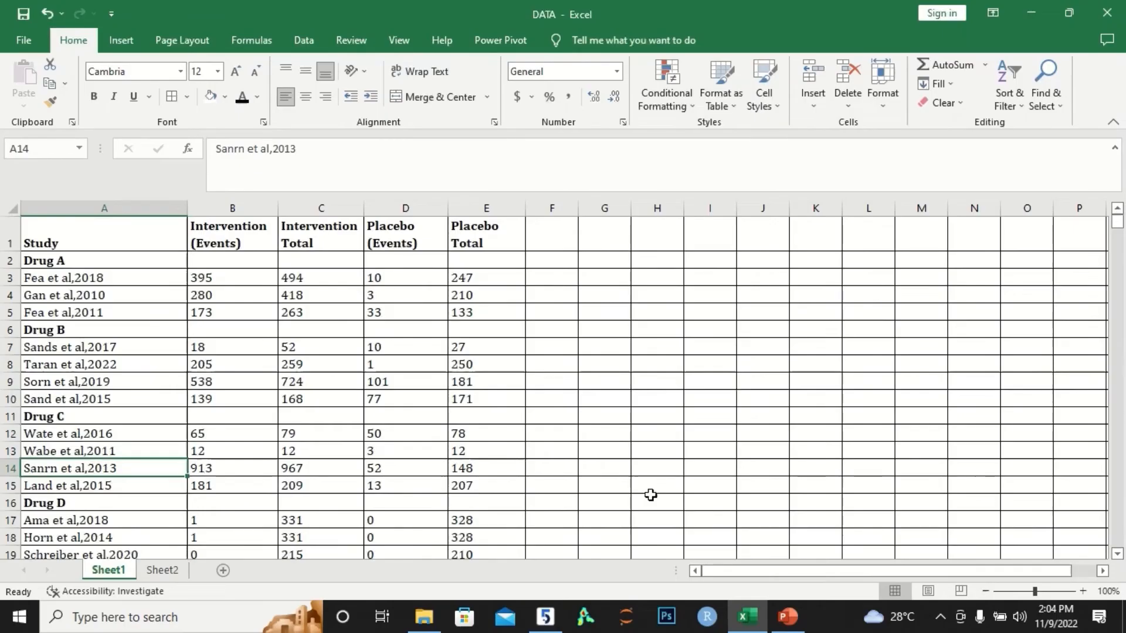
left_click(548, 621)
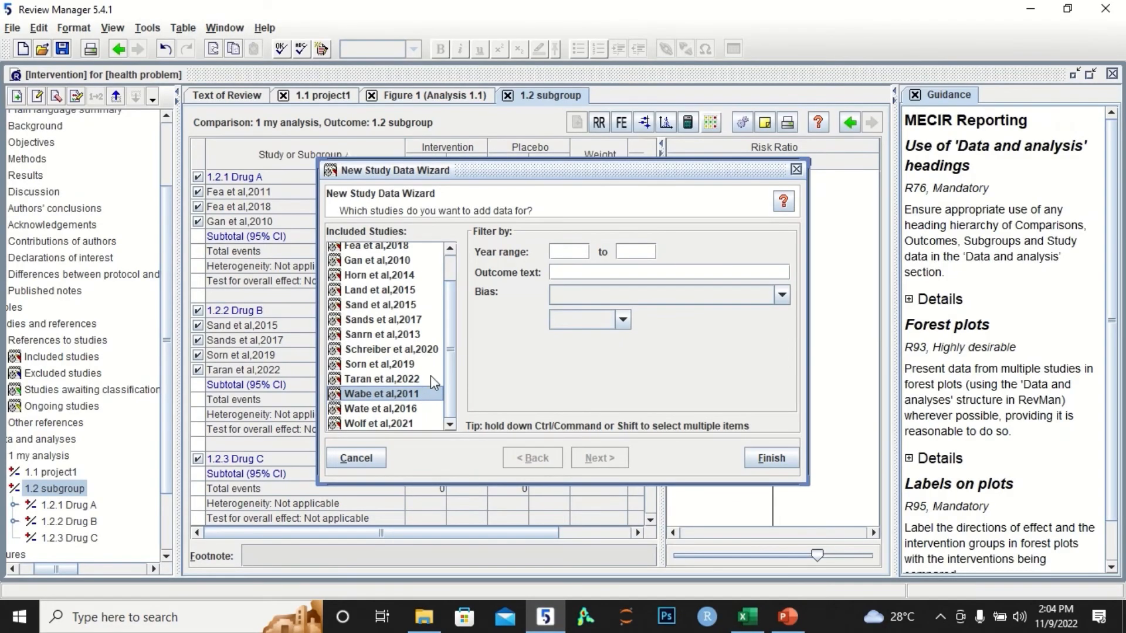
left_click(403, 336)
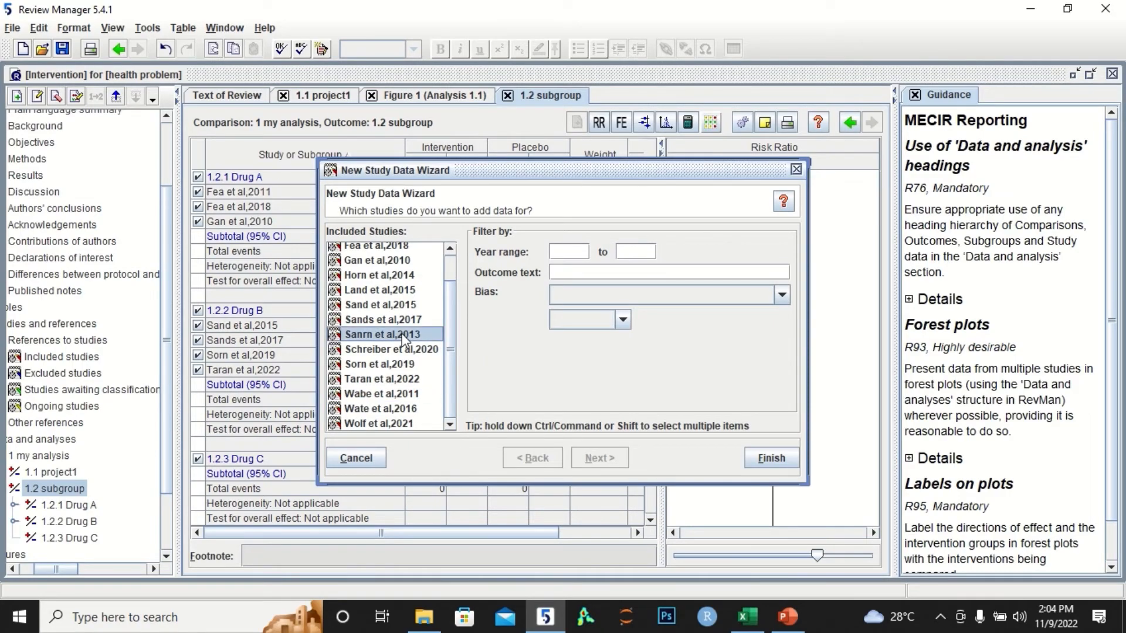
left_click(383, 291, "ctrl")
left_click(751, 460)
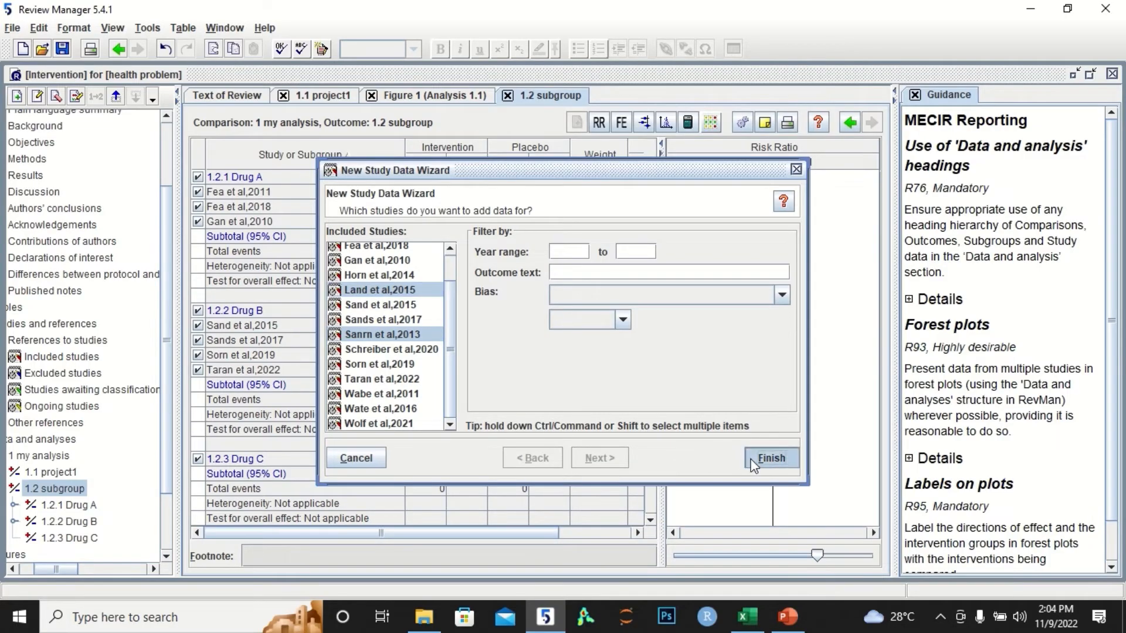
- Add a subgroup named Drug D to outcome 1.2, continuing with the option to add study data for the new subgroup
left_click(56, 491)
right_click(57, 492)
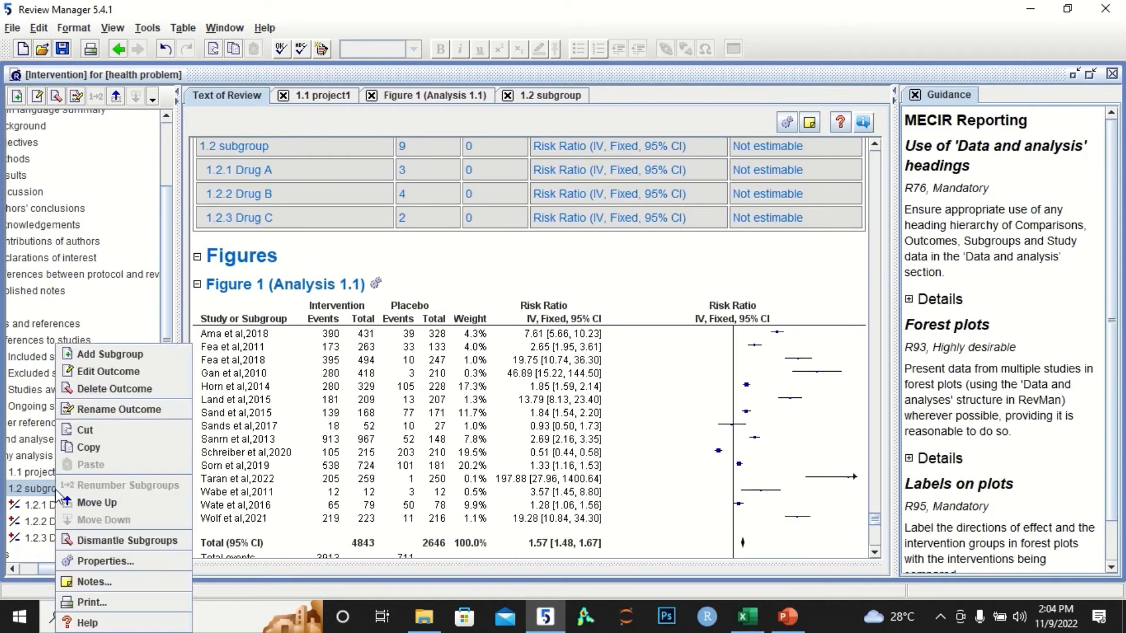
left_click(109, 355)
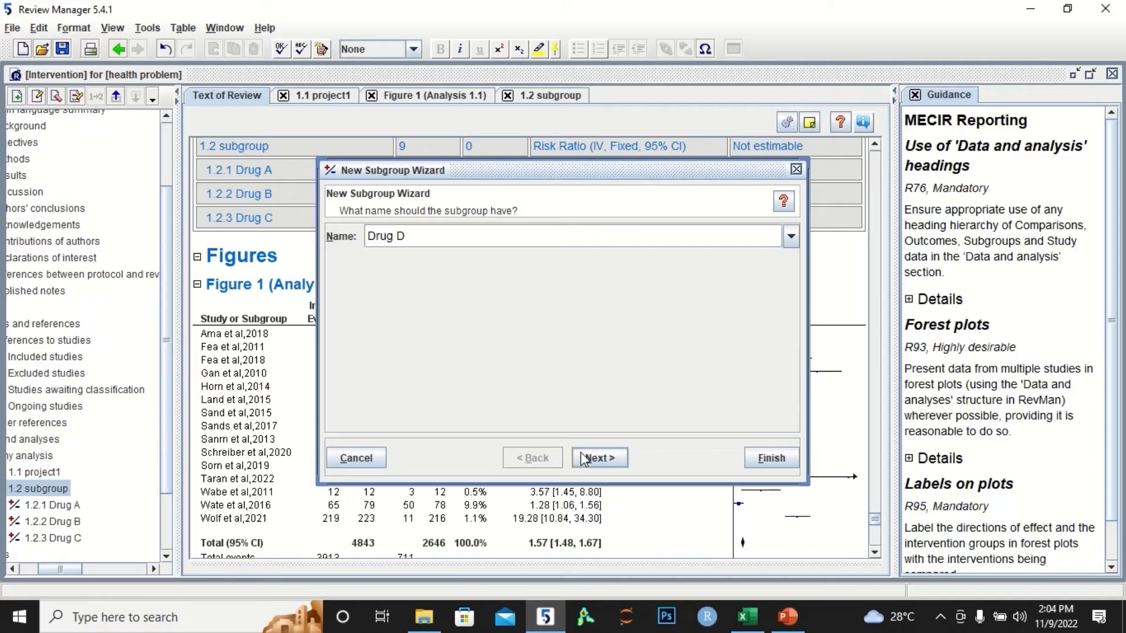
left_click(615, 459)
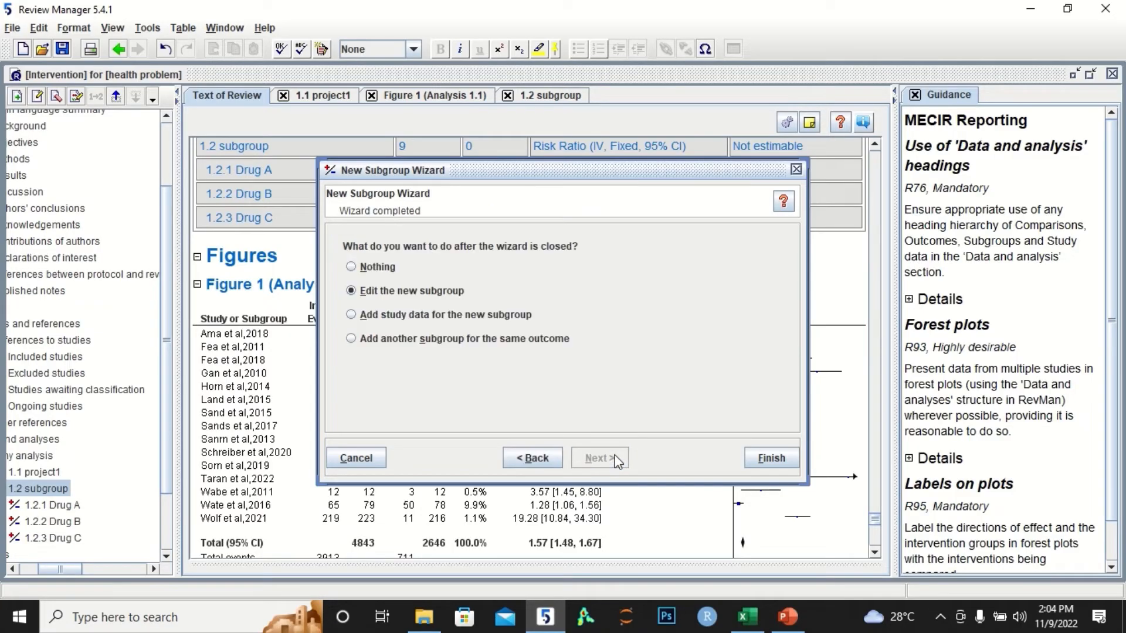
left_click(478, 316)
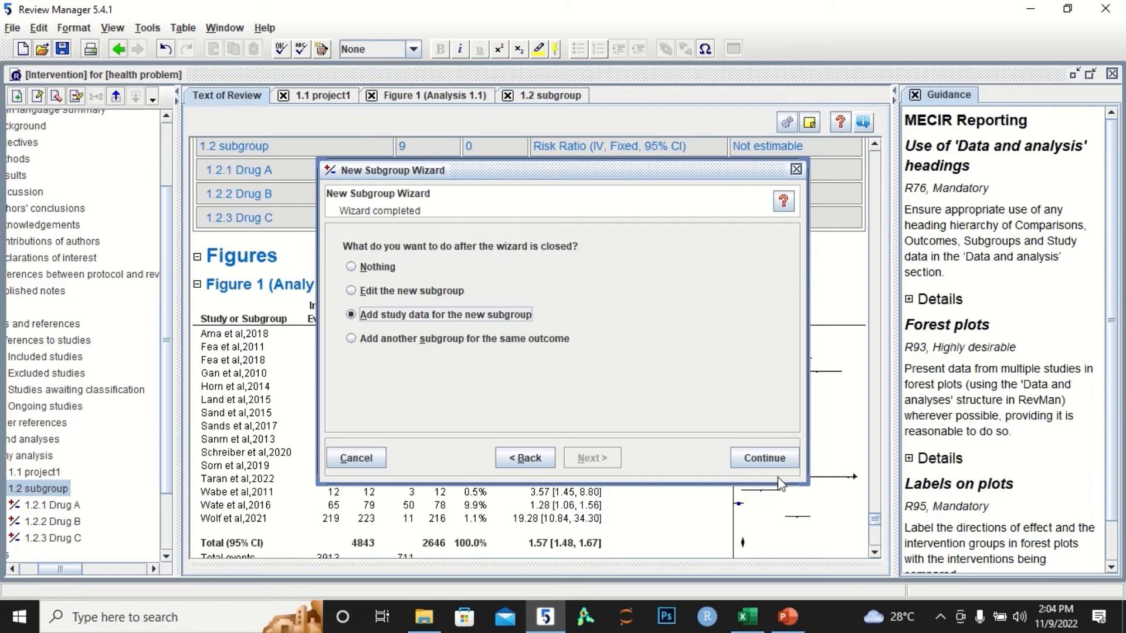
left_click(773, 458)
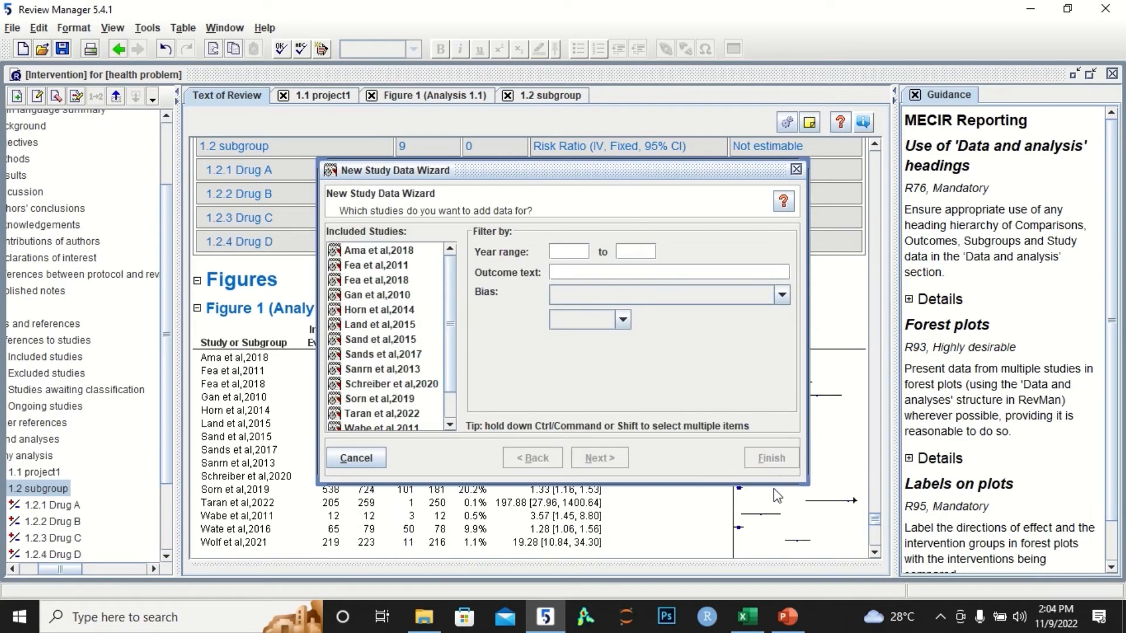
- Consult the Drug D grouping in Excel and add Ama et al,2018, Horn et al,2014 and Wolf et al,2021 to the Drug D subgroup
left_click(745, 617)
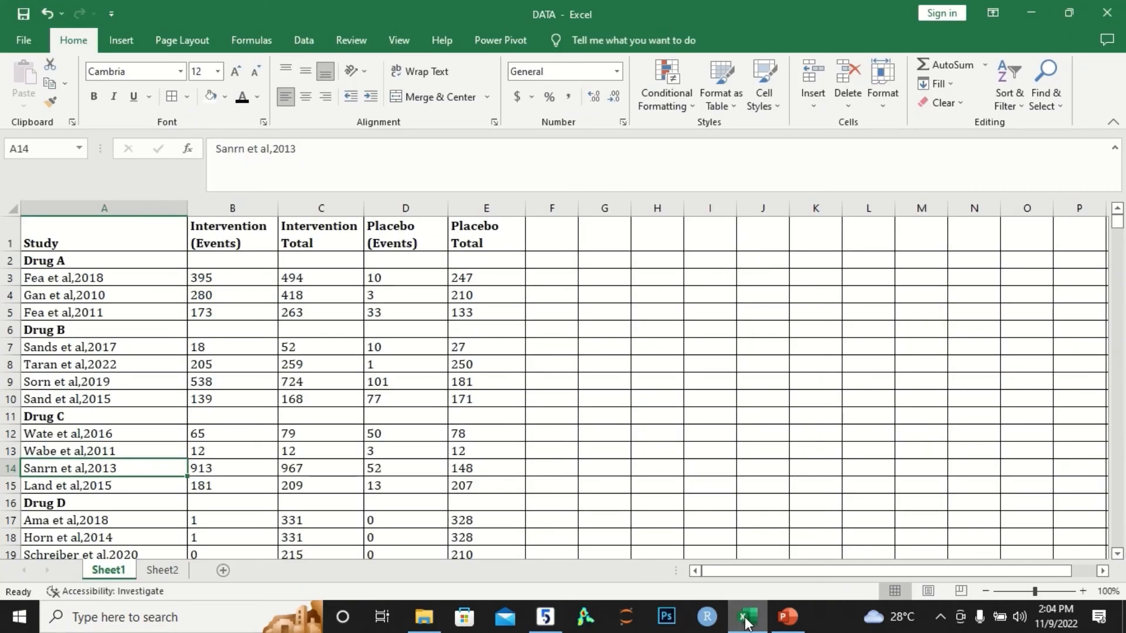
left_click(167, 524)
key("Down")
key("Down")
key("Down")
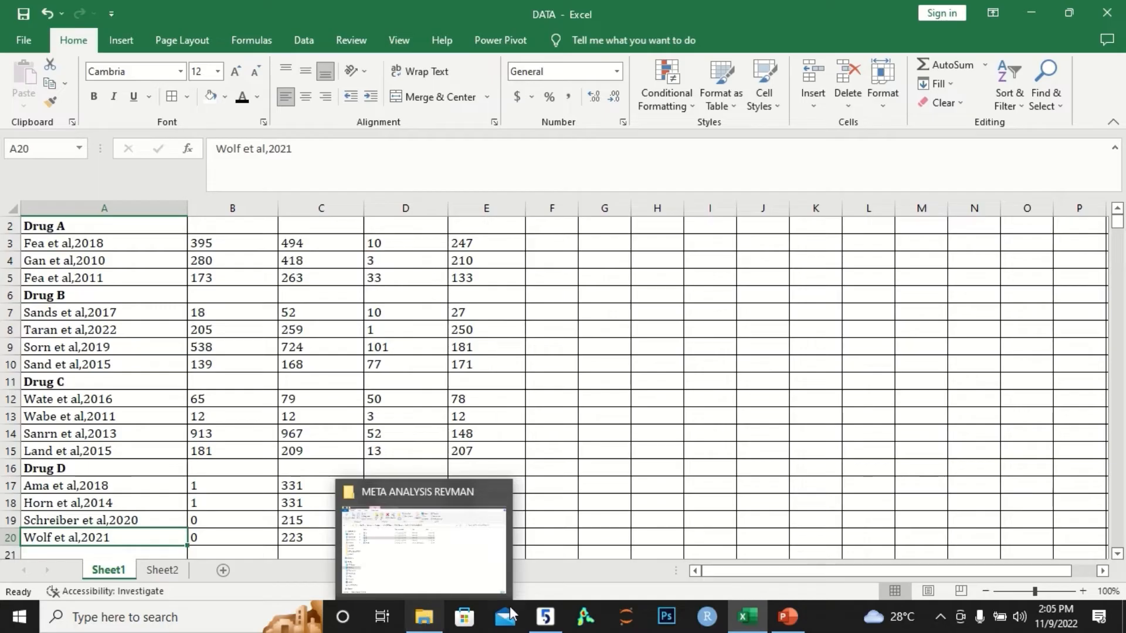
left_click(545, 616)
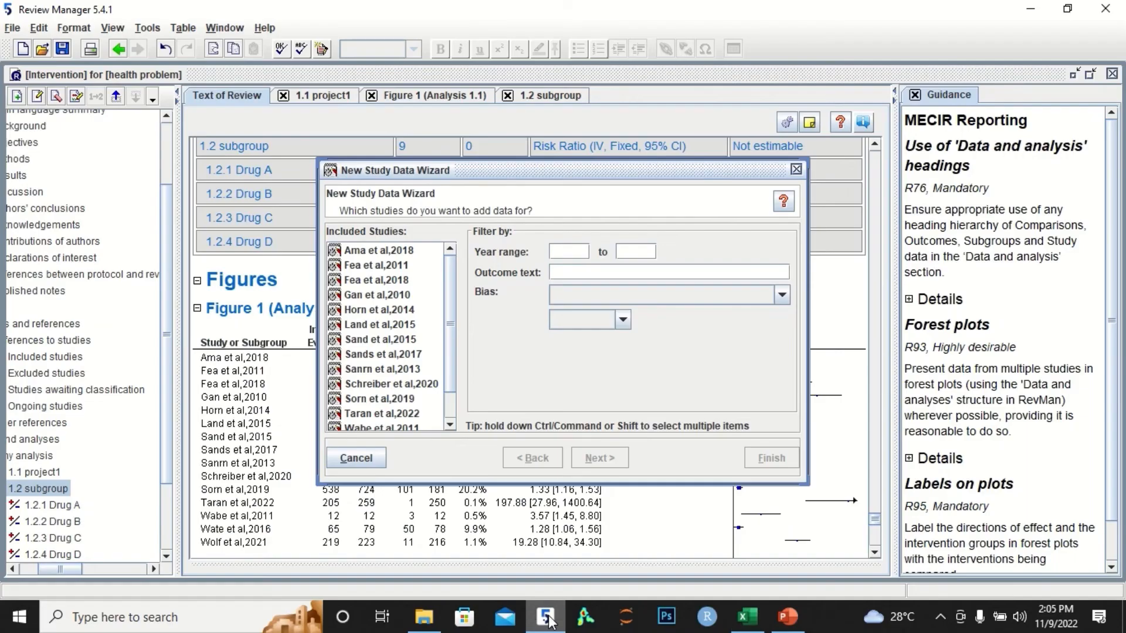
left_click(362, 252)
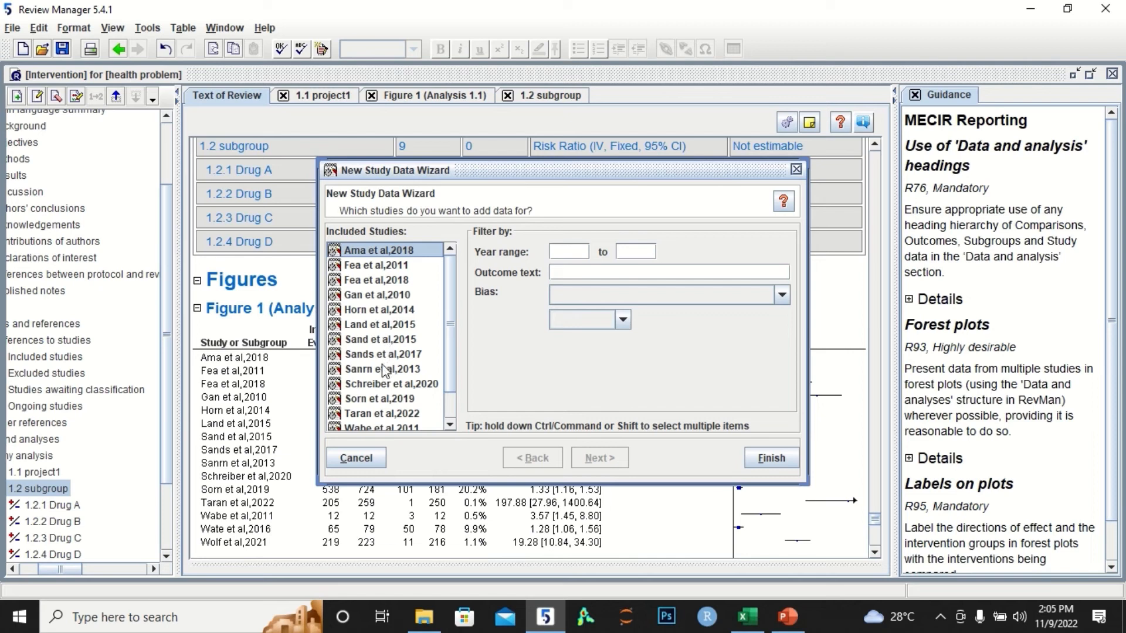
left_click(372, 311, "ctrl")
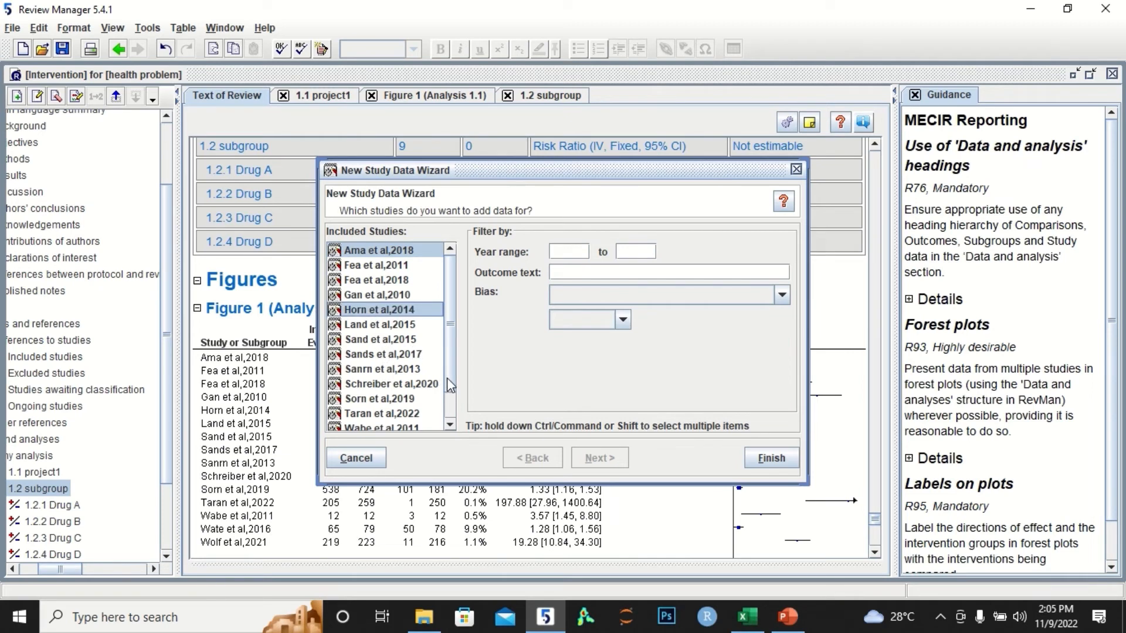
left_click_drag(450, 385, 451, 422)
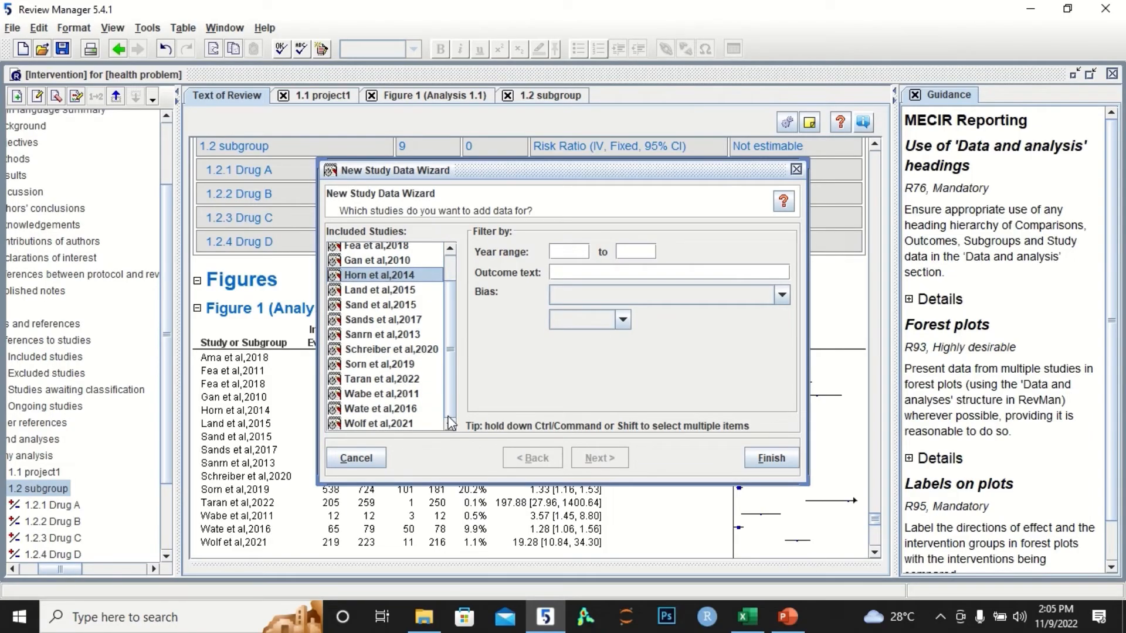
left_click(412, 423, "ctrl")
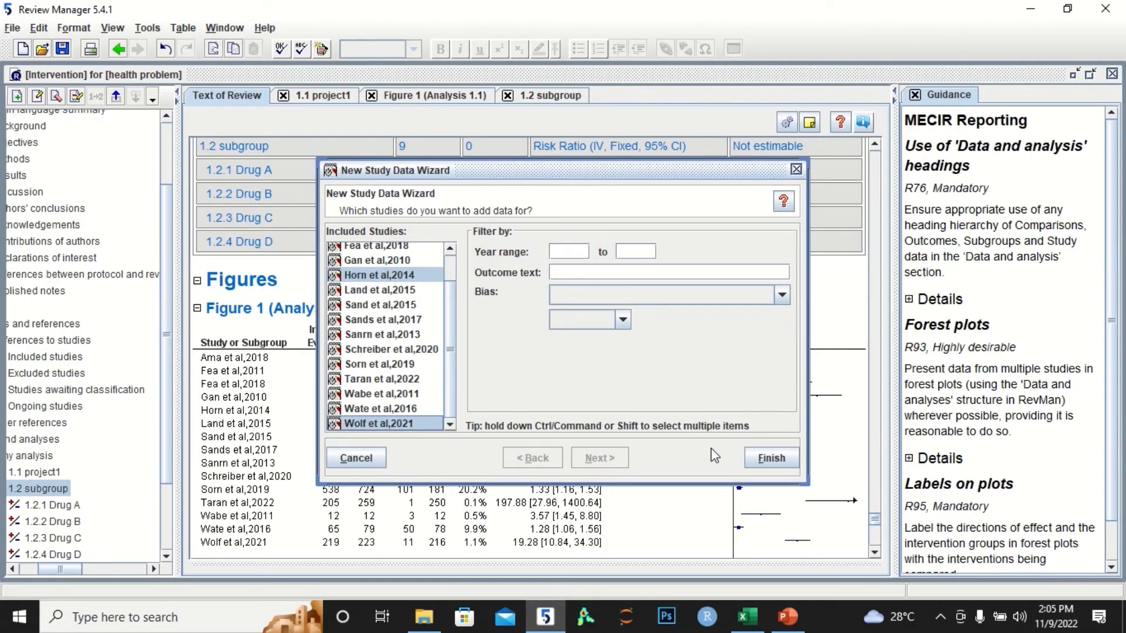
left_click(782, 459)
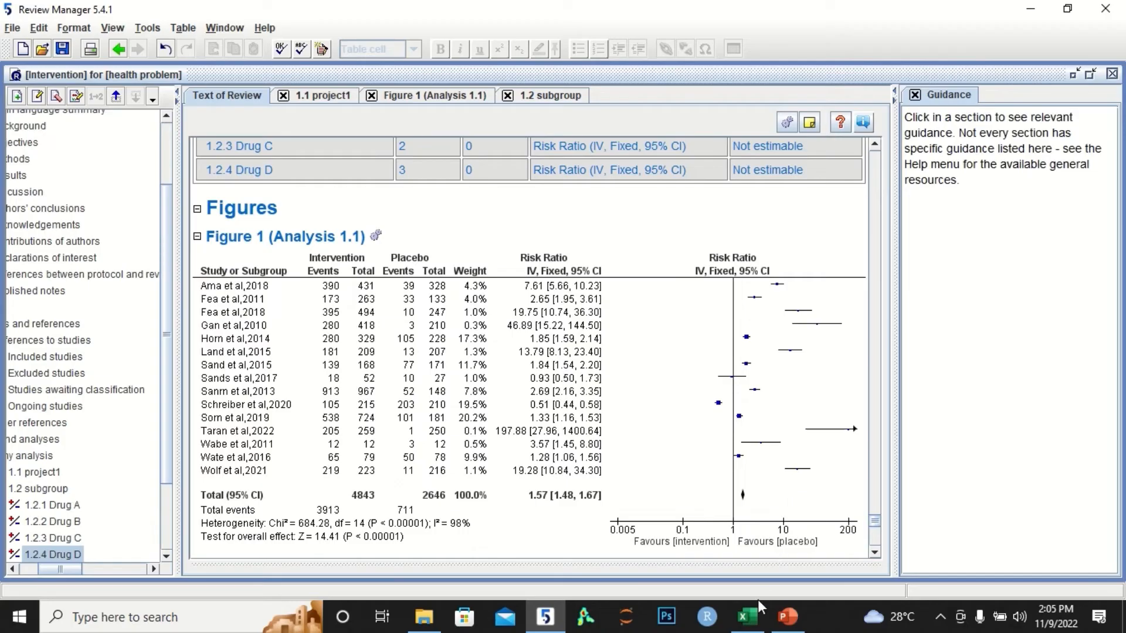
- Recheck the Drug D studies in Excel and add the missing Schreiber et al,2020 to the Drug D subgroup
left_click(747, 617)
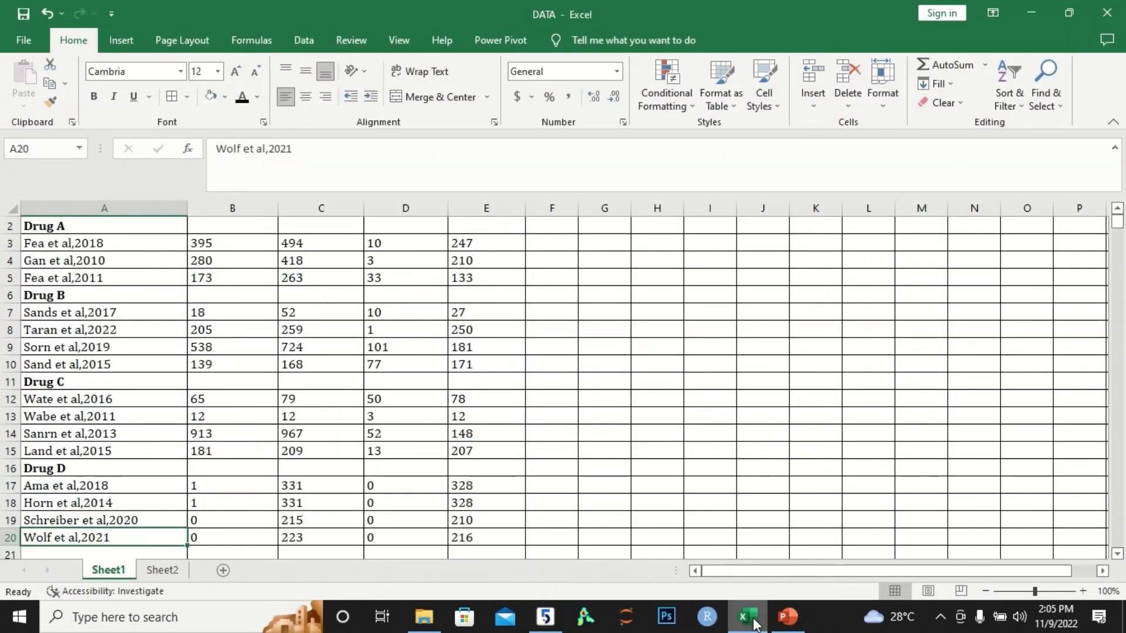
left_click(136, 520)
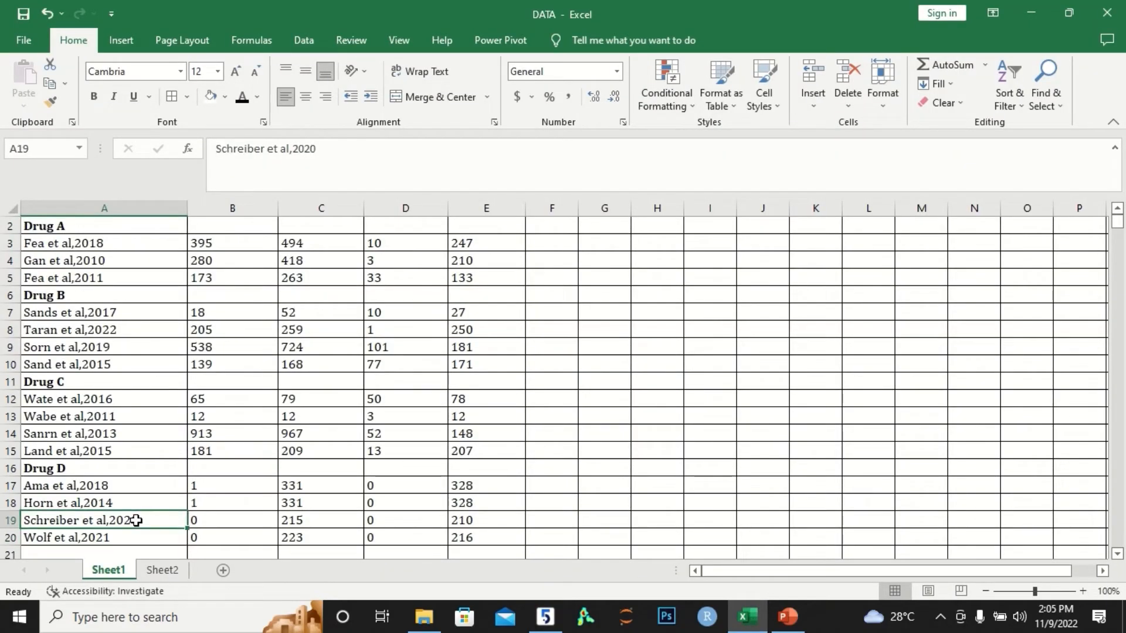
left_click(545, 617)
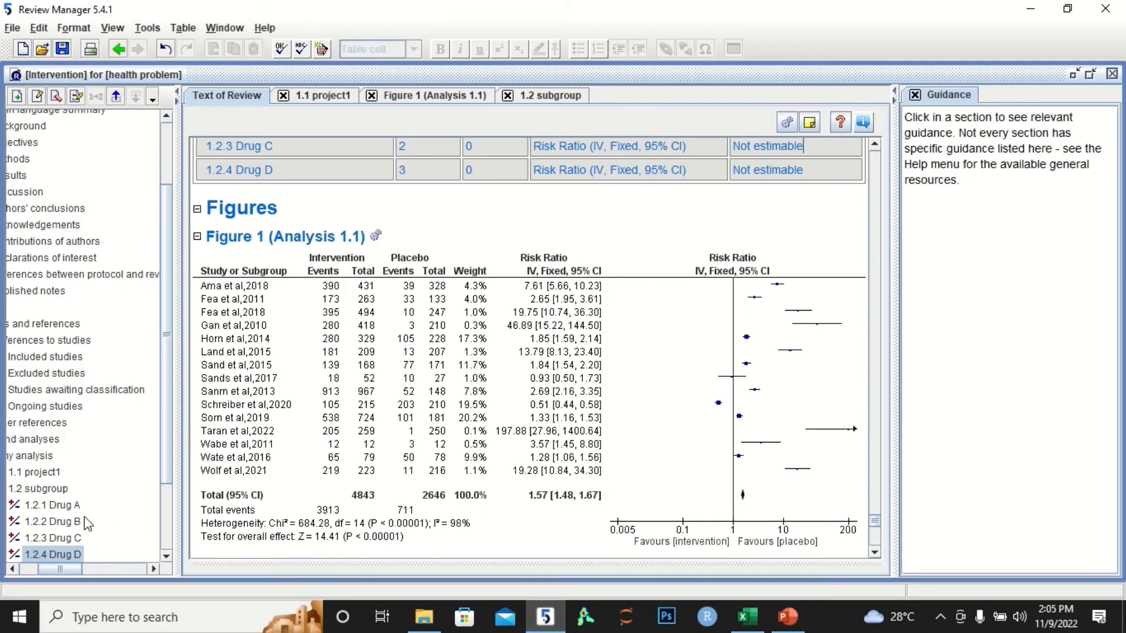
right_click(66, 549)
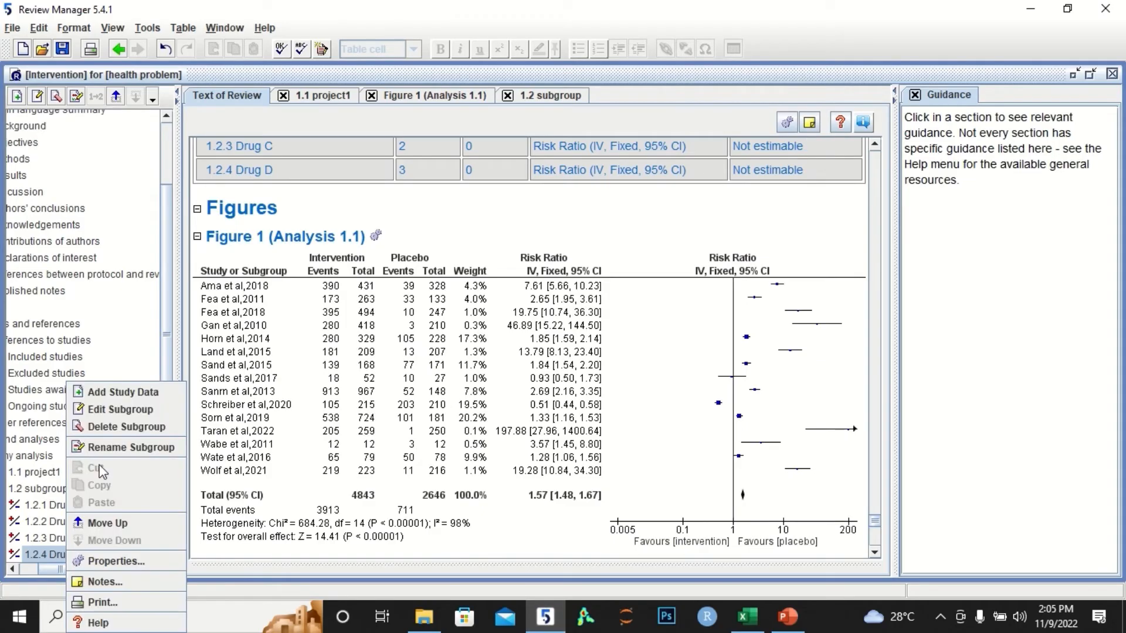
left_click(112, 393)
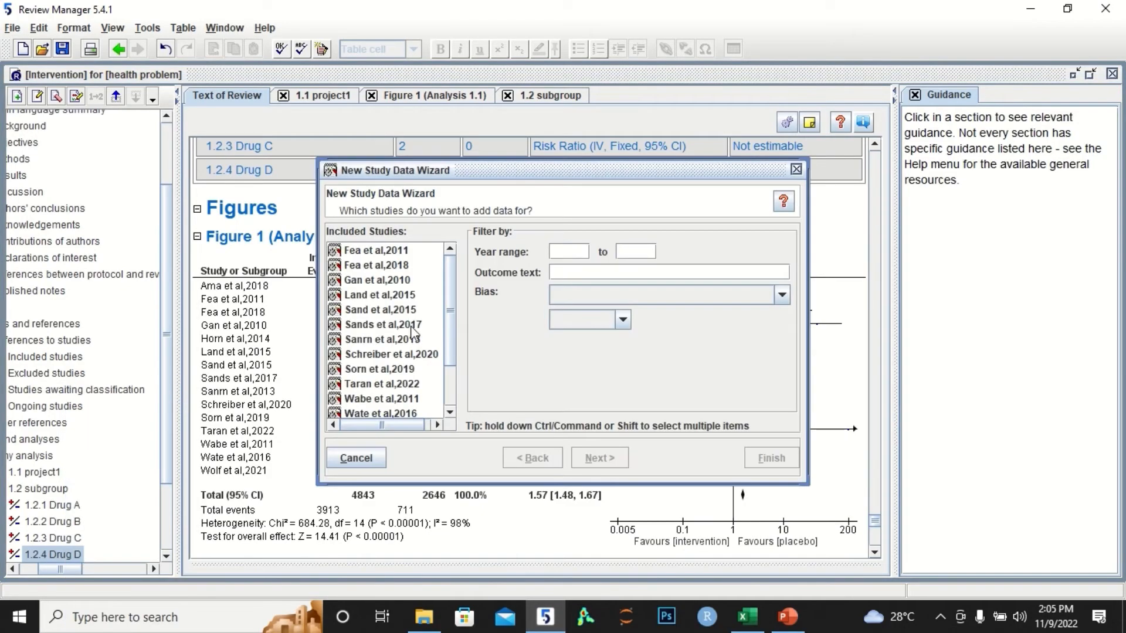
left_click(383, 356)
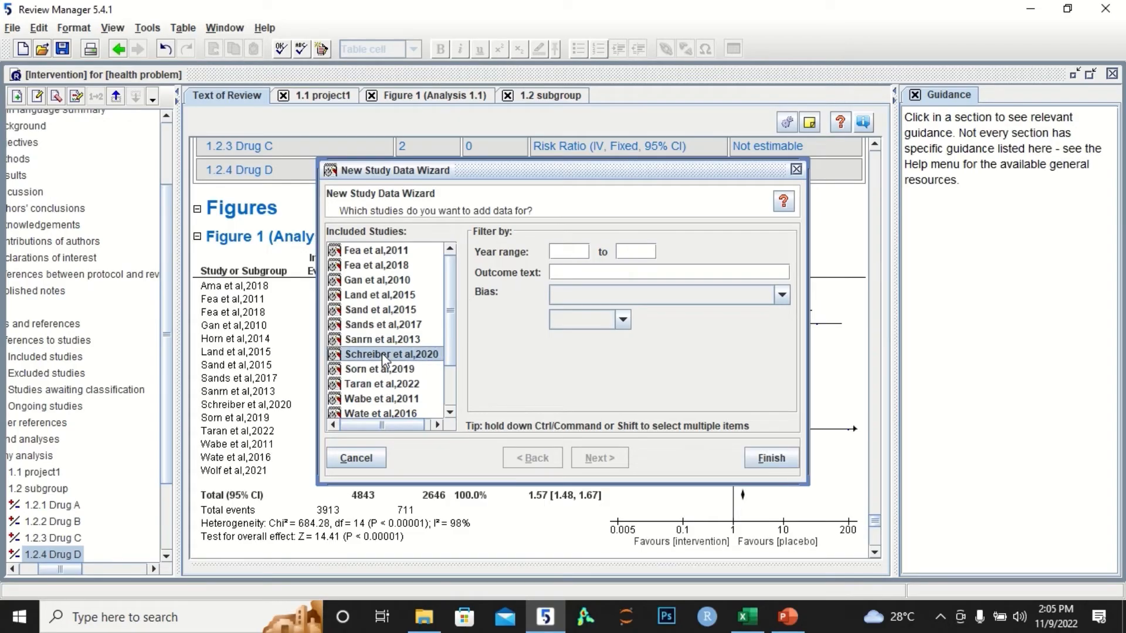
left_click(770, 458)
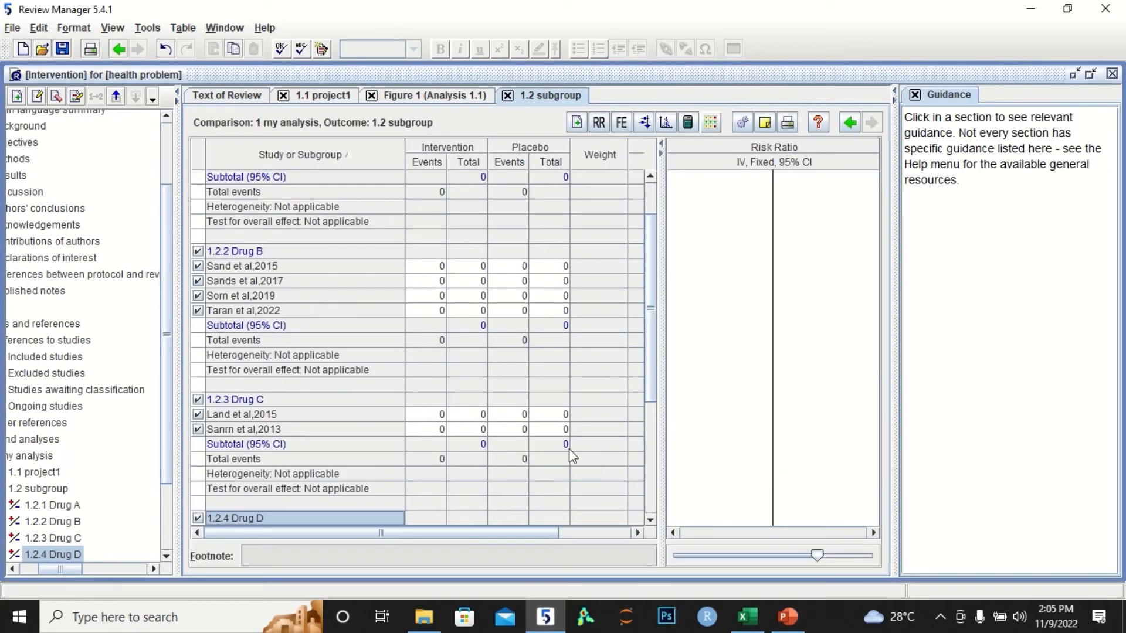
- Check the study order in outcome 1.2 against Excel and sort the Drug A rows A3:E5 in Excel from A to Z
scroll(652, 354, "up", 2)
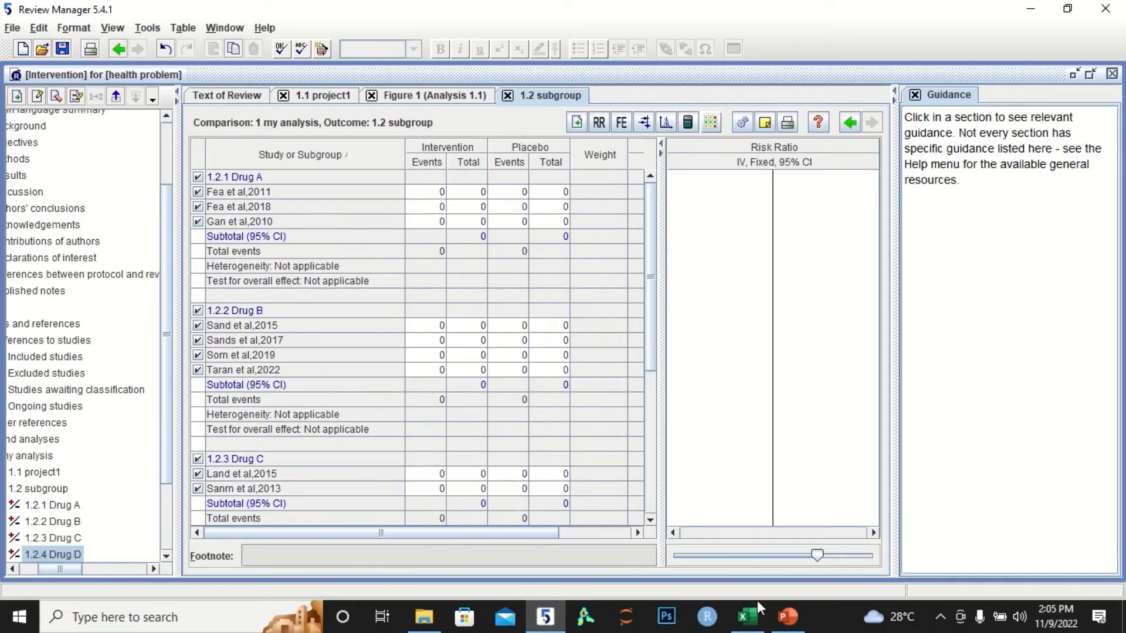
left_click(746, 617)
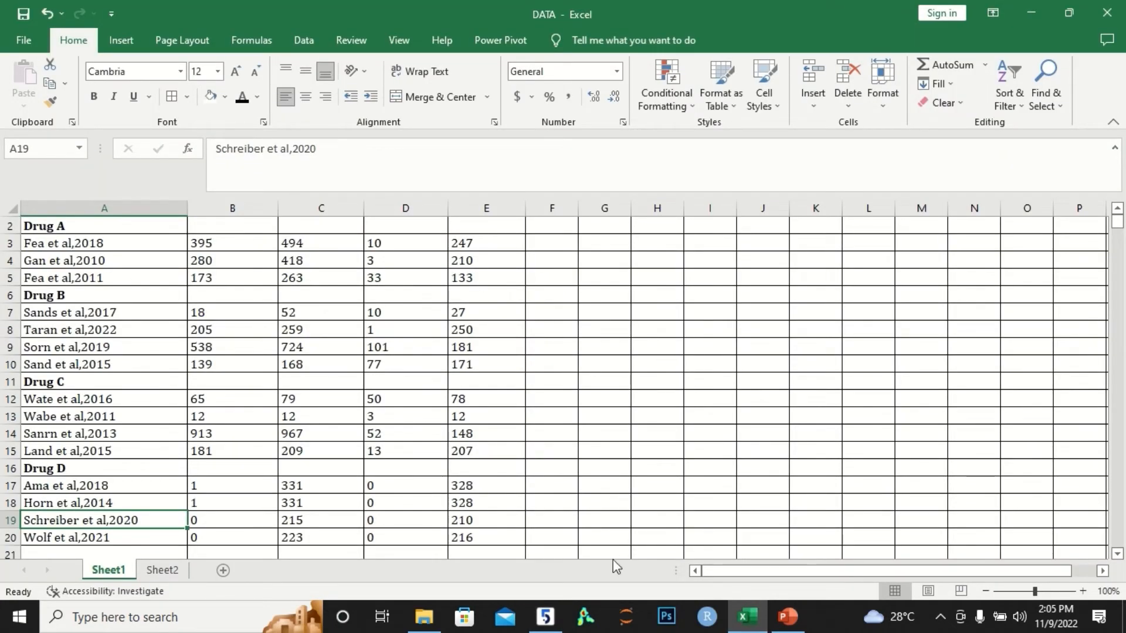
left_click(546, 617)
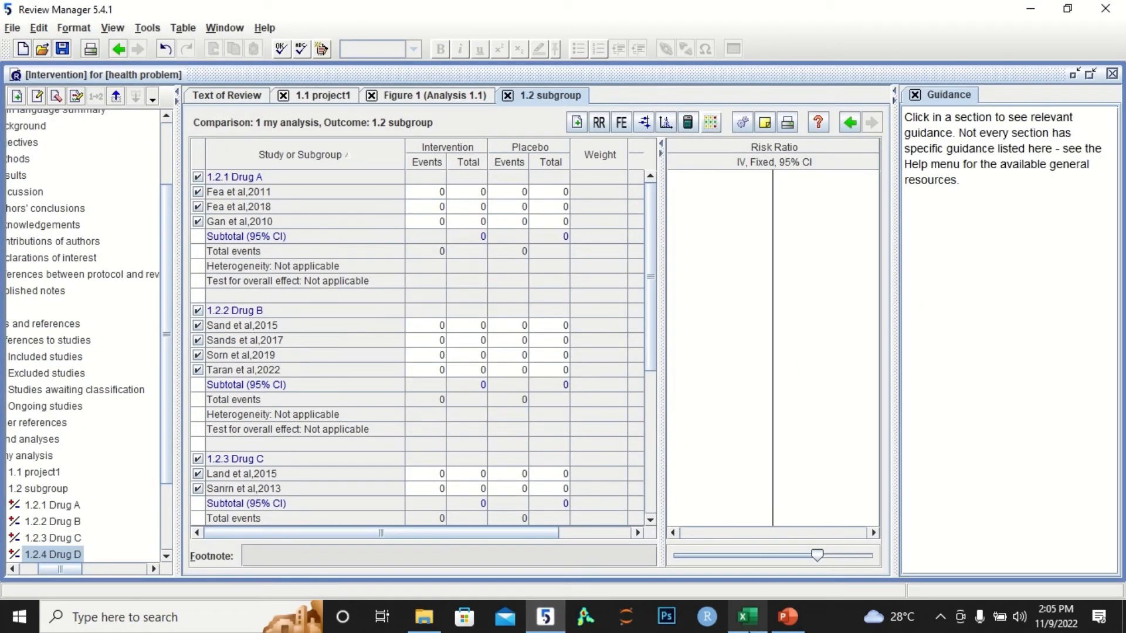
left_click(747, 617)
left_click(118, 244)
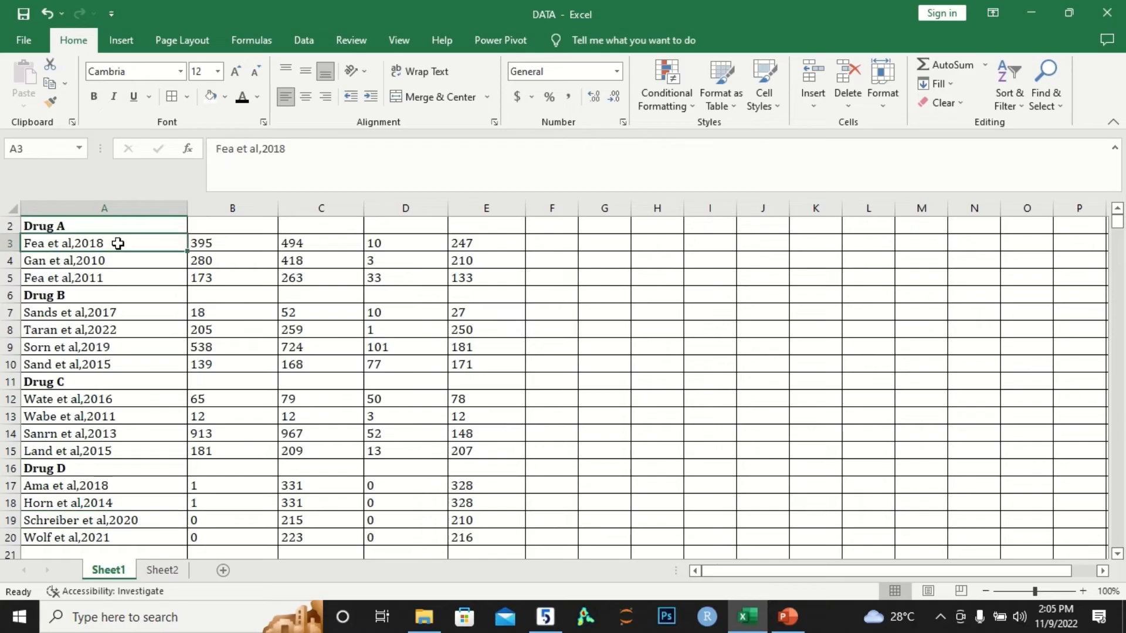
key("shift+Down")
key("shift+Down")
key("shift+Right")
key("shift+Right")
key("shift+Right")
key("shift+Right")
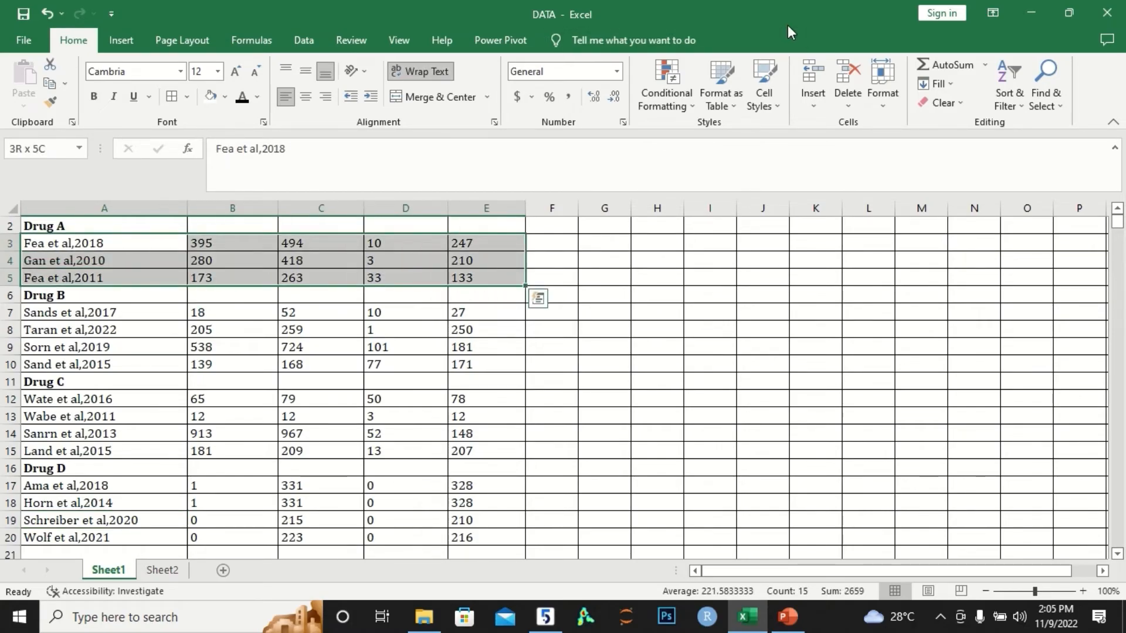
left_click(1020, 104)
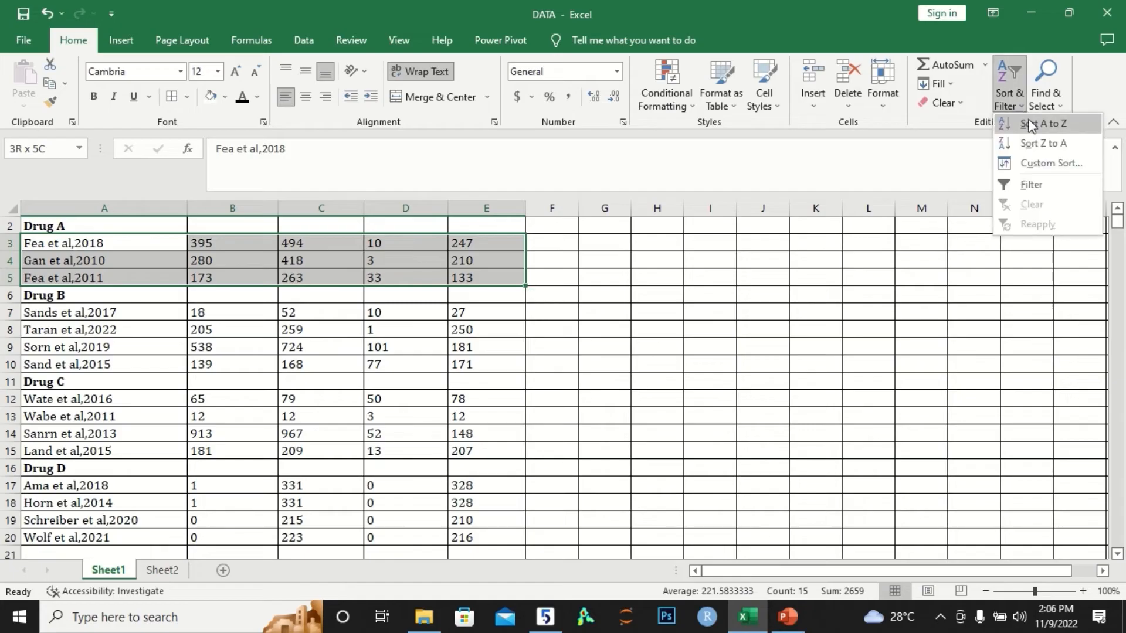
left_click(1030, 122)
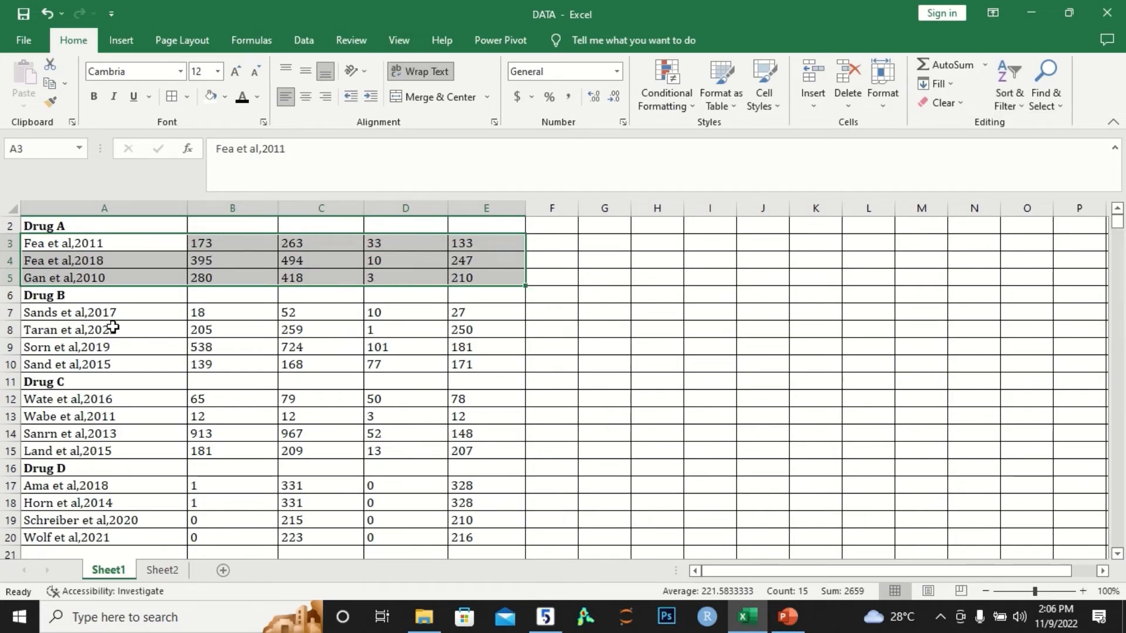
- Recheck the Drug A study order in Review Manager and copy the Drug A event and total values B3:E5 from Excel
left_click(545, 617)
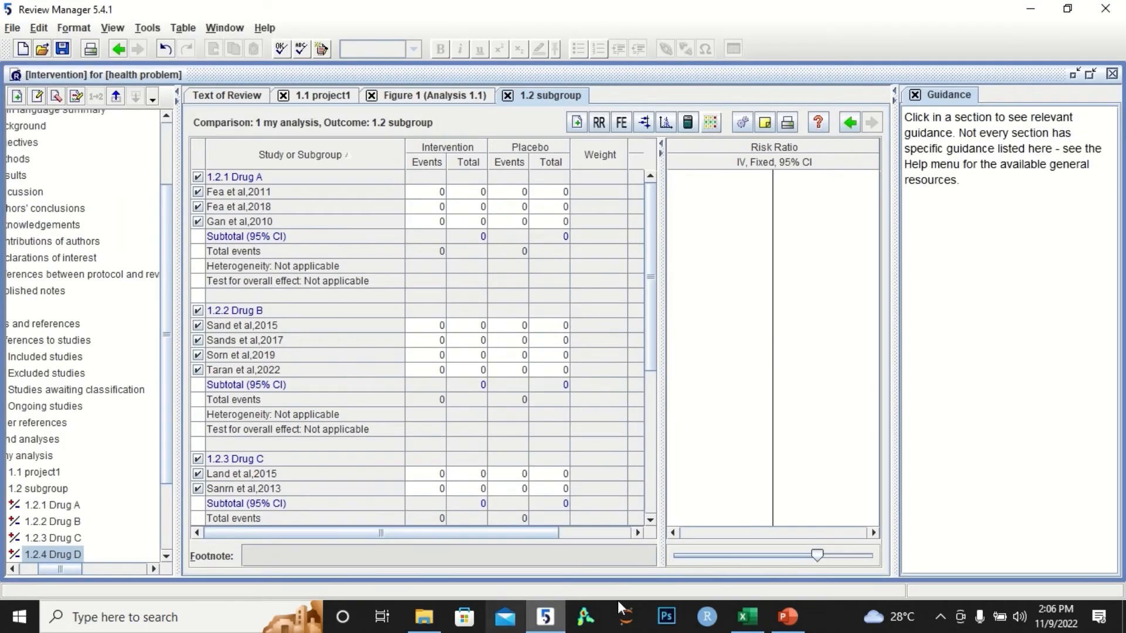
left_click(746, 617)
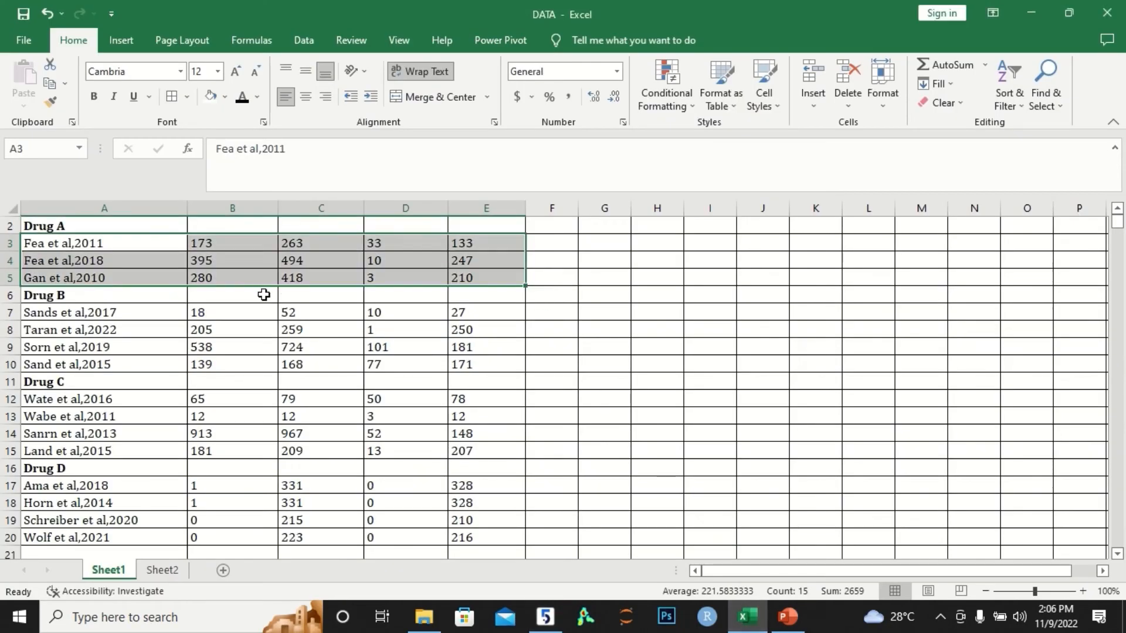
left_click(230, 243)
key("shift+Right")
key("shift+Right")
key("shift+Right")
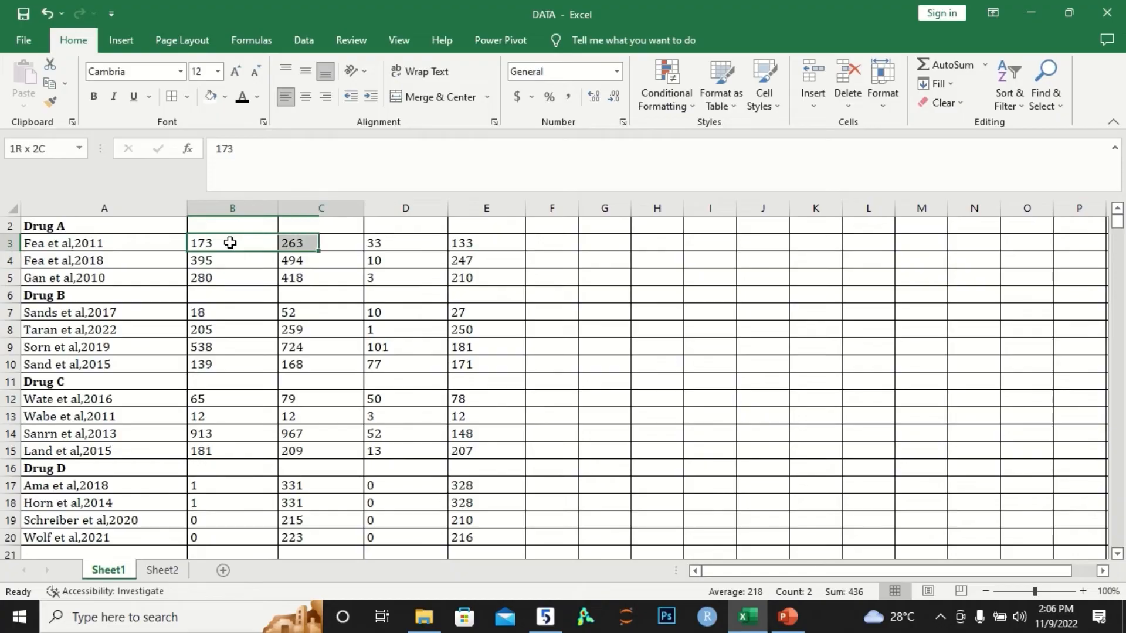
key("shift+Down")
key("shift+Down")
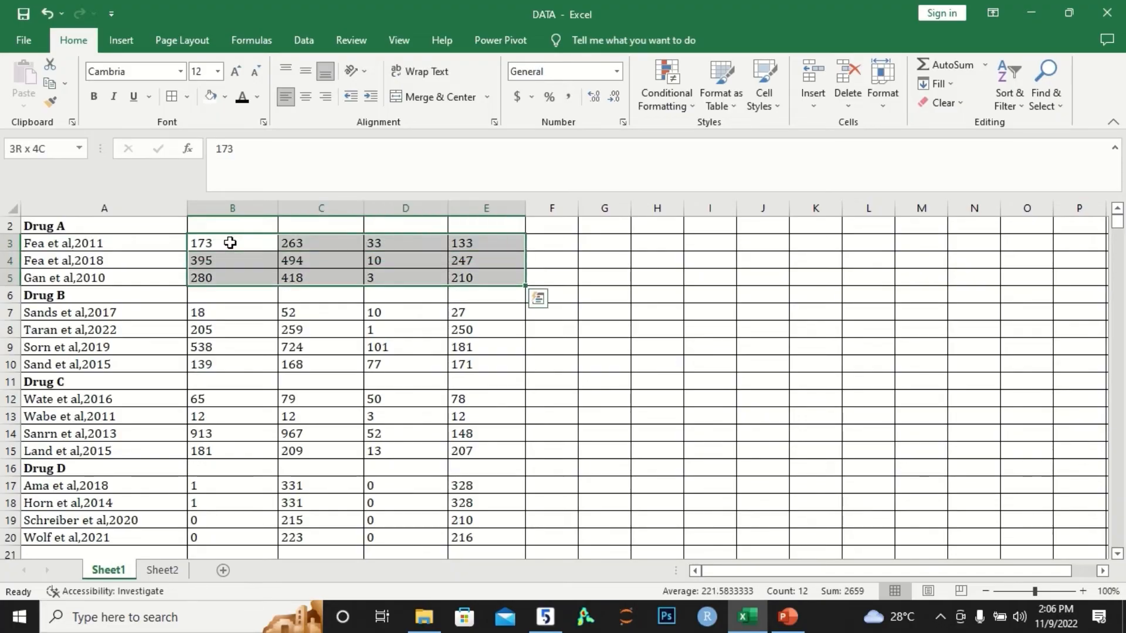
key("ctrl+c")
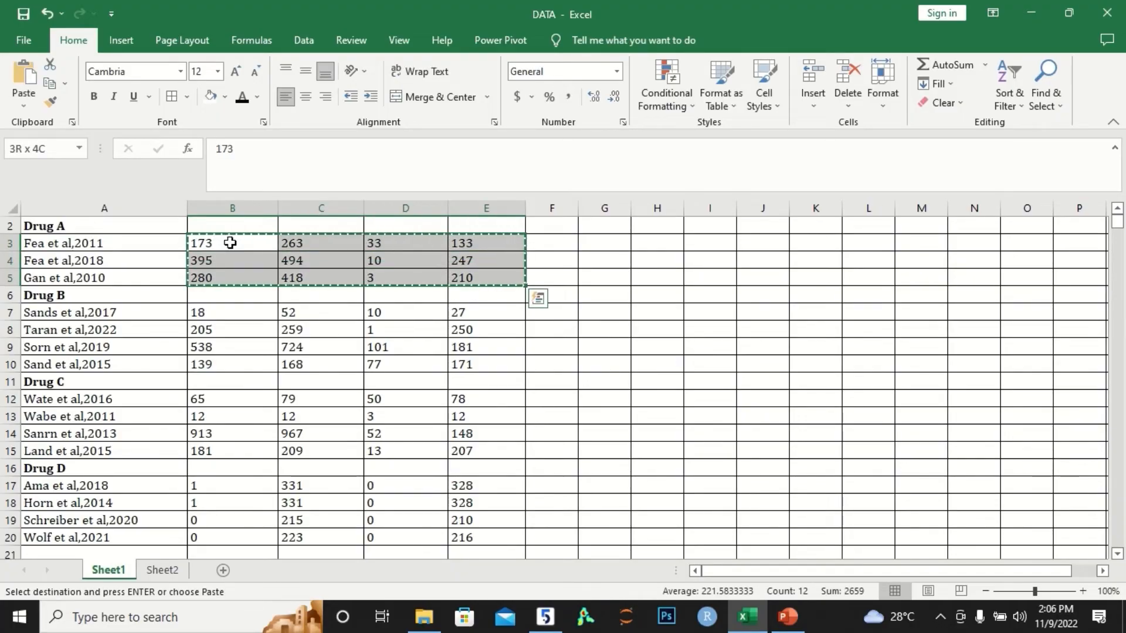
- Paste the copied Excel values into the Intervention and Placebo cells of the three Drug A studies in Review Manager
left_click(546, 622)
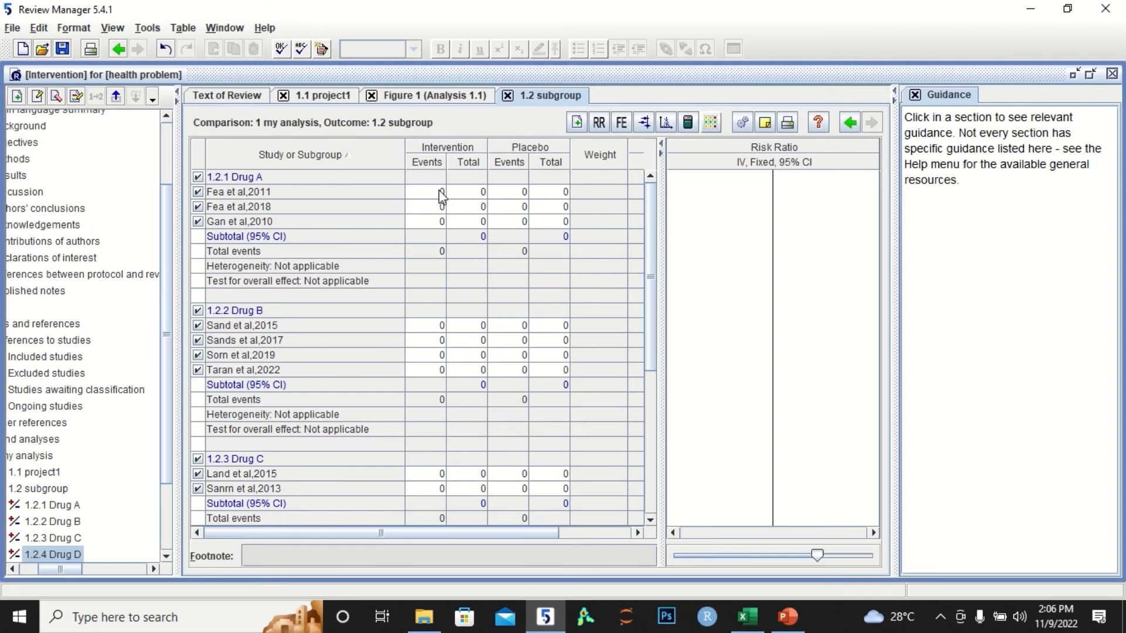
left_click(439, 189)
key("shift+Right")
key("shift+Right")
key("shift+Right")
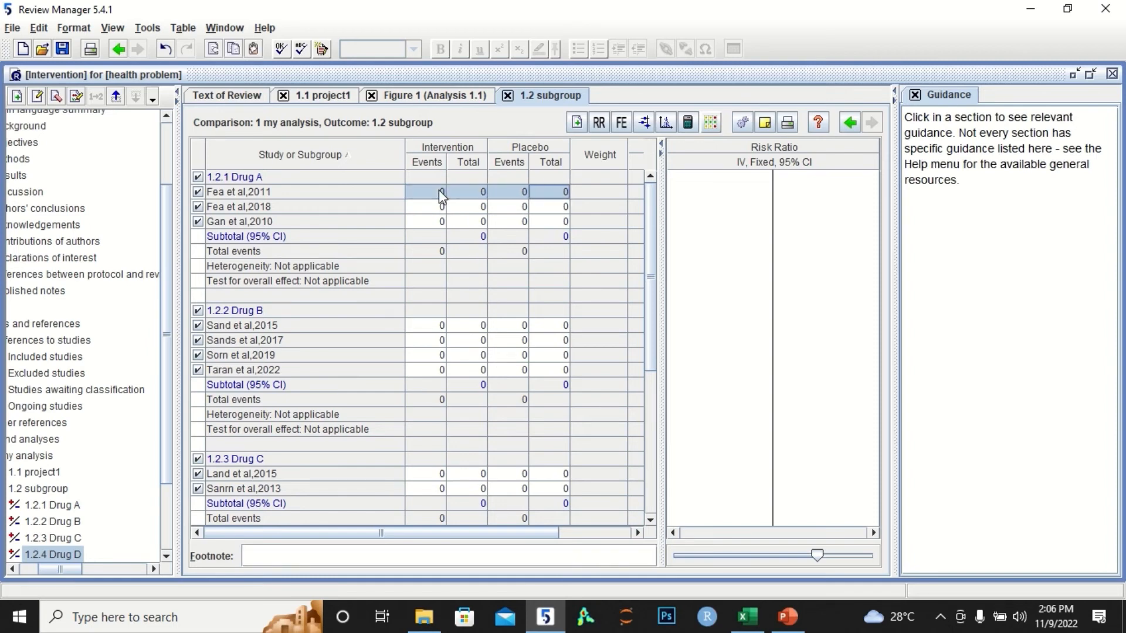
key("shift+Down")
key("shift+Down")
key("ctrl+v")
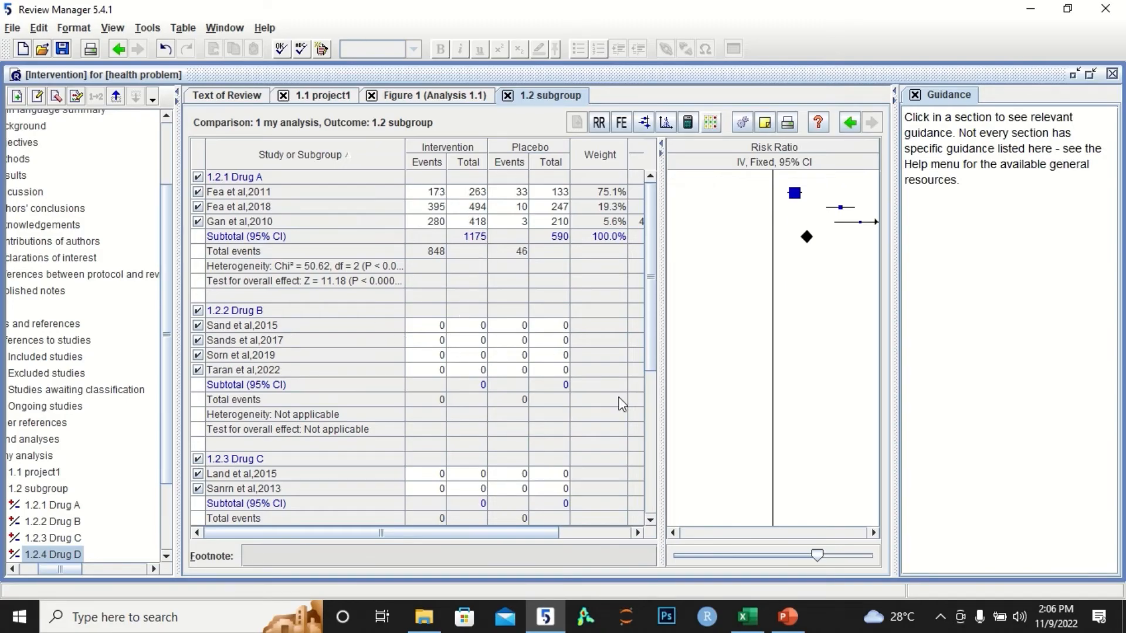
- Switch to Excel and sort the Drug B study rows A7:E10 from A to Z
left_click(750, 625)
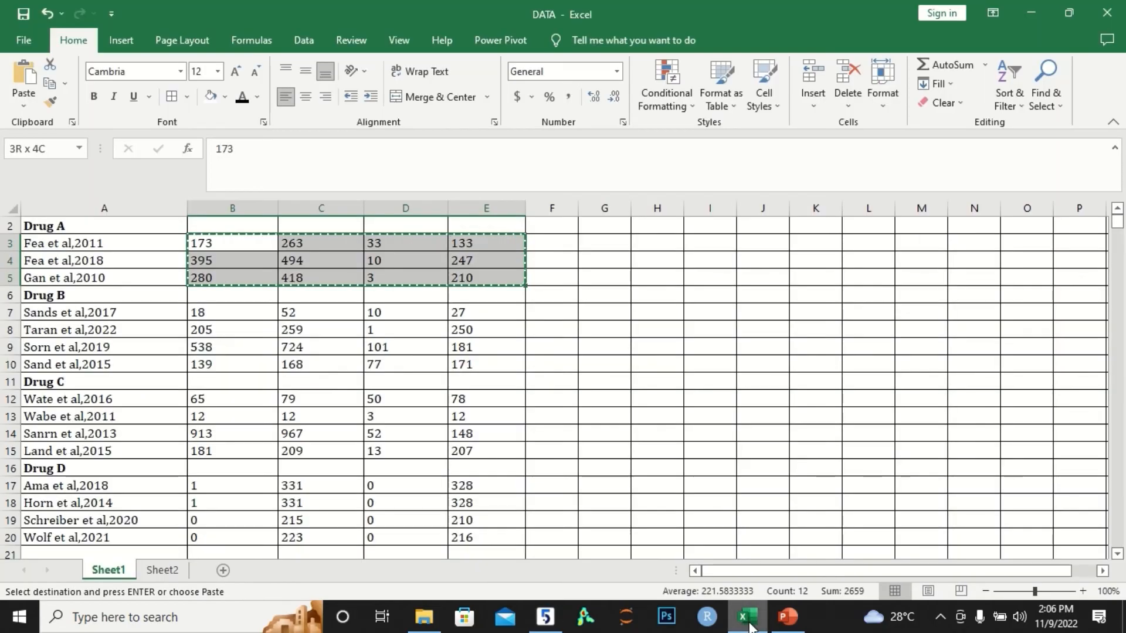
left_click(121, 319)
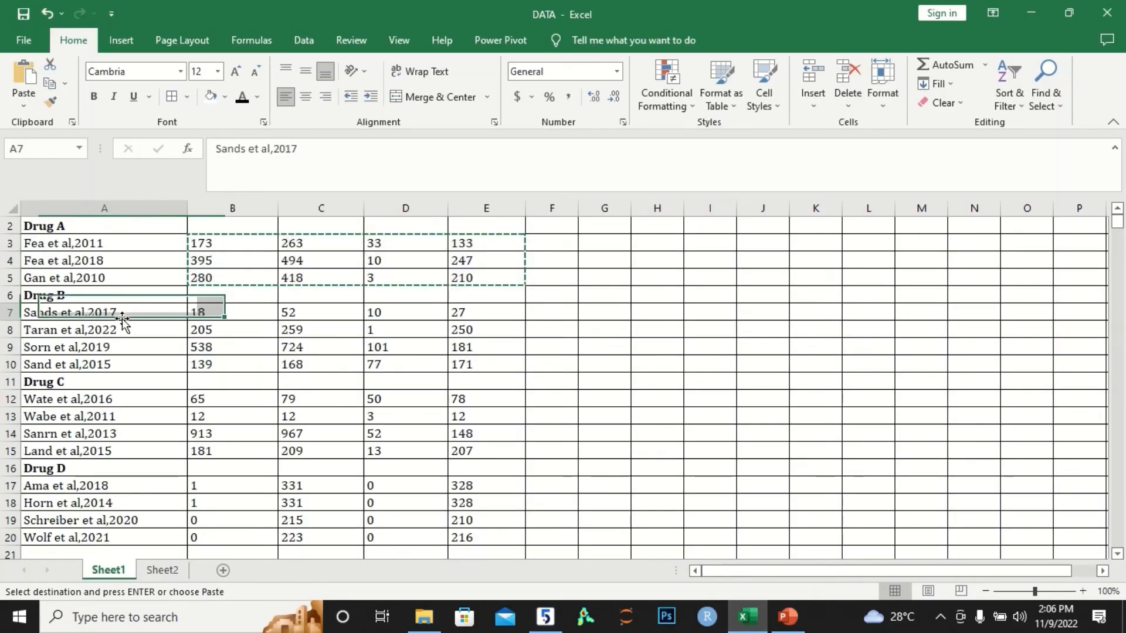
key("shift+Down")
key("shift+Down")
key("shift+Down")
key("shift+Right")
key("shift+Right")
key("shift+Right")
key("shift+Right")
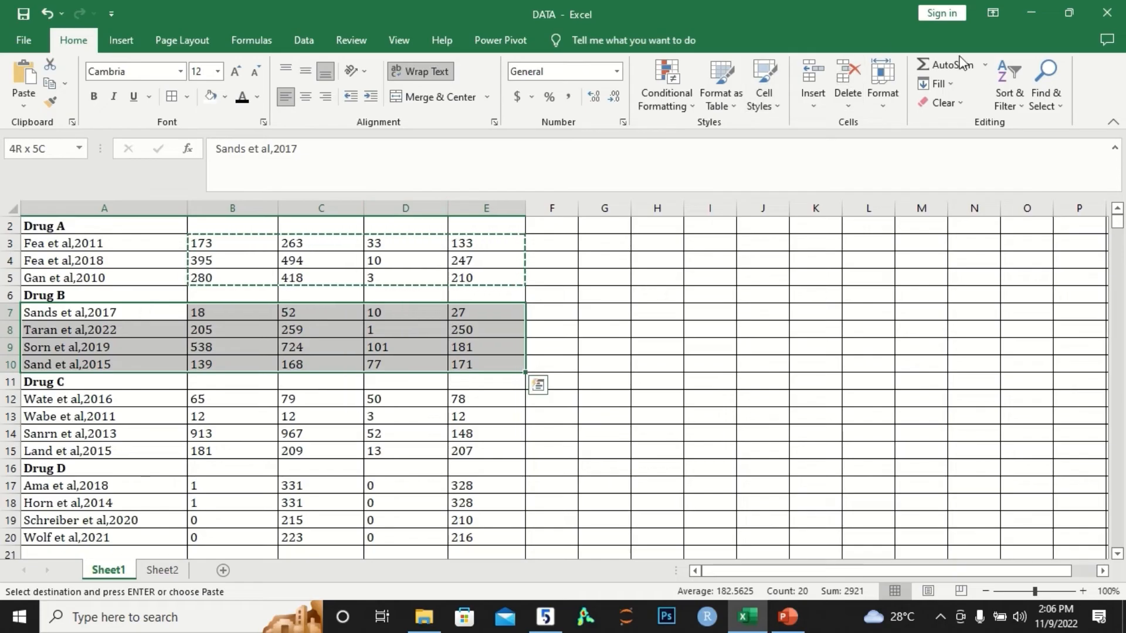
left_click(1011, 93)
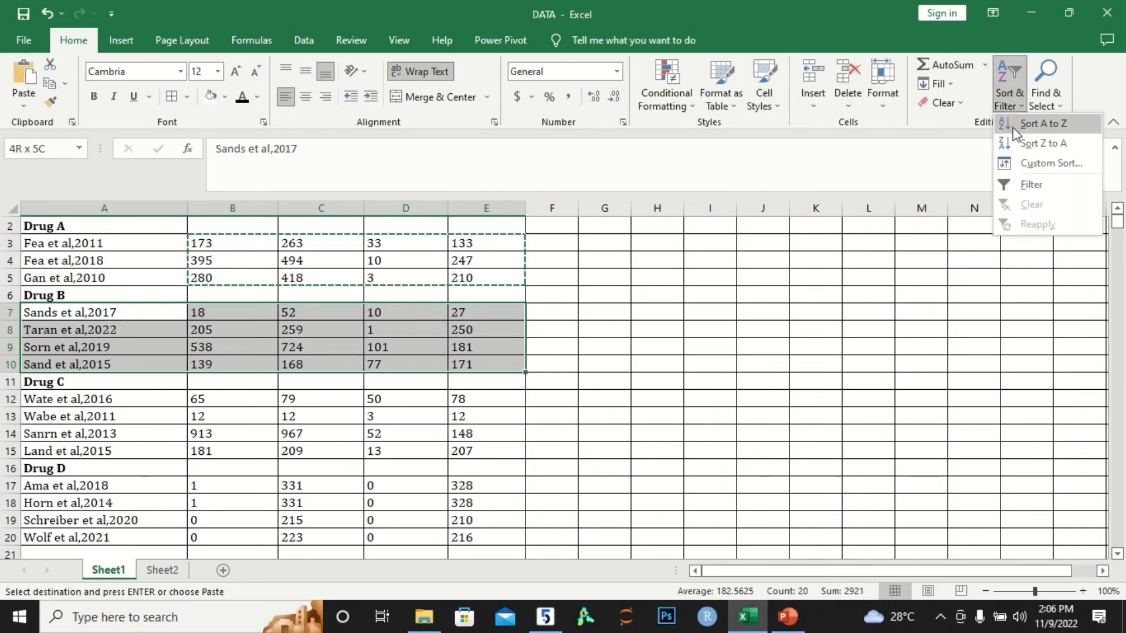
left_click(1012, 126)
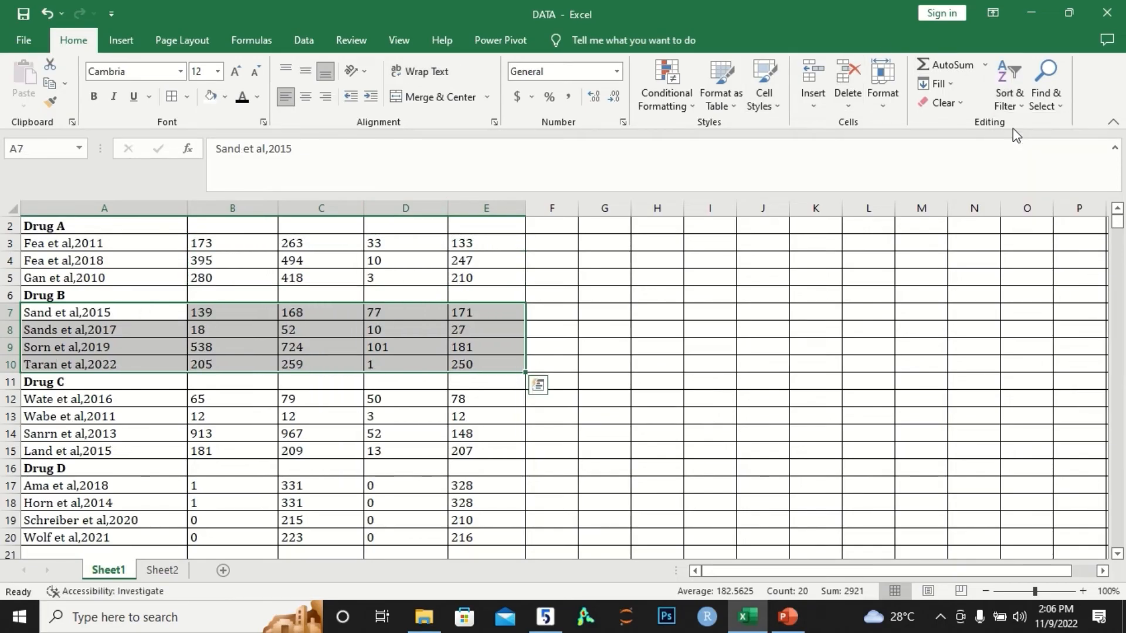
left_click(149, 323)
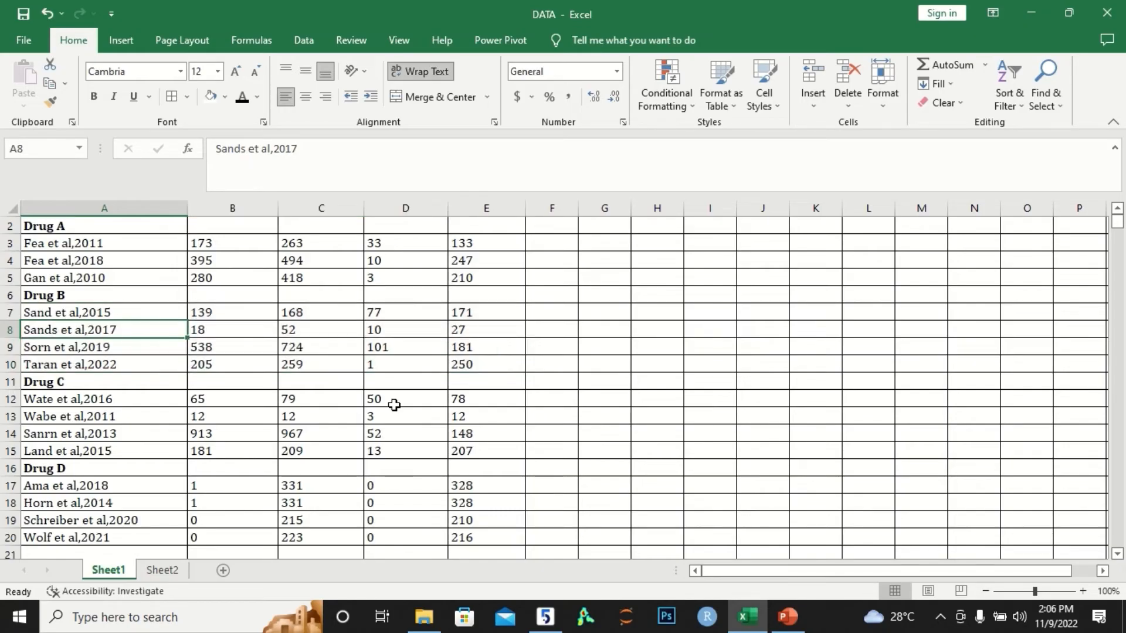
- Copy the event and total values B7:E10 of the four Drug B studies
left_click(218, 315)
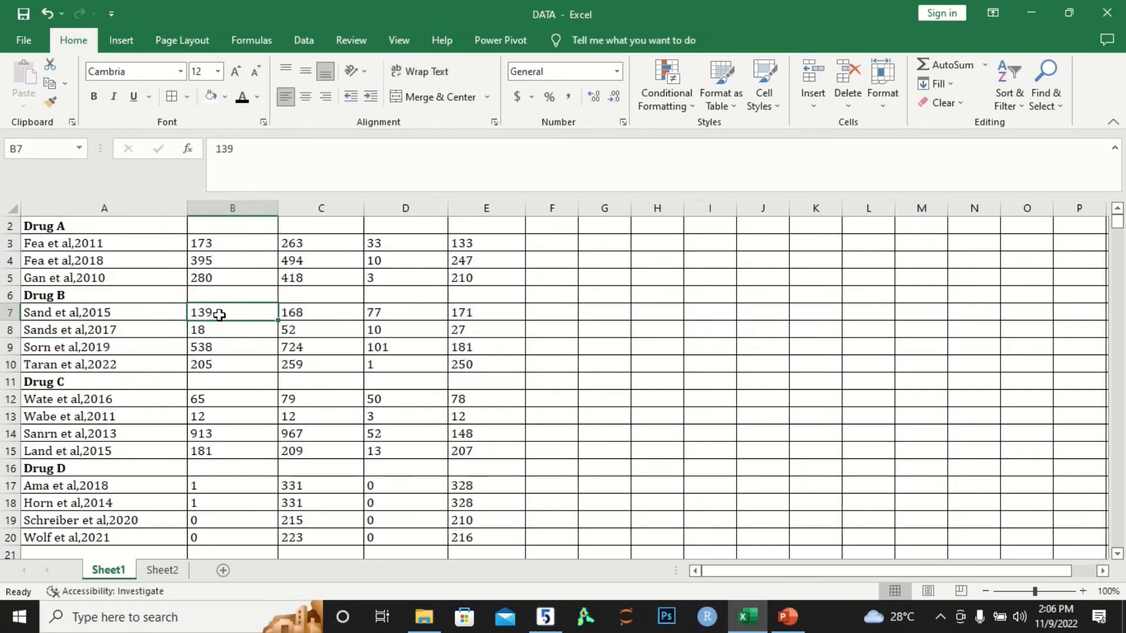
key("shift+Right")
key("shift+Right")
key("shift+Right")
key("shift+Down")
key("shift+Down")
key("shift+Down")
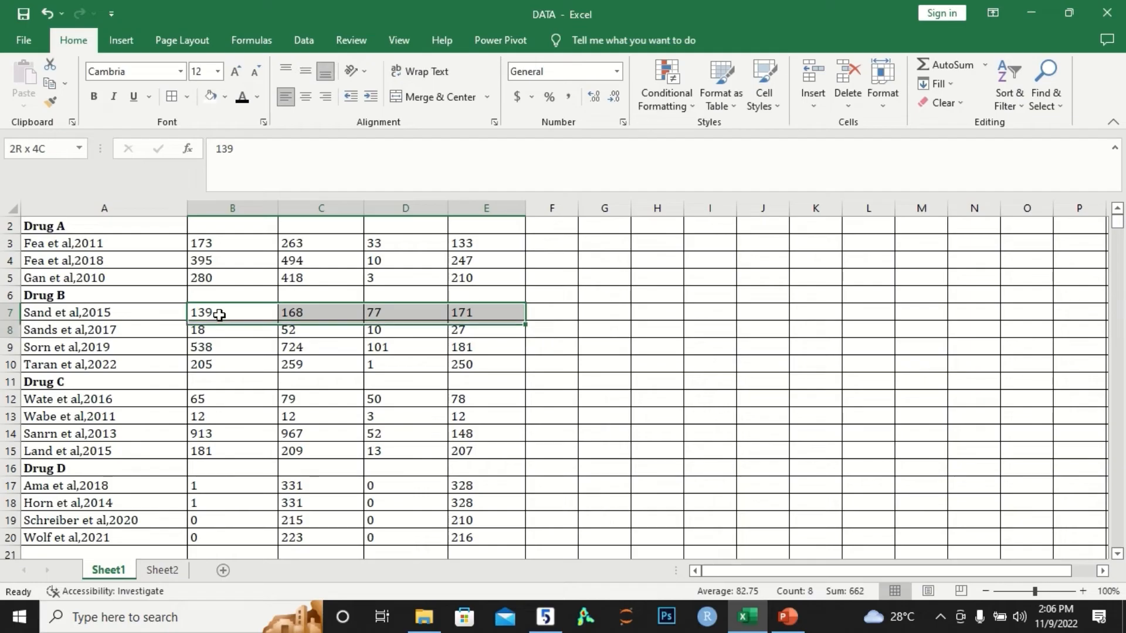
key("ctrl+c")
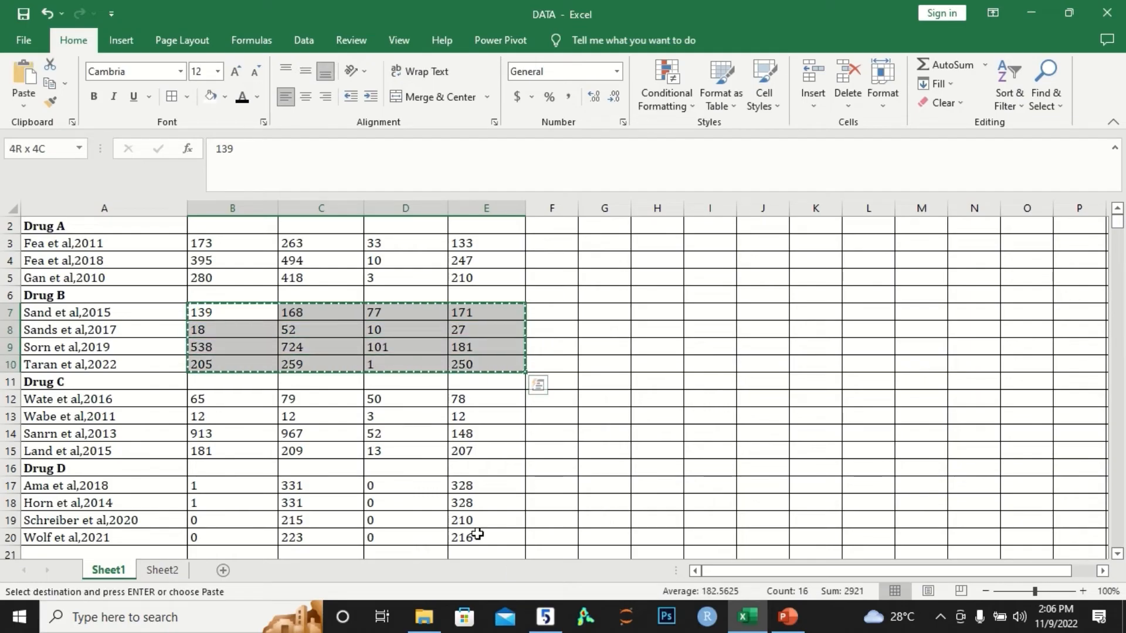
- Paste the copied values into the Intervention and Placebo cells of the four Drug B studies in Review Manager
left_click(545, 617)
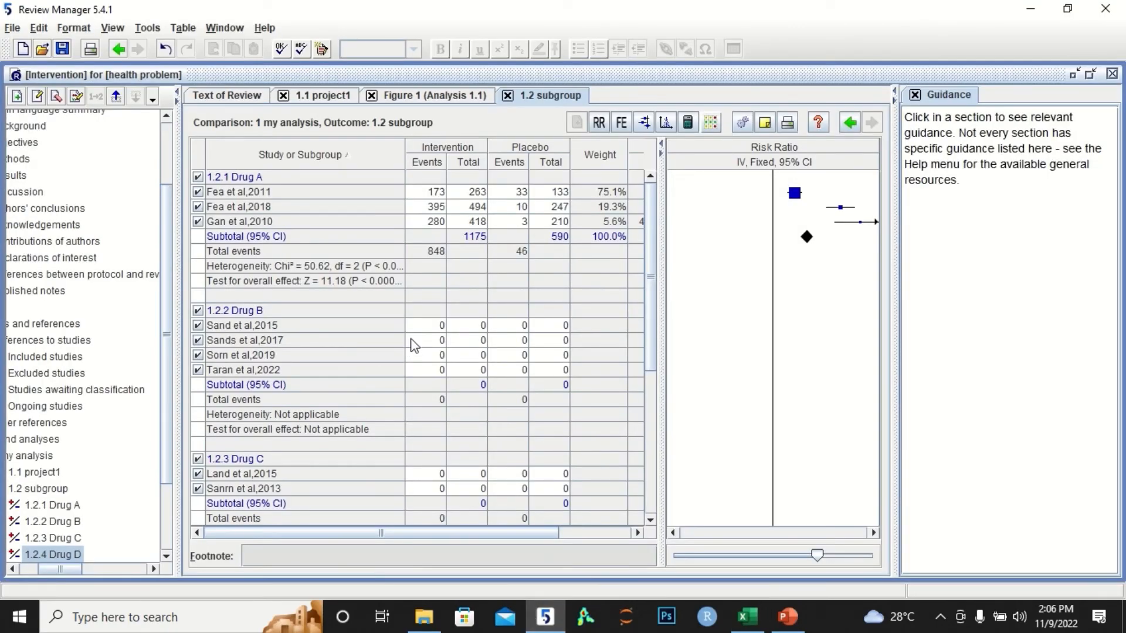
left_click(427, 326)
key("shift+Right")
key("shift+Right")
key("shift+Right")
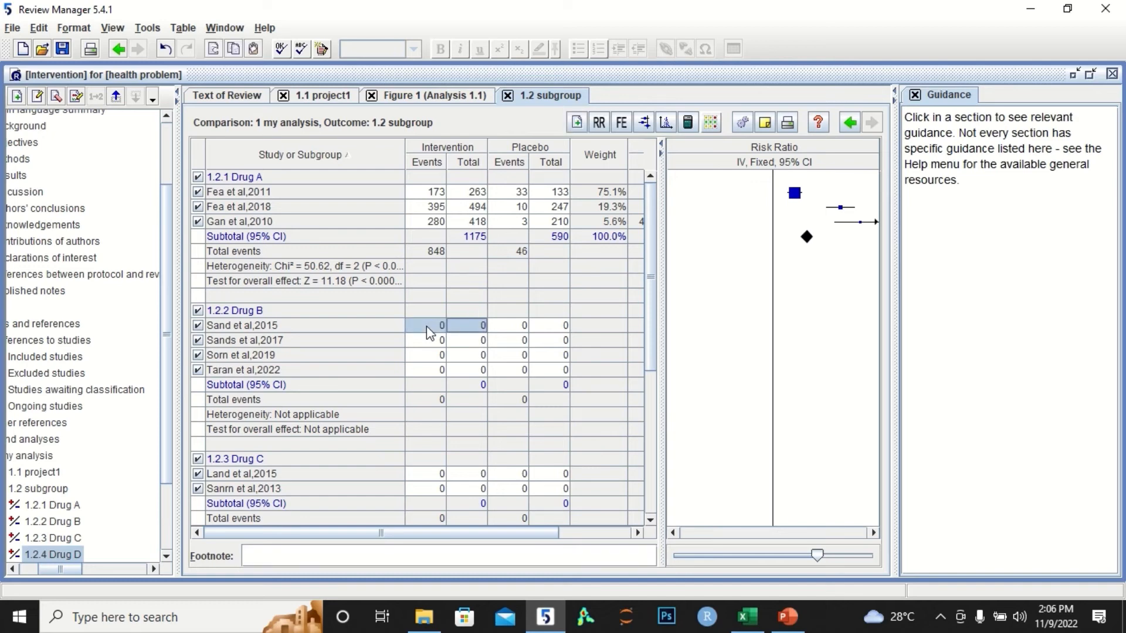
key("shift+Down")
key("shift+Down")
key("shift+Down")
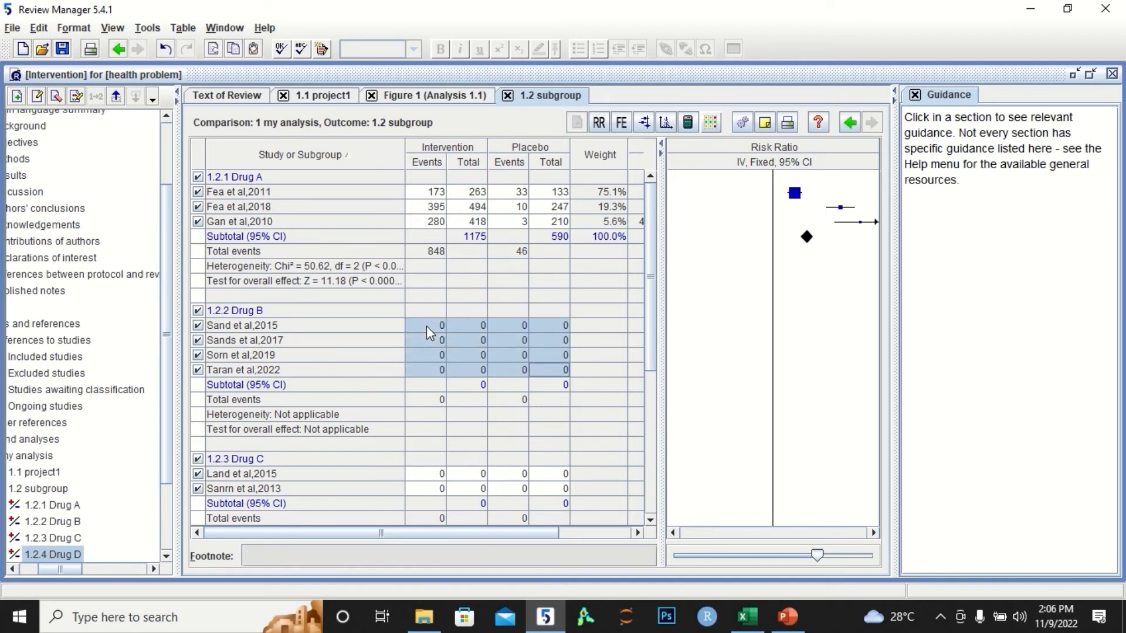
key("ctrl+v")
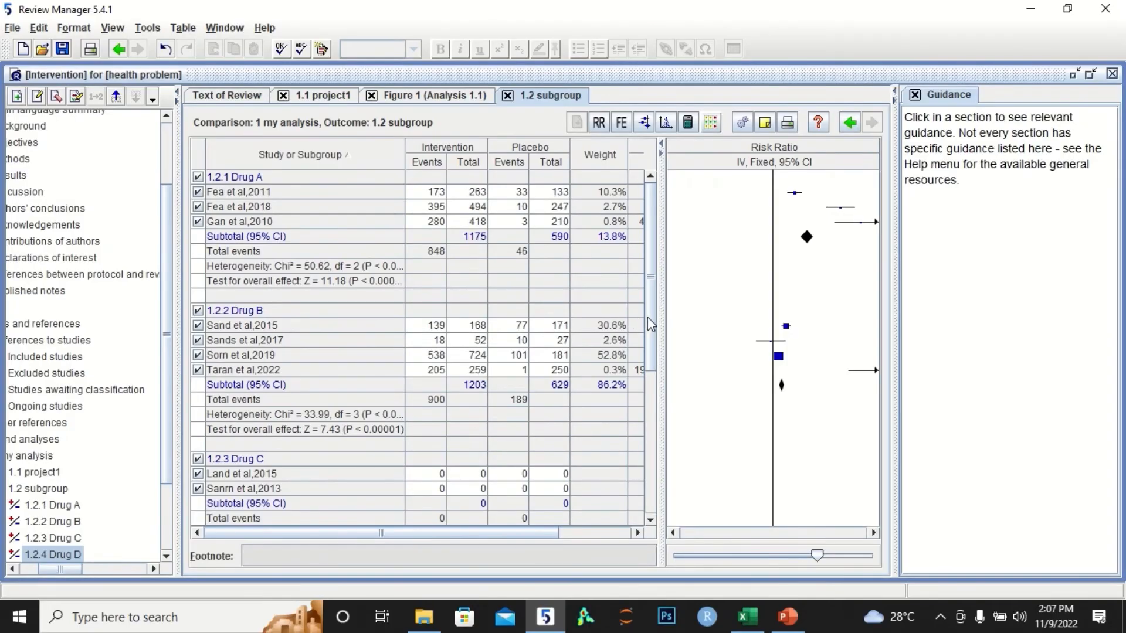
- Compare the Drug C studies with the Excel list and add the missing 2011 and 2016 studies to the Drug C subgroup in Review Manager
left_click_drag(647, 316, 657, 383)
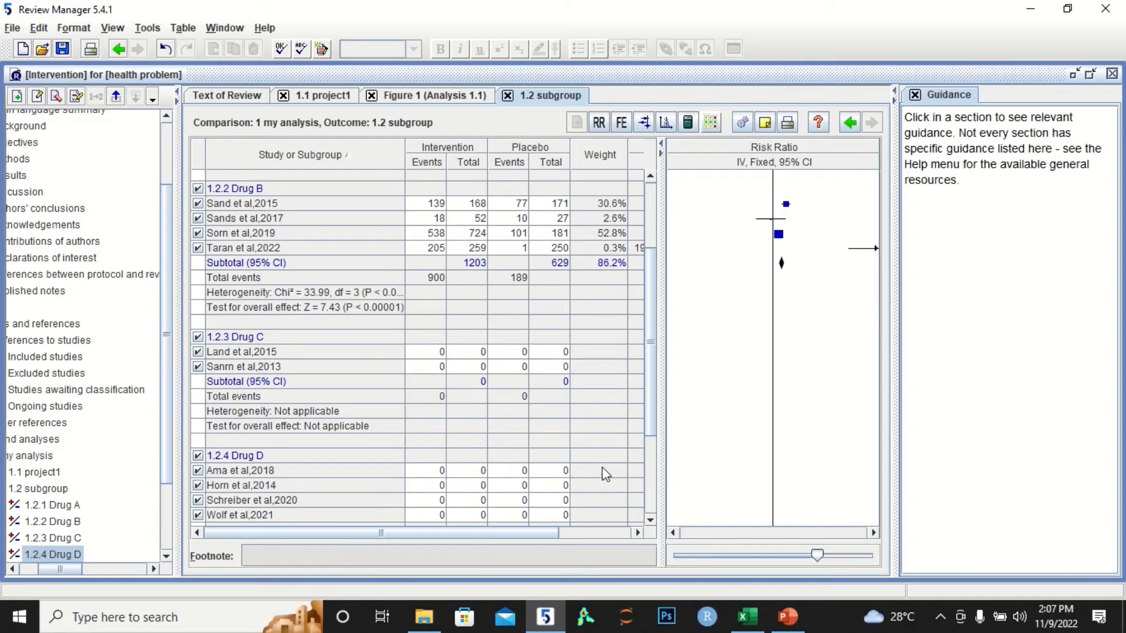
left_click(749, 621)
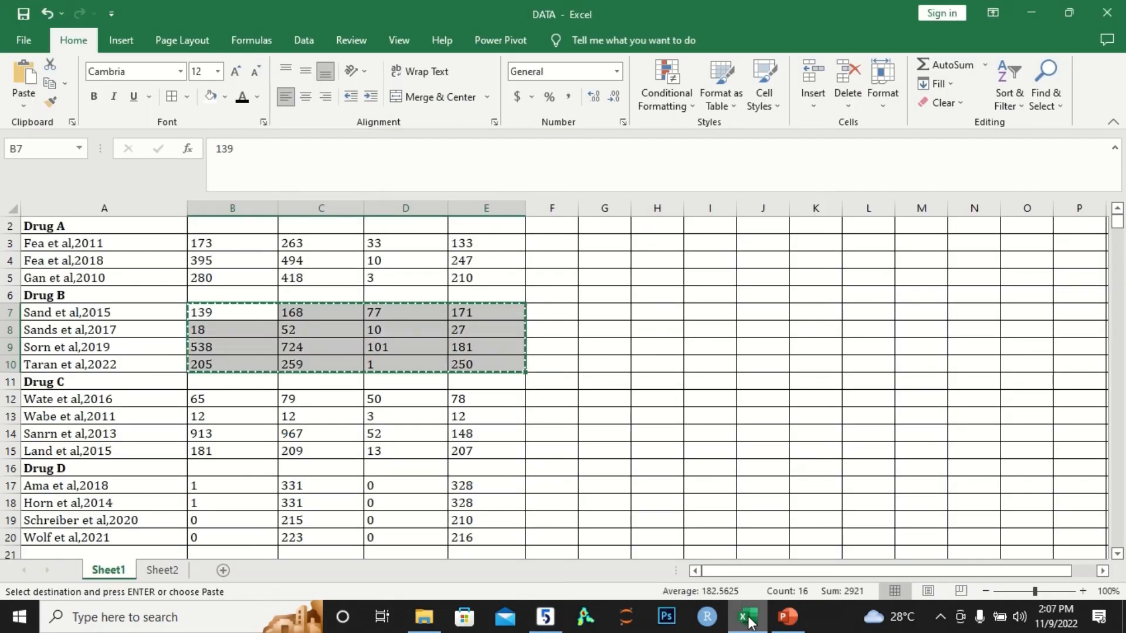
left_click(132, 404)
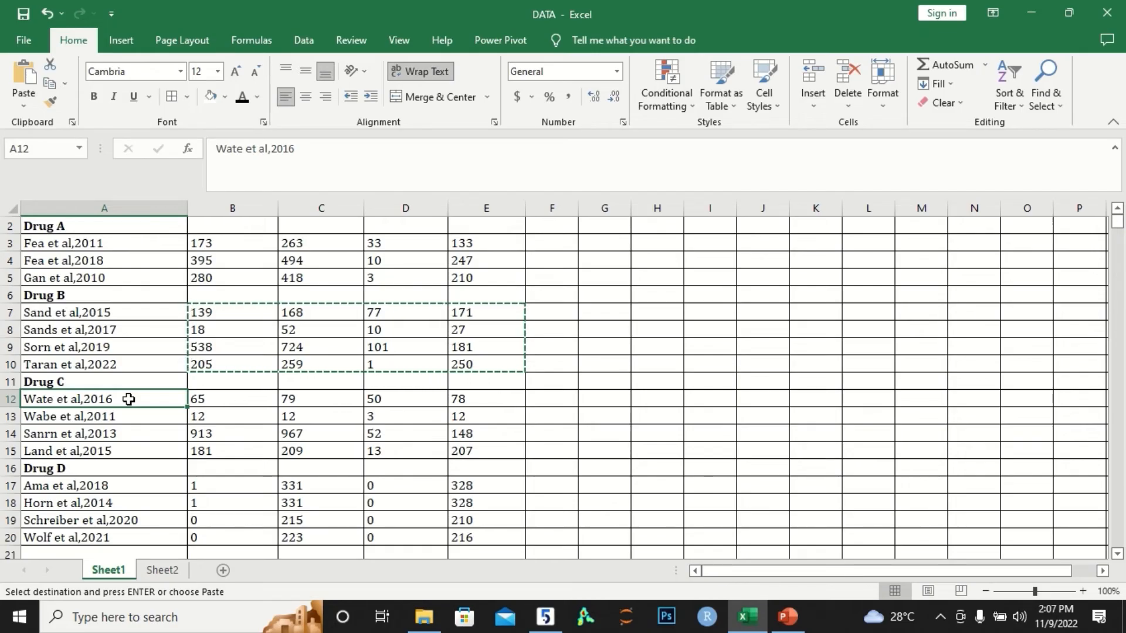
left_click(545, 617)
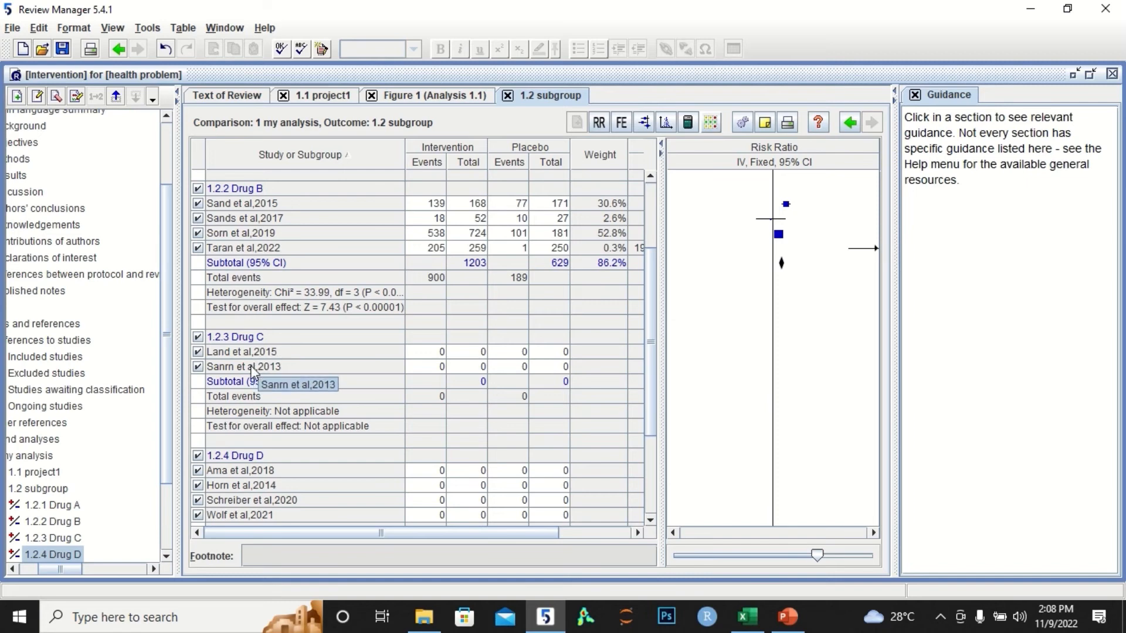
left_click(65, 539)
right_click(65, 540)
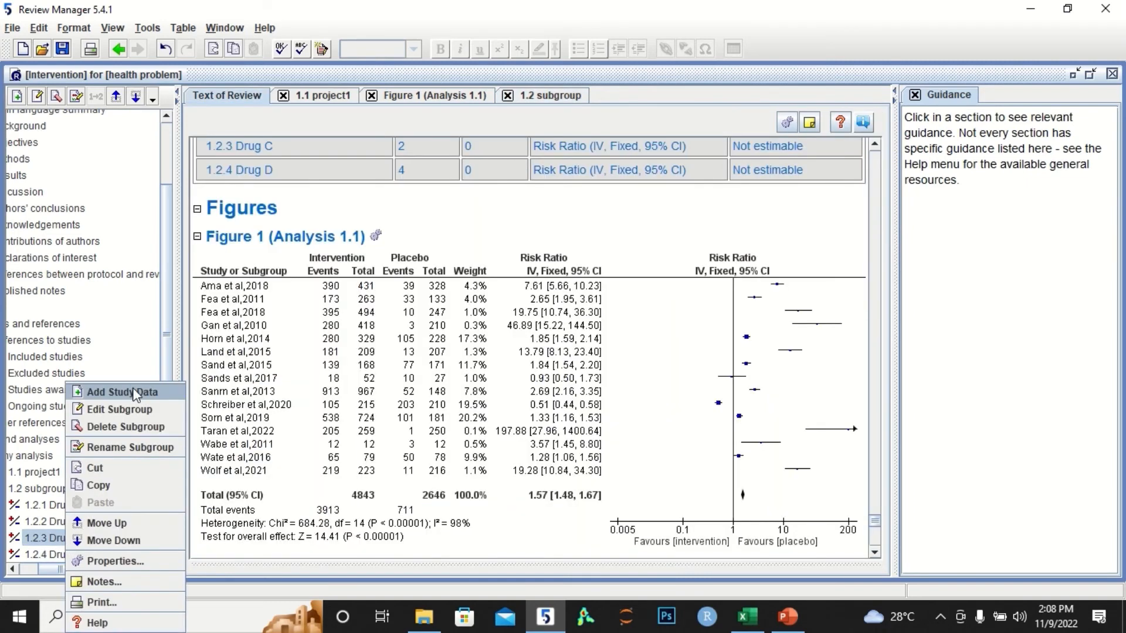
left_click(130, 391)
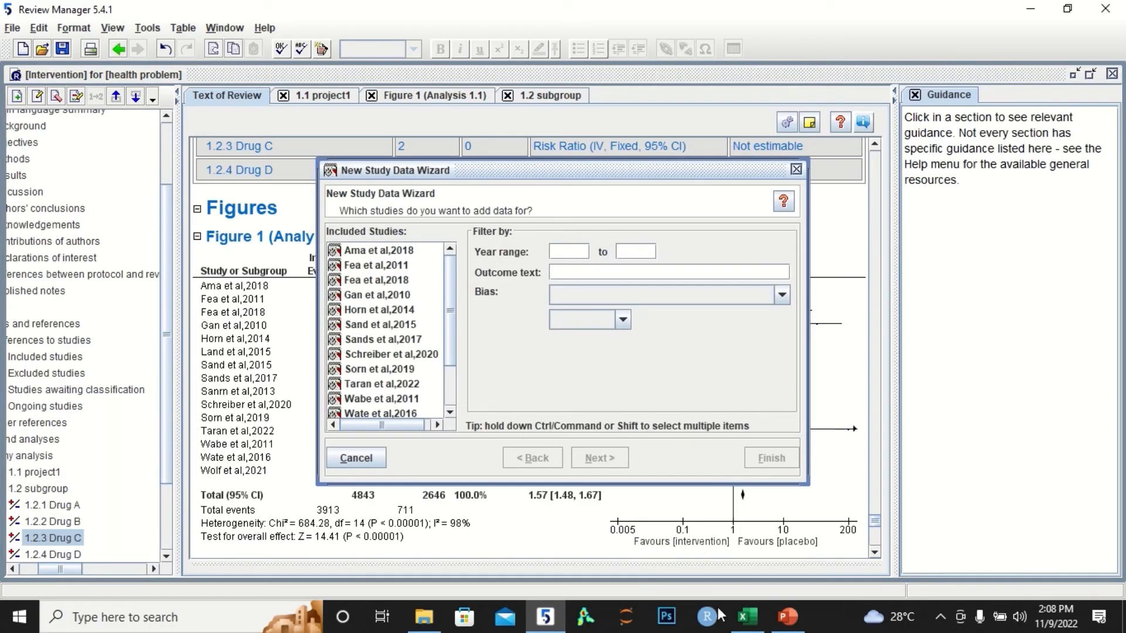
left_click(747, 617)
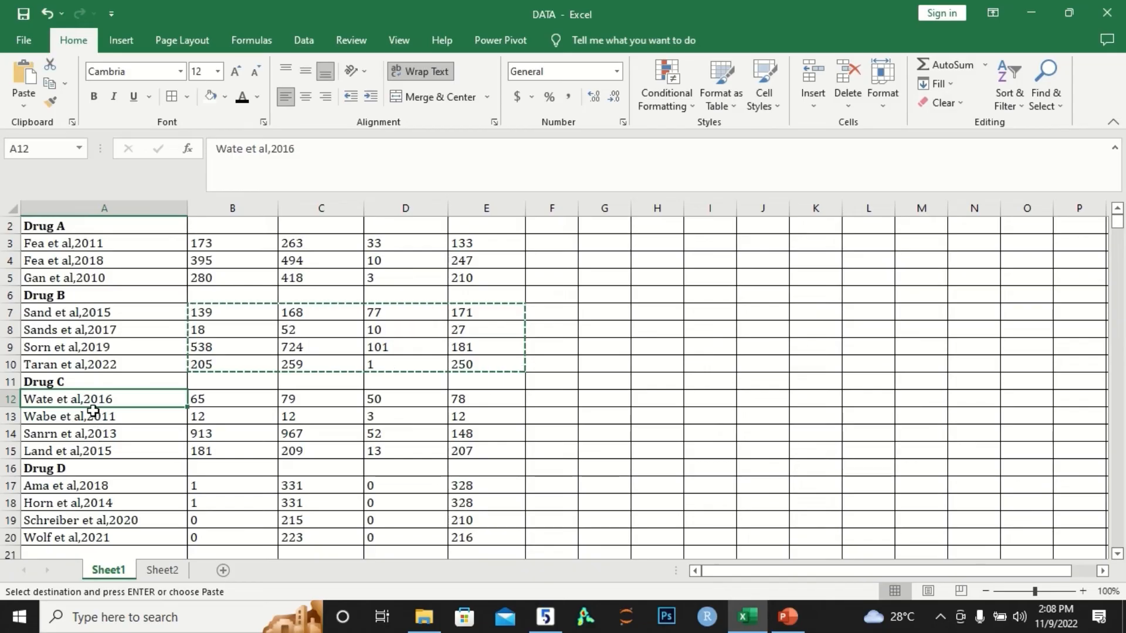
left_click(546, 617)
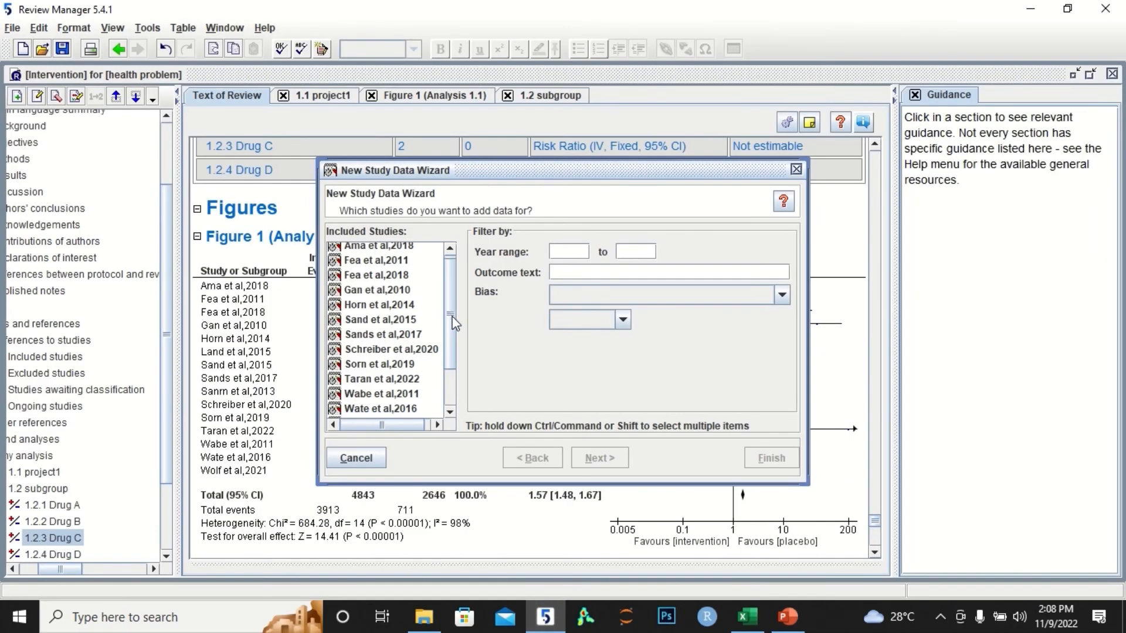
left_click_drag(452, 321, 460, 348)
left_click(405, 351)
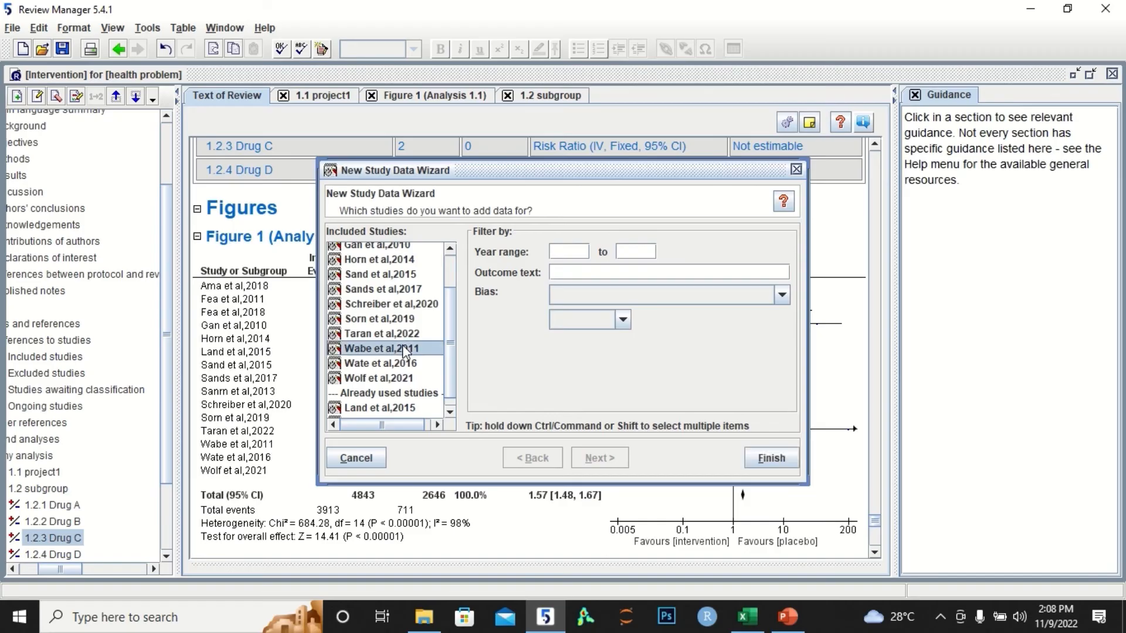
left_click(774, 457)
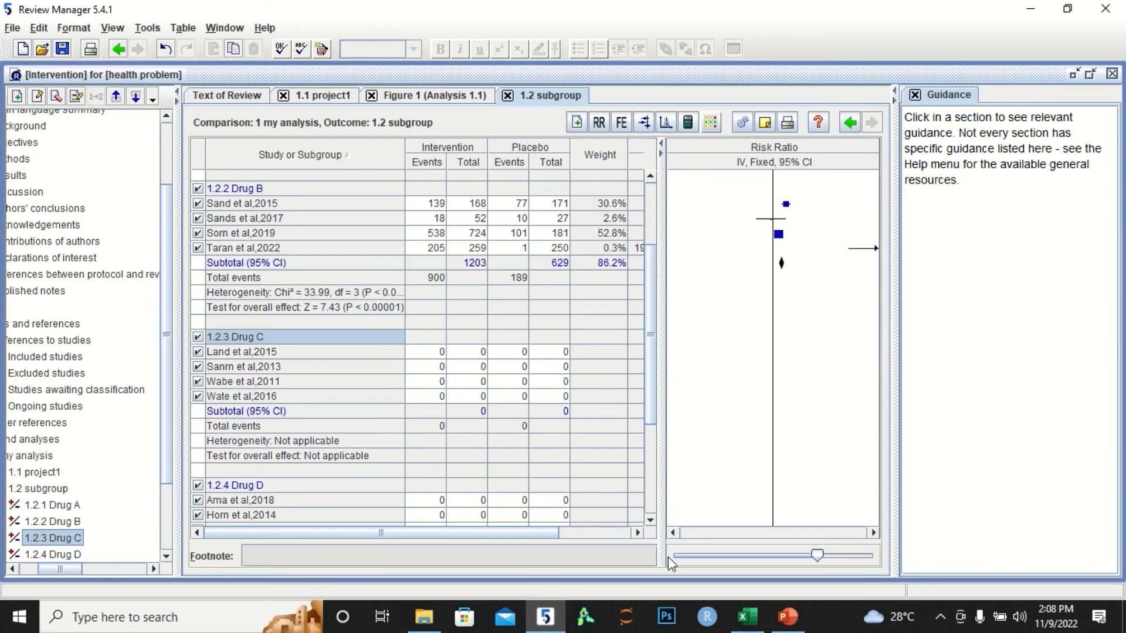
- Switch to Excel and sort the Drug C study rows A12:E15 from A to Z
left_click(754, 625)
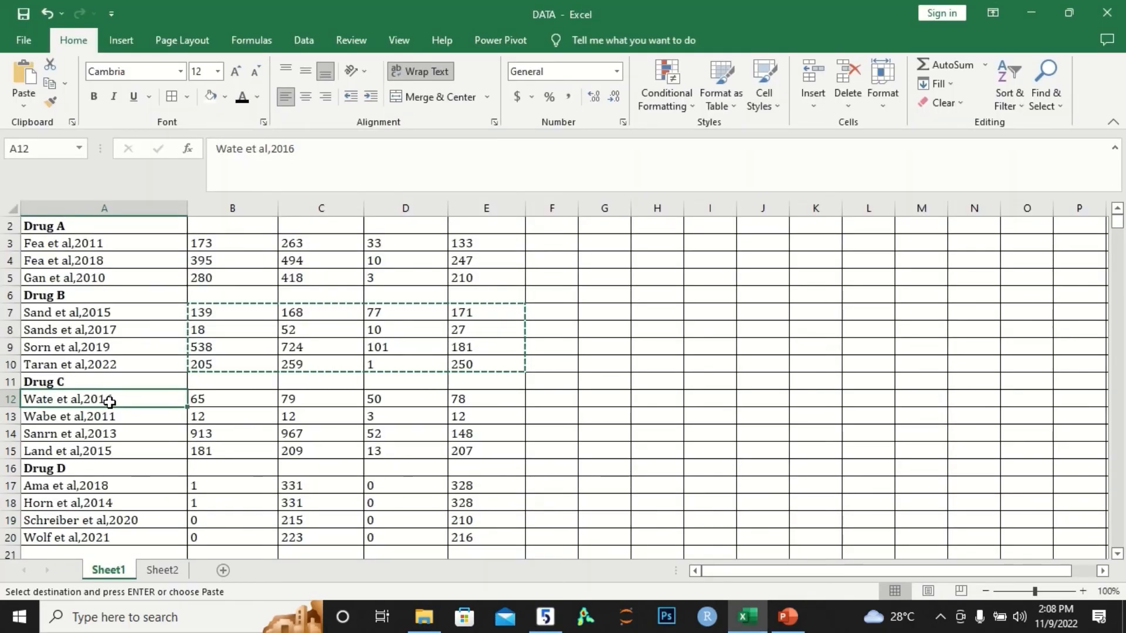
key("shift+Down")
key("shift+Down")
key("shift+Down")
key("shift+Right")
key("shift+Right")
key("shift+Right")
key("shift+Right")
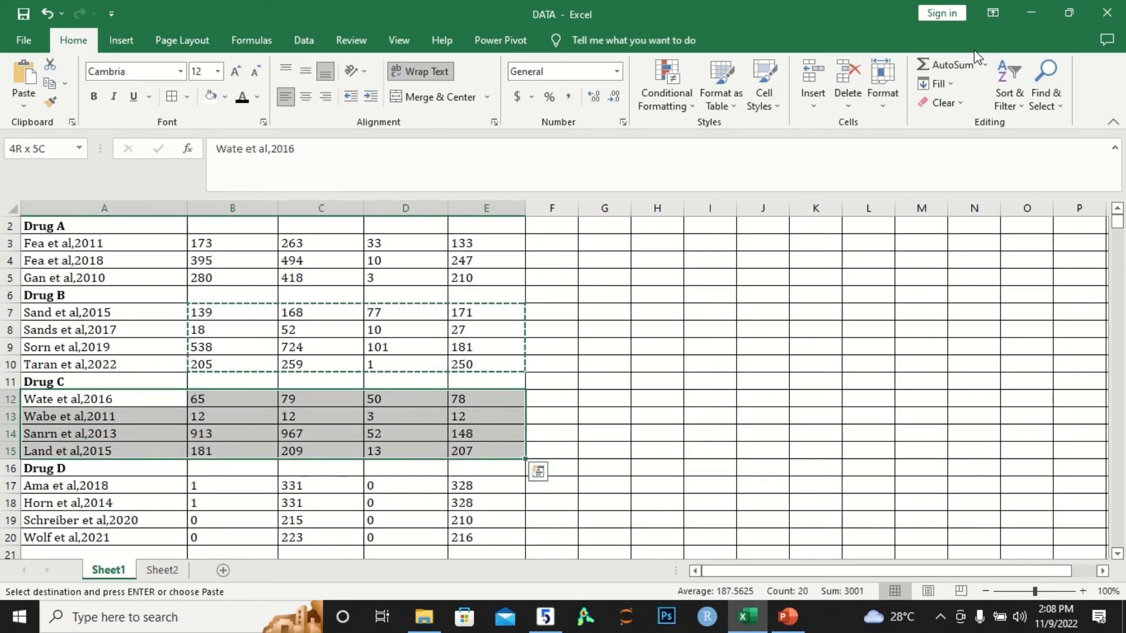
left_click(1013, 96)
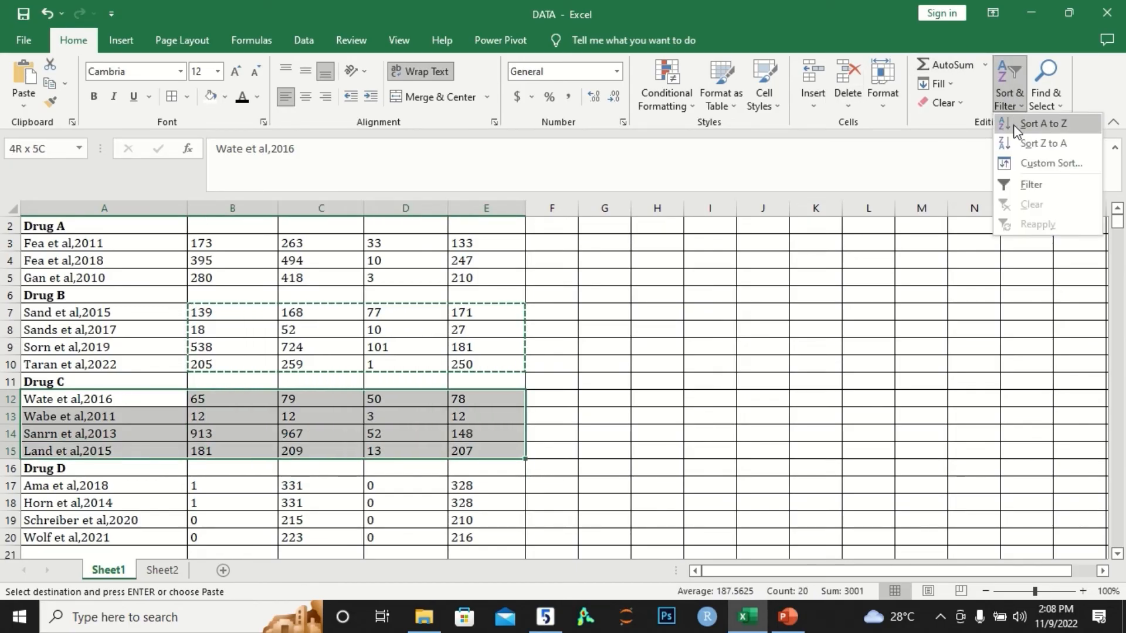
left_click(1013, 125)
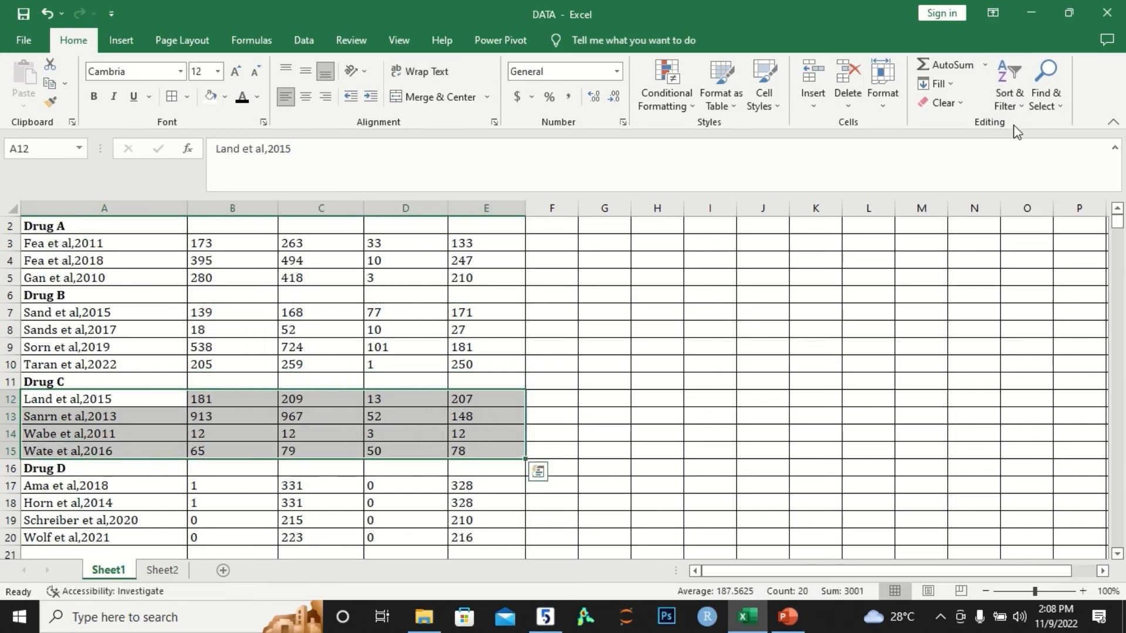
- Copy the event and total values B12:E15 of the four Drug C studies
left_click(239, 402)
key("shift+Right")
key("shift+Right")
key("shift+Right")
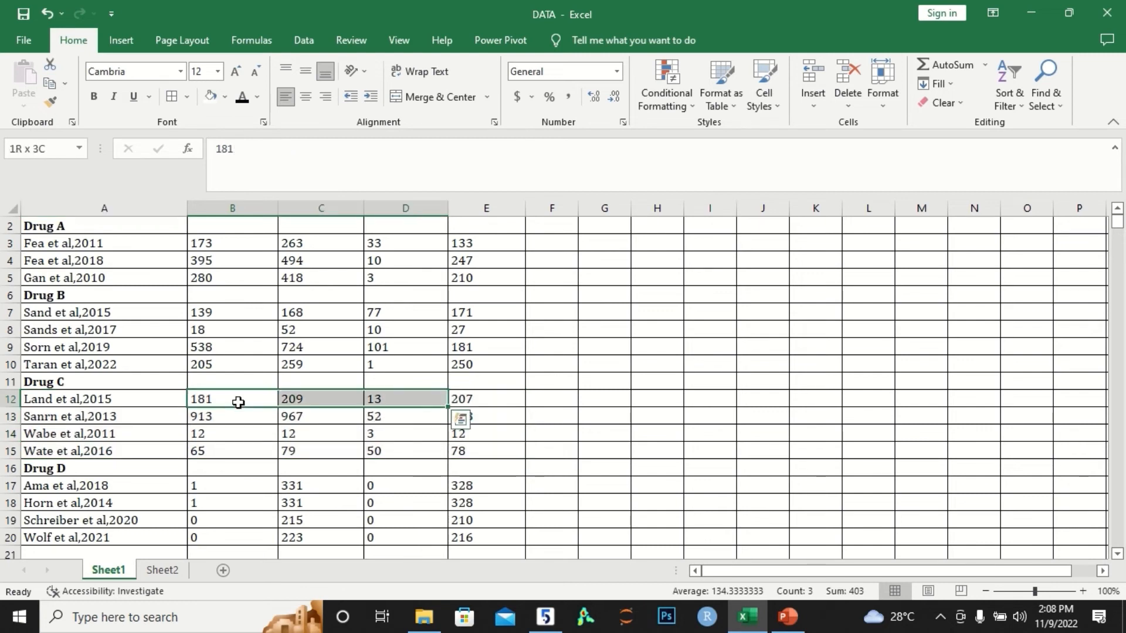
key("shift+Down")
key("shift+Down")
key("shift+Down")
key("ctrl+c")
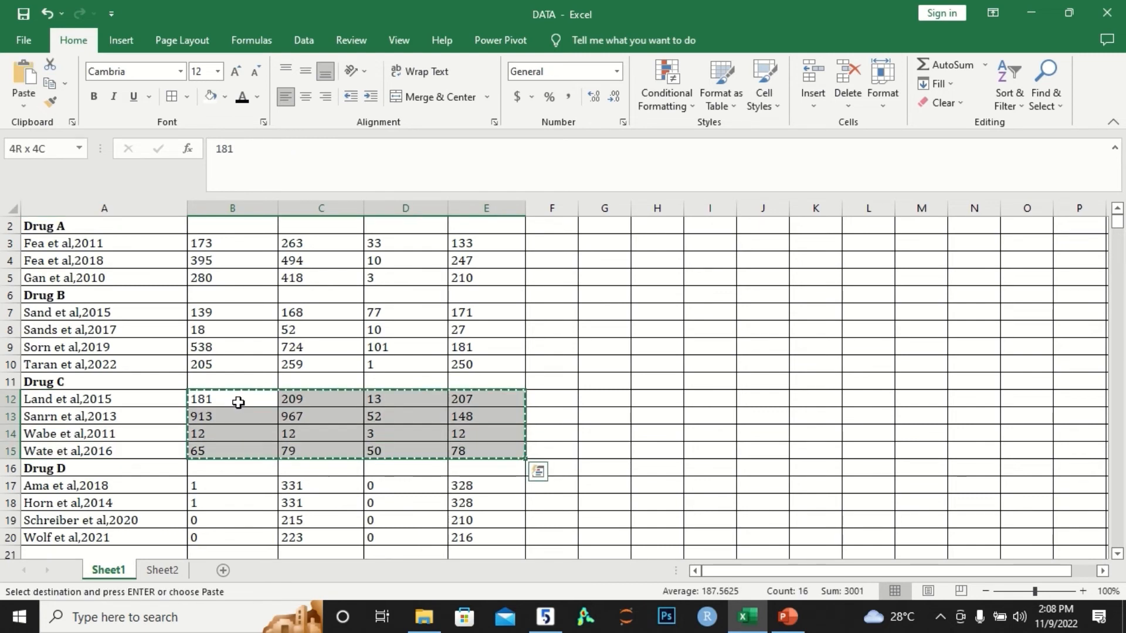
- Paste the copied values into the Intervention and Placebo cells of the four Drug C studies in Review Manager
left_click(546, 617)
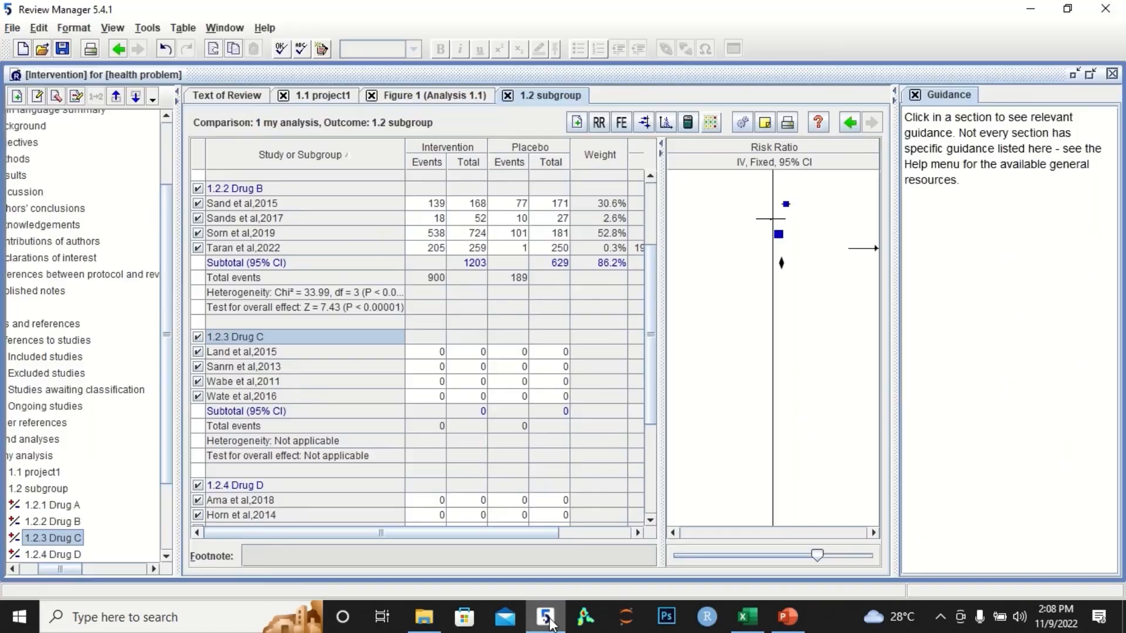
left_click(431, 351)
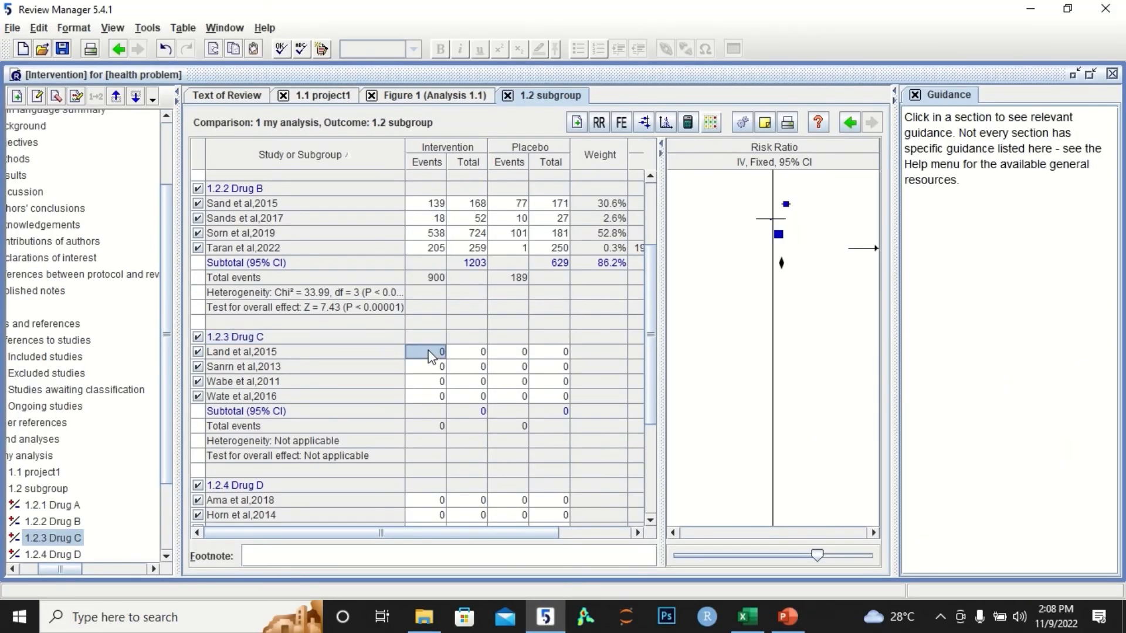
key("shift+Right")
key("shift+Right")
key("shift+Right")
key("shift+Down")
key("shift+Down")
key("shift+Down")
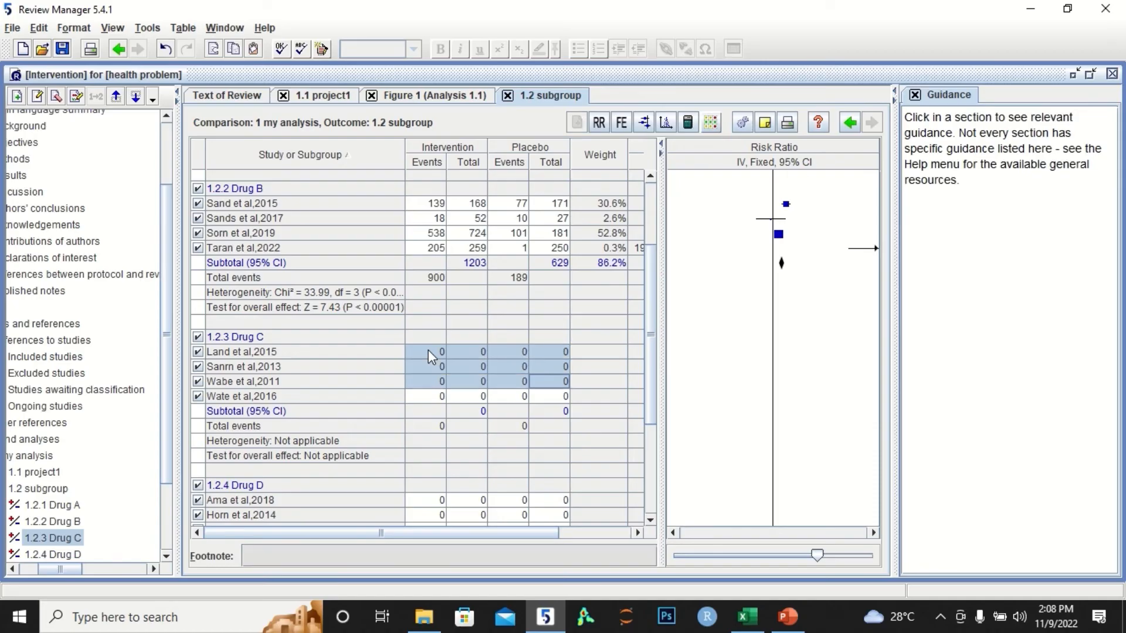
key("ctrl+v")
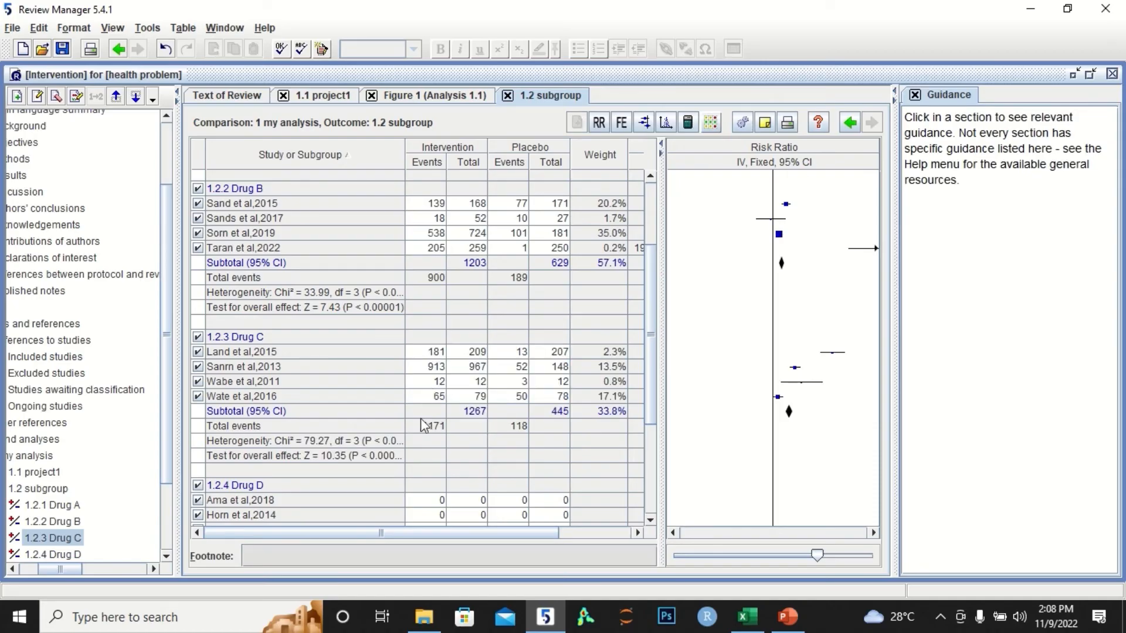
- Switch to Excel and sort the Drug D study rows A17:E20 from A to Z
scroll(662, 407, "down", 2)
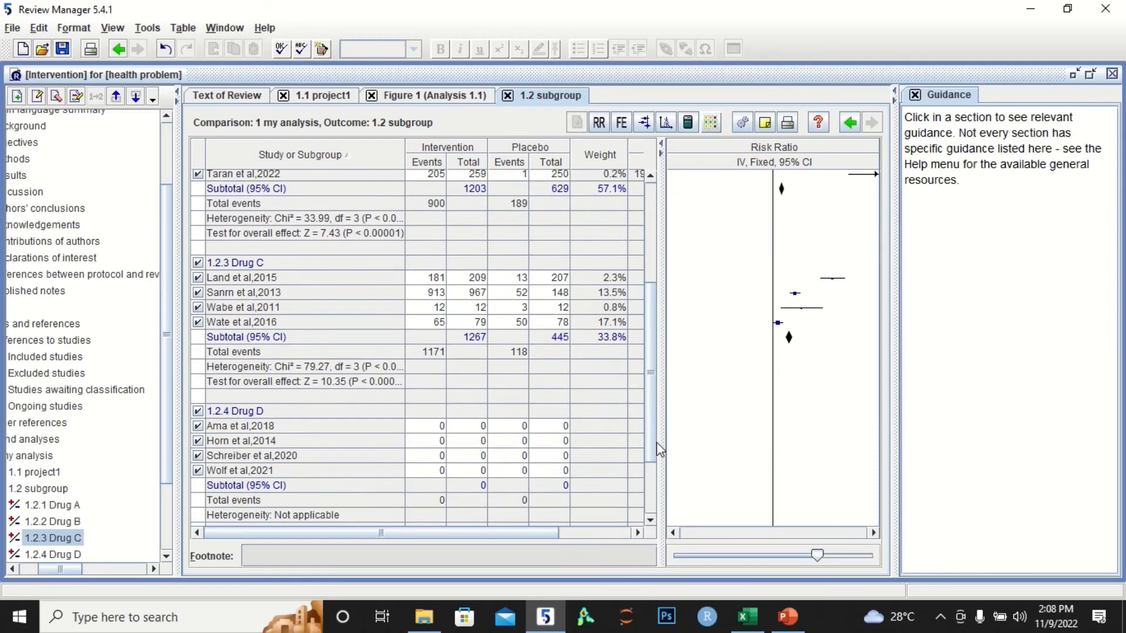
scroll(658, 451, "down", 1)
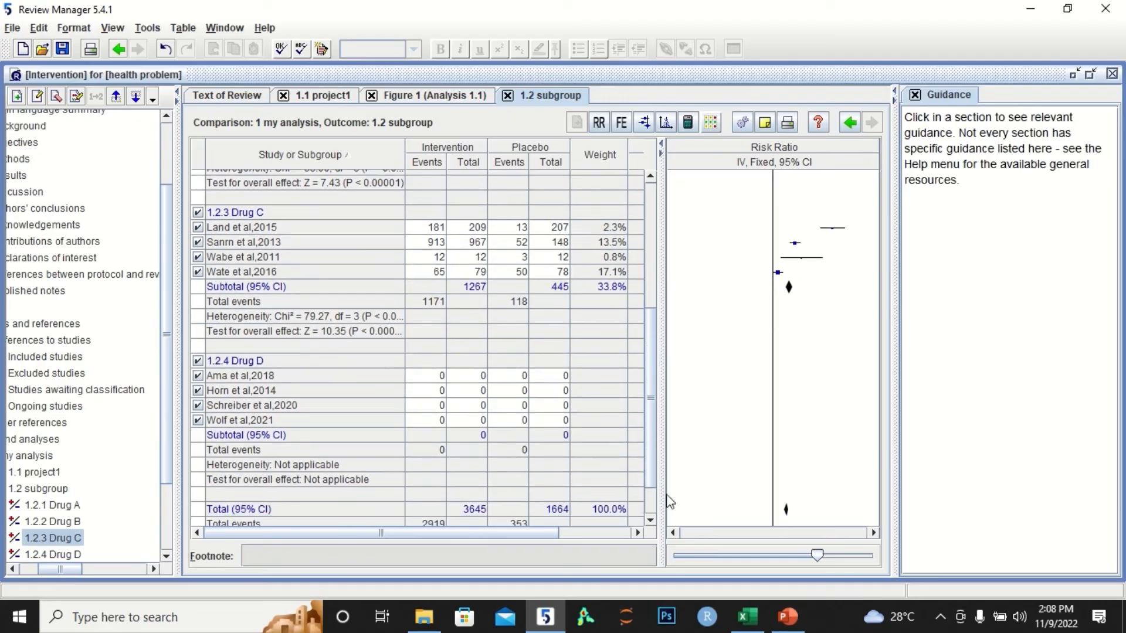
left_click(746, 617)
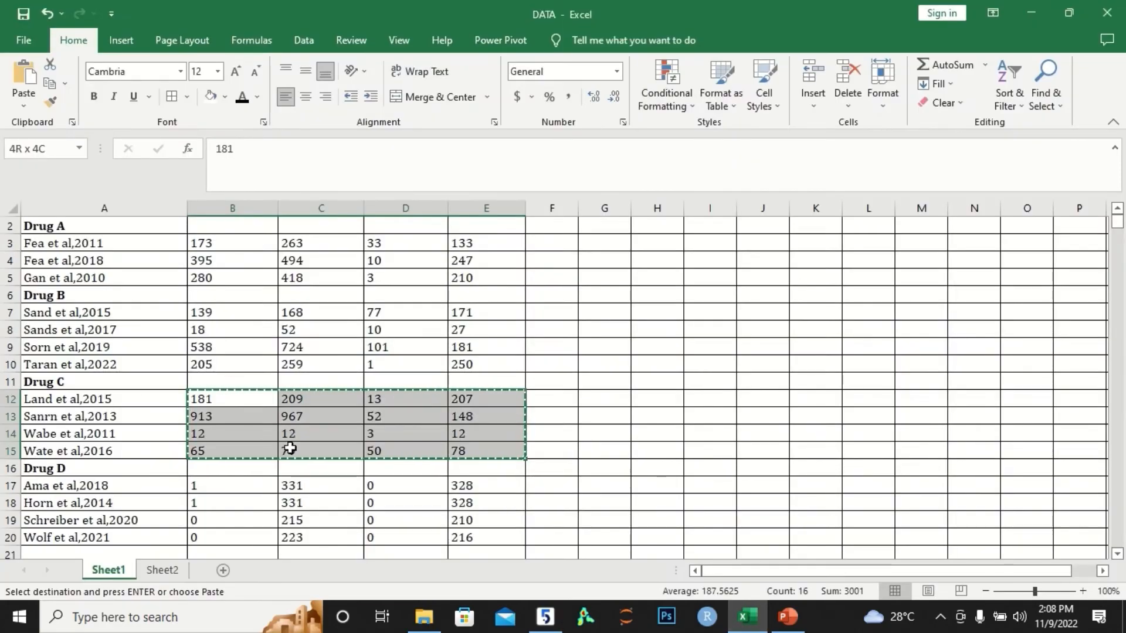
left_click(653, 491)
key("Down")
key("Down")
key("Down")
key("Down")
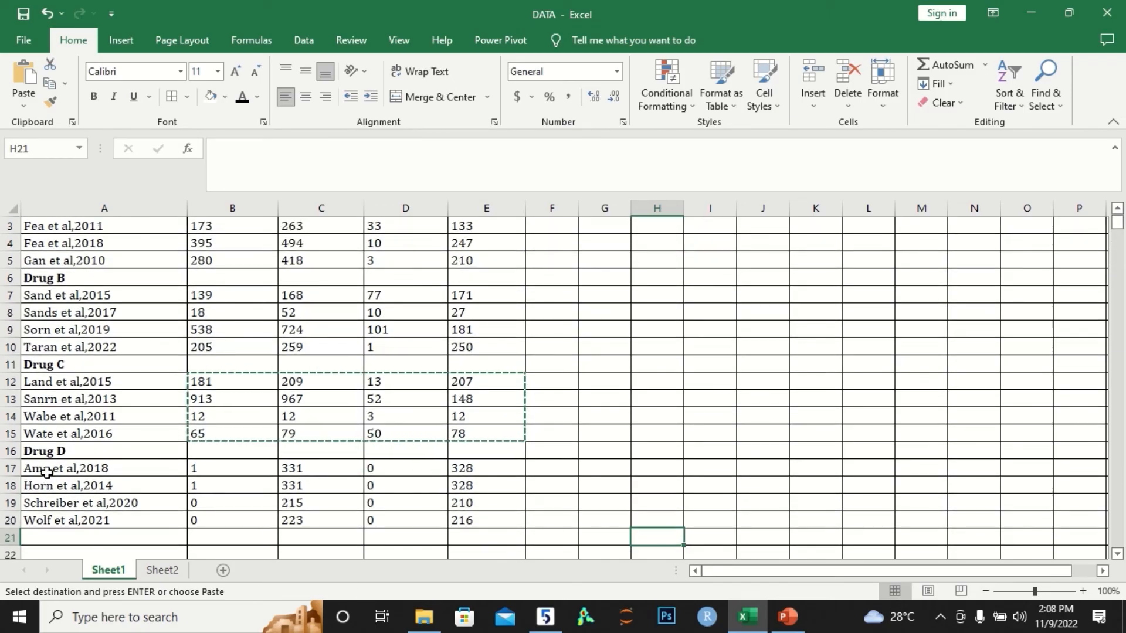
left_click(47, 472)
key("shift+Right")
key("shift+Right")
key("shift+Right")
key("shift+Right")
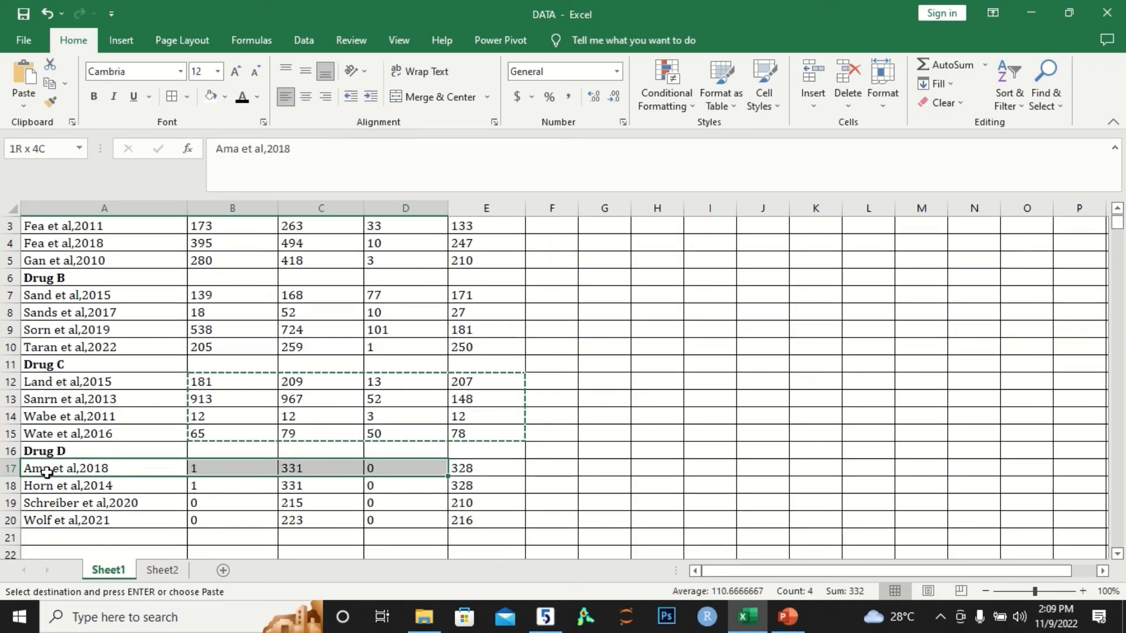
key("shift+Down")
key("shift+Down")
key("shift+Down")
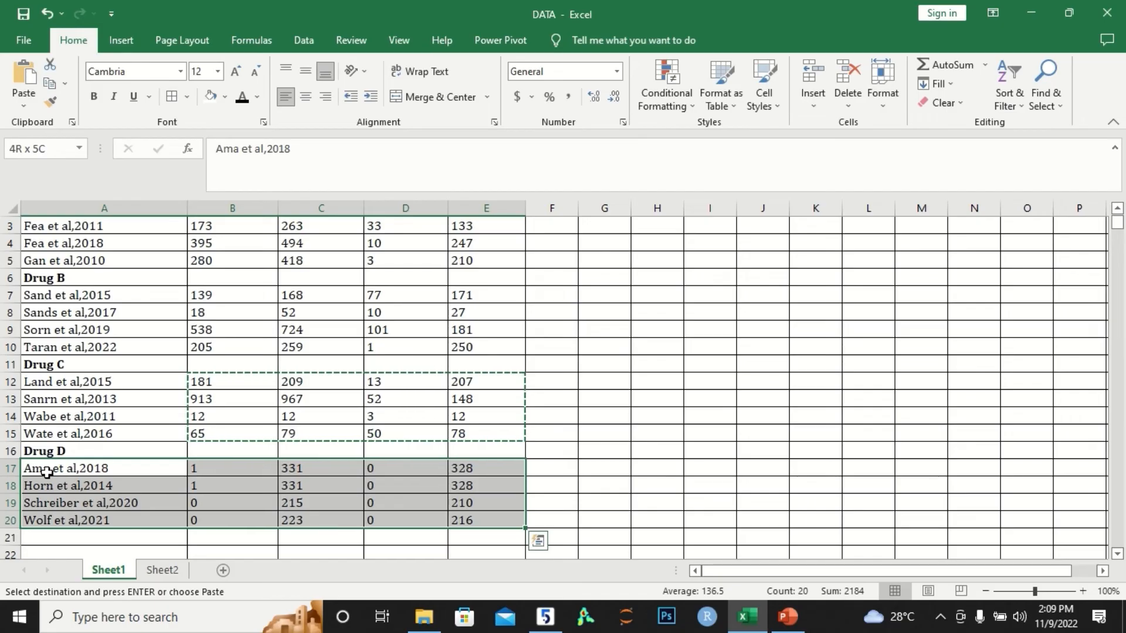
left_click(1009, 97)
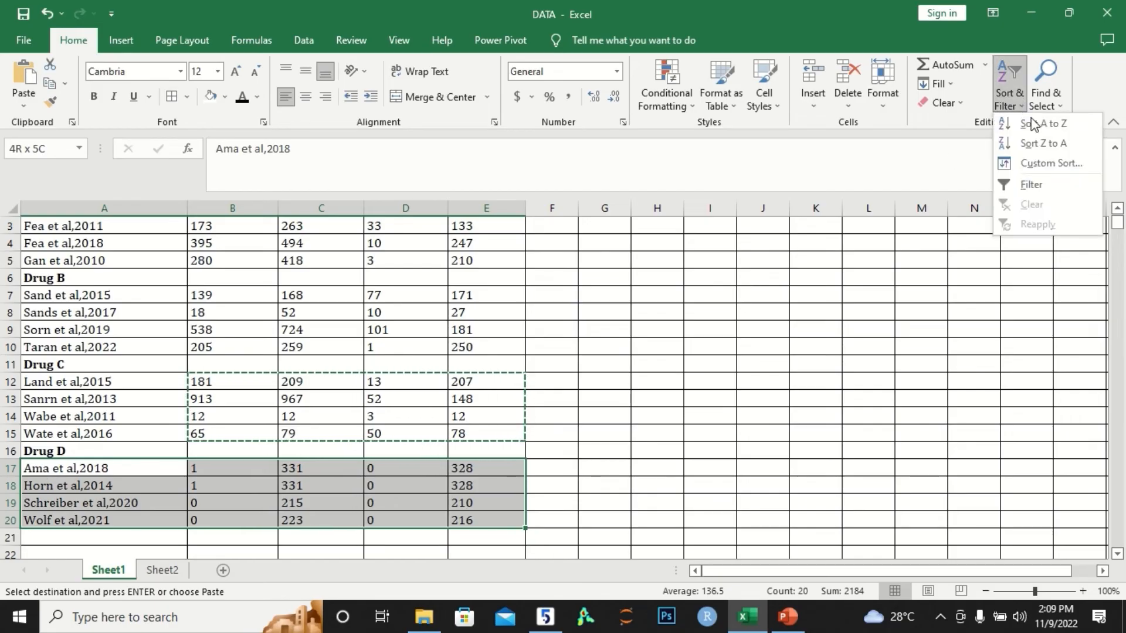
left_click(1035, 123)
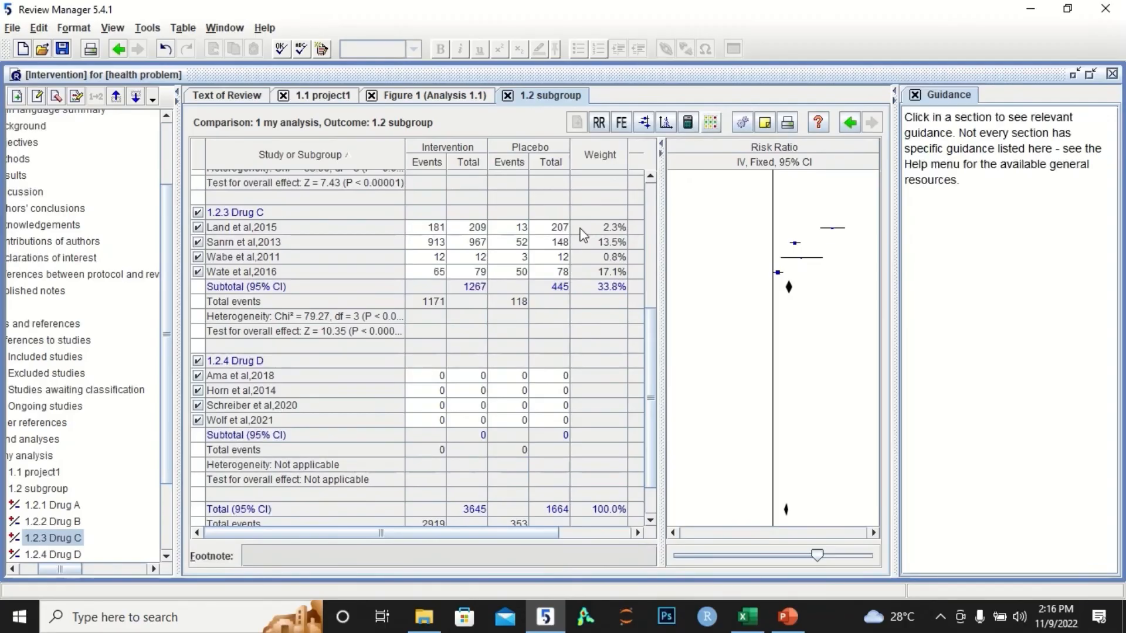
- Copy the event and total values B17:E20 of the four Drug D studies in Excel
left_click(747, 617)
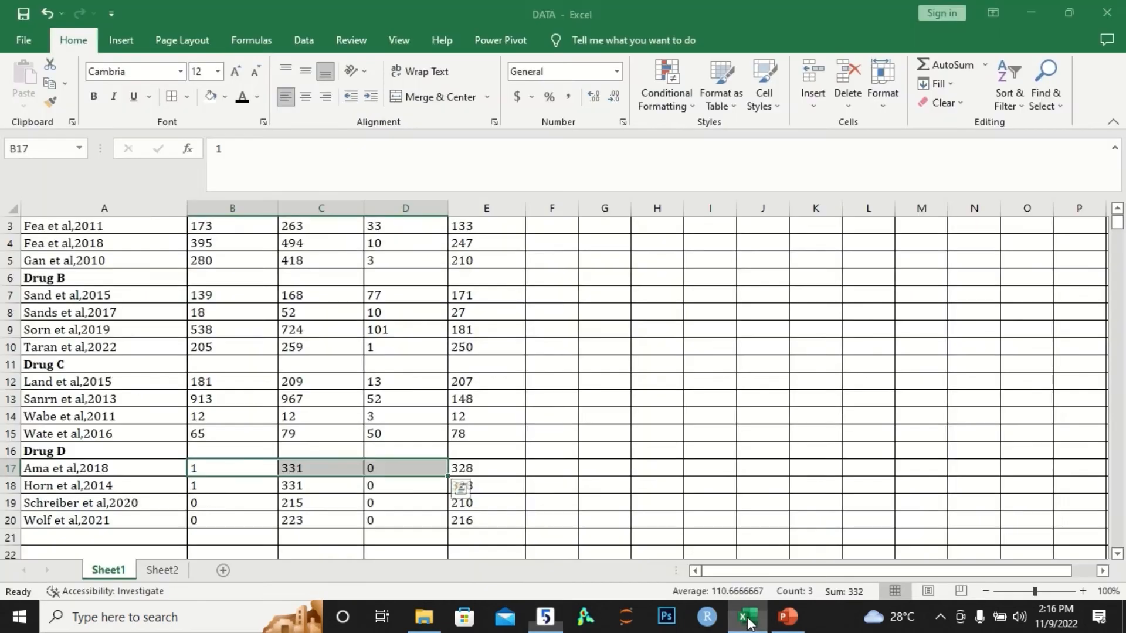
left_click(219, 469)
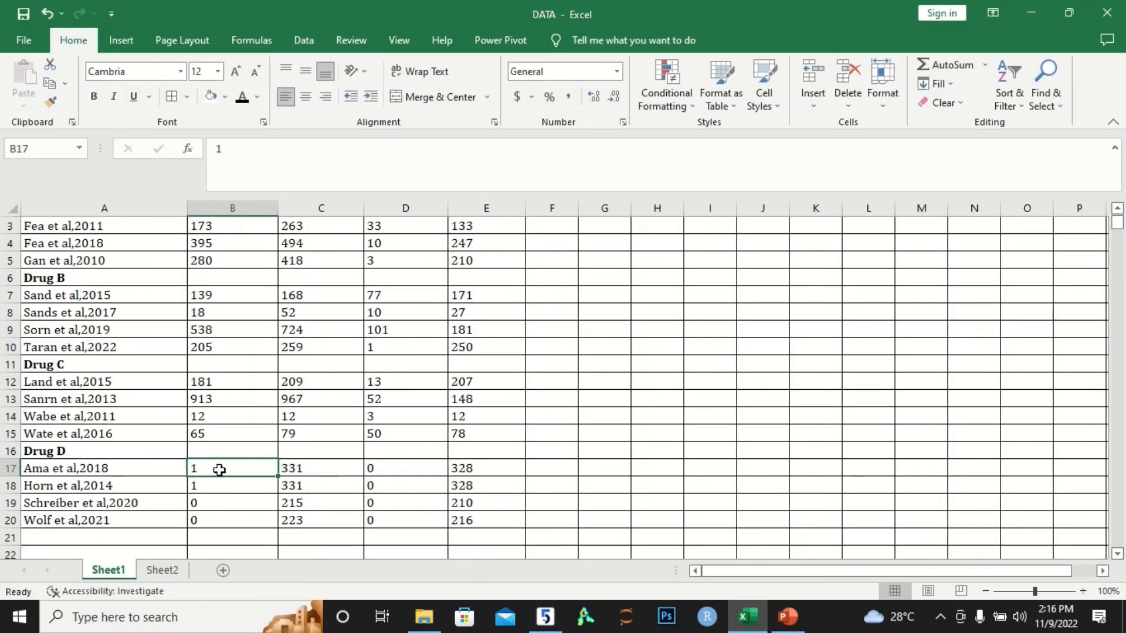
key("shift+Right")
key("shift+Right")
key("shift+Right")
key("shift+Down")
key("shift+Down")
key("shift+Down")
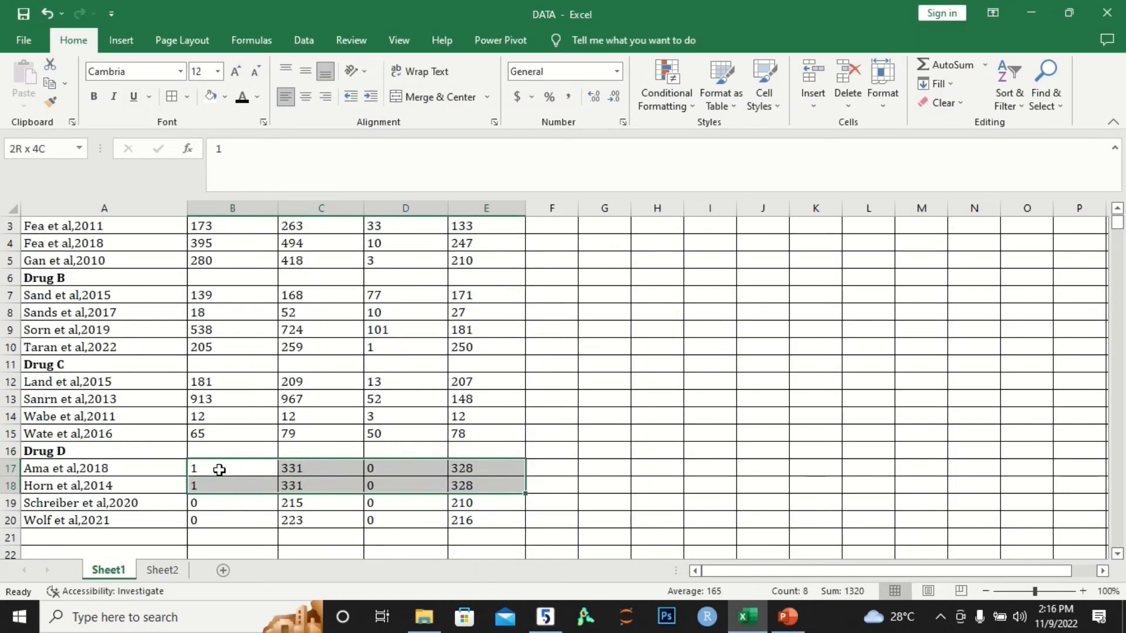
key("ctrl+c")
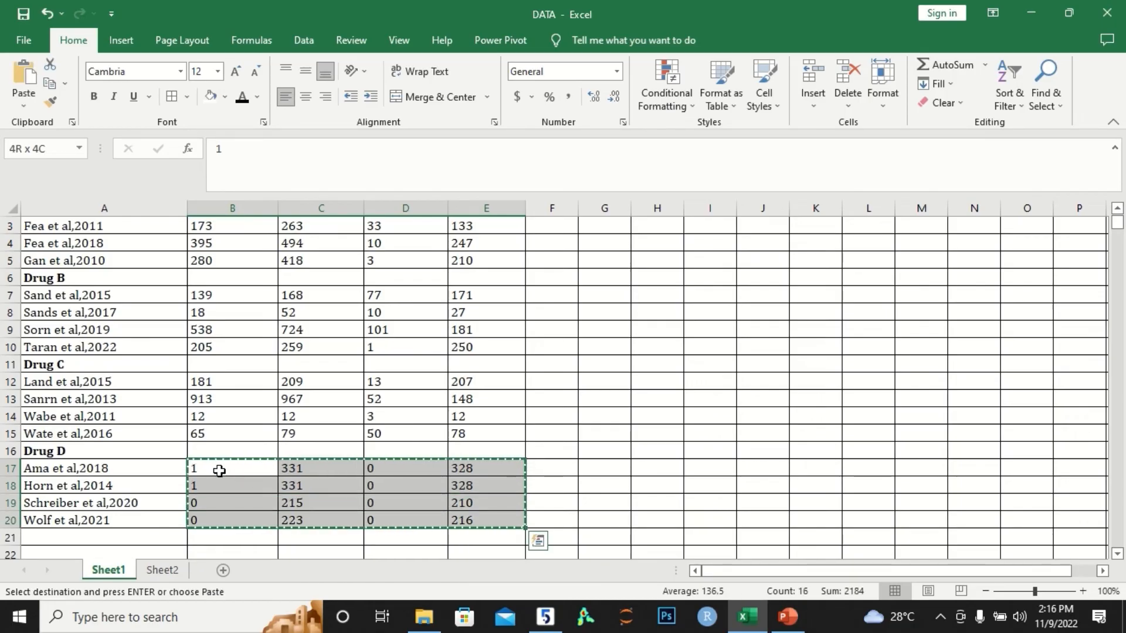
- Paste the copied values into the Intervention and Placebo cells of the four Drug D studies in Review Manager
left_click(546, 617)
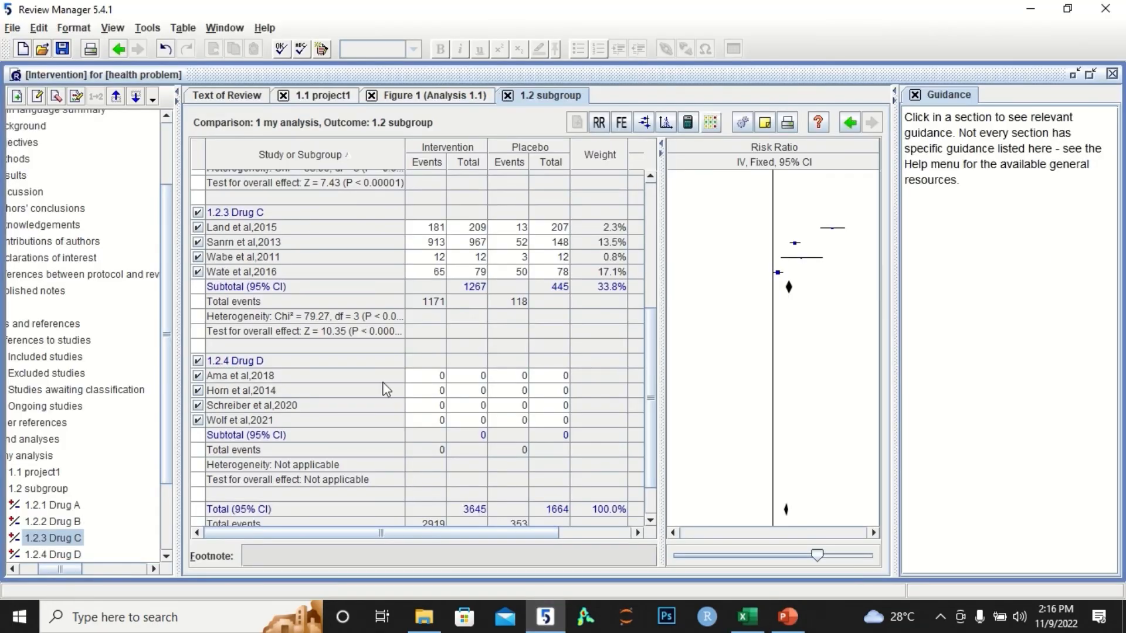
left_click(427, 372)
key("shift+Right")
key("shift+Right")
key("shift+Right")
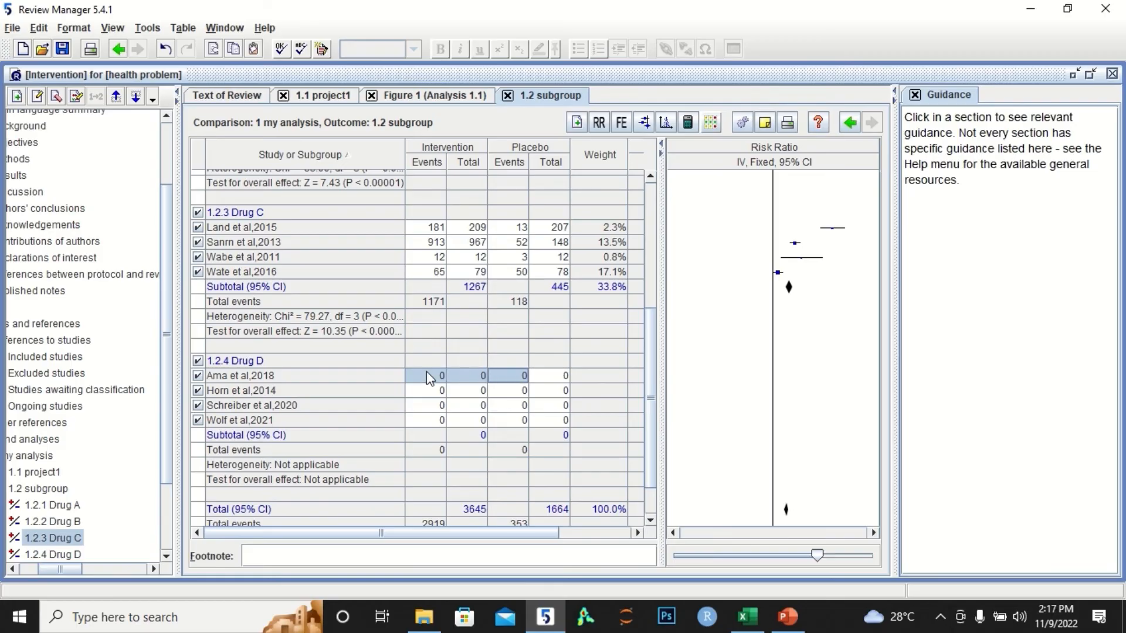
key("ctrl+v")
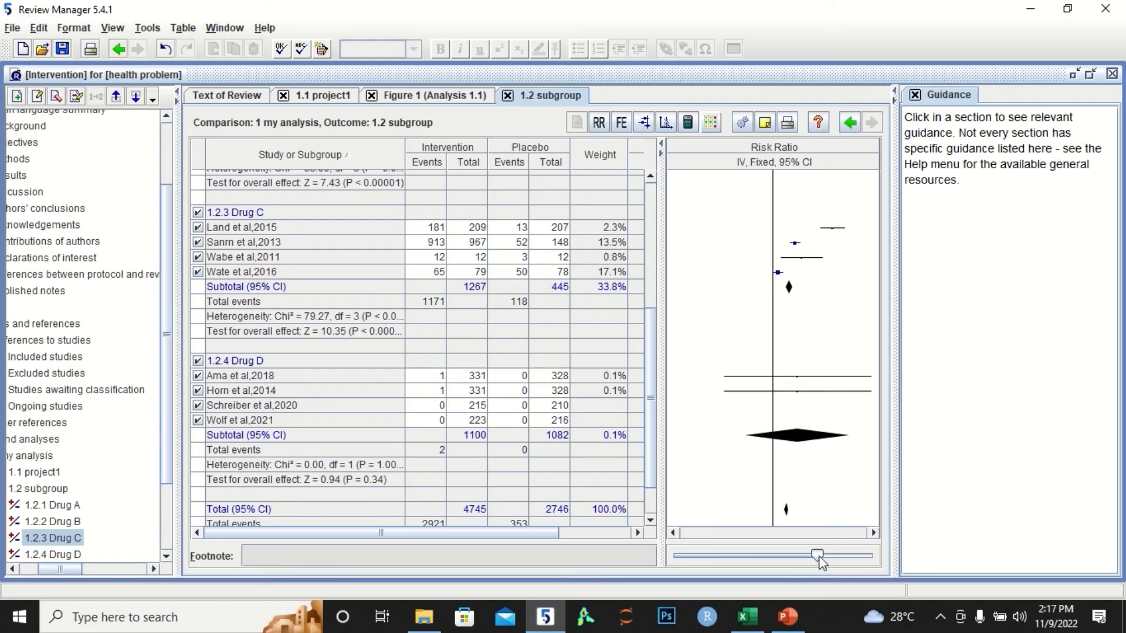
- Adjust the axis scale of the forest plot preview for the 1.2 subgroup outcome
left_click_drag(821, 562, 863, 561)
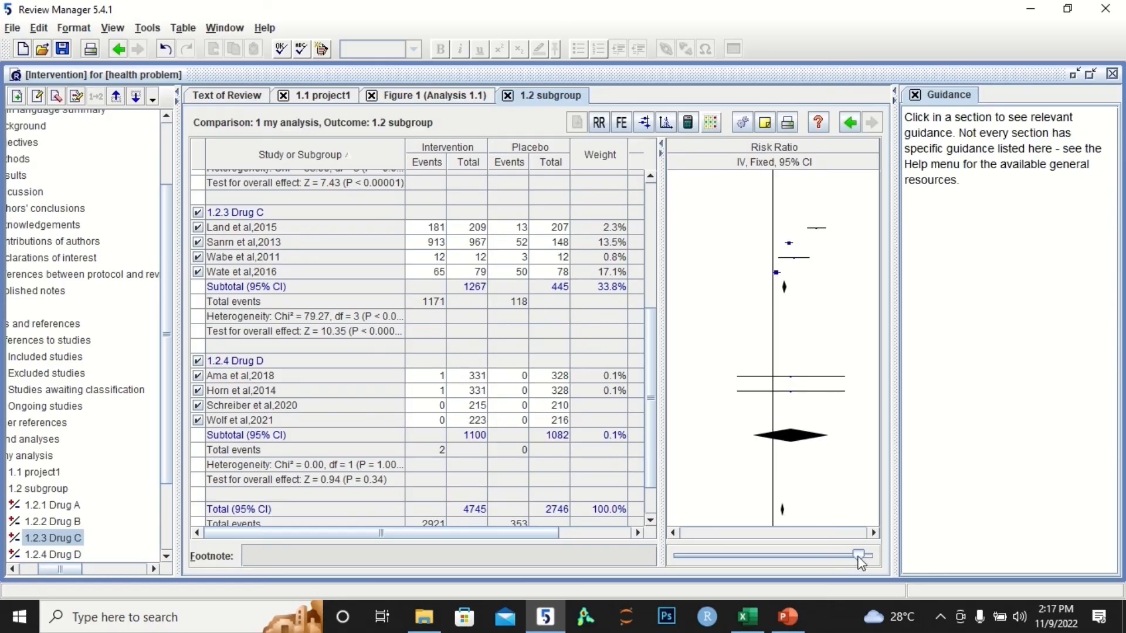
left_click_drag(858, 557, 814, 560)
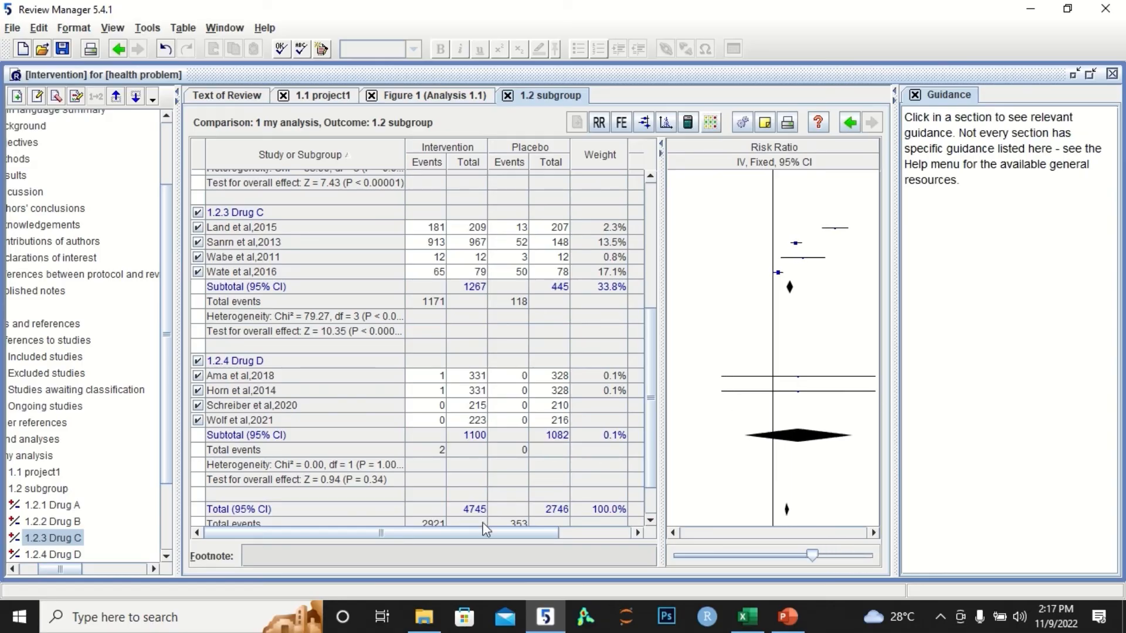
- Add a forest plot figure for outcome 1.2 subgroup to the review's Figures section, keeping the suggested caption
left_click_drag(164, 454, 168, 481)
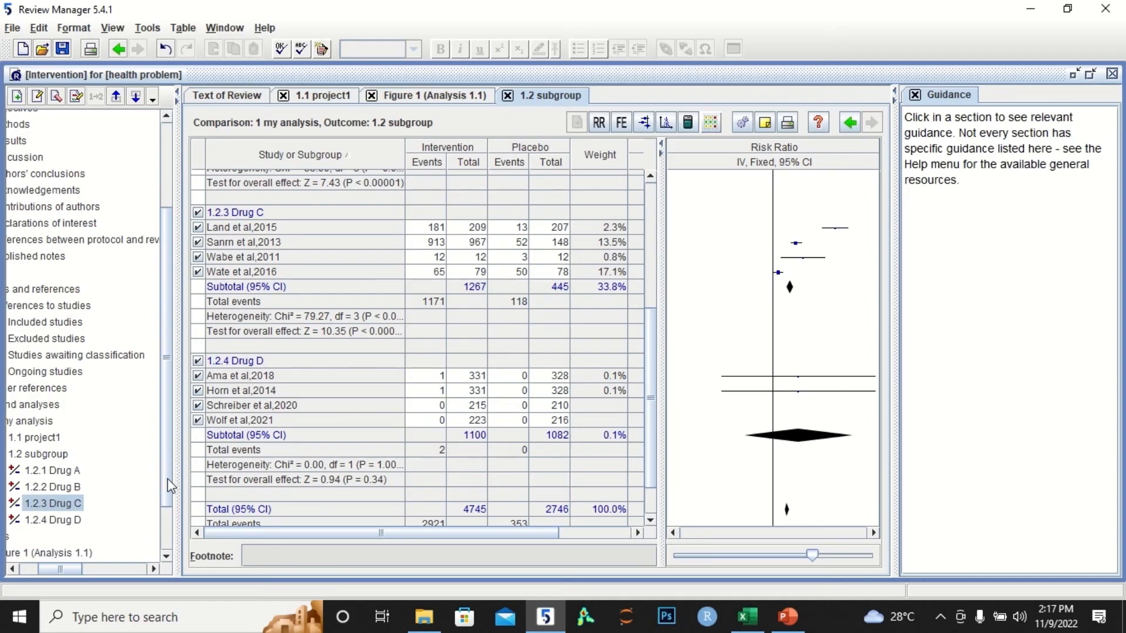
scroll(139, 531, "down", 3)
left_click_drag(68, 570, 50, 570)
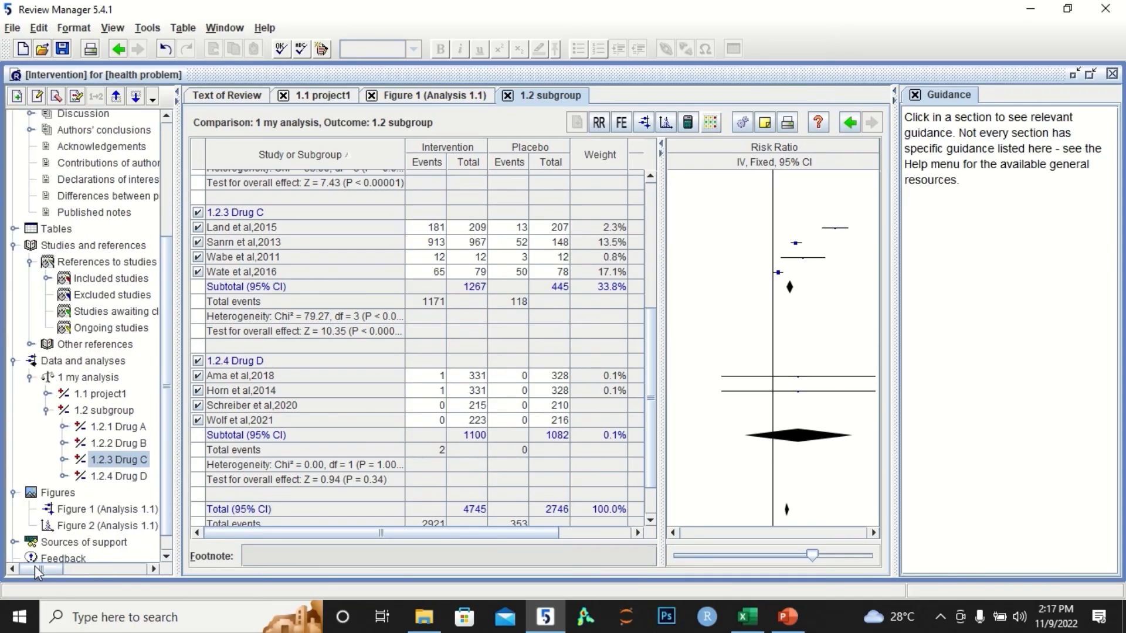
left_click_drag(167, 492, 171, 522)
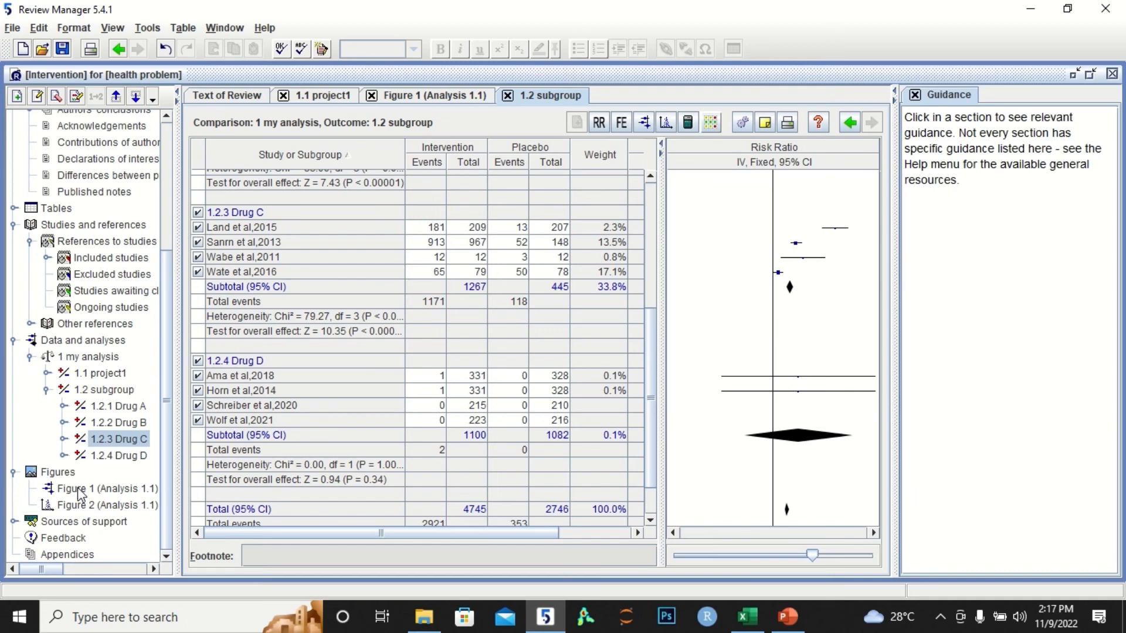
left_click(59, 476)
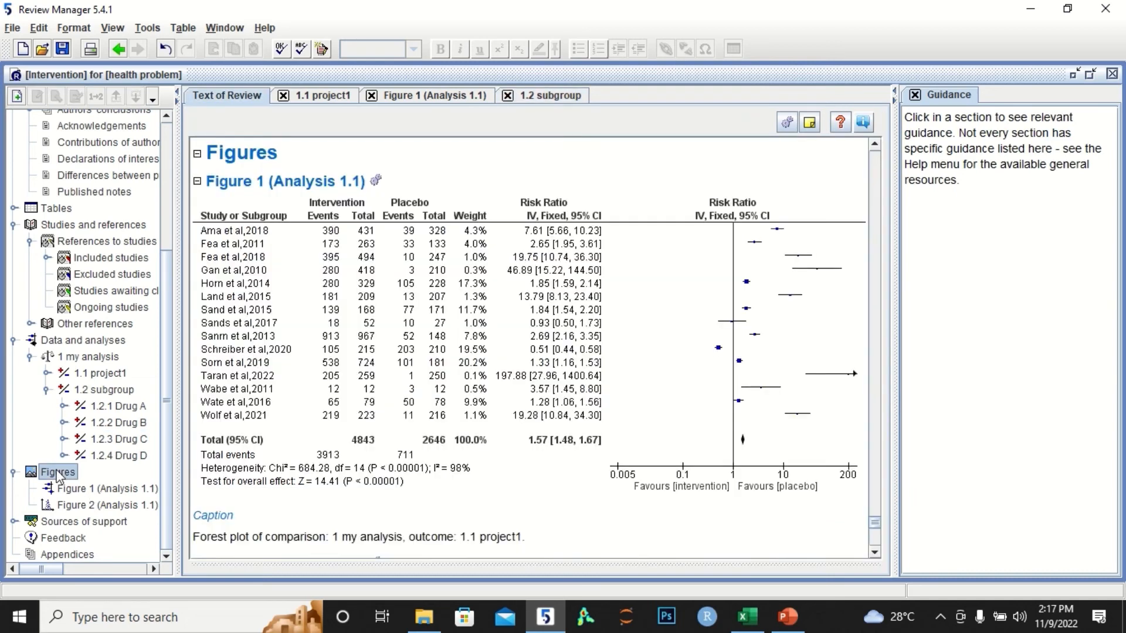
right_click(57, 473)
left_click(89, 480)
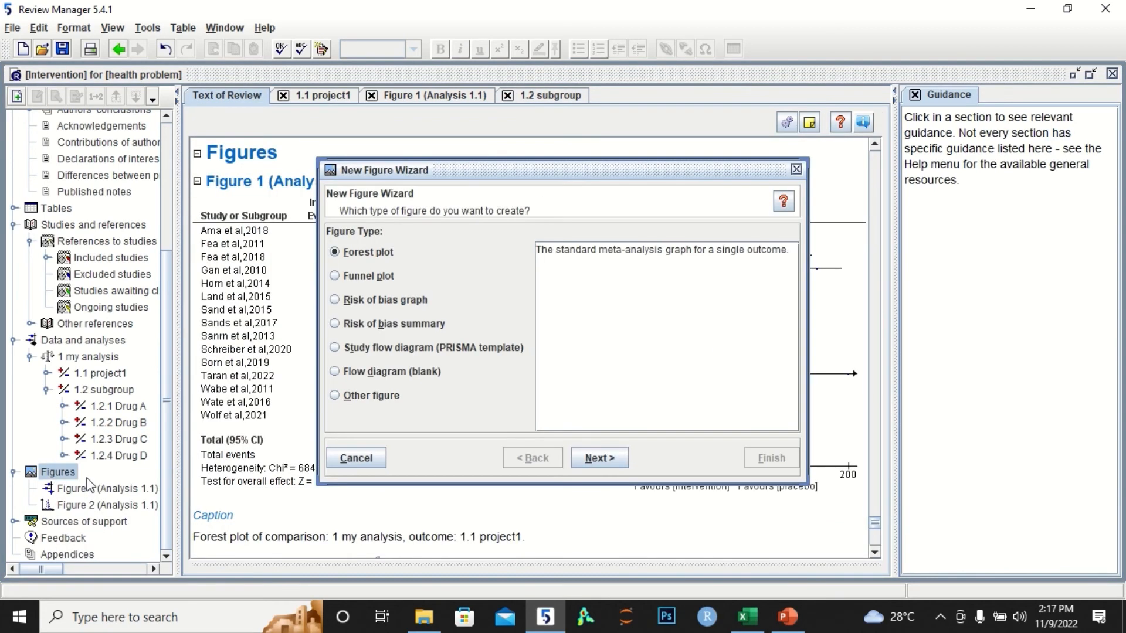
left_click(613, 456)
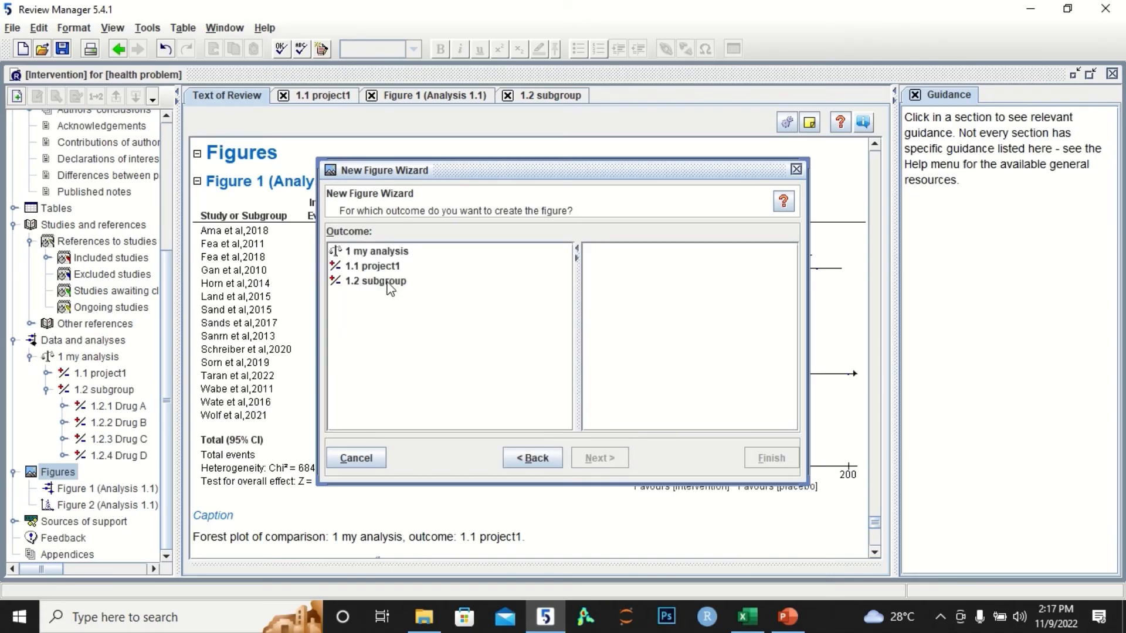
left_click(391, 285)
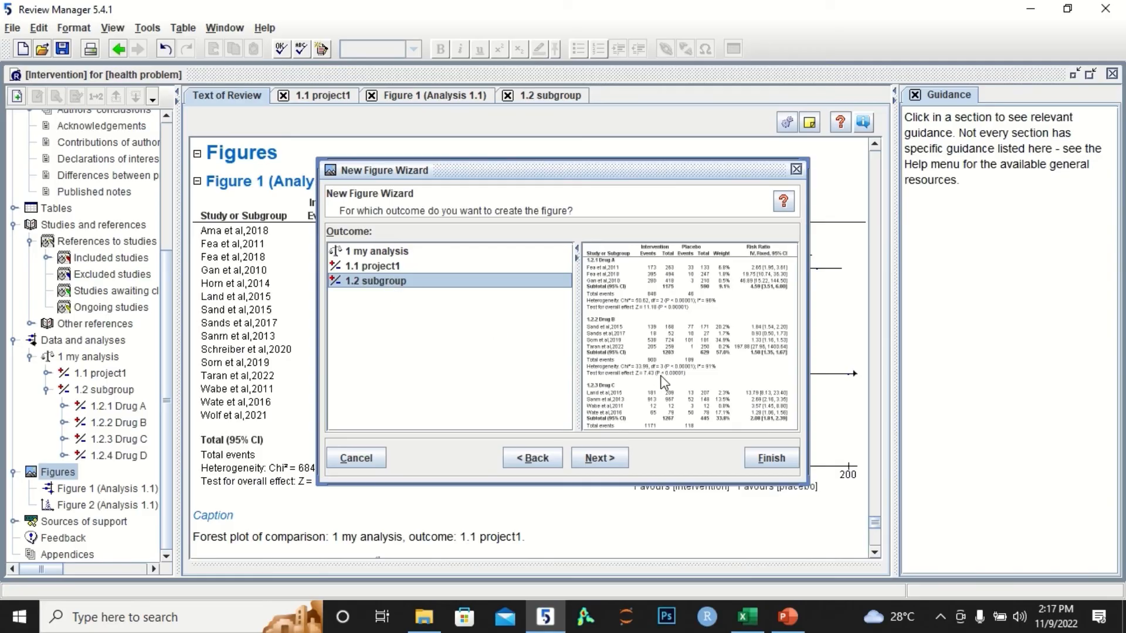
left_click(611, 460)
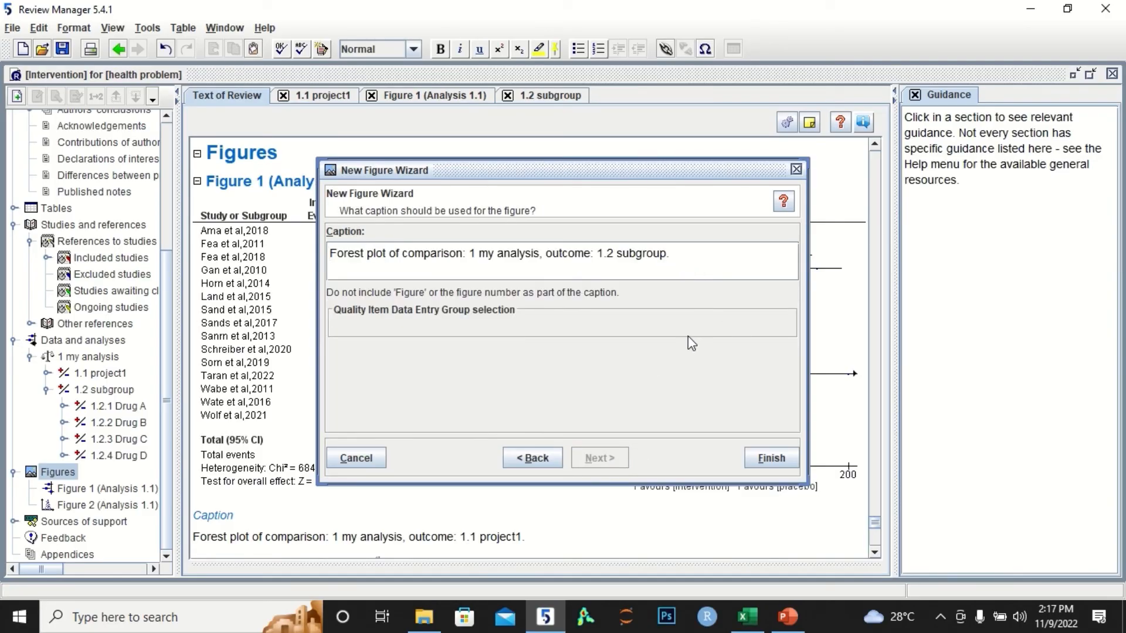
left_click(771, 460)
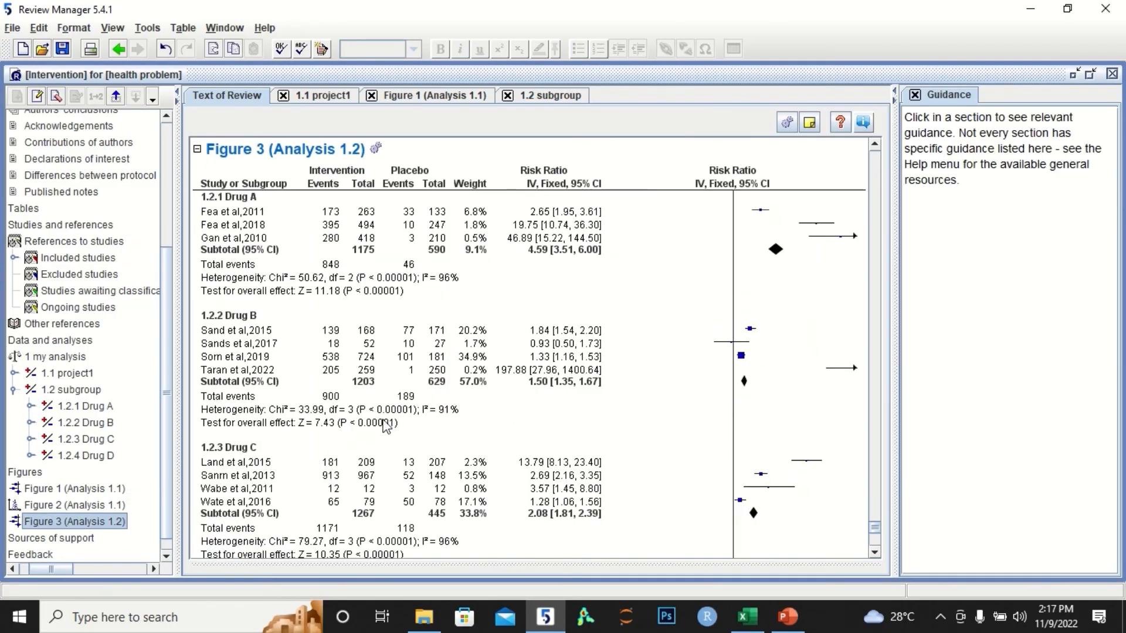
- Add a funnel plot figure for outcome 1.2 subgroup to the Figures section, keeping the suggested caption
left_click(35, 473)
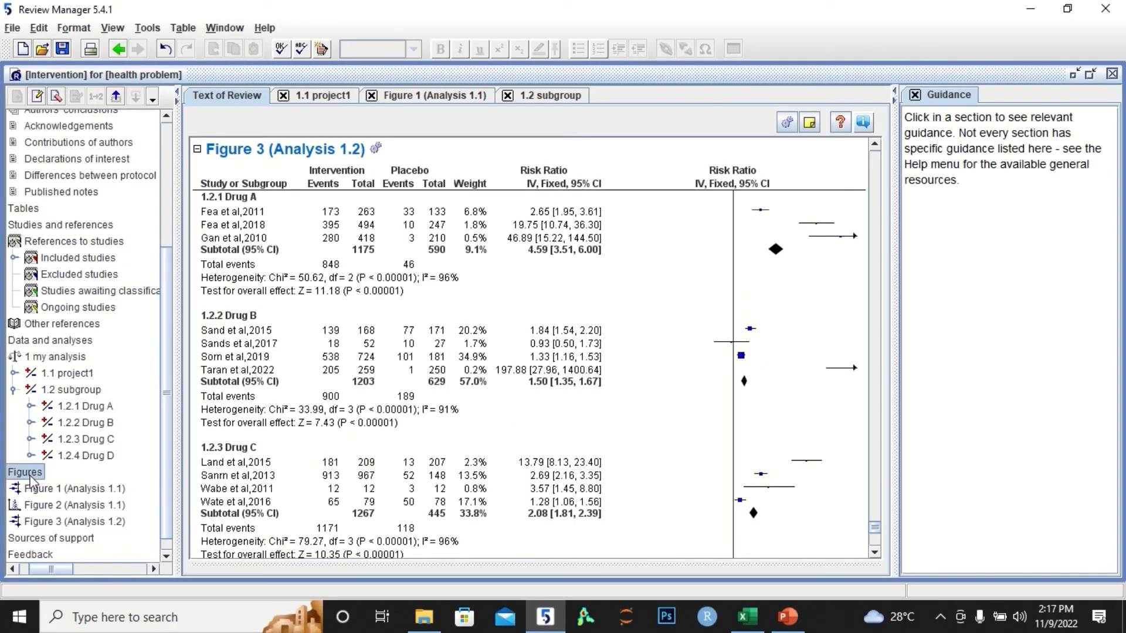
right_click(39, 476)
left_click(44, 485)
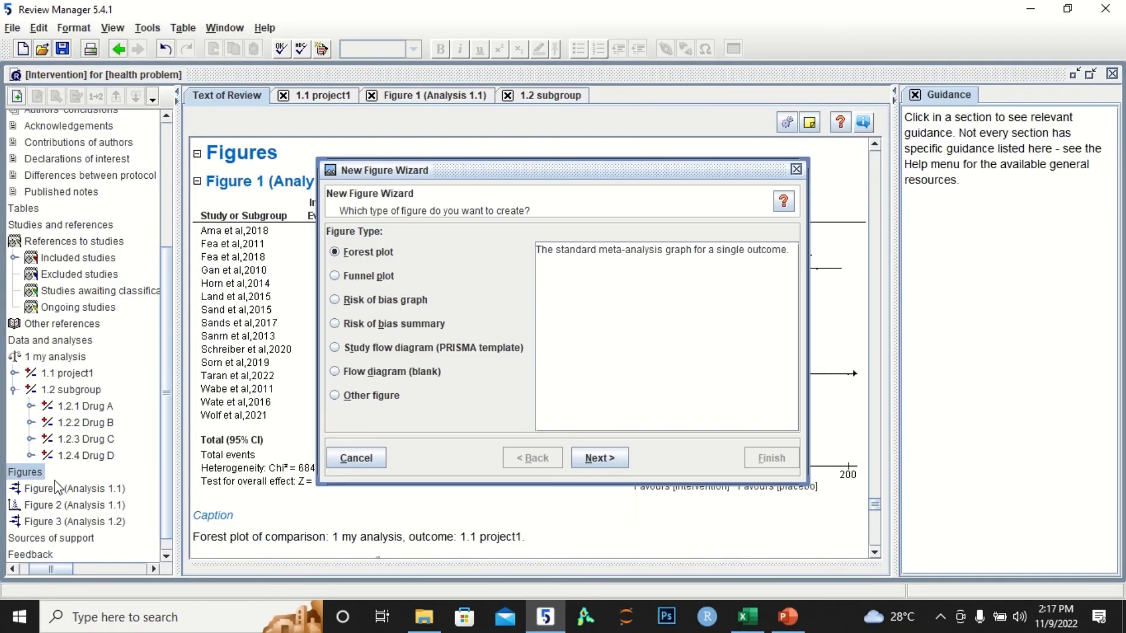
left_click(375, 280)
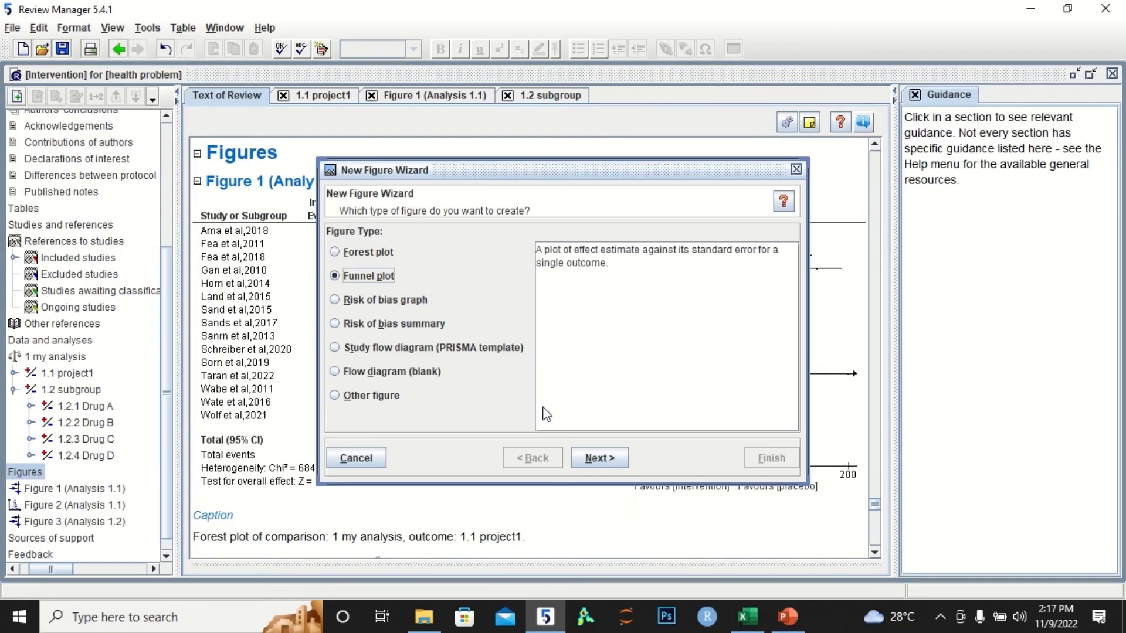
left_click(601, 460)
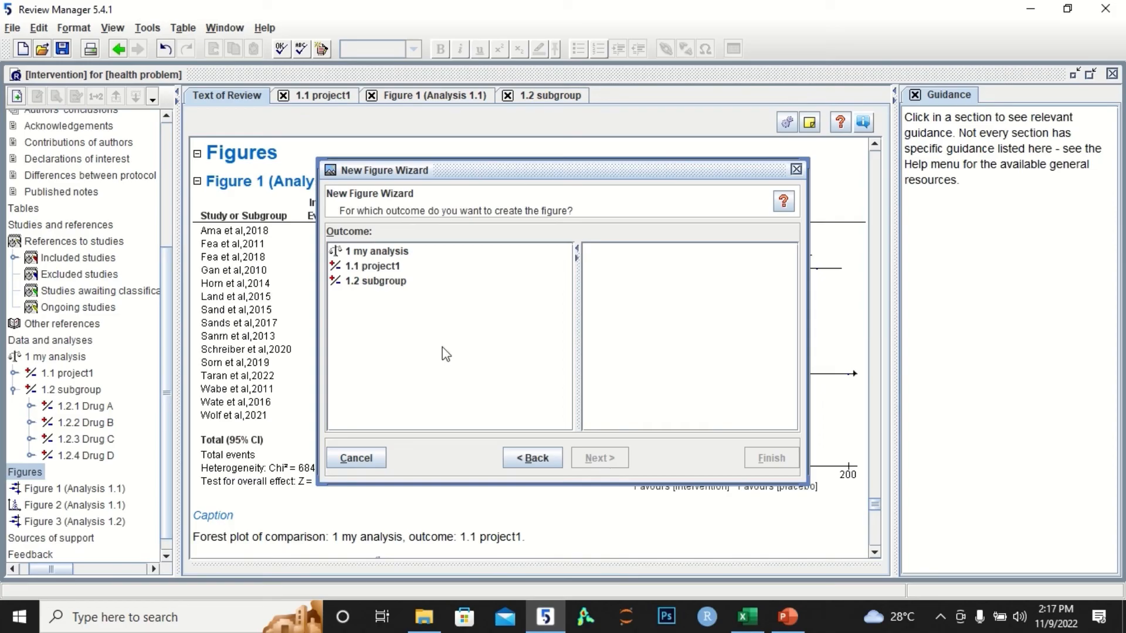
left_click(399, 289)
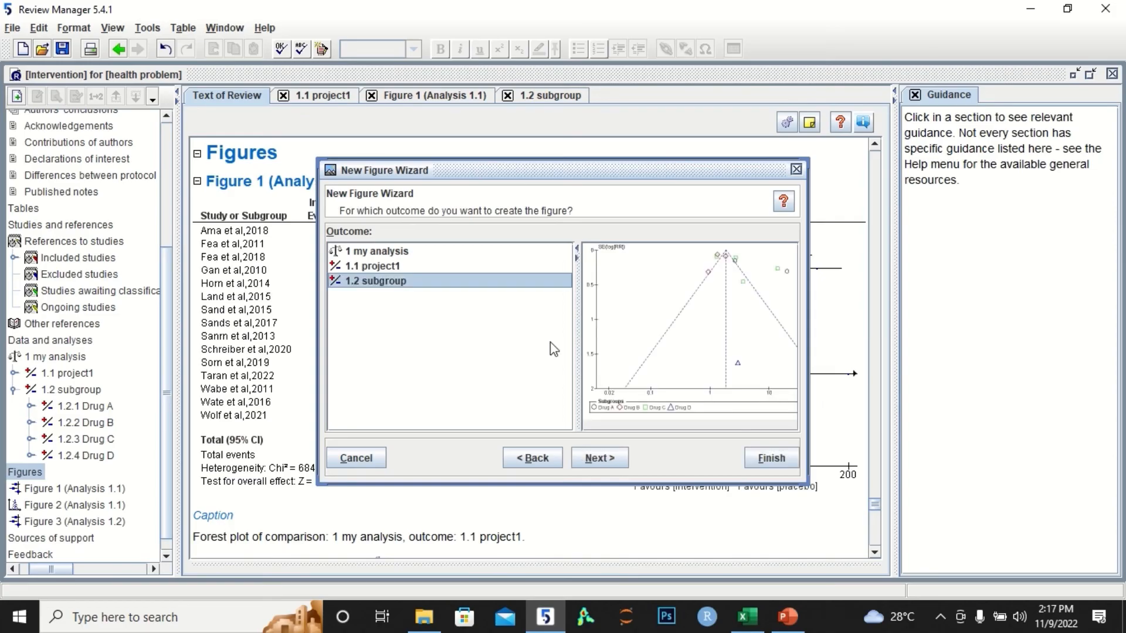
left_click(610, 461)
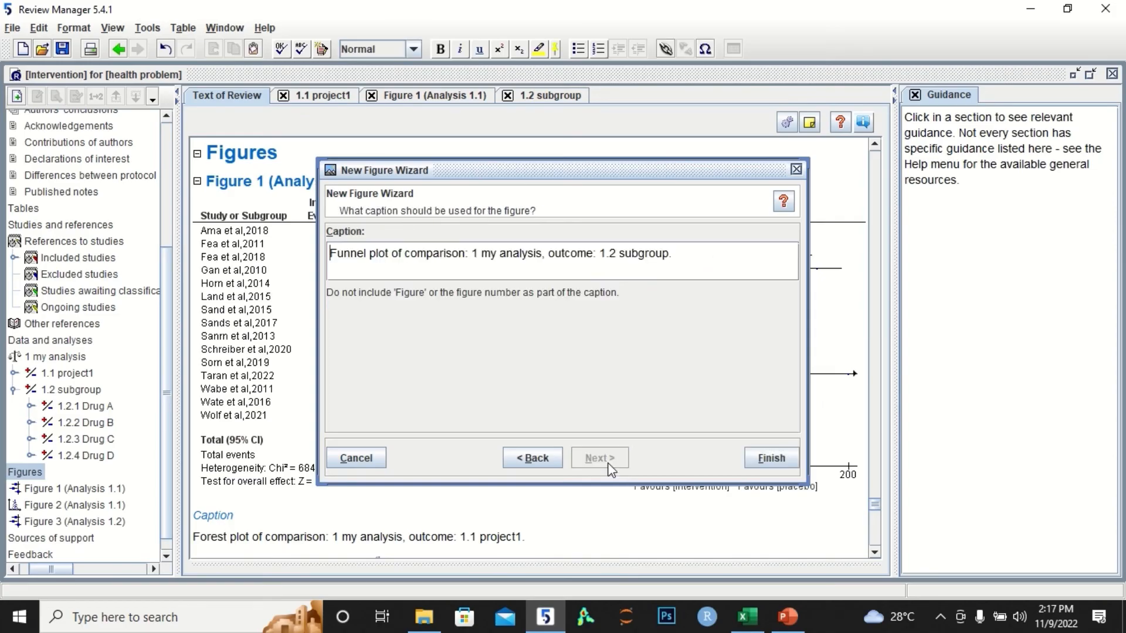
left_click(773, 460)
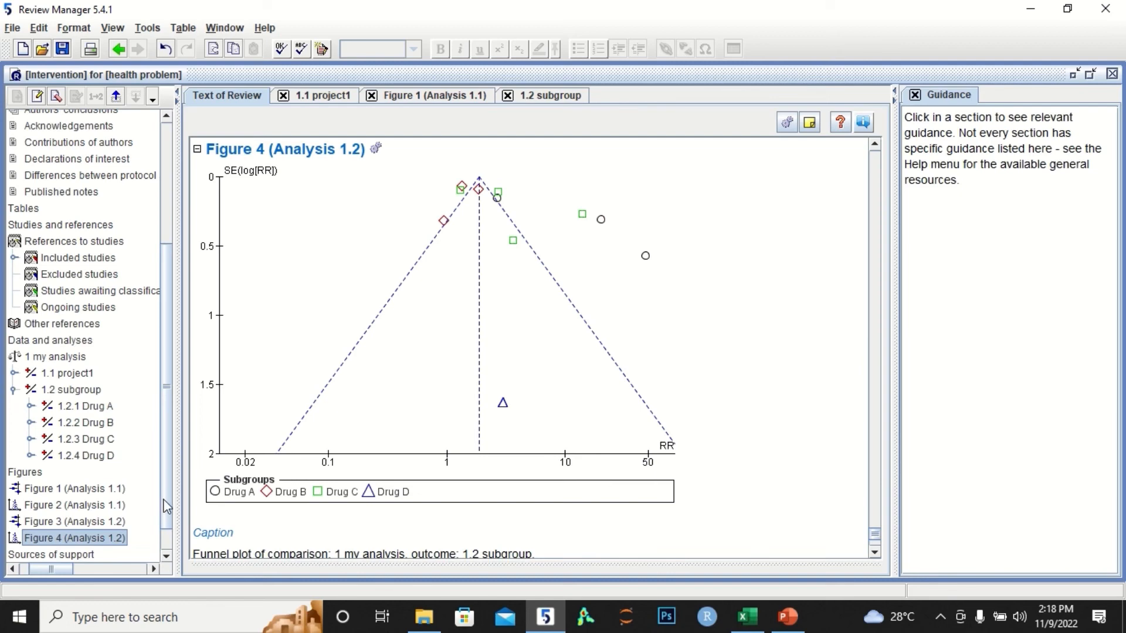
- Open the 1.2 subgroup outcome from the review outline to view its data table and forest plot
left_click_drag(164, 500, 163, 512)
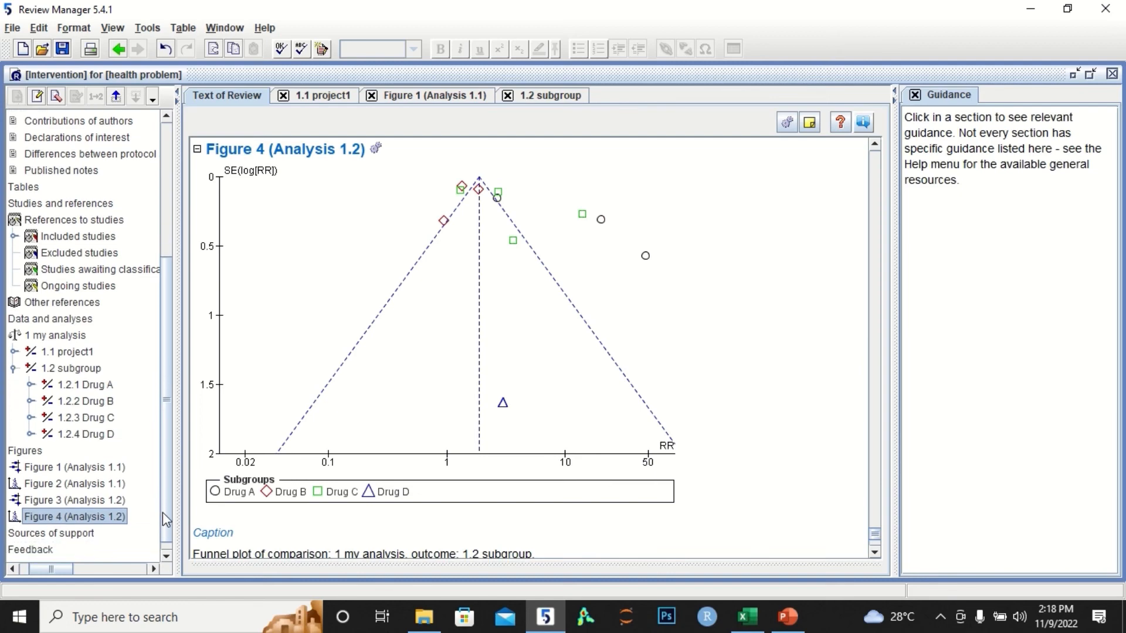
left_click(86, 353)
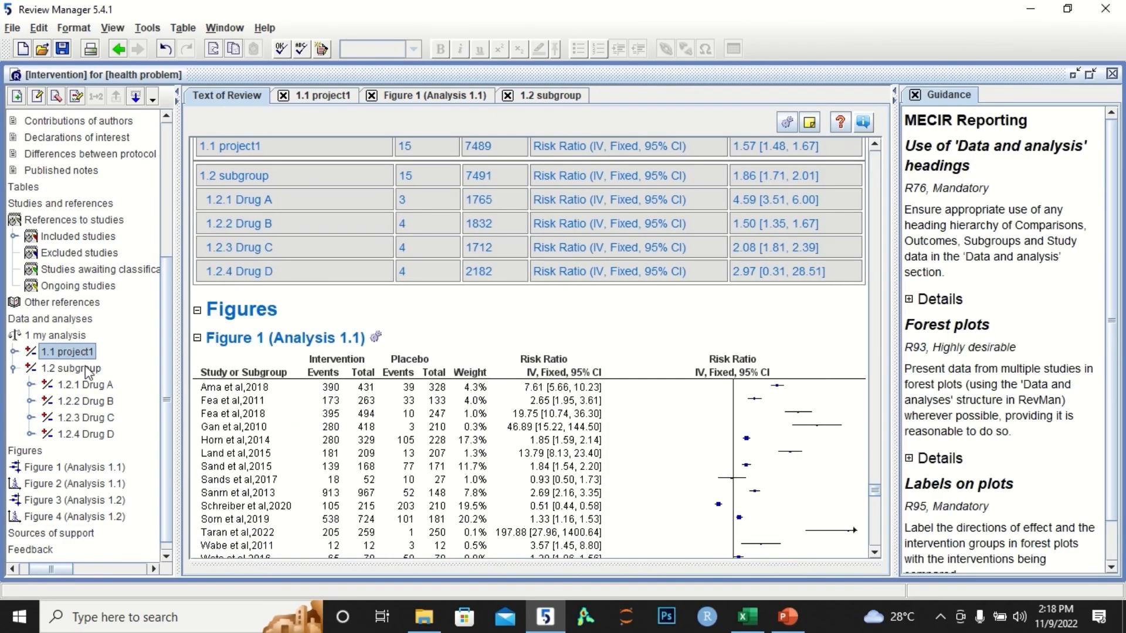
left_click(86, 366)
double_click(86, 366)
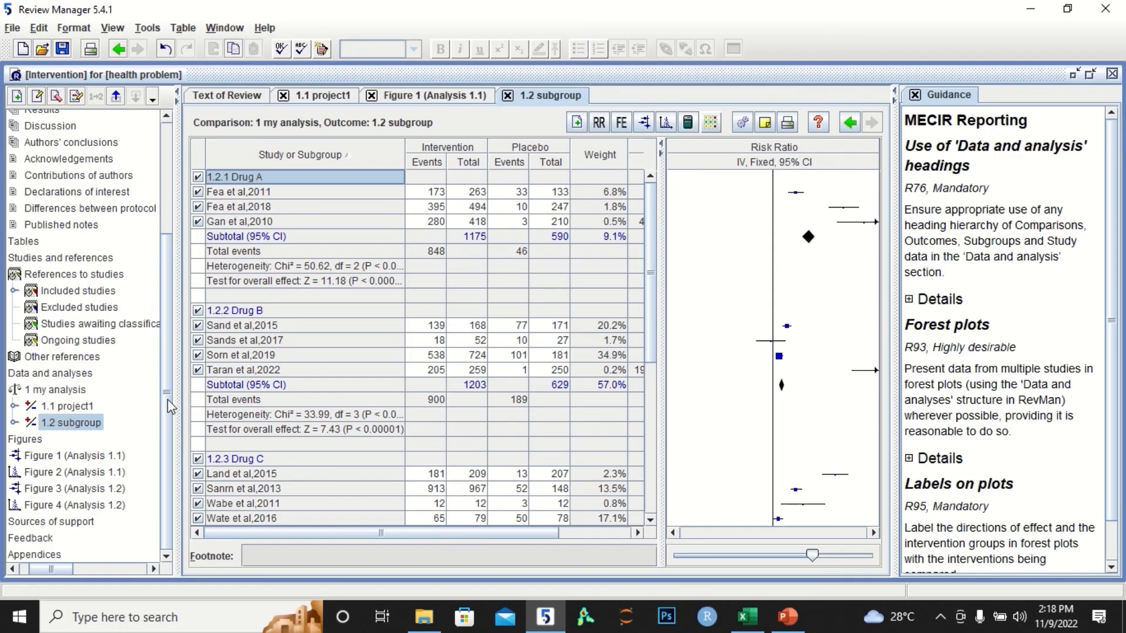
left_click_drag(170, 406, 170, 387)
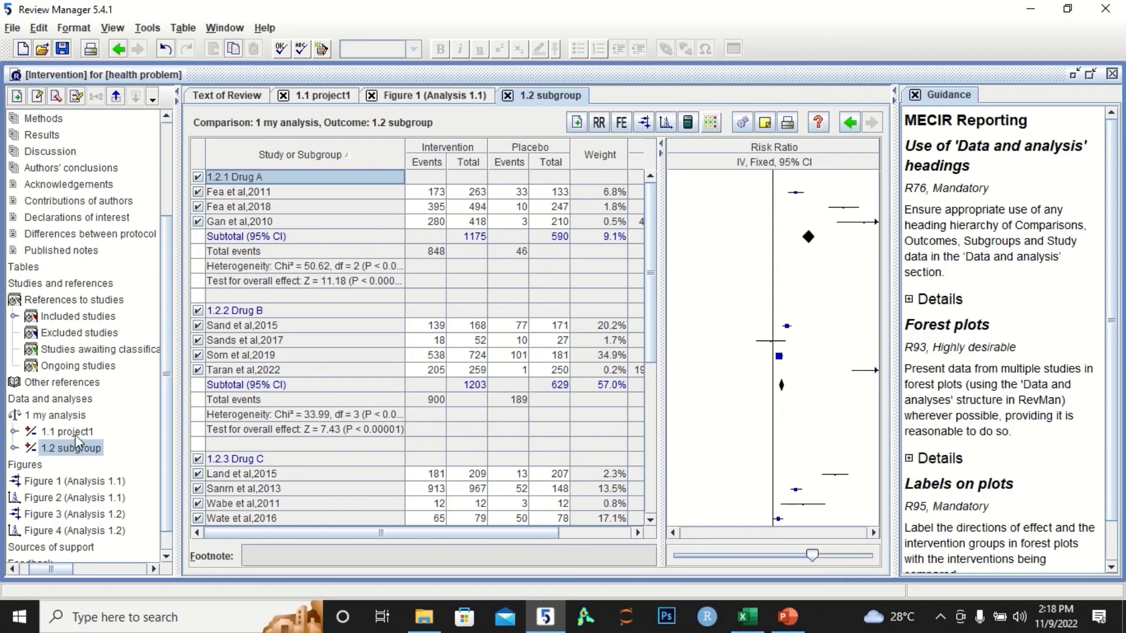
mouse_move(76, 435)
scroll(165, 491, "down", 1)
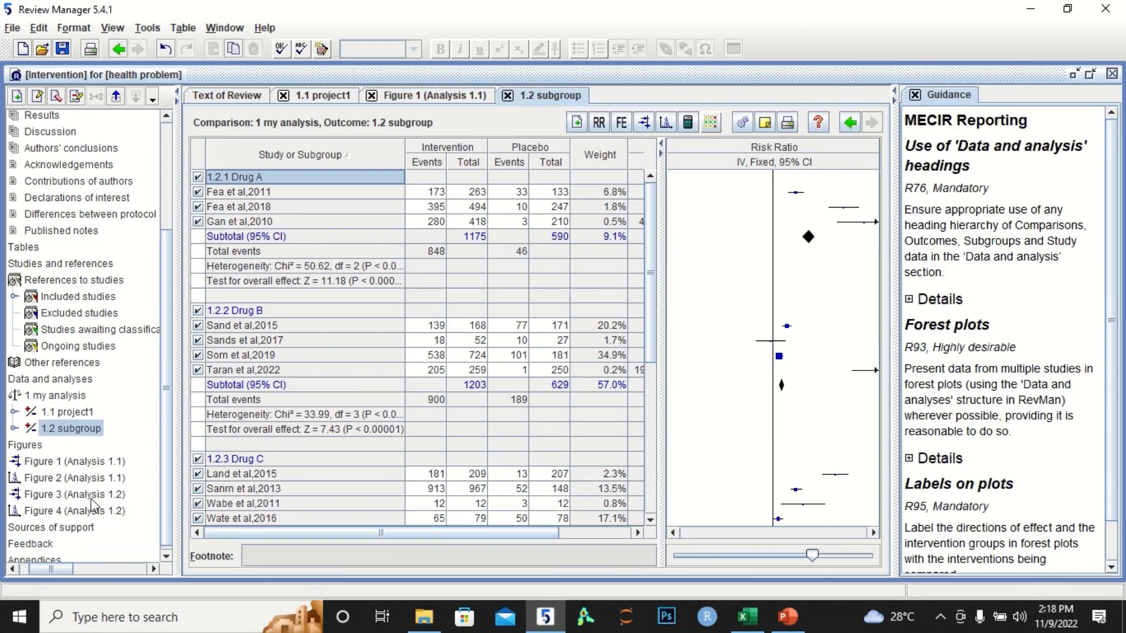
- Open the Figure 3 (Analysis 1.2) forest plot, check its image saving options without saving, and view the plot through the overall total
left_click(62, 497)
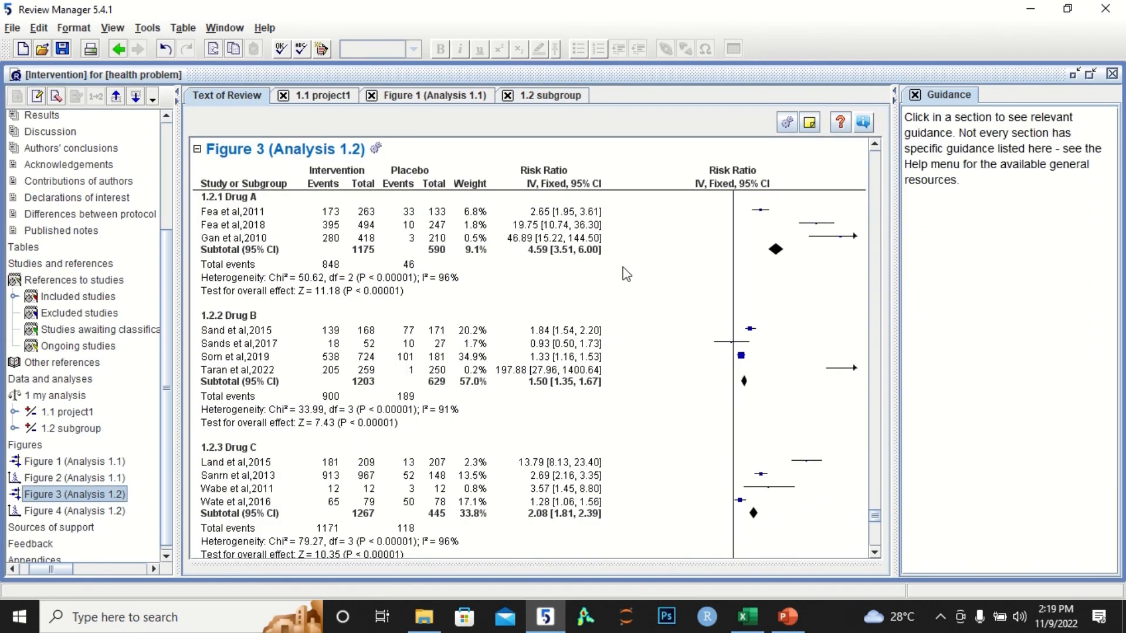
double_click(86, 497)
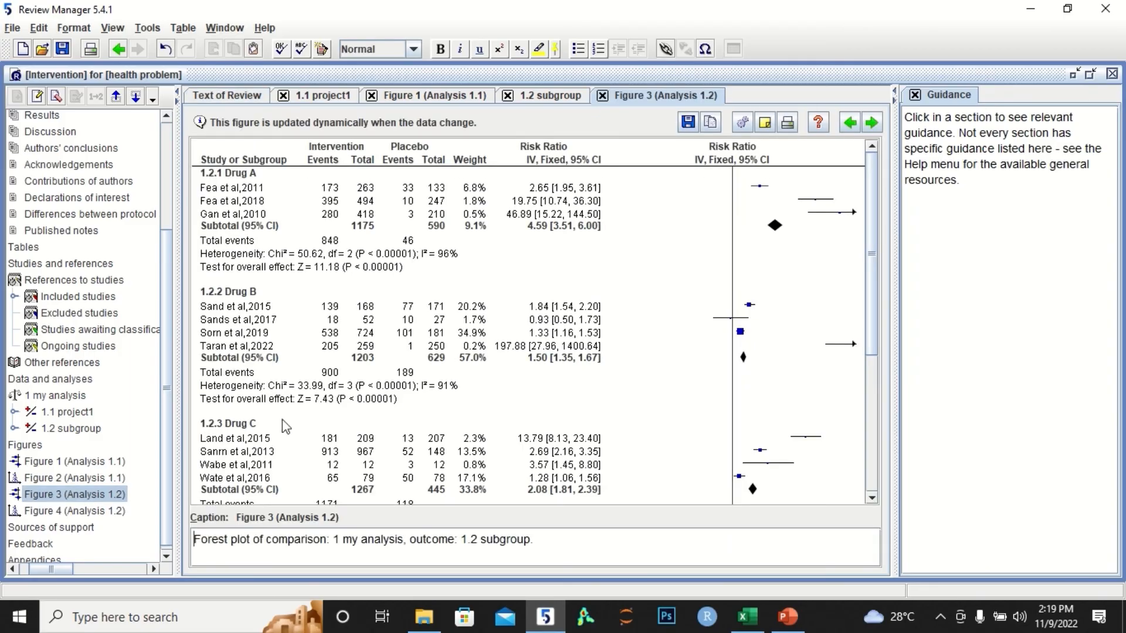
left_click(690, 124)
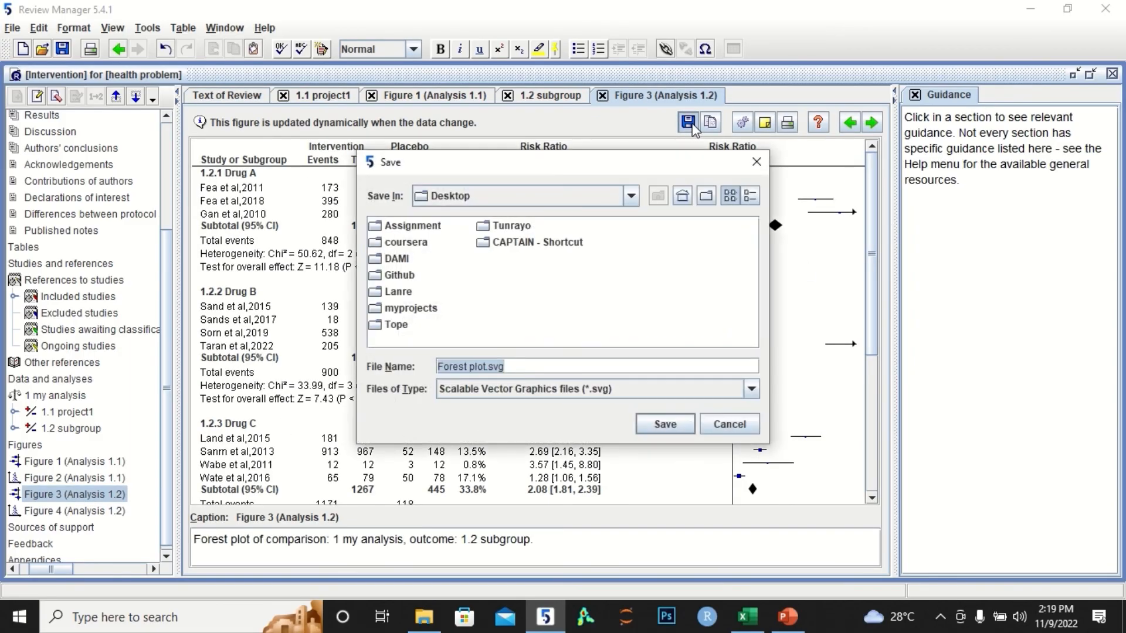
left_click(756, 162)
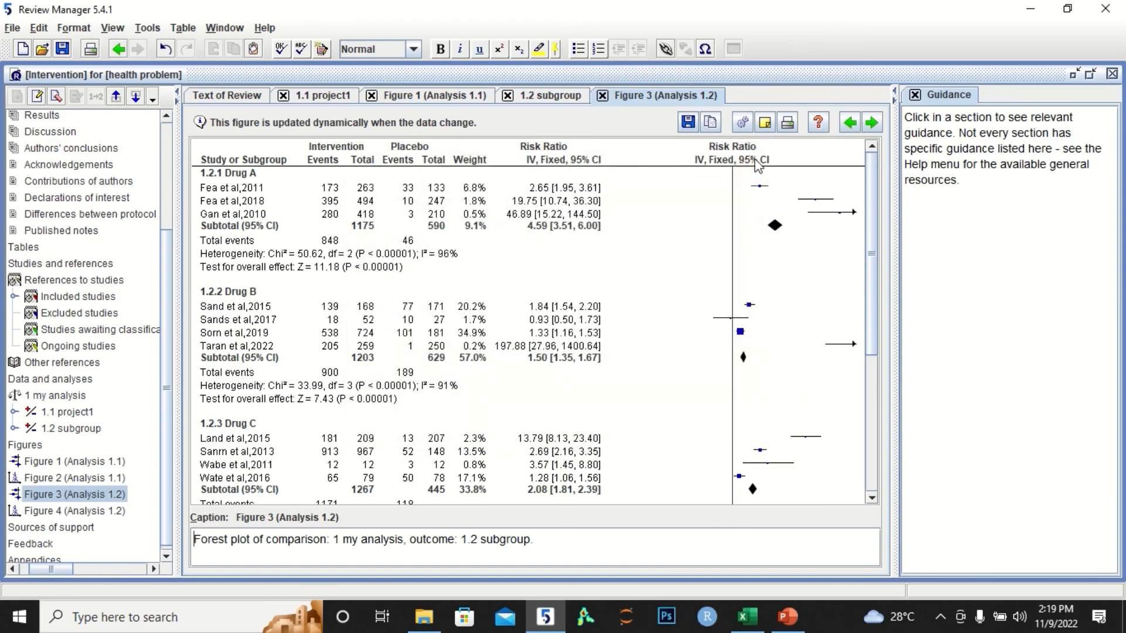
left_click_drag(872, 345, 867, 479)
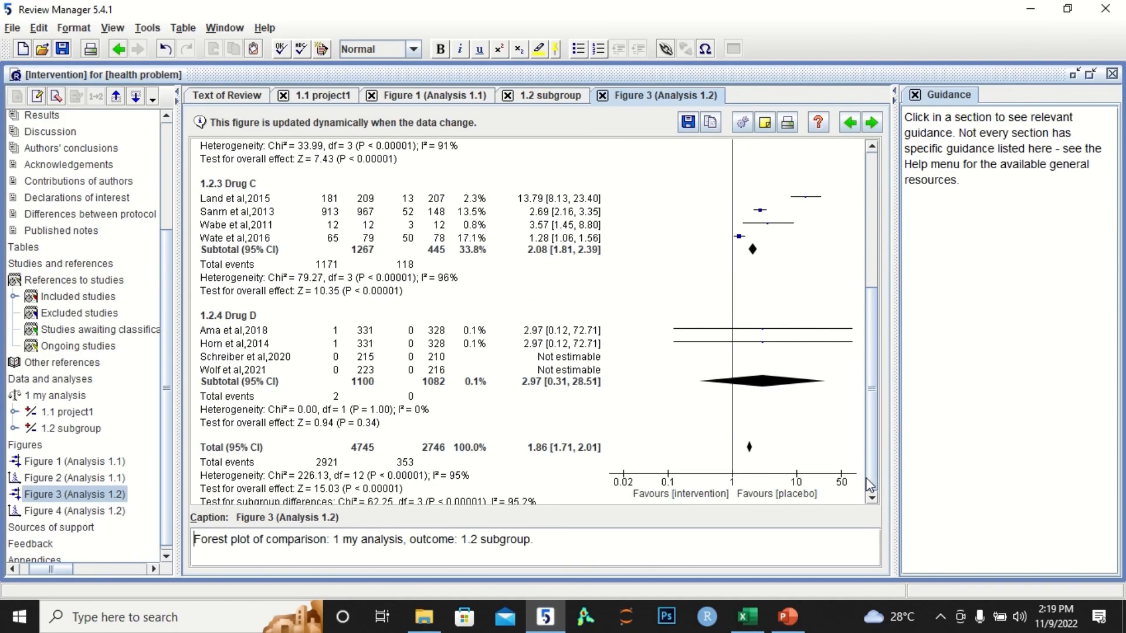